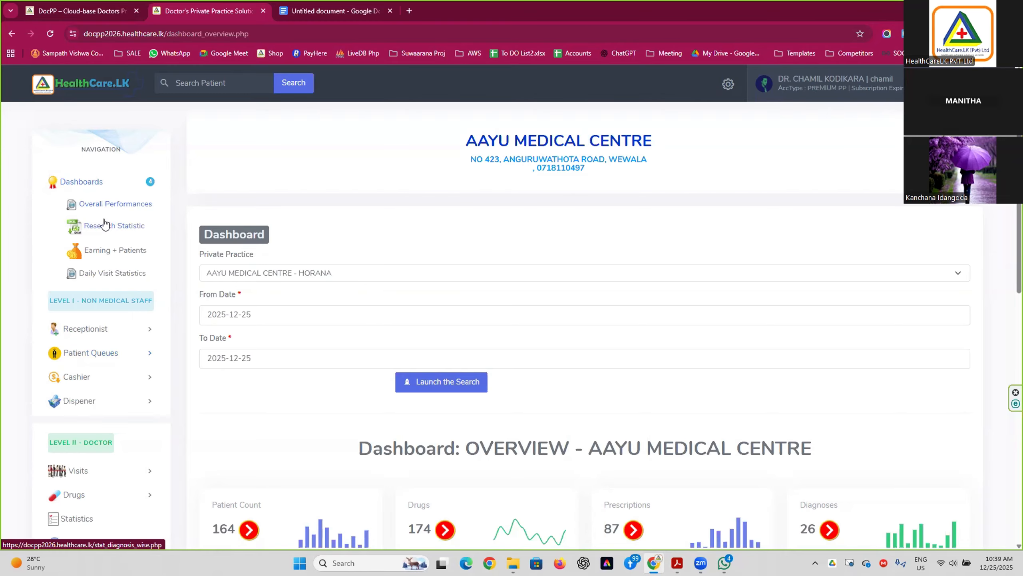
scroll(129, 222, "down", 8)
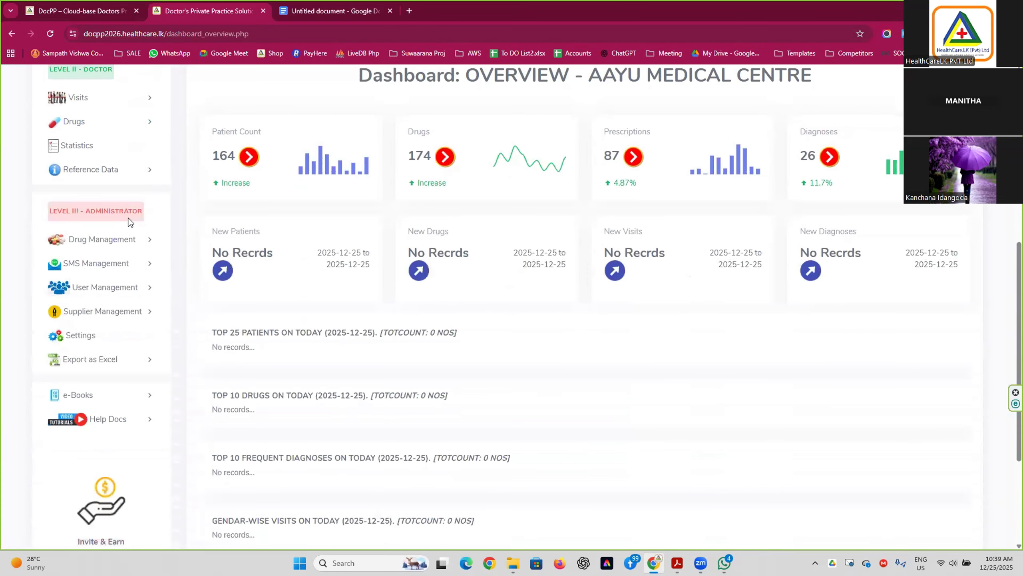
left_click_drag(49, 207, 129, 211)
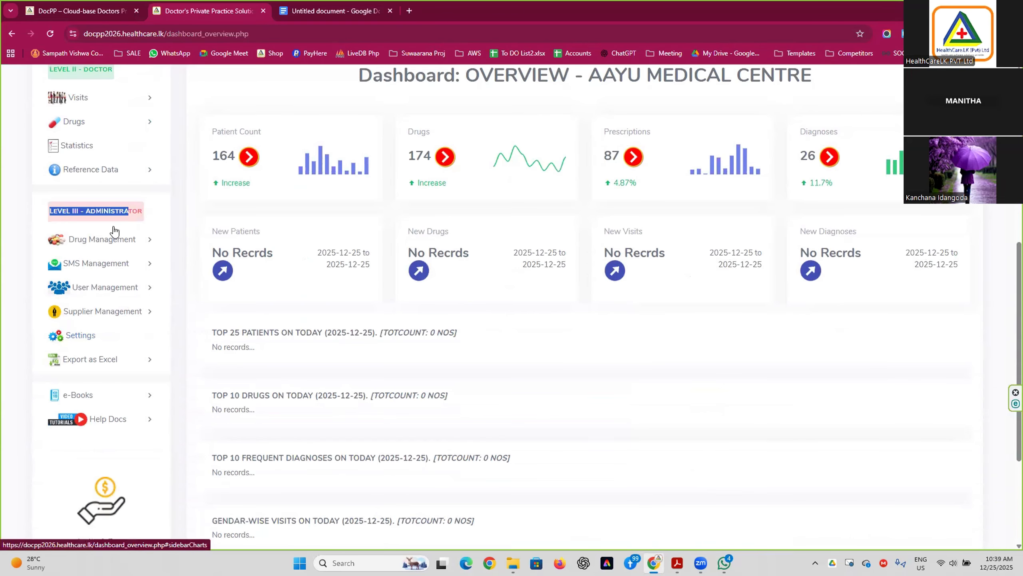
left_click(115, 218)
scroll(101, 226, "up", 4)
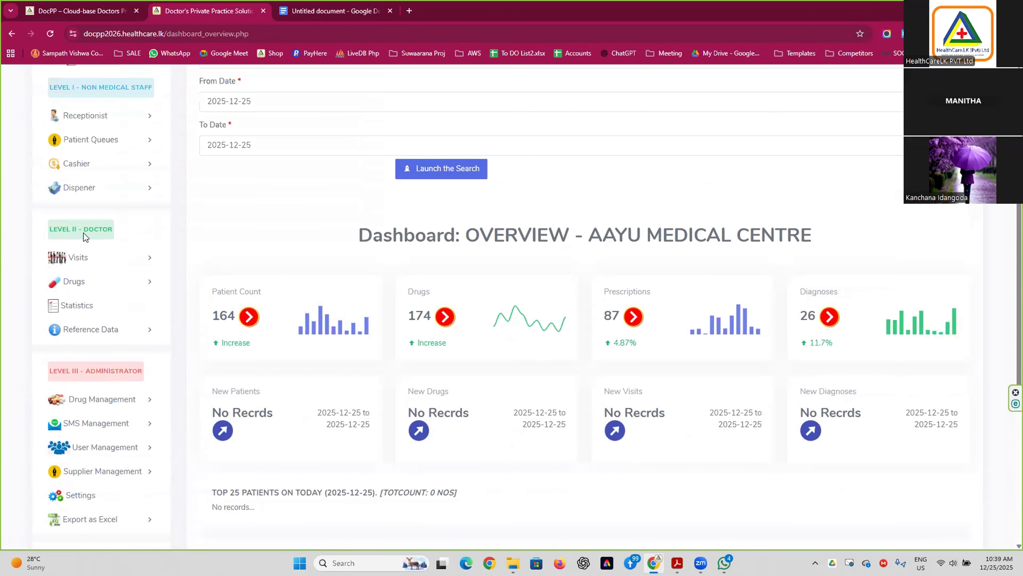
scroll(85, 237, "up", 5)
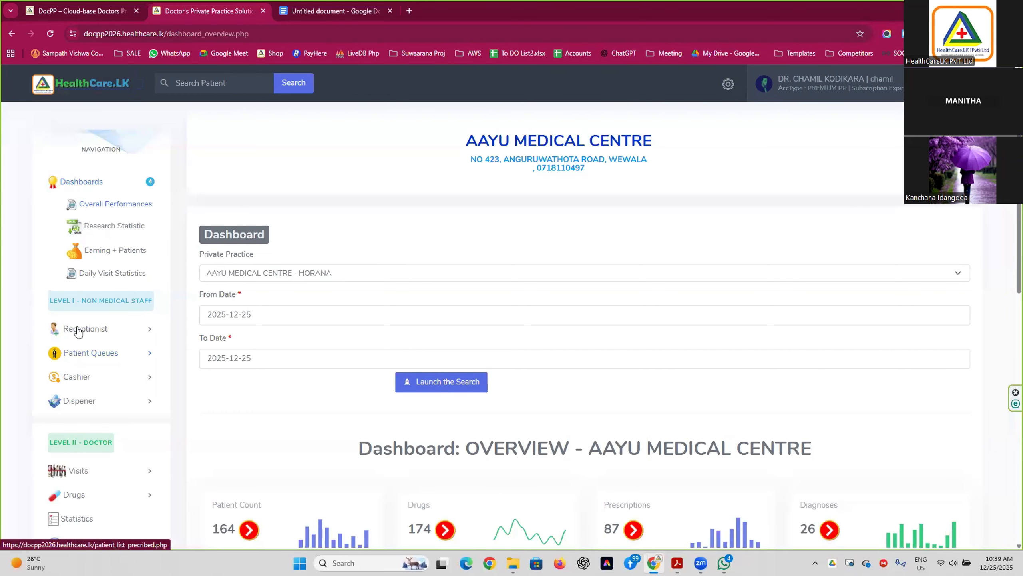
scroll(79, 331, "down", 10)
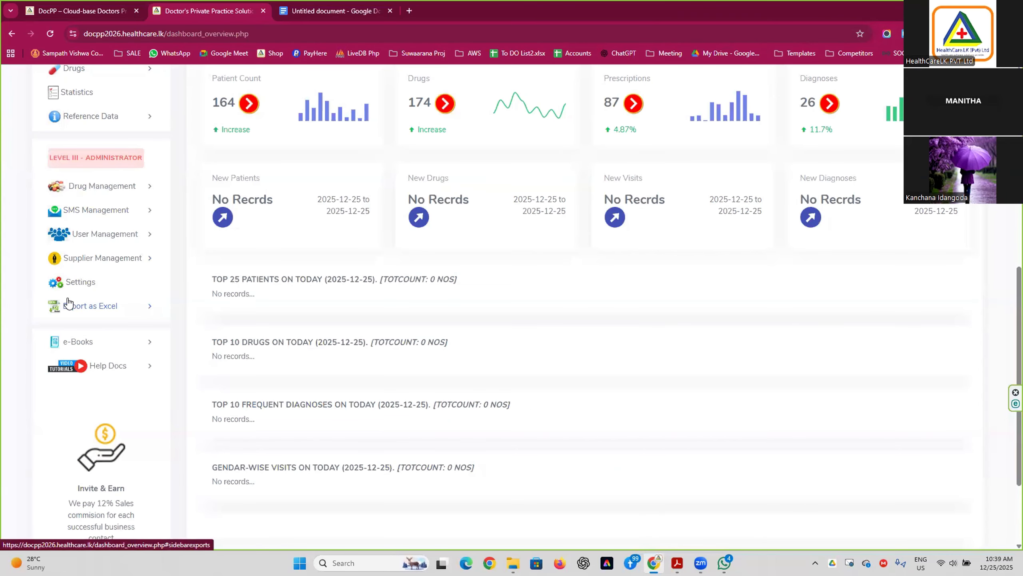
scroll(68, 298, "up", 3)
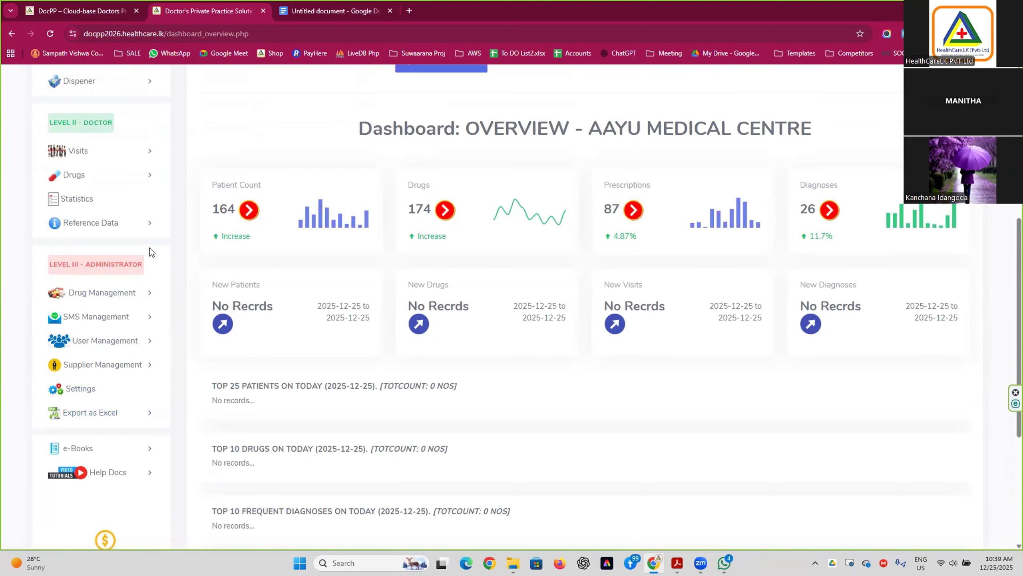
scroll(162, 251, "up", 4)
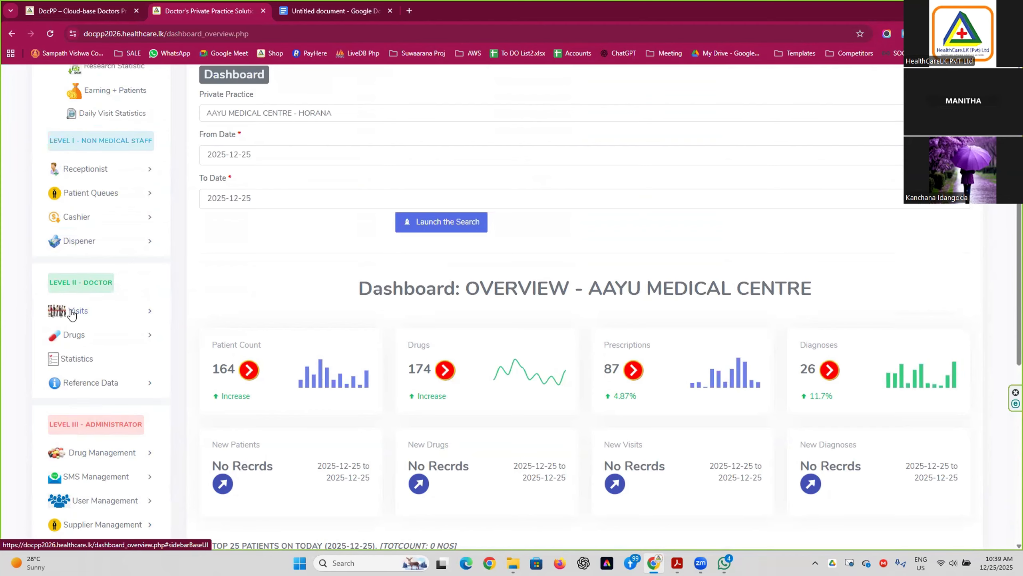
scroll(159, 307, "up", 1)
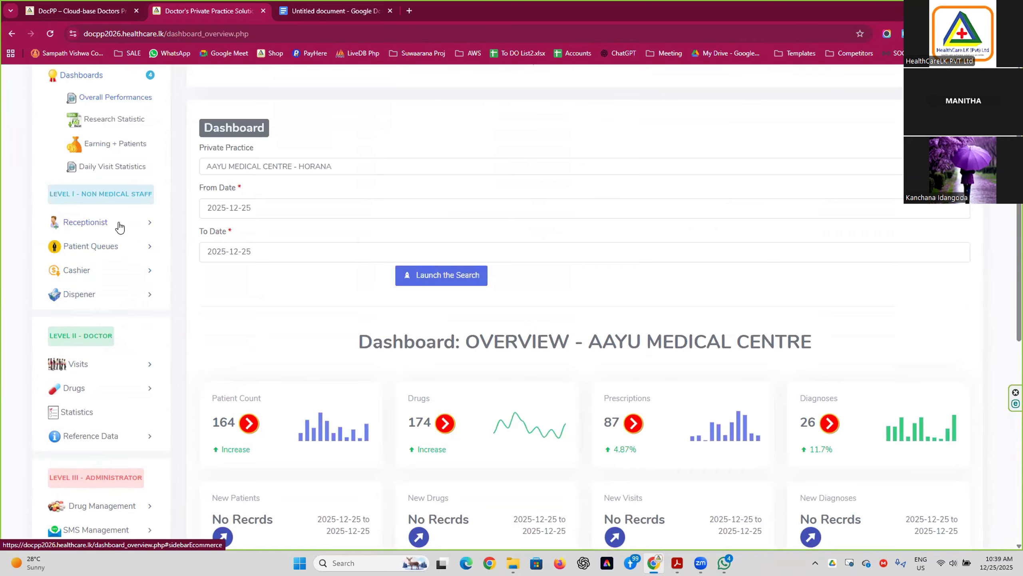
scroll(125, 230, "up", 1)
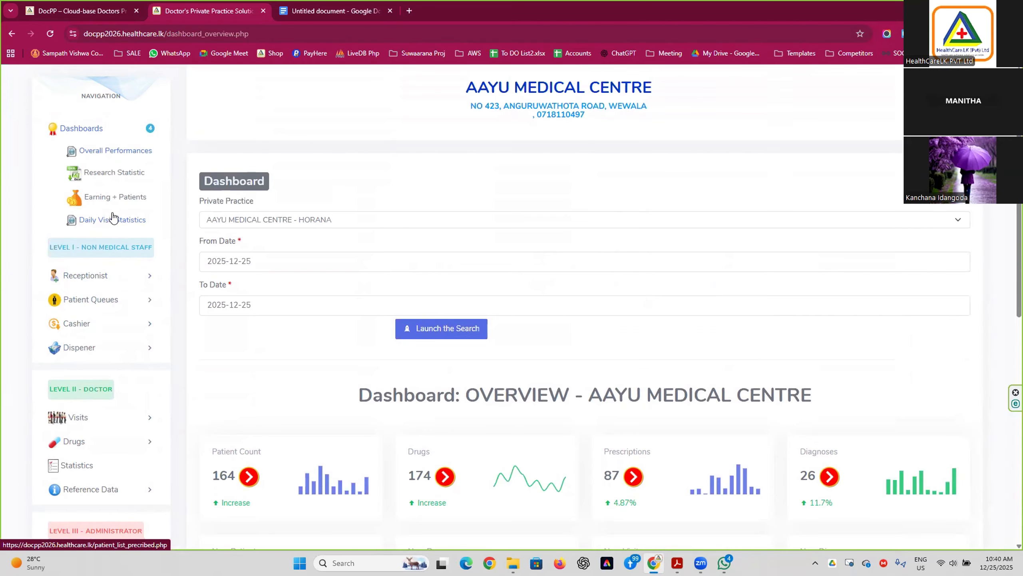
Open Receptionist's Register New Patient form, review it, and put the cursor in Name.
left_click(106, 282)
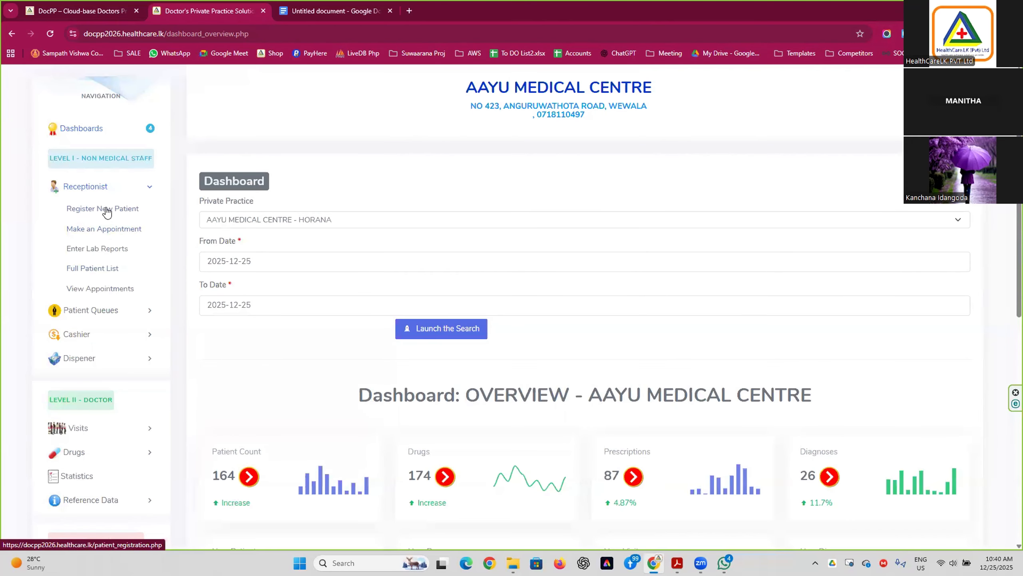
left_click(103, 208)
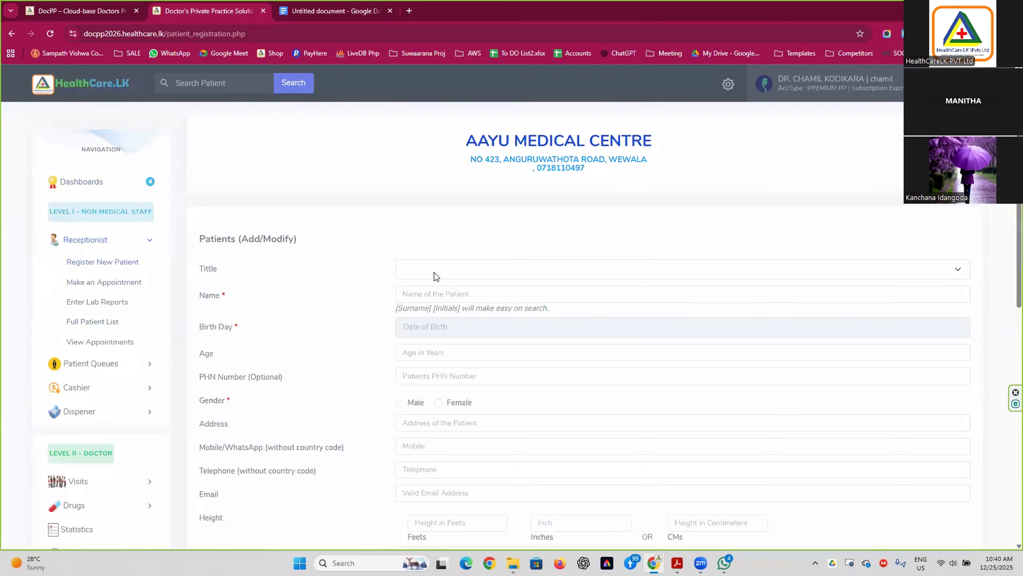
scroll(434, 273, "down", 2)
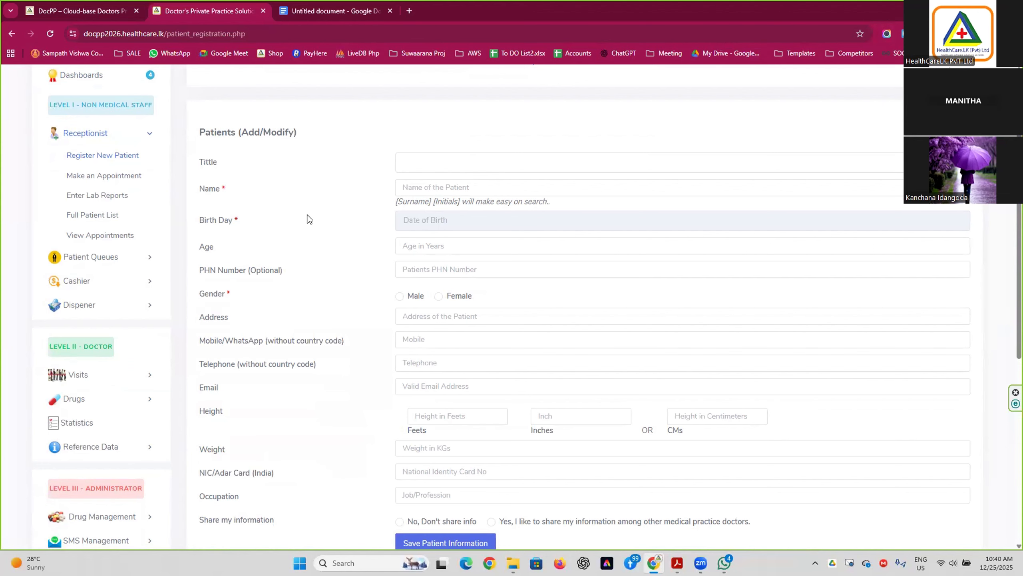
scroll(306, 216, "down", 1)
scroll(282, 211, "up", 1)
left_click(226, 189)
scroll(409, 253, "down", 2)
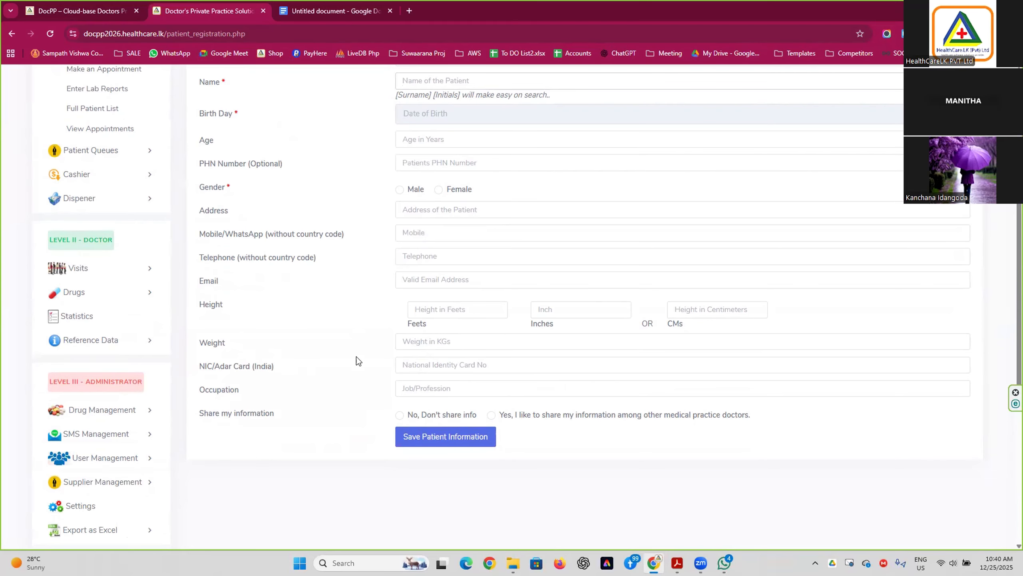
scroll(382, 385, "up", 3)
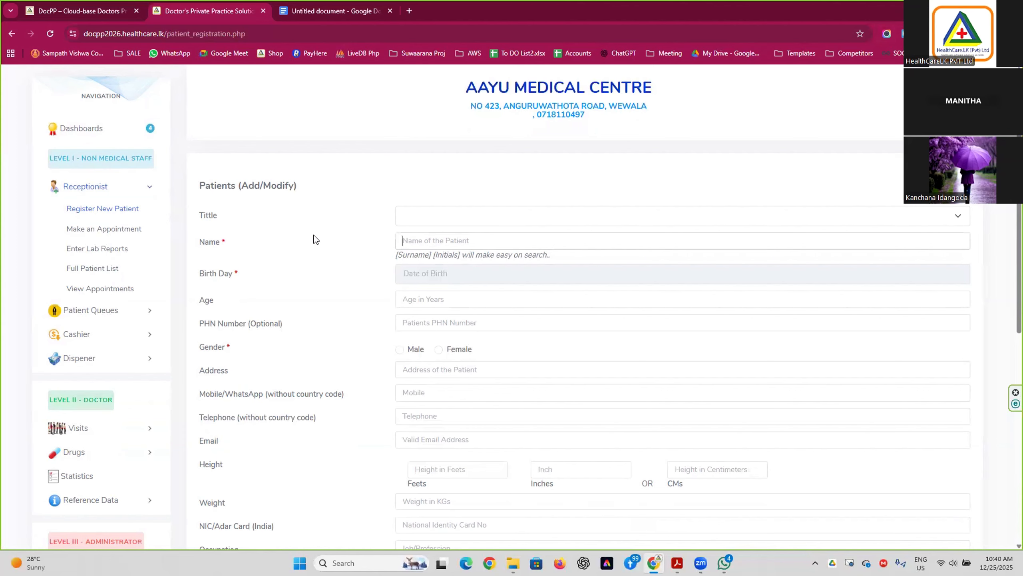
Open Make an Appointment and try a patient name search with 'u'.
left_click(91, 230)
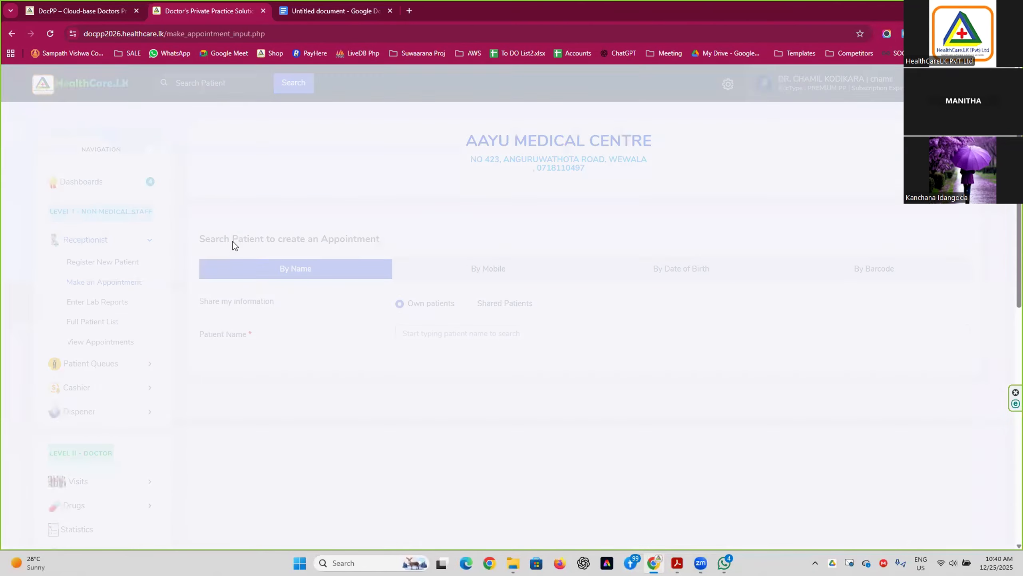
scroll(248, 290, "down", 3)
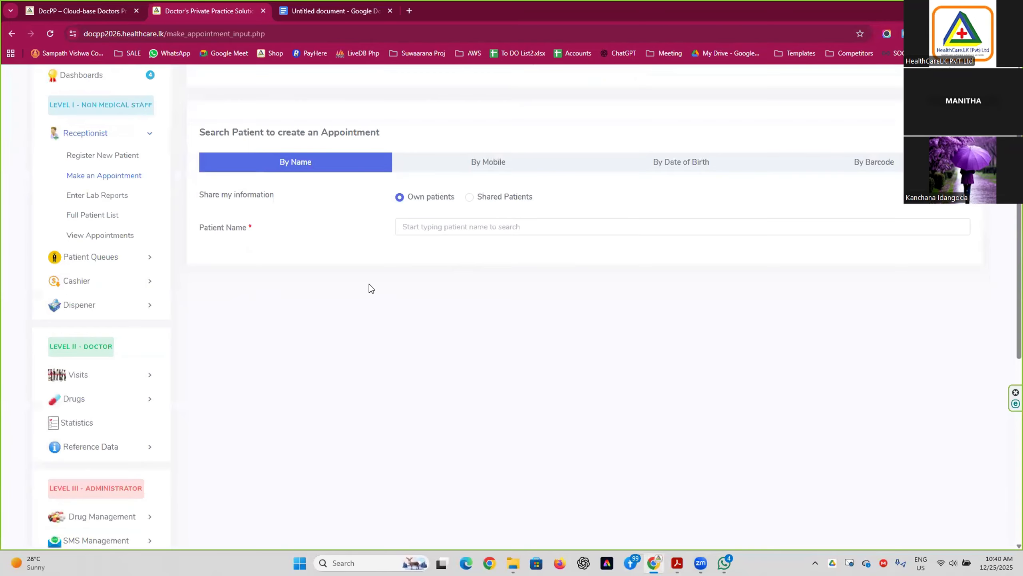
left_click(456, 230)
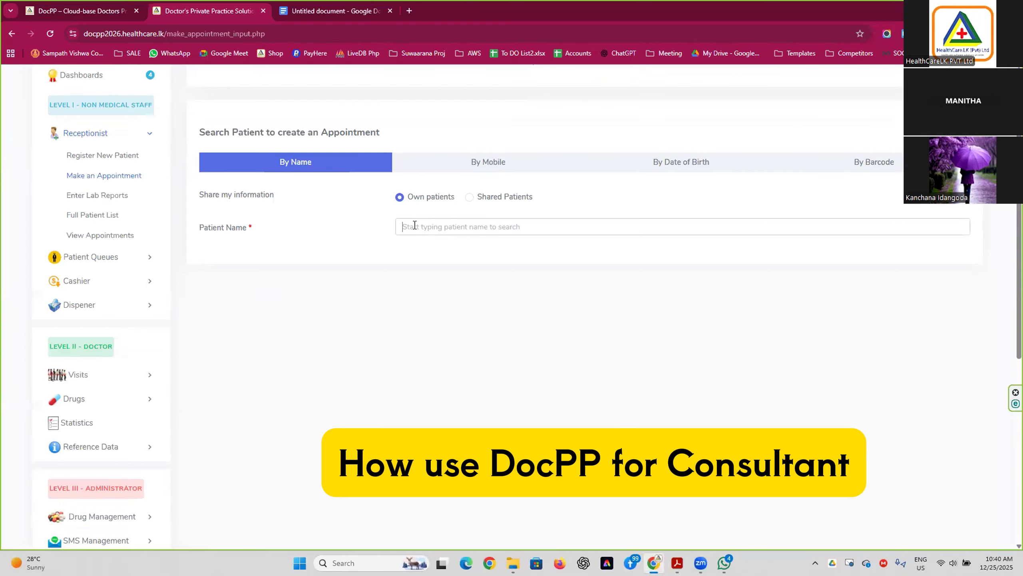
type("u")
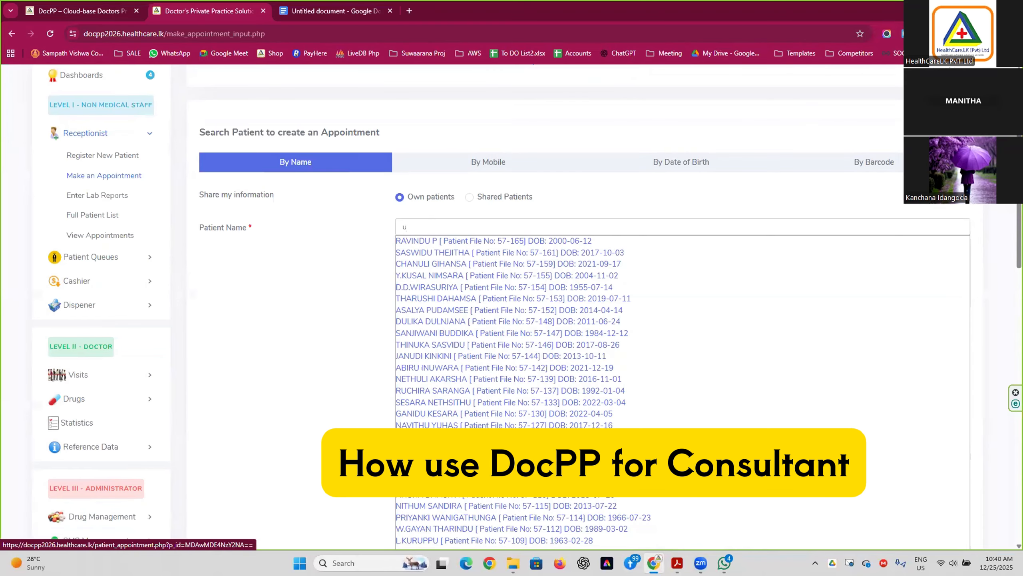
Try a mobile search with 0718110, clear it, and switch to date-of-birth search.
left_click(490, 163)
left_click(464, 226)
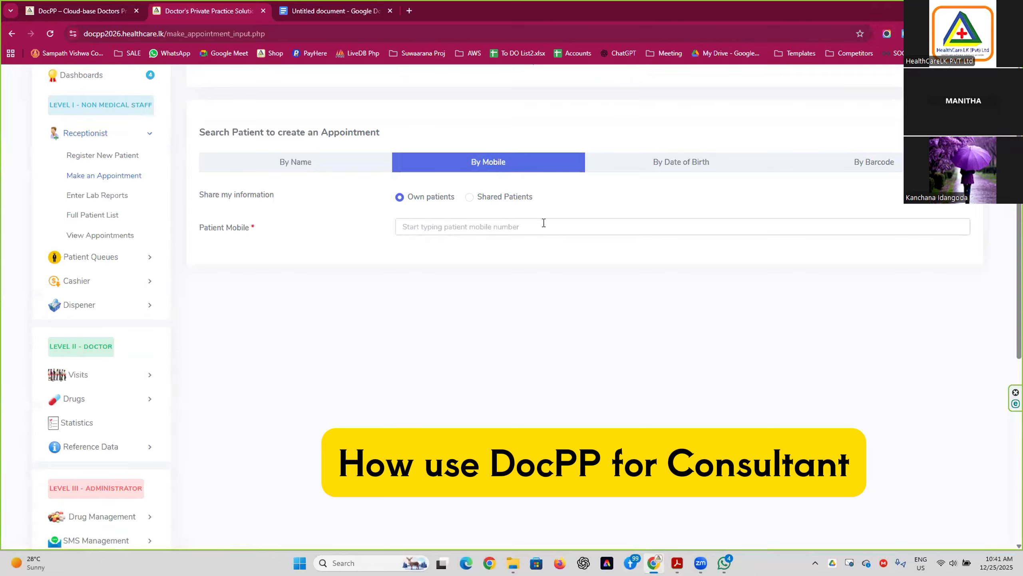
type("071811")
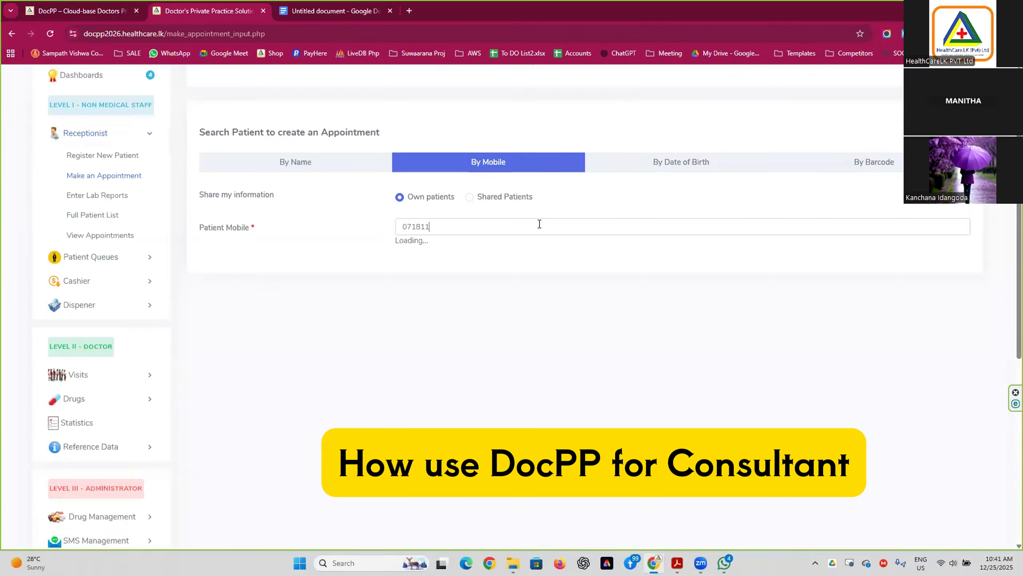
type("0")
key("BackSpace")
key("BackSpace")
key("BackSpace")
key("BackSpace")
key("BackSpace")
key("BackSpace")
key("BackSpace")
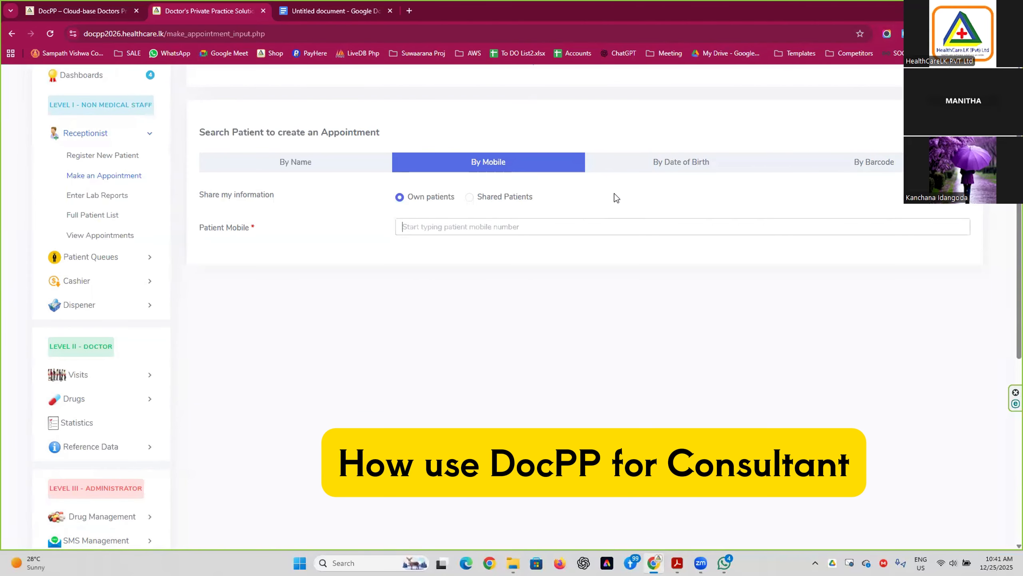
left_click(683, 164)
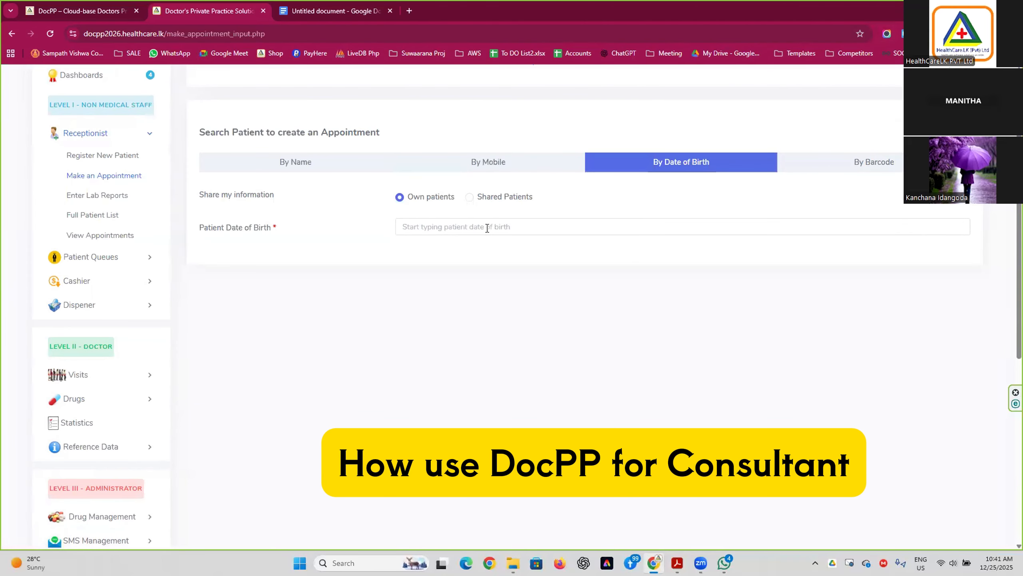
Enter 1986 as the date of birth, then switch to barcode search's Patient ID field.
left_click(487, 228)
type("1986")
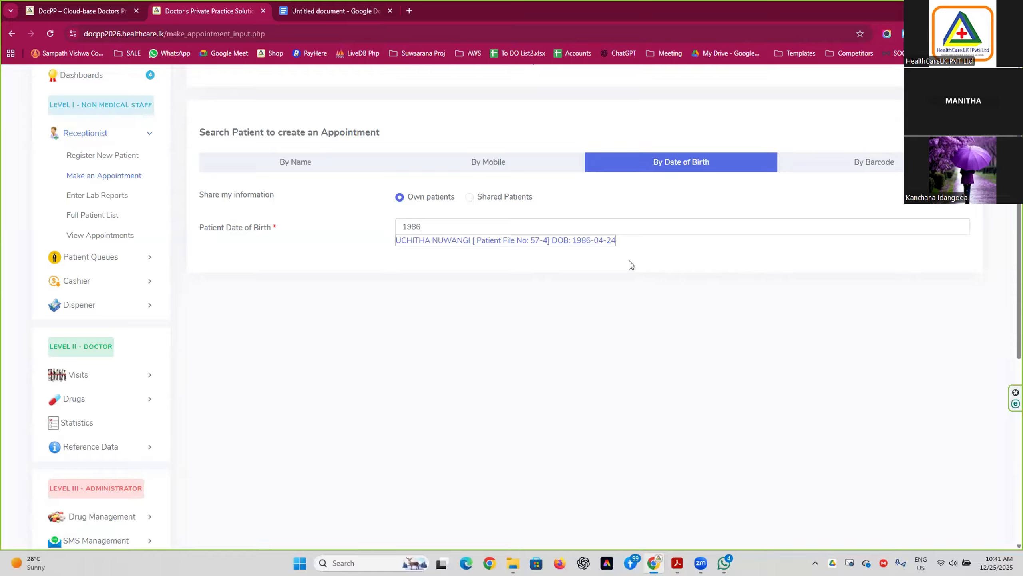
left_click(895, 165)
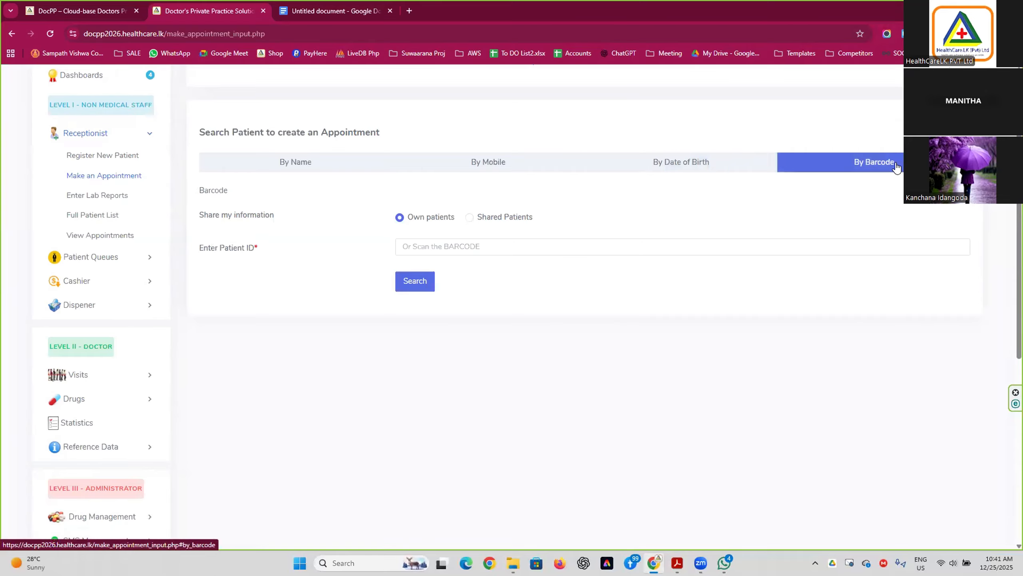
left_click(567, 245)
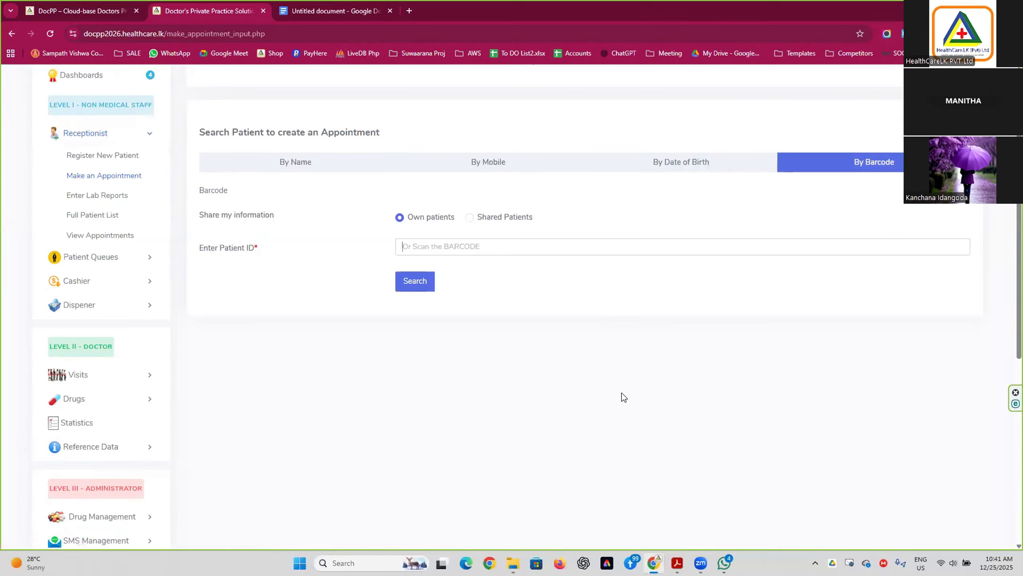
Select the barcode number on the Prescription 2023 PDF, then return to DocPP.
mouse_move(677, 562)
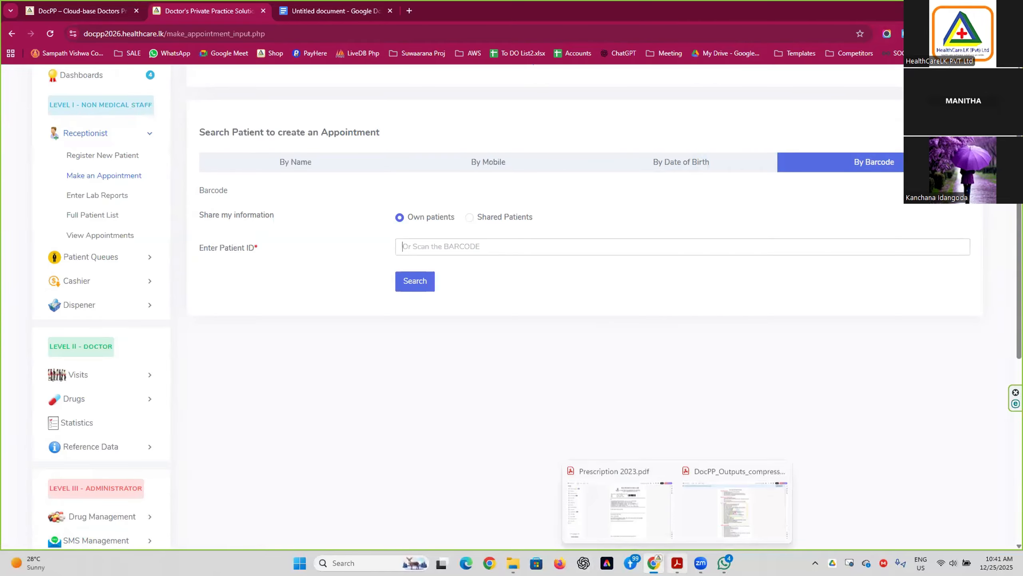
left_click(619, 508)
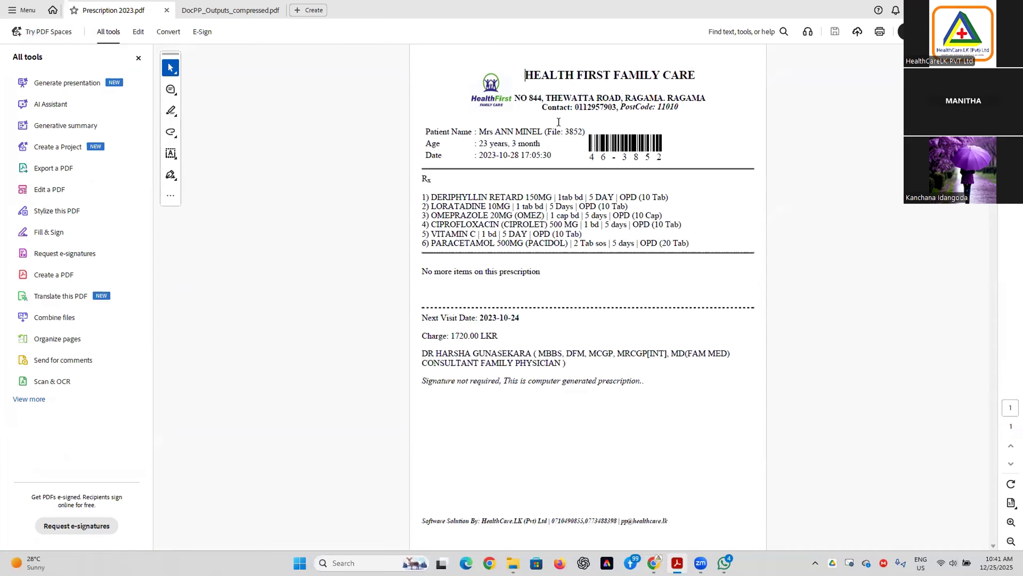
left_click_drag(586, 137, 664, 140)
left_click(665, 141)
key("alt+Tab")
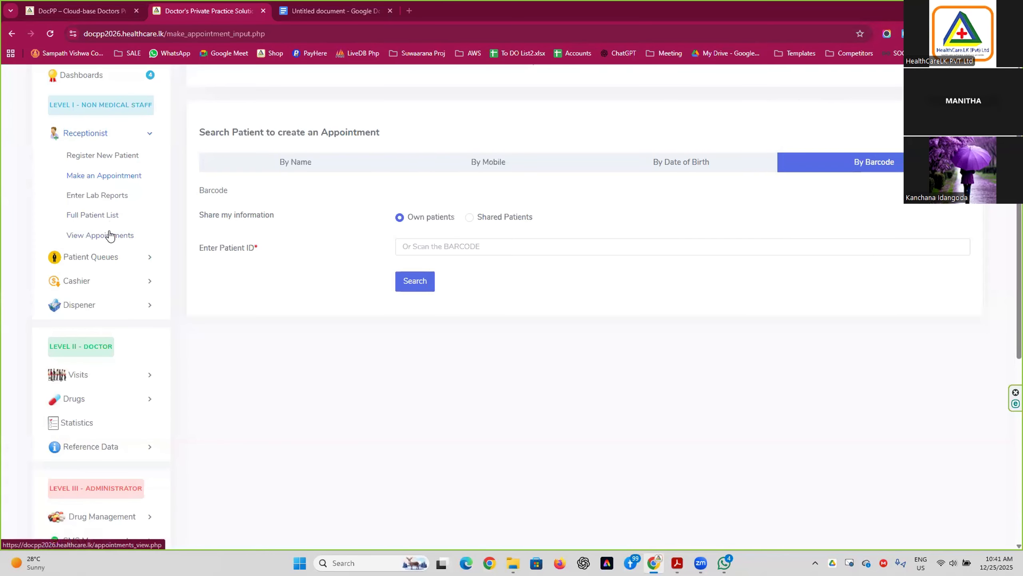
Open the Full Patient List and preview the first patient's ID card, then close it.
left_click(88, 218)
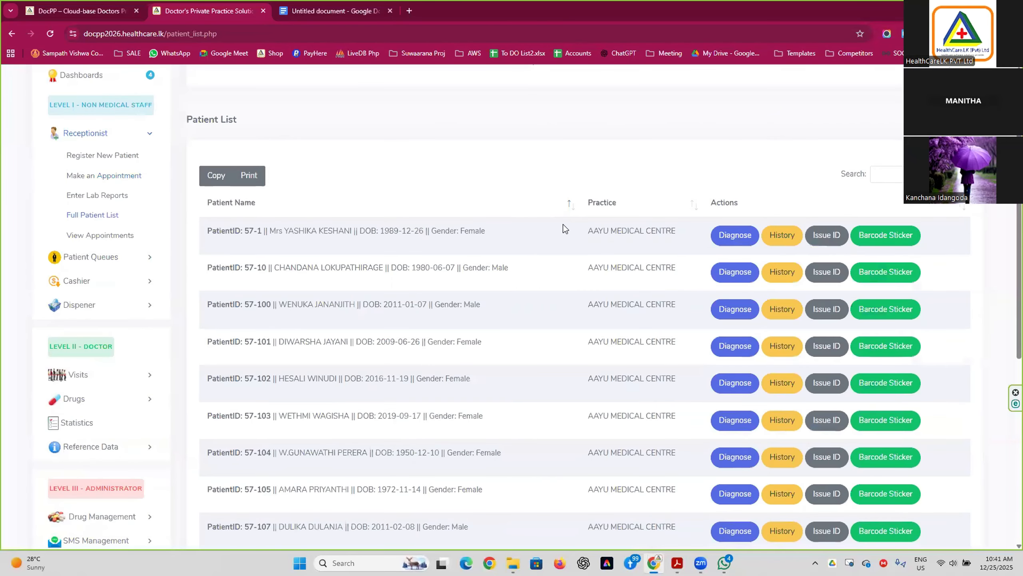
left_click(832, 236)
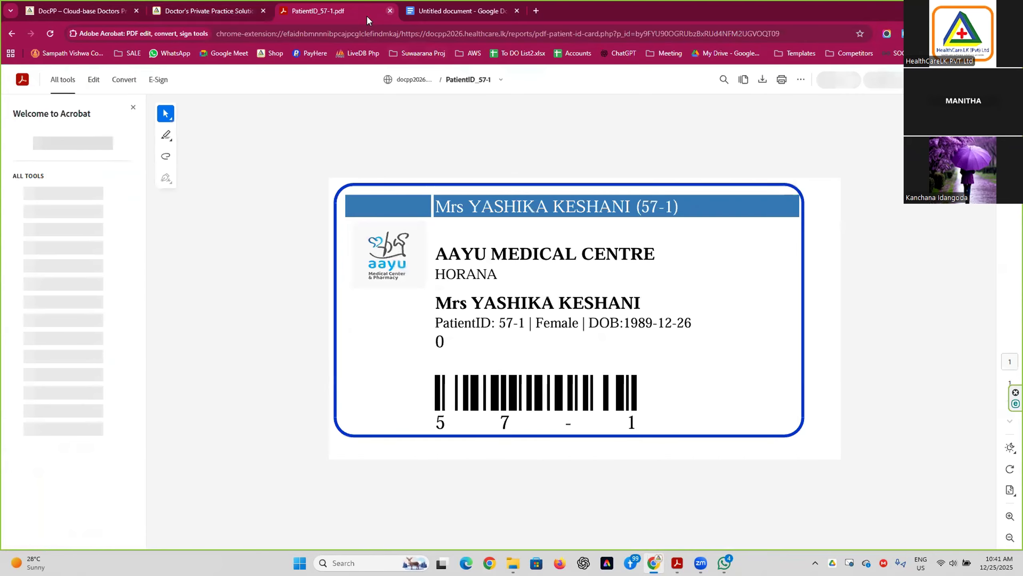
left_click(390, 11)
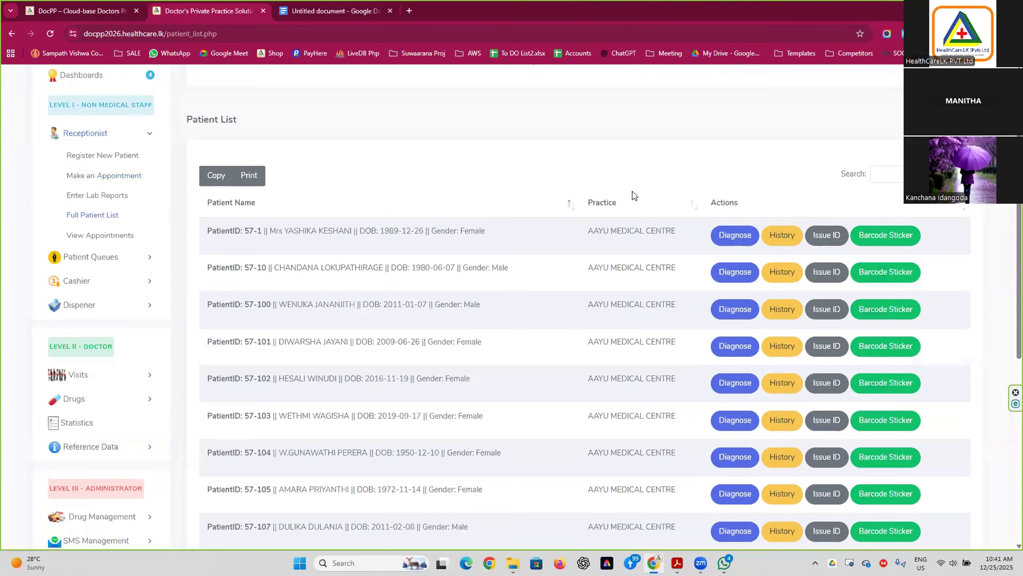
Download and view the first patient's barcode sticker, close it, and show Prescription 2023.pdf.
left_click(872, 236)
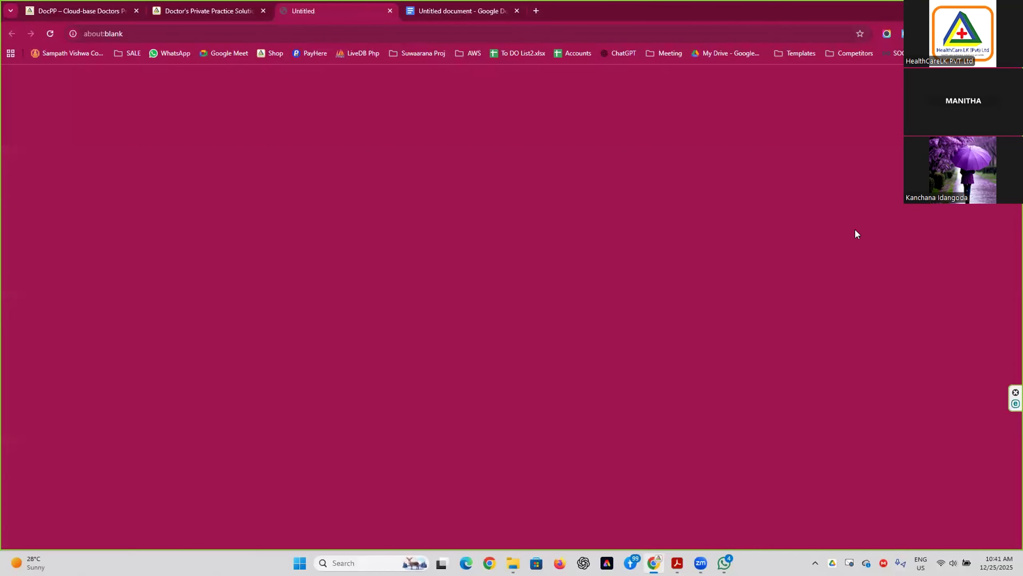
left_click(859, 60)
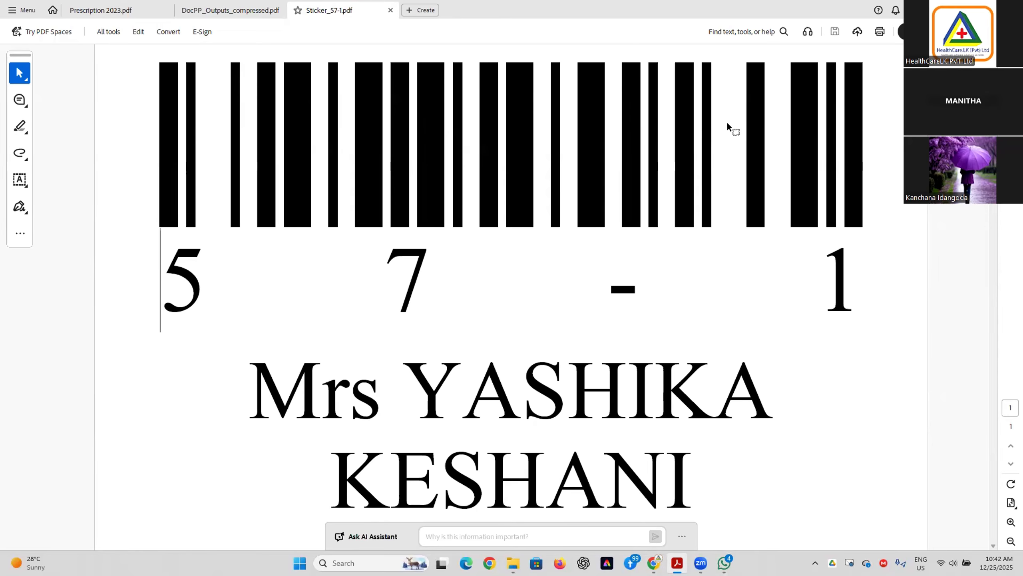
left_click(390, 14)
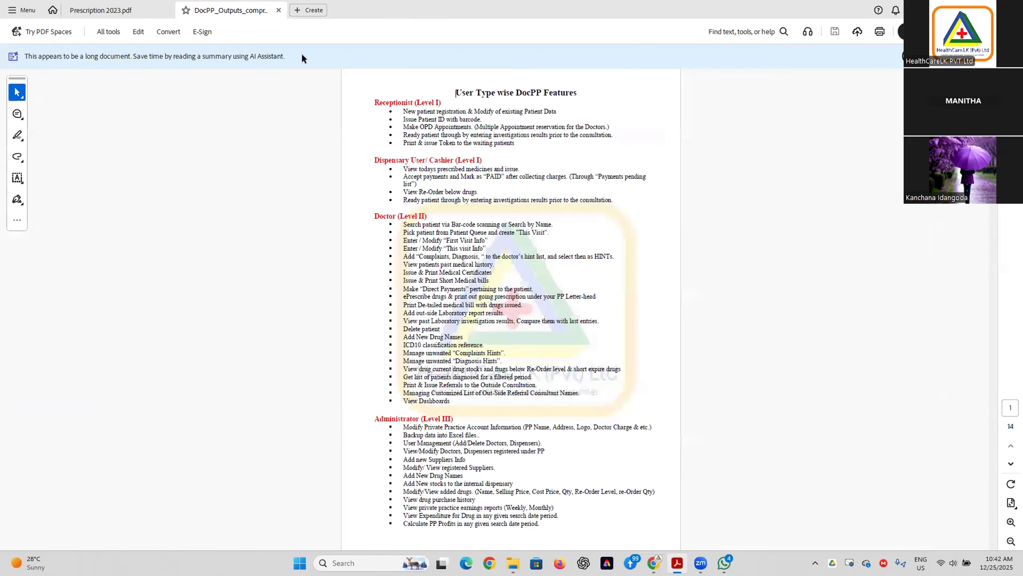
left_click(114, 9)
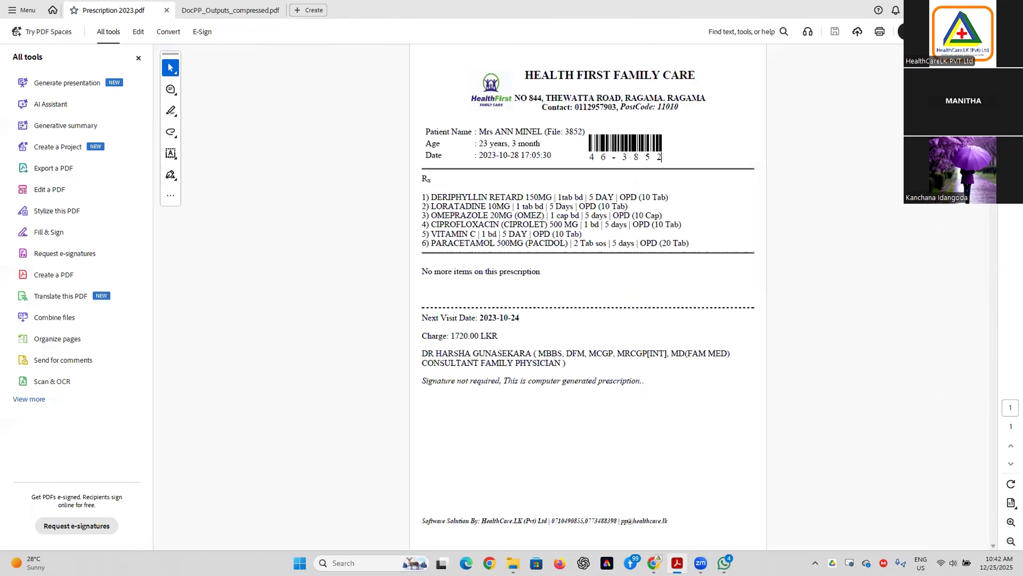
Back in DocPP, pick the patient from the name suggestions for the appointment.
key("alt+Tab")
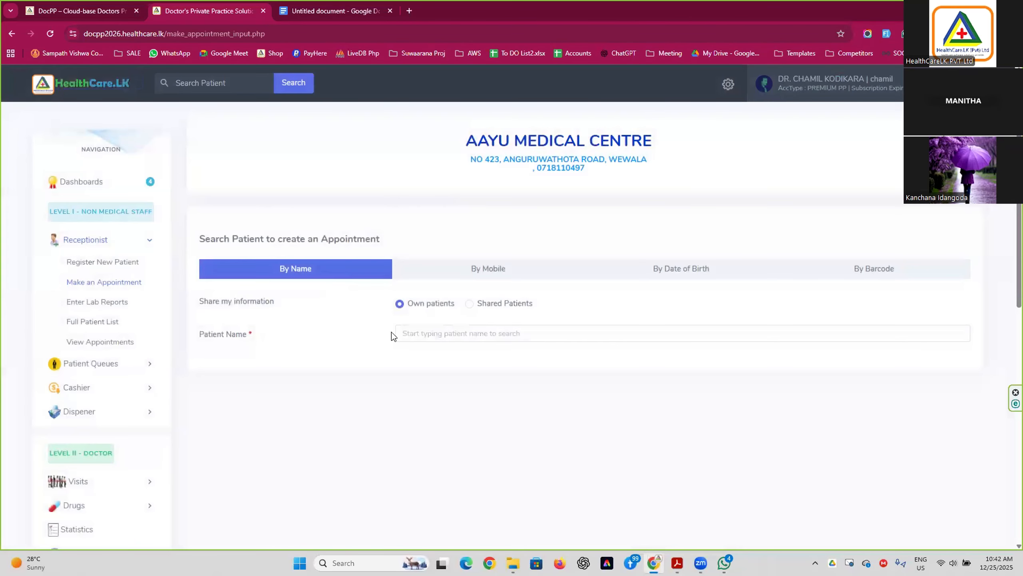
type("tes")
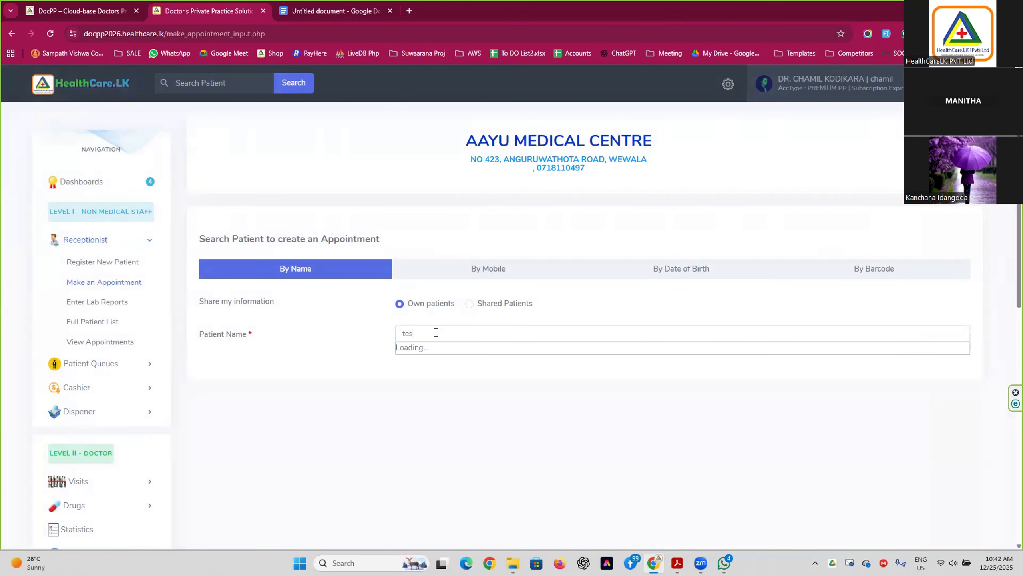
key("BackSpace")
key("BackSpace")
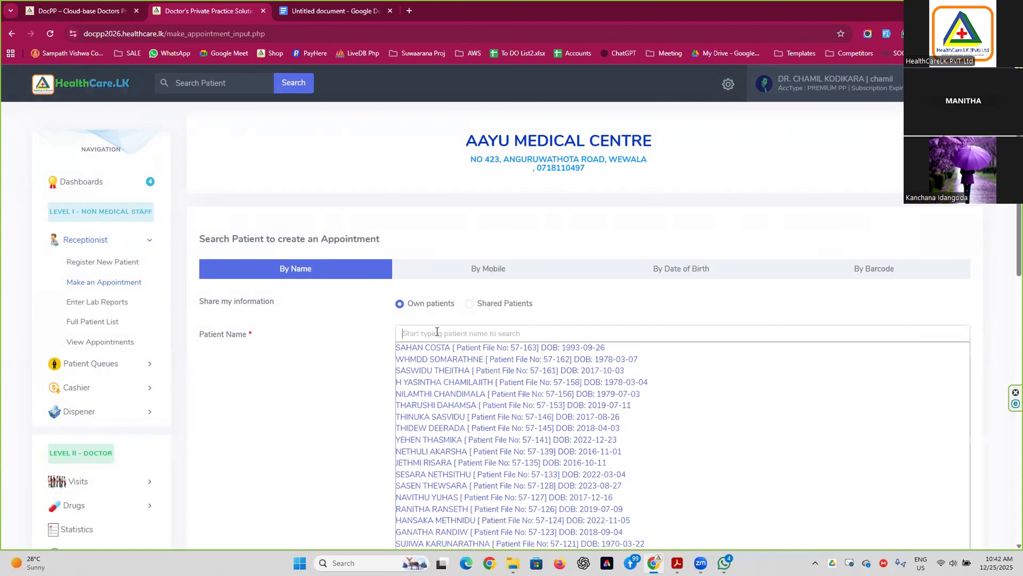
left_click(512, 372)
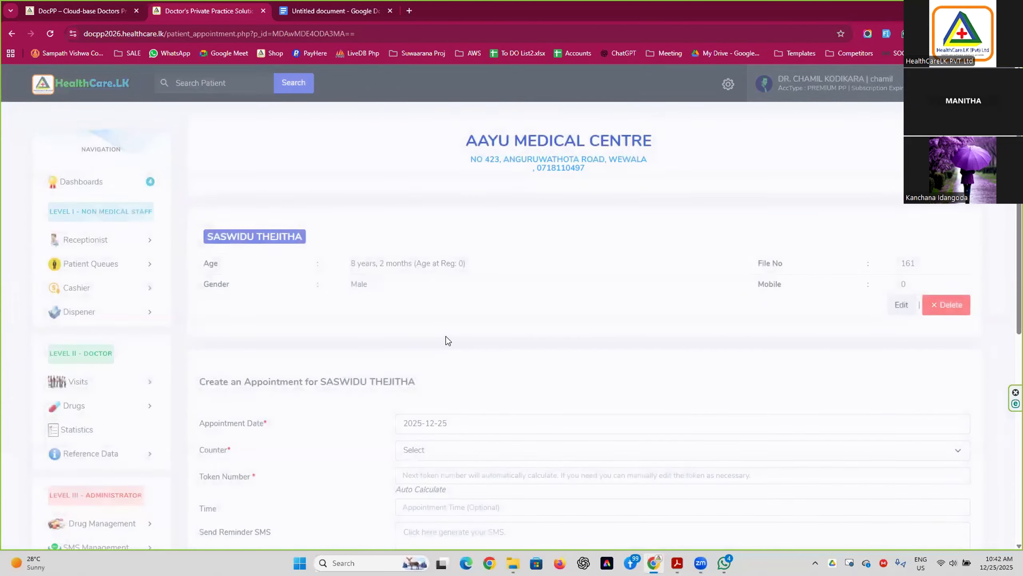
scroll(446, 337, "down", 4)
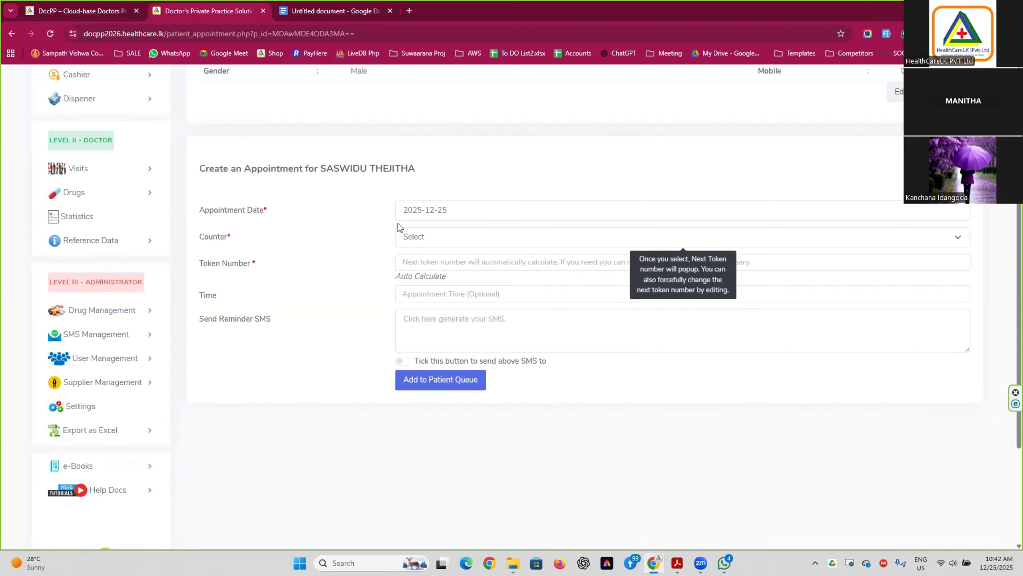
Assign the appointment to counter DOCTOR ROOM 1.
left_click(442, 243)
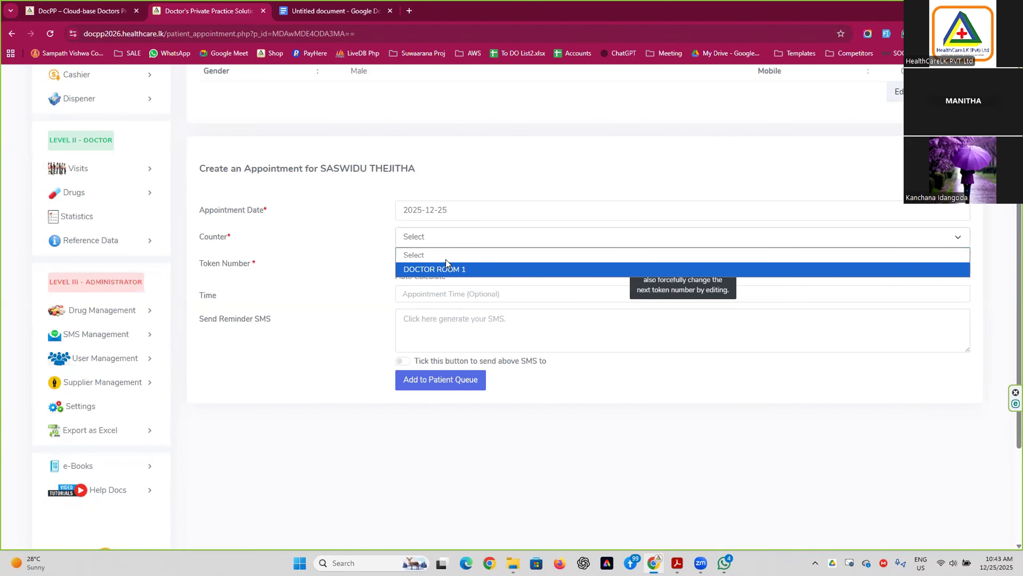
left_click(220, 239)
left_click_drag(208, 238, 401, 246)
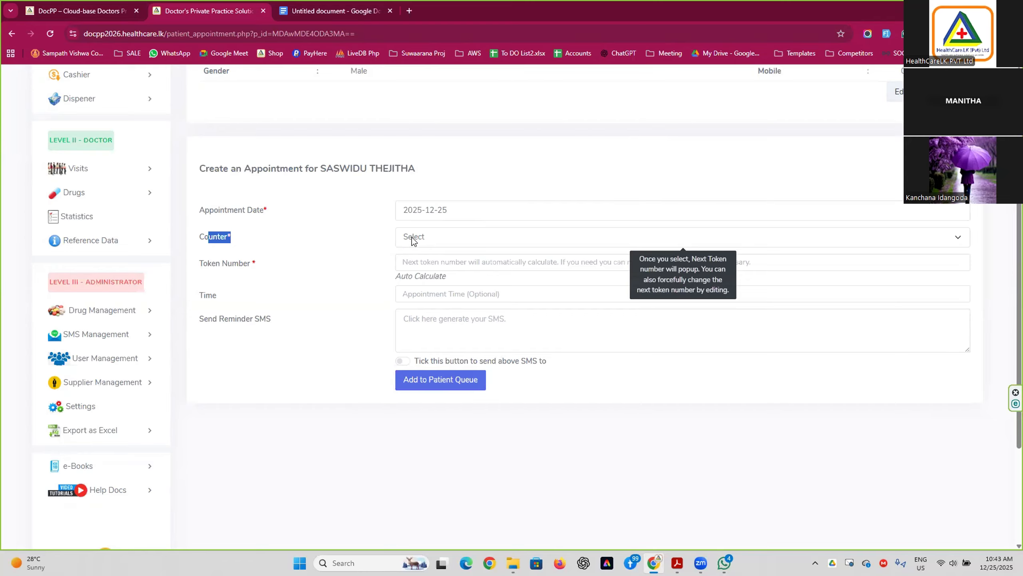
left_click(411, 237)
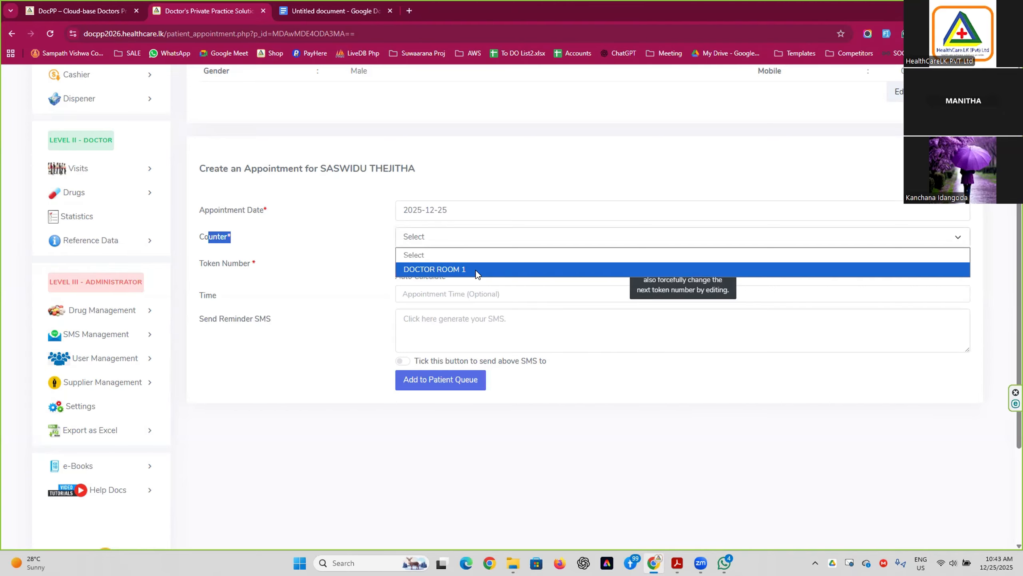
scroll(130, 322, "down", 1)
scroll(126, 314, "up", 2)
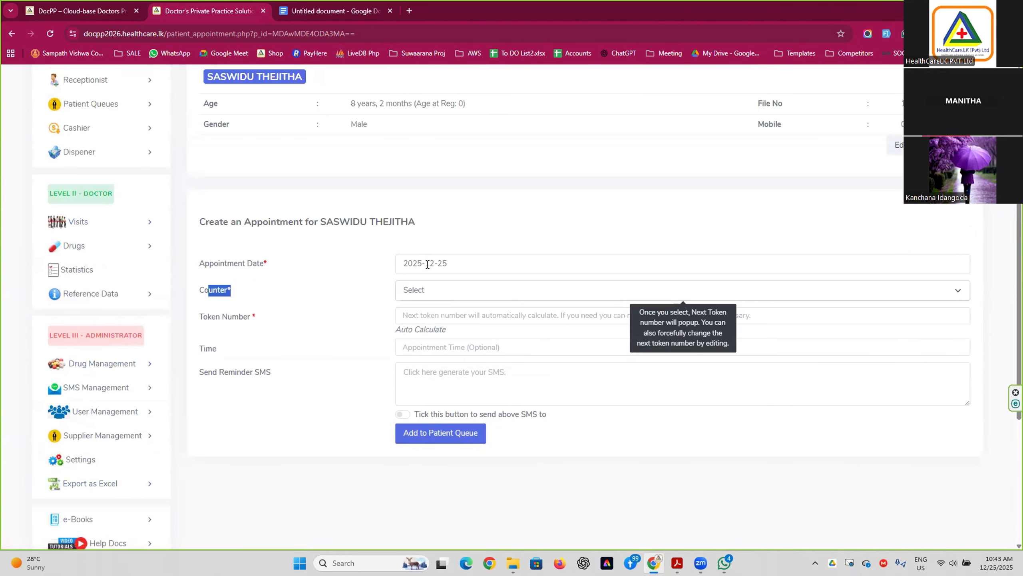
left_click(430, 290)
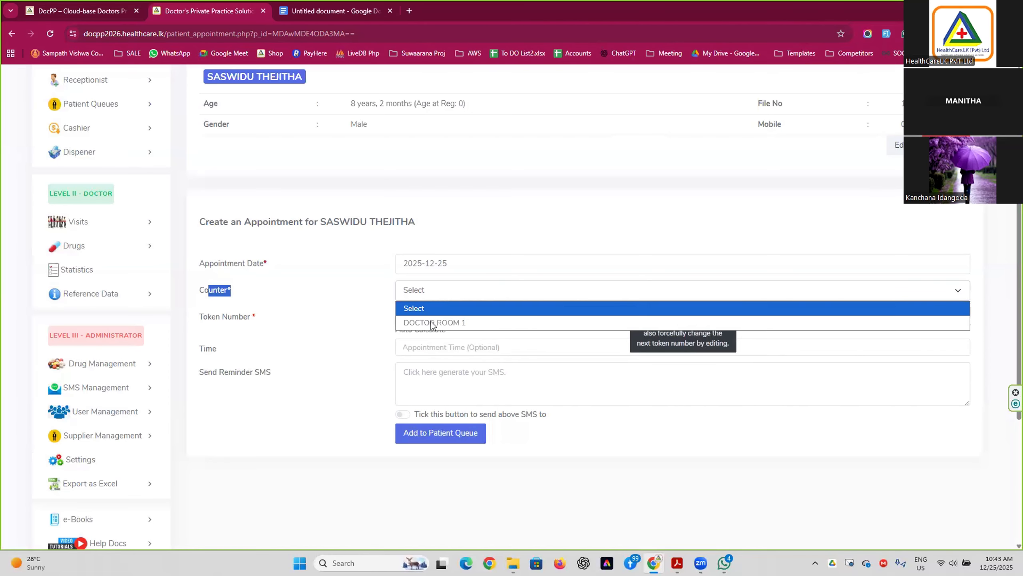
left_click(433, 323)
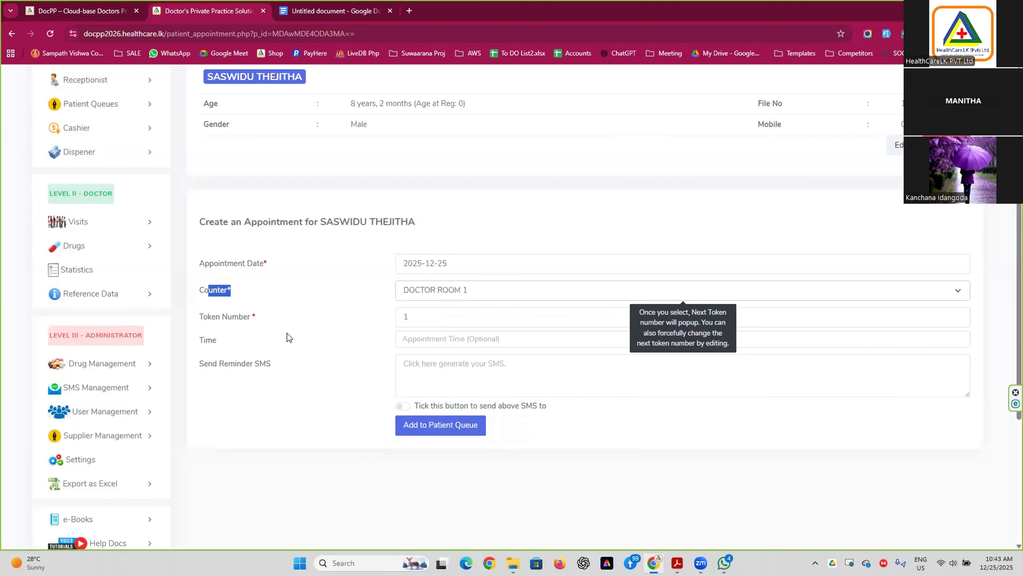
Set the appointment time to 6pm and generate the reminder SMS message.
left_click(423, 338)
type("6pm")
left_click(414, 373)
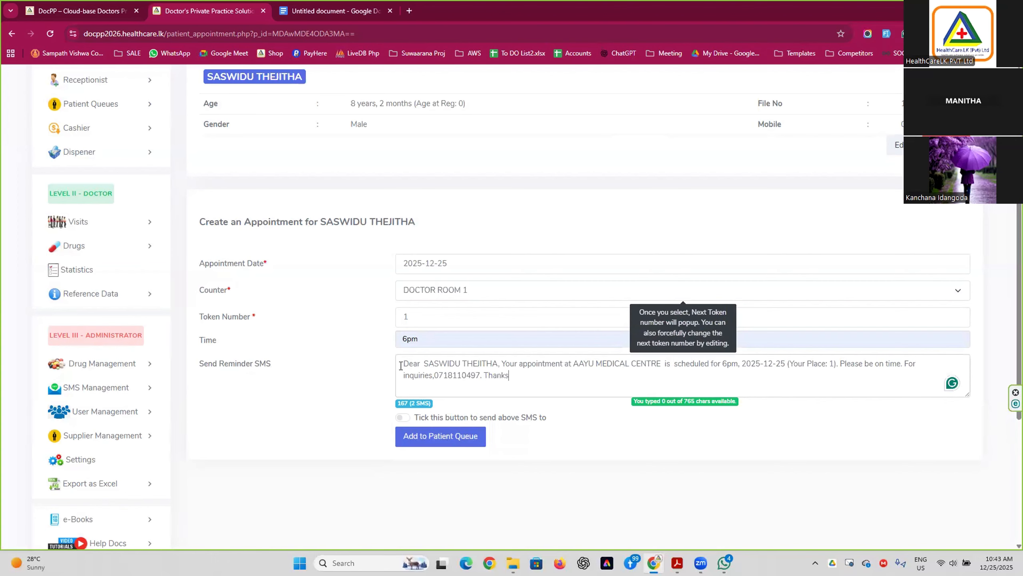
scroll(545, 405, "down", 1)
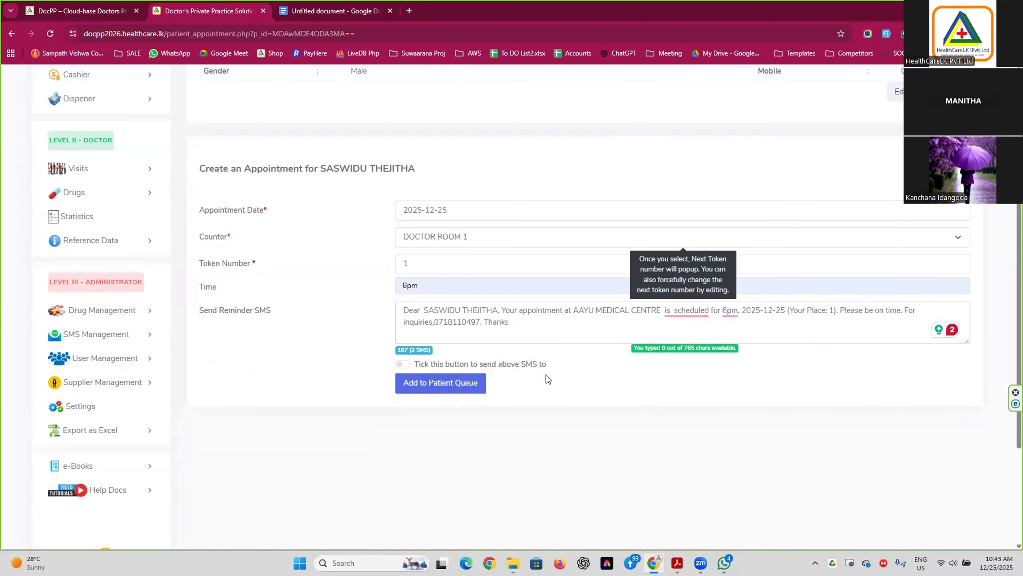
Turn on reminder SMS sending, select the message text, then turn sending off again.
left_click(403, 365)
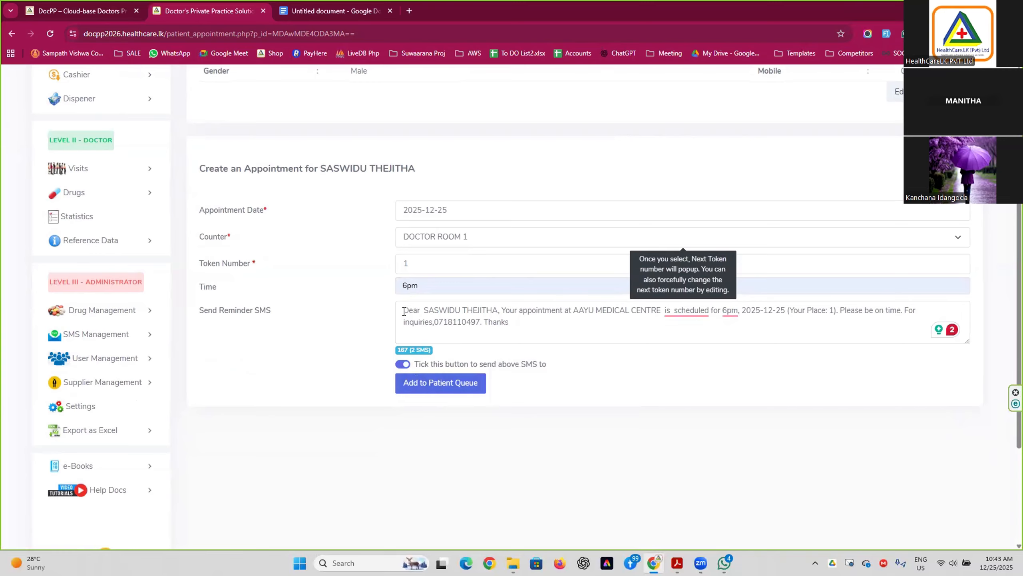
left_click_drag(404, 310, 512, 324)
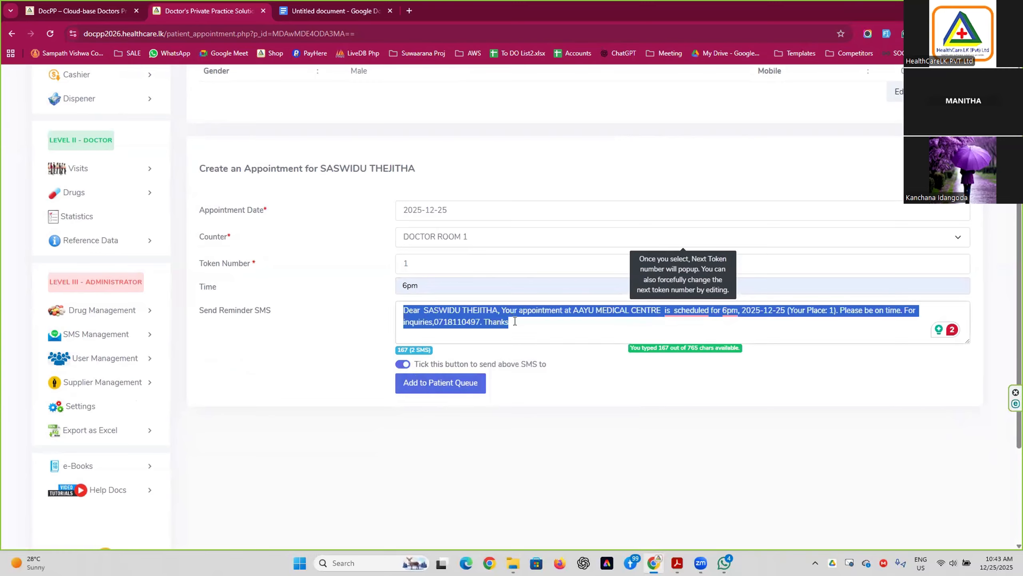
left_click(535, 325)
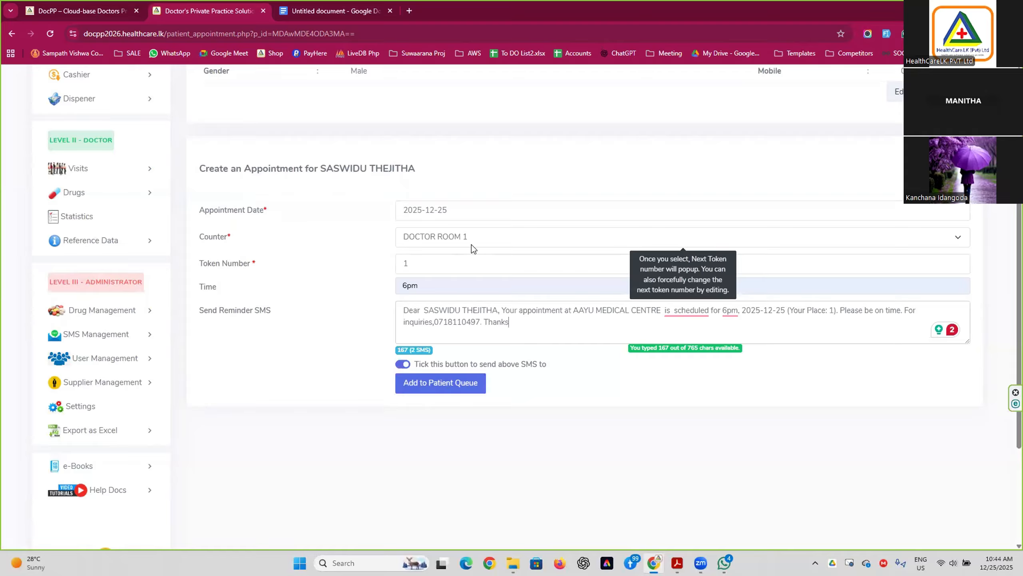
left_click(403, 365)
Add the patient to the queue, then open the DOCTOR ROOM 1 queue under Visits.
left_click(433, 387)
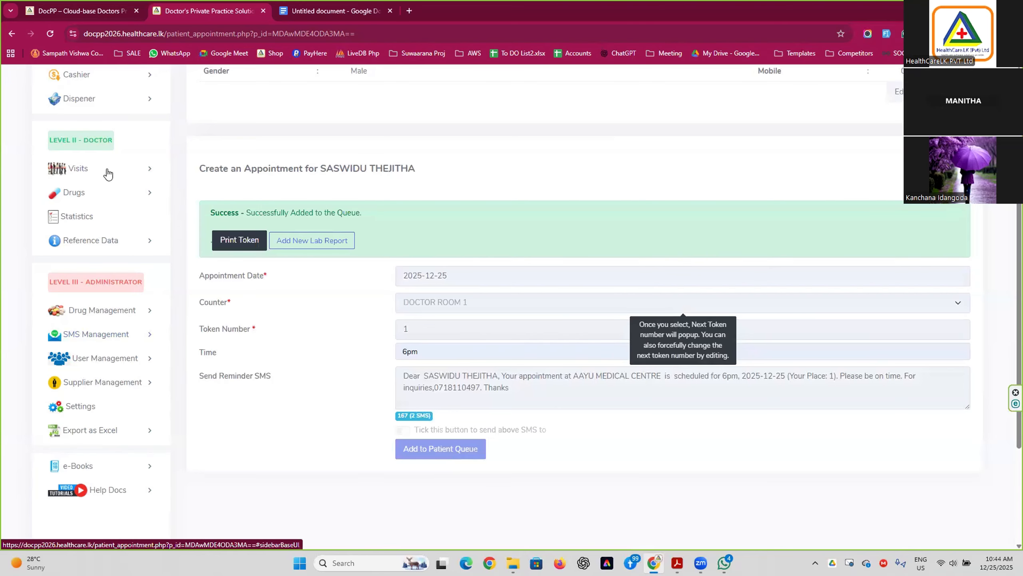
left_click(80, 168)
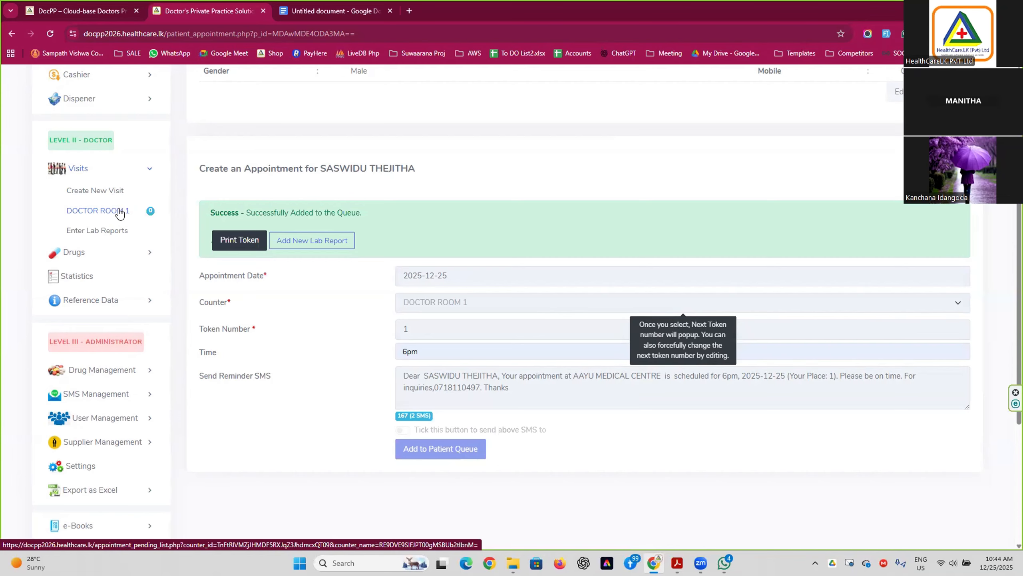
left_click(119, 211)
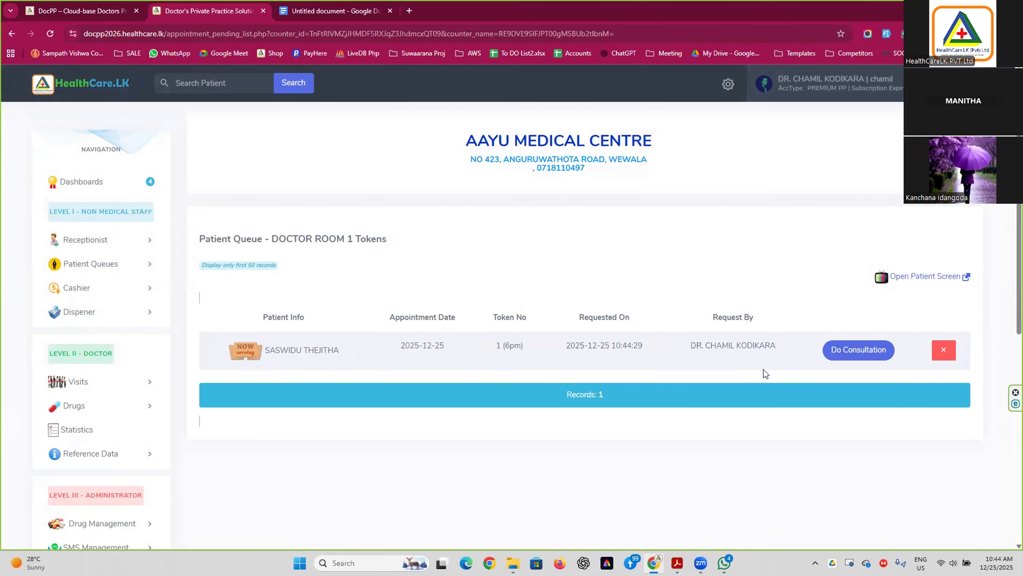
Start the consultation for the patient queued in DOCTOR ROOM 1.
double_click(569, 346)
left_click(862, 352)
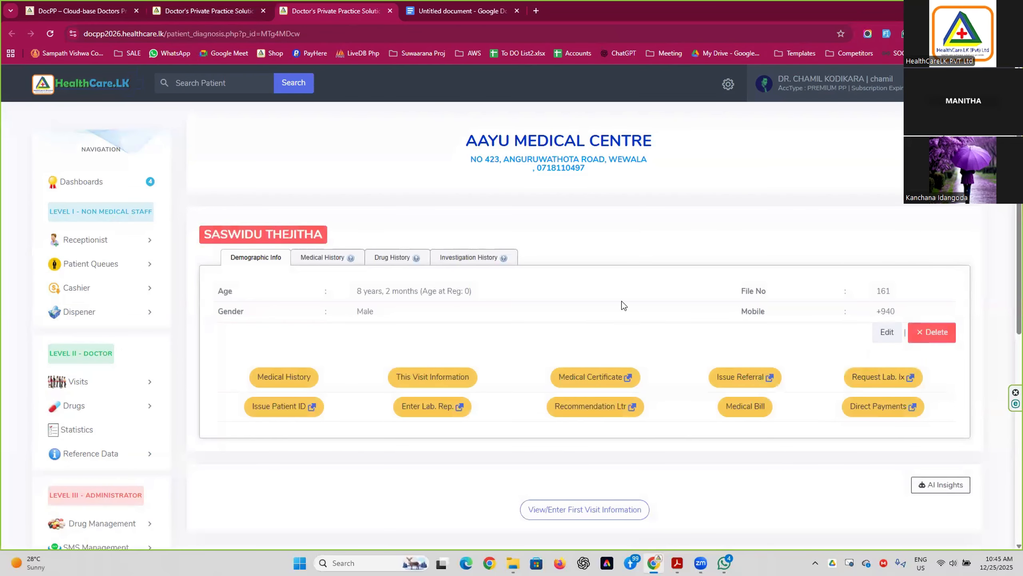
scroll(628, 306, "down", 3)
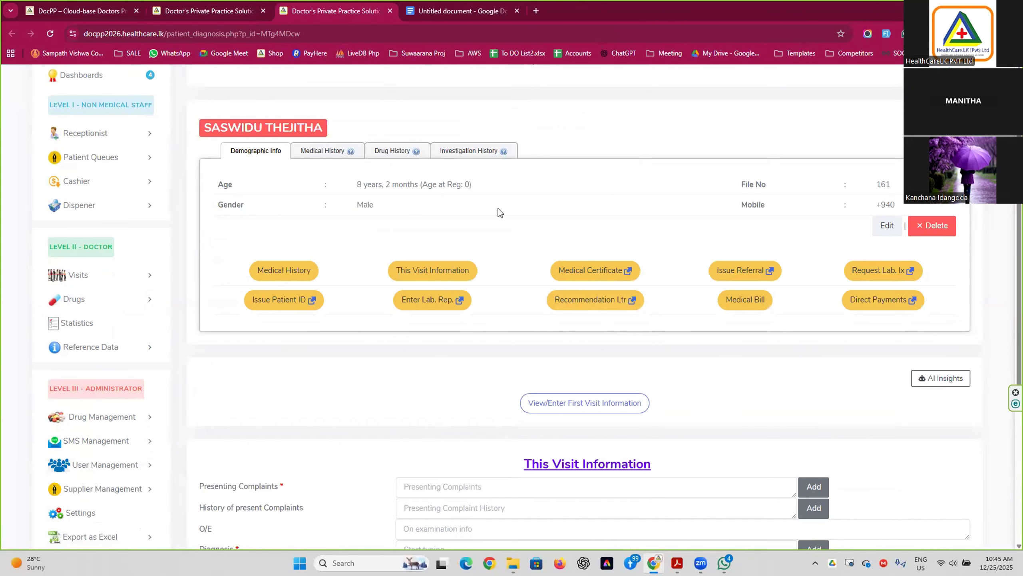
Check the medical, drug and investigation history tabs, all empty for this patient.
left_click(329, 152)
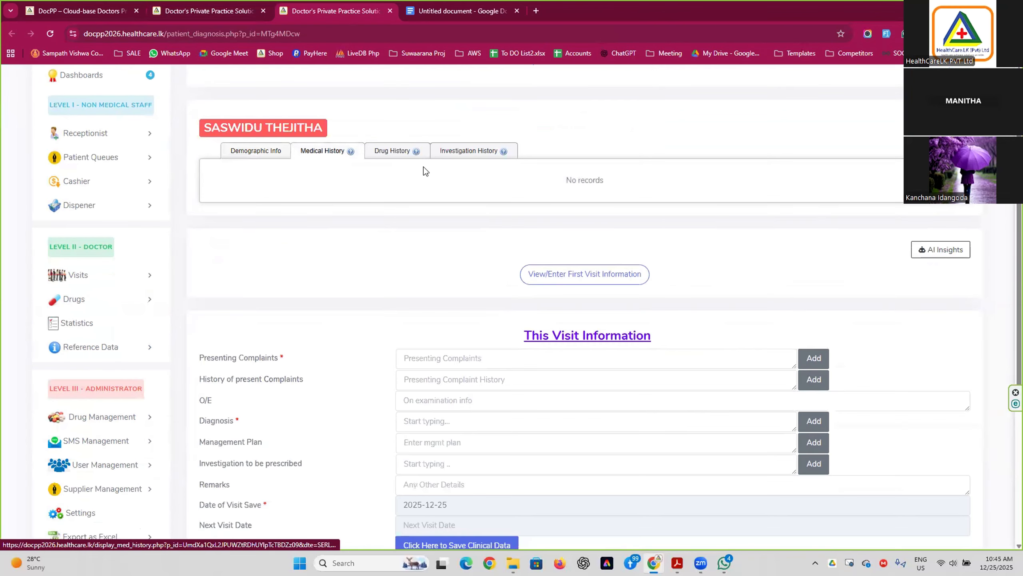
left_click(381, 152)
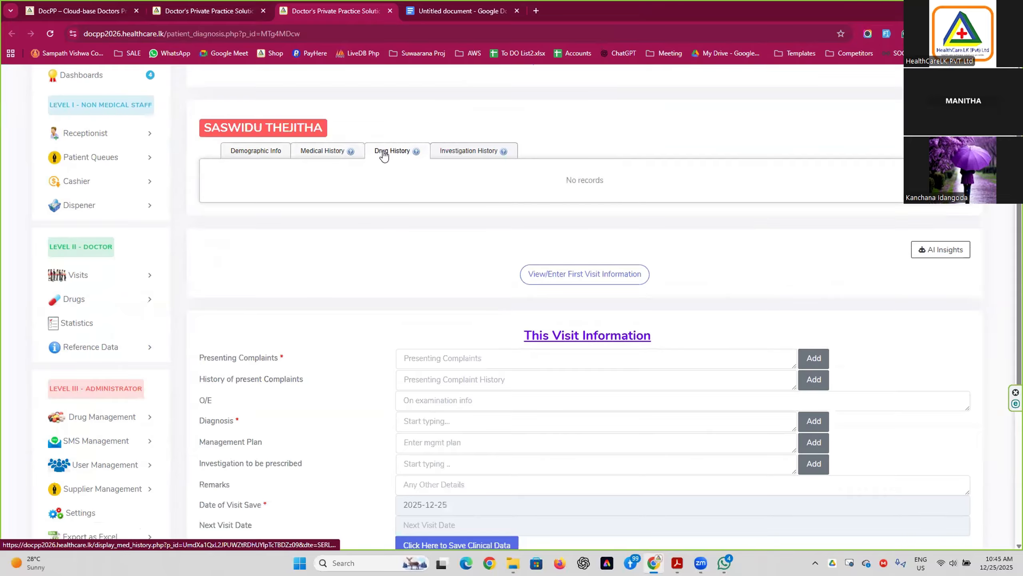
left_click(463, 153)
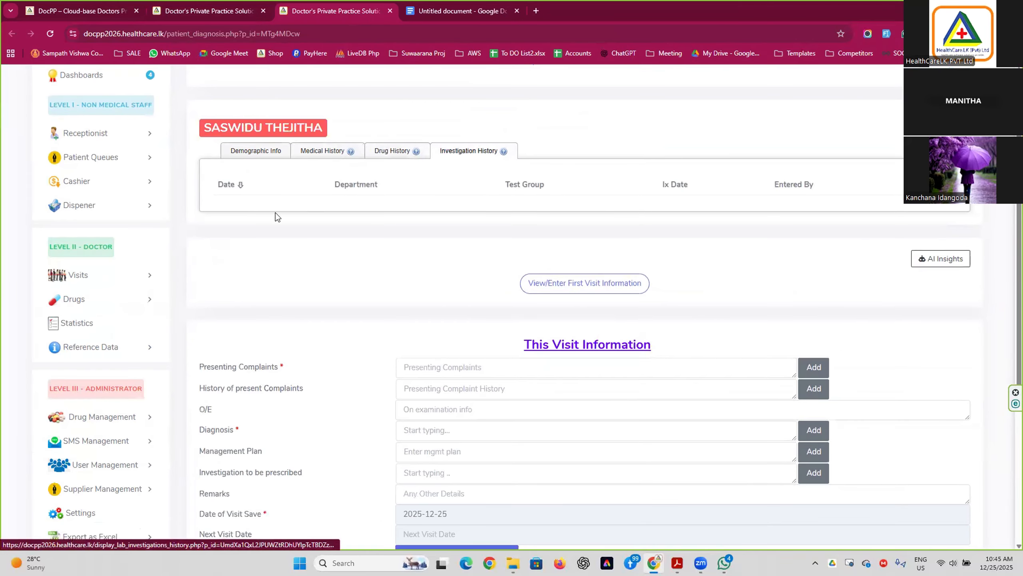
scroll(275, 217, "up", 3)
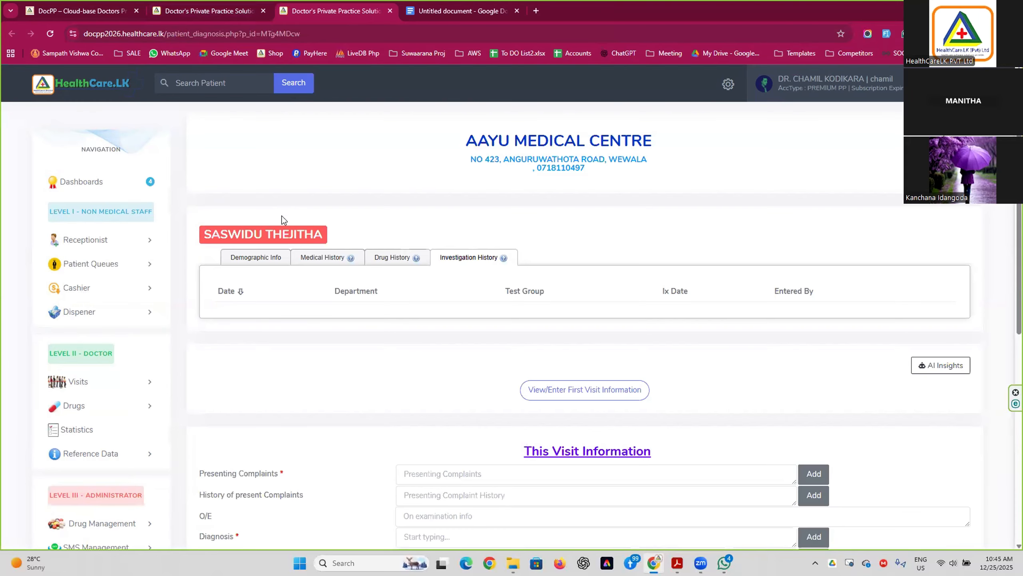
scroll(336, 309, "down", 6)
scroll(338, 304, "up", 4)
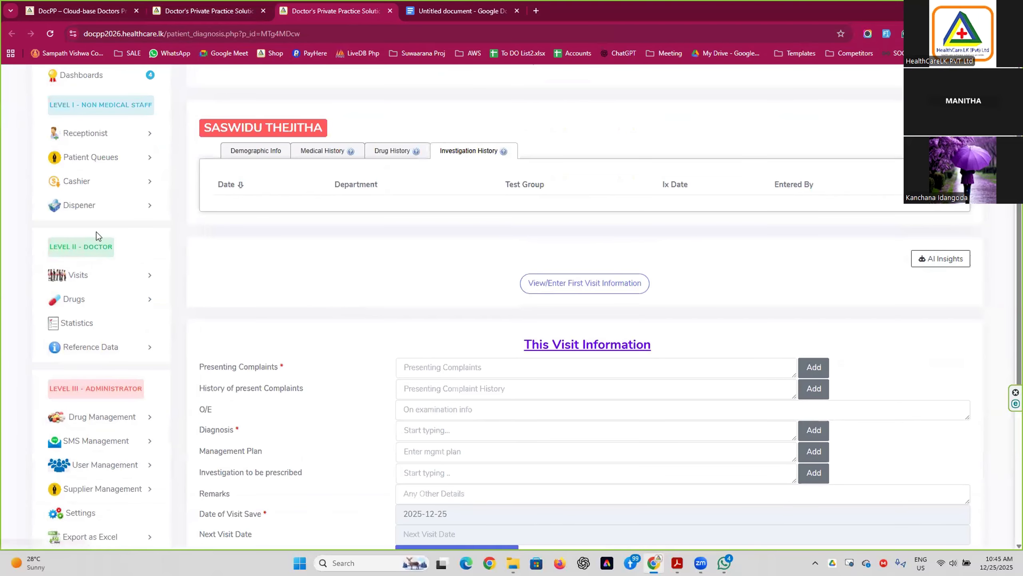
Start a new visit, search 'h' in Patient Name and open the matching patient's record.
left_click(78, 275)
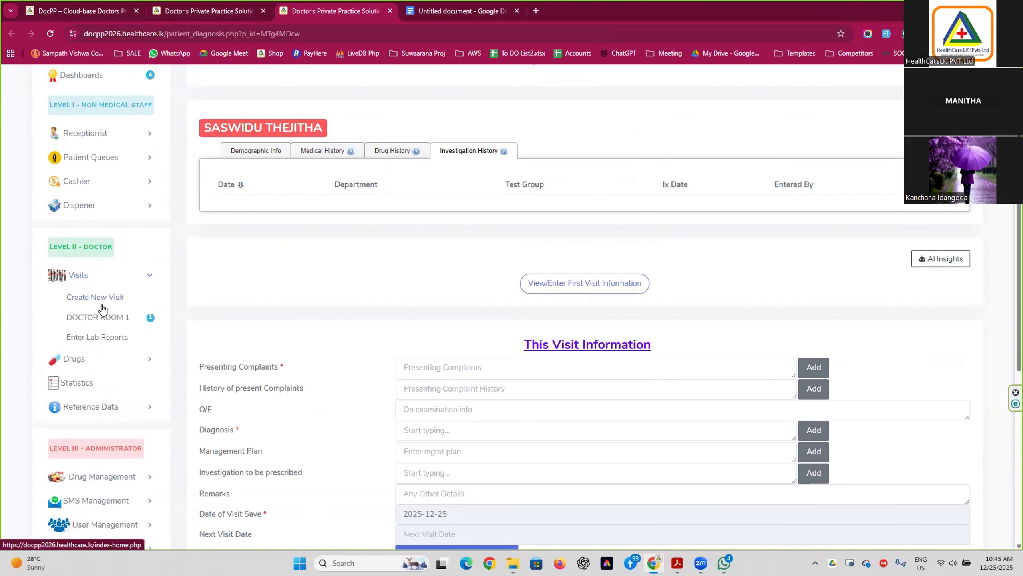
left_click(92, 297)
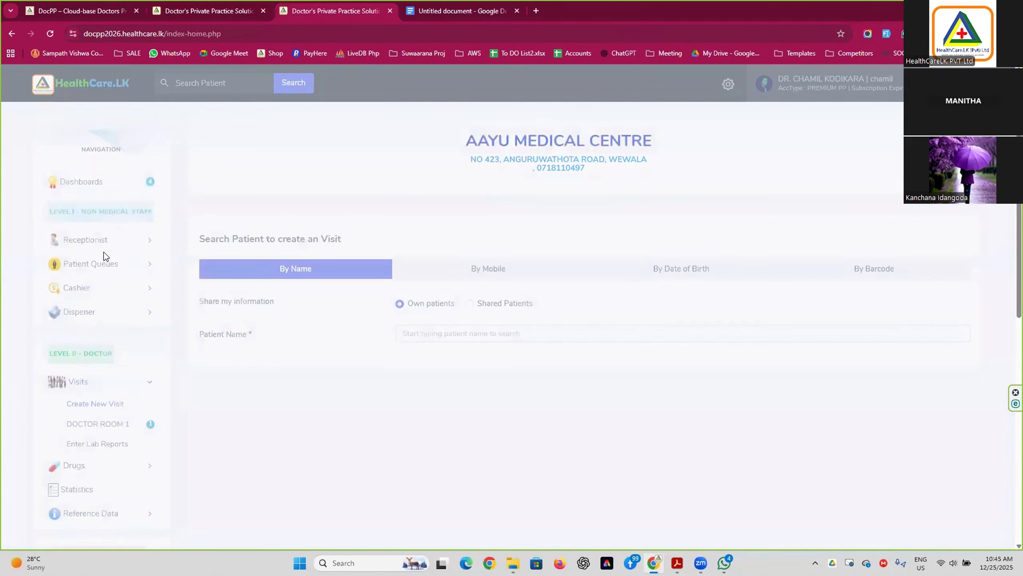
scroll(130, 327, "down", 4)
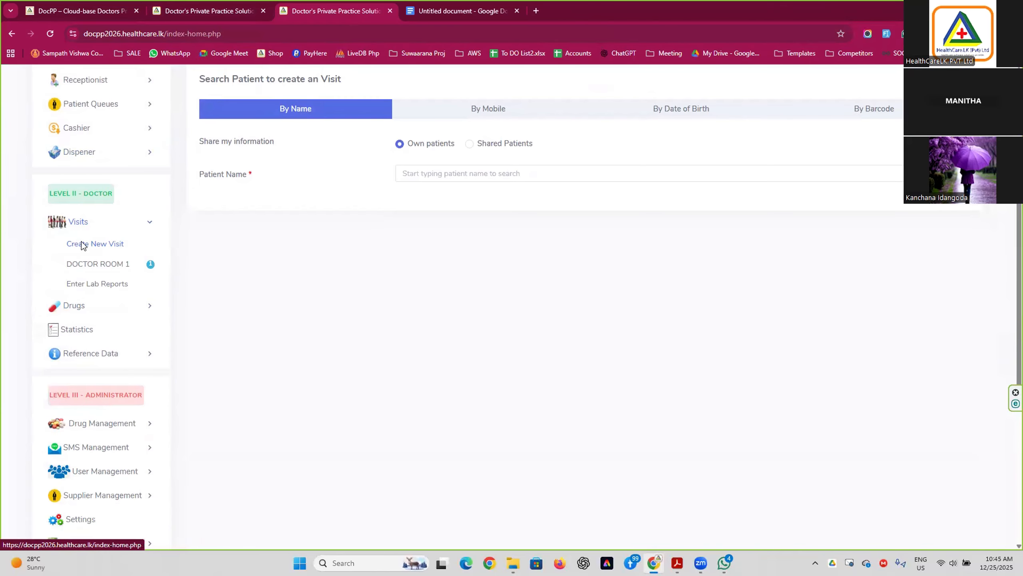
left_click(502, 174)
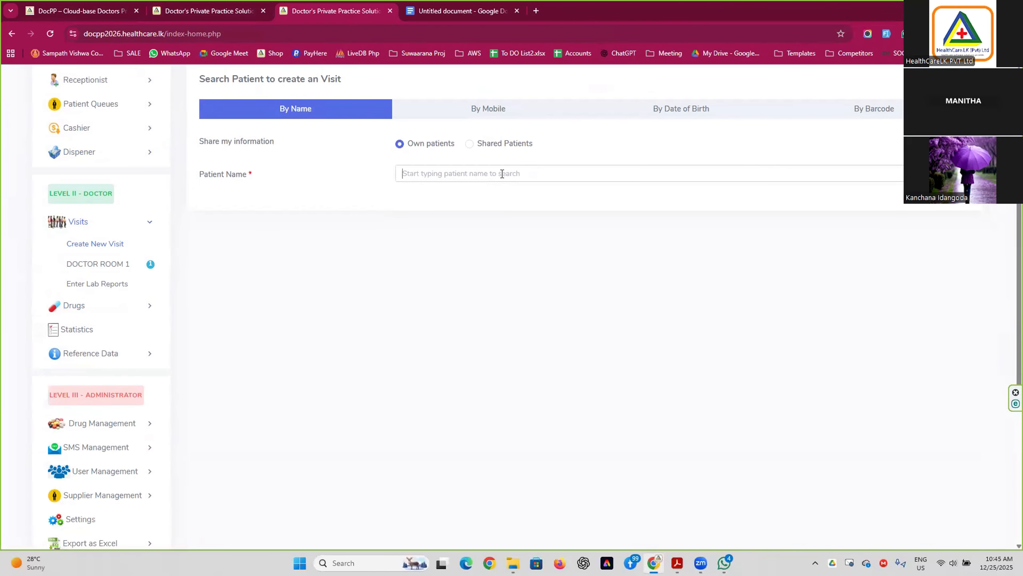
type("h")
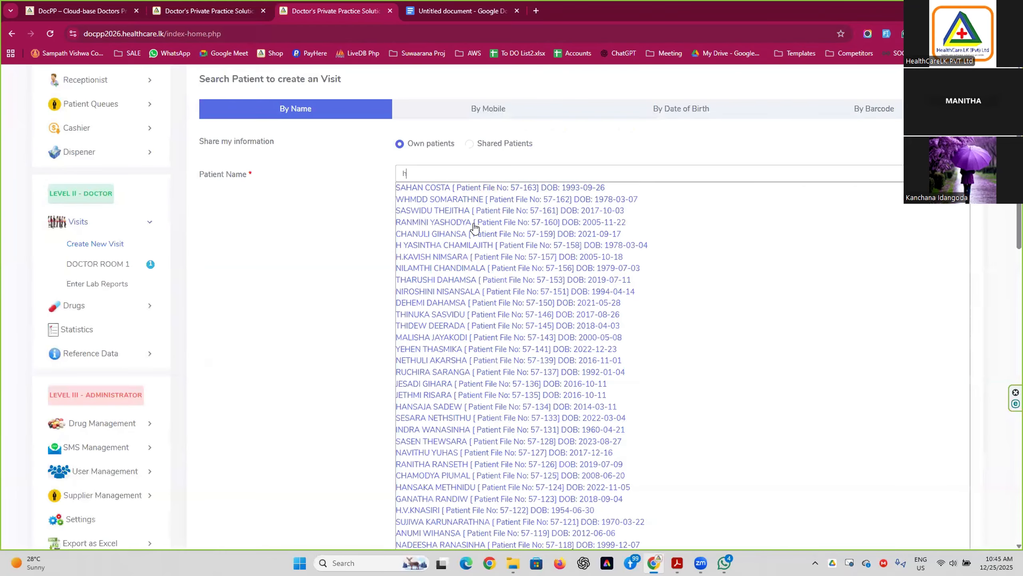
left_click(458, 359)
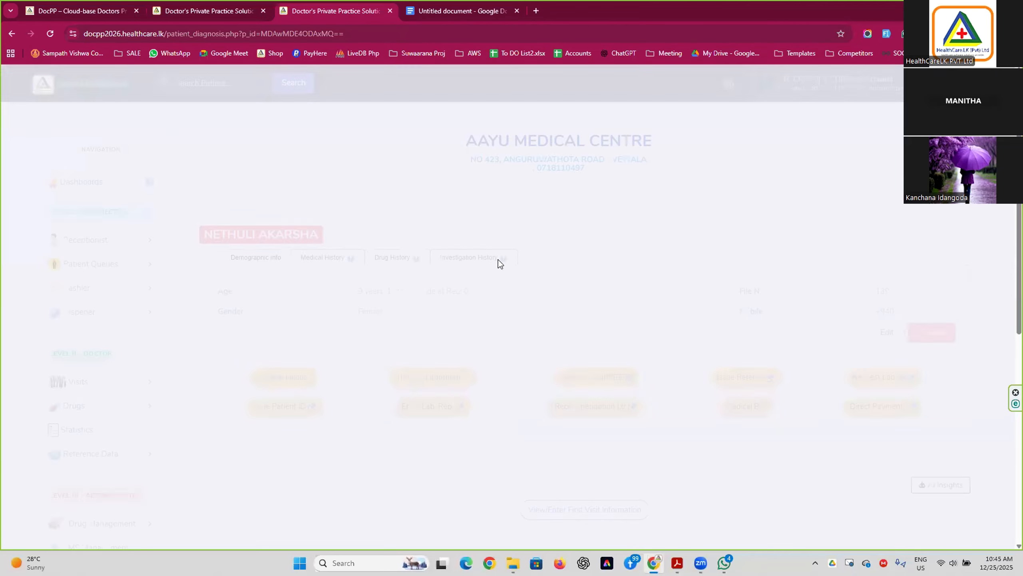
Show the patient's medical history with the 2023-12-12 cough visit diagnosed as allergic rhinitis.
left_click(328, 259)
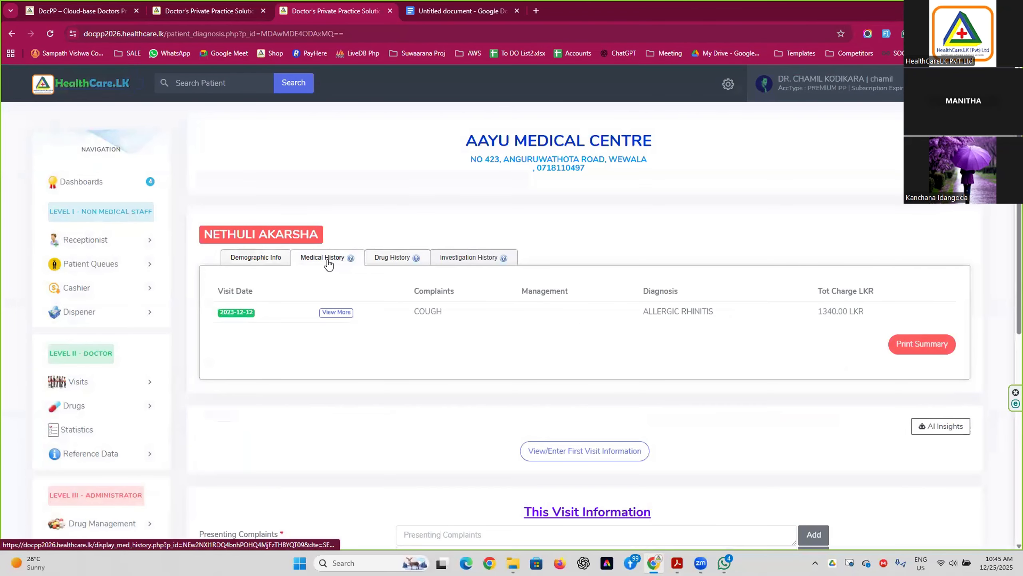
left_click(250, 262)
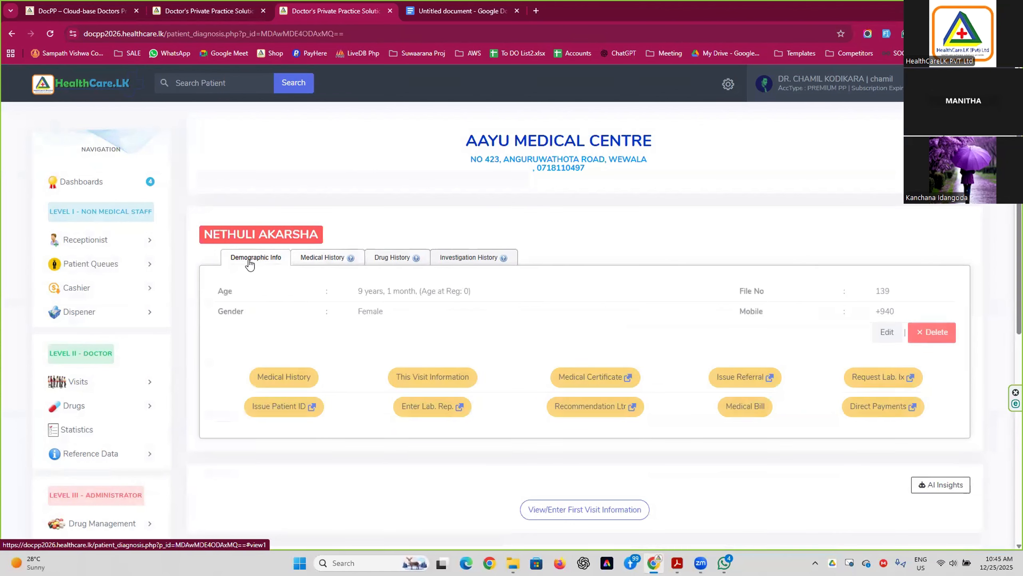
left_click(325, 258)
scroll(363, 323, "down", 1)
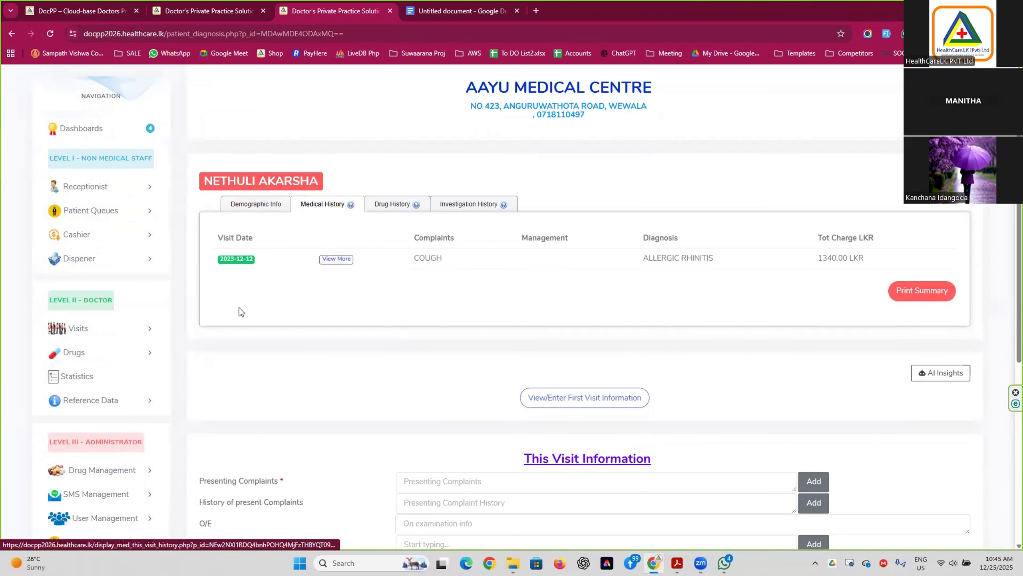
left_click(238, 259)
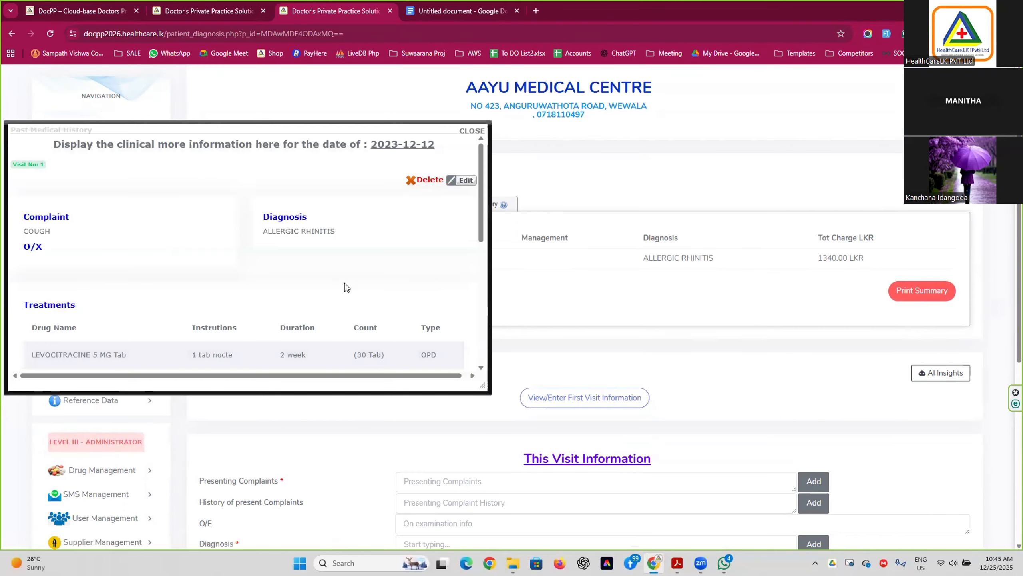
scroll(276, 230, "down", 6)
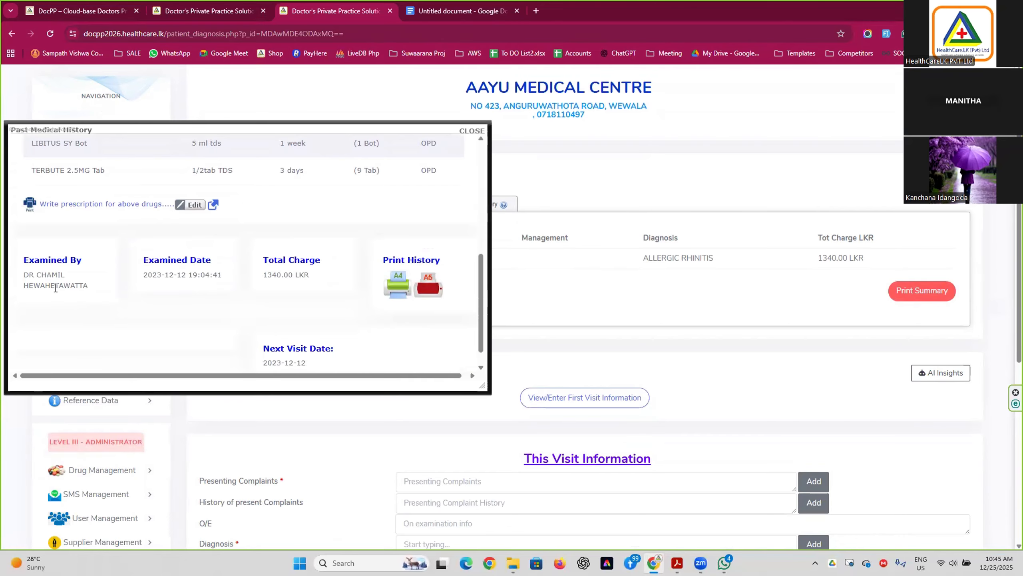
scroll(283, 322, "down", 1)
scroll(427, 194, "up", 5)
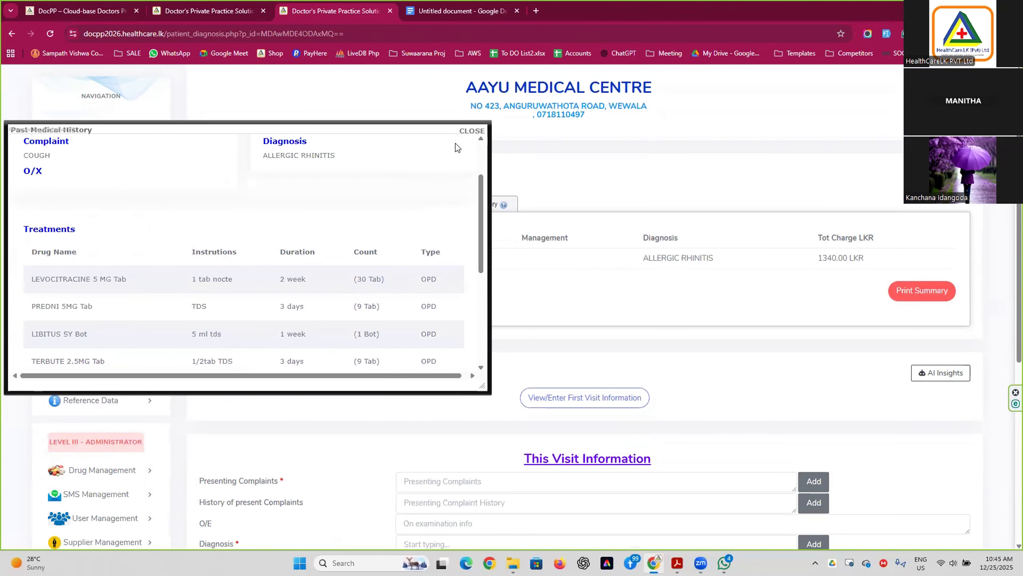
left_click(472, 131)
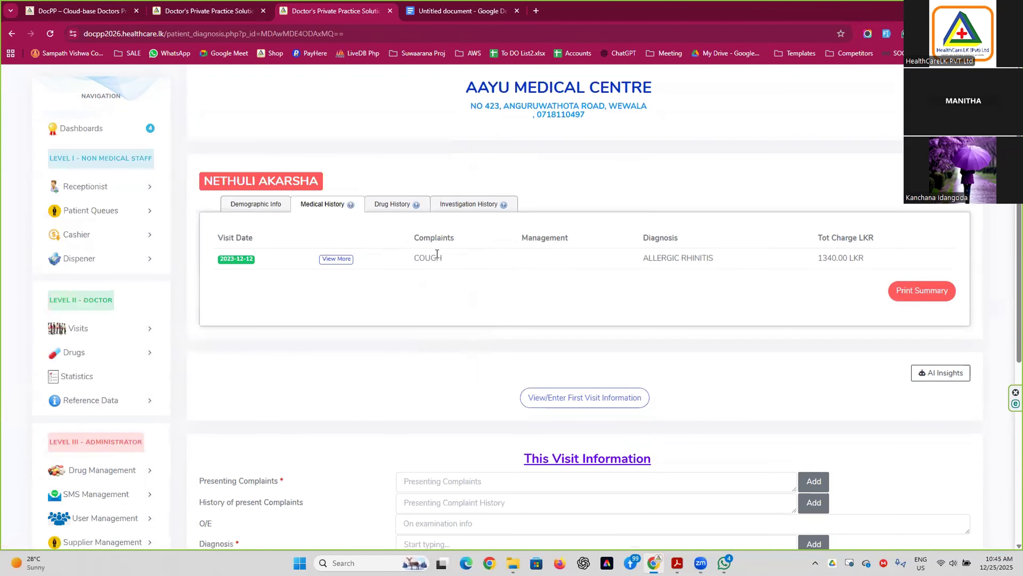
left_click(398, 204)
left_click(456, 204)
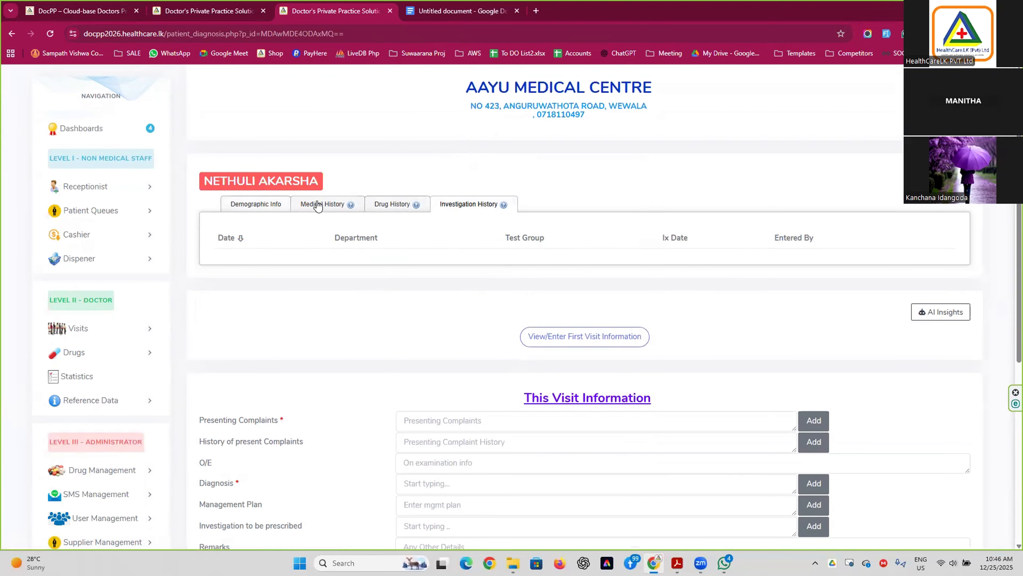
left_click(330, 208)
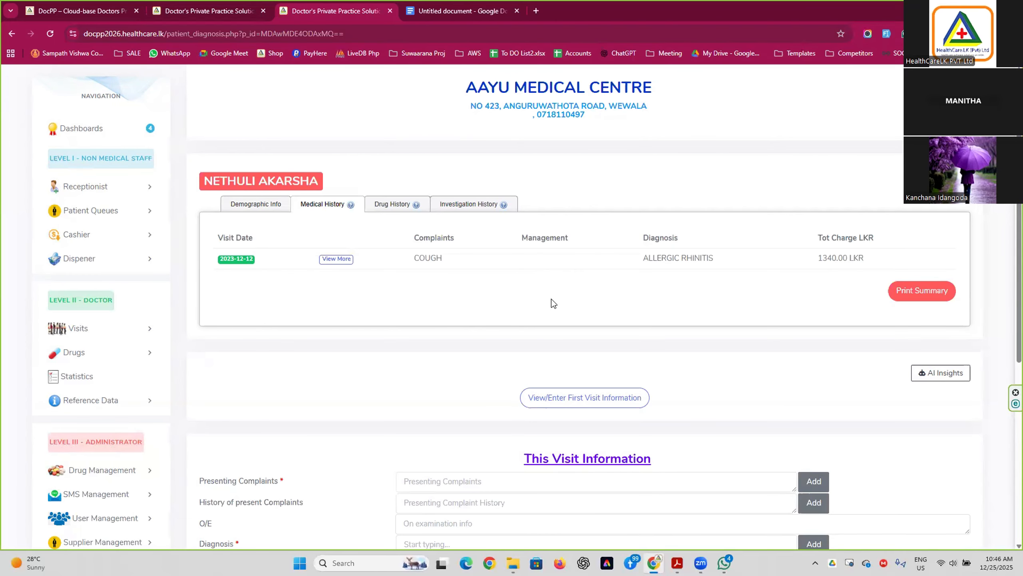
scroll(500, 285, "up", 2)
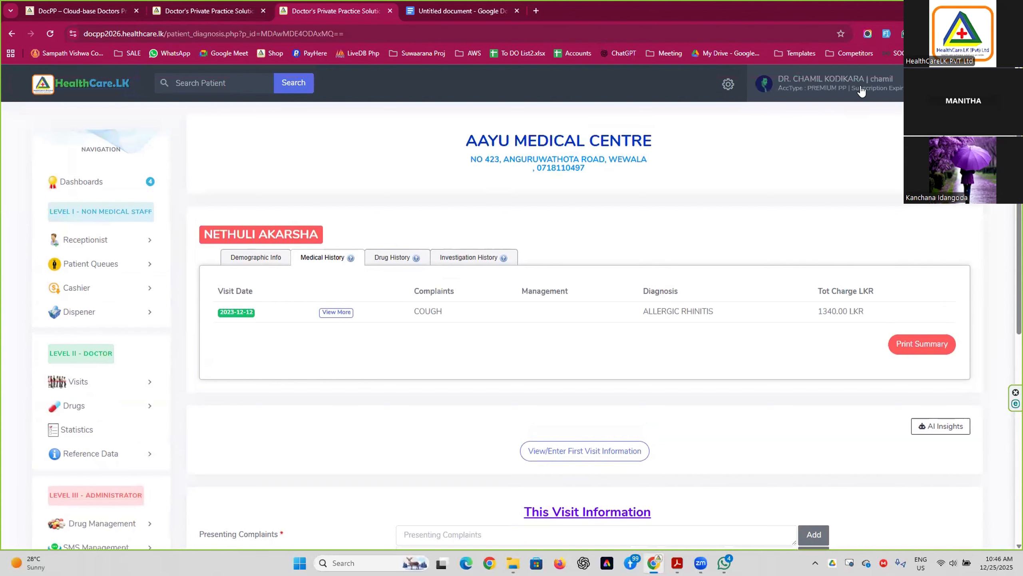
scroll(606, 299, "down", 2)
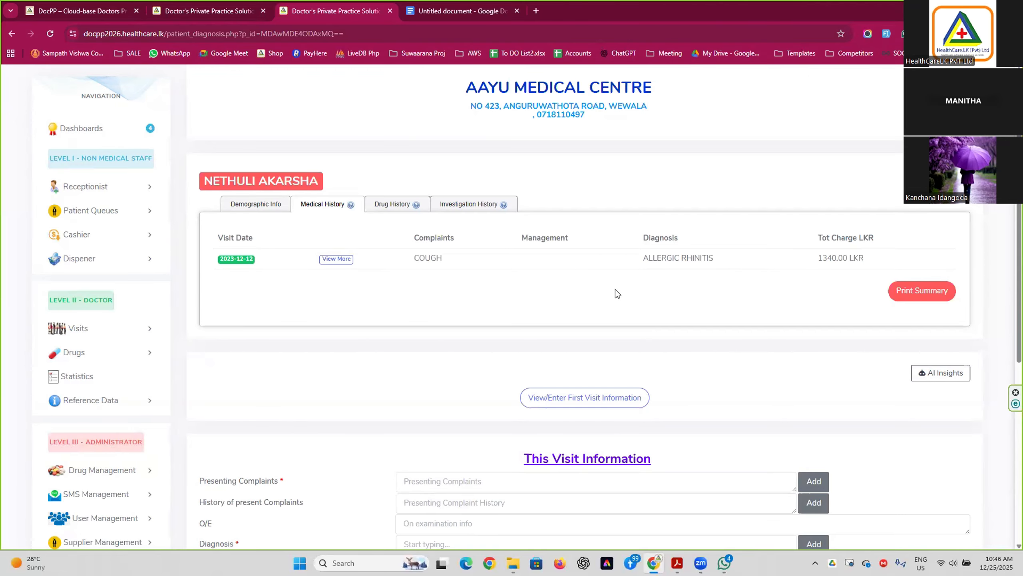
scroll(555, 305, "up", 2)
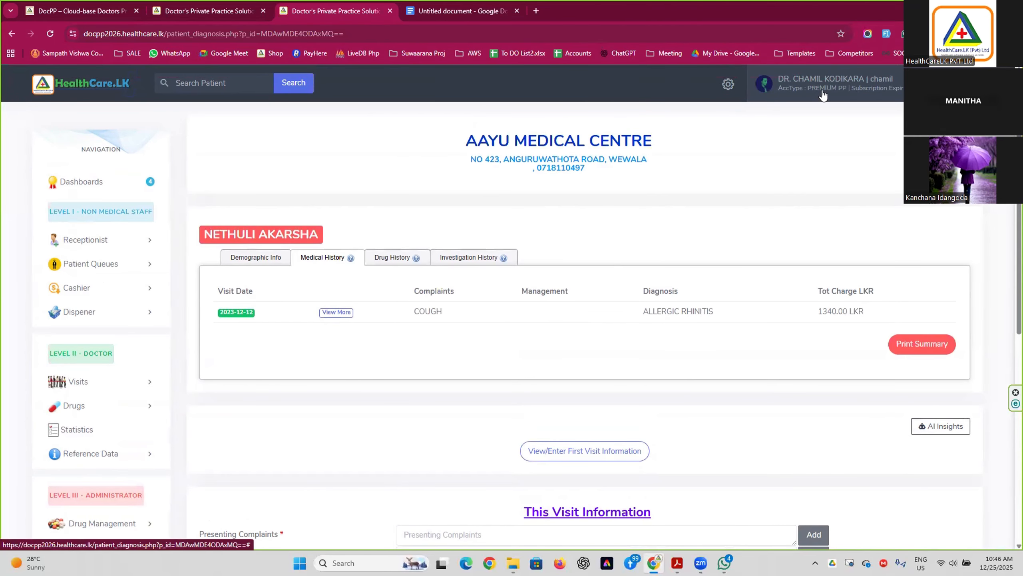
Log out and try signing in under a different user ID, which gets rejected.
left_click(118, 85)
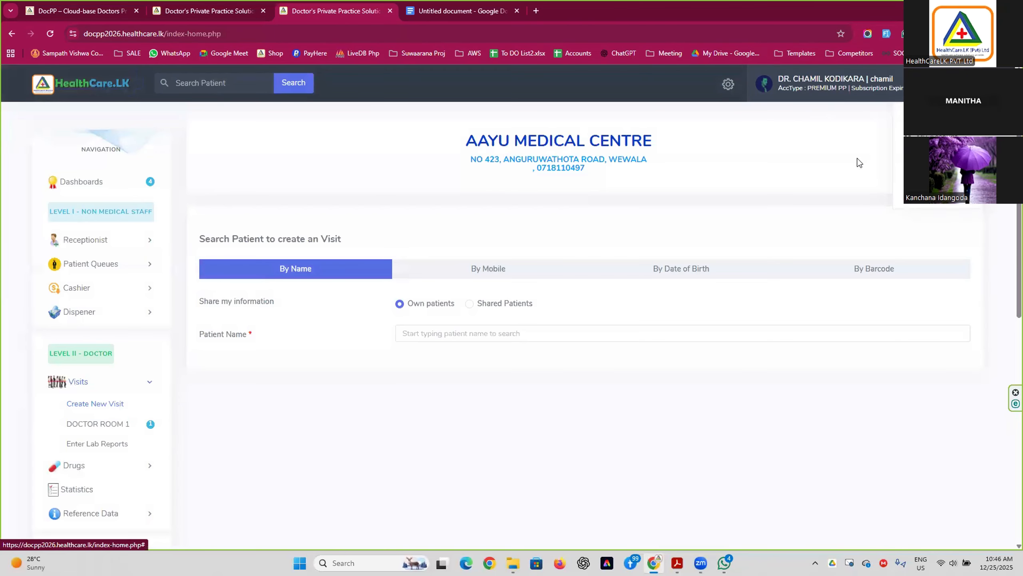
left_click(935, 196)
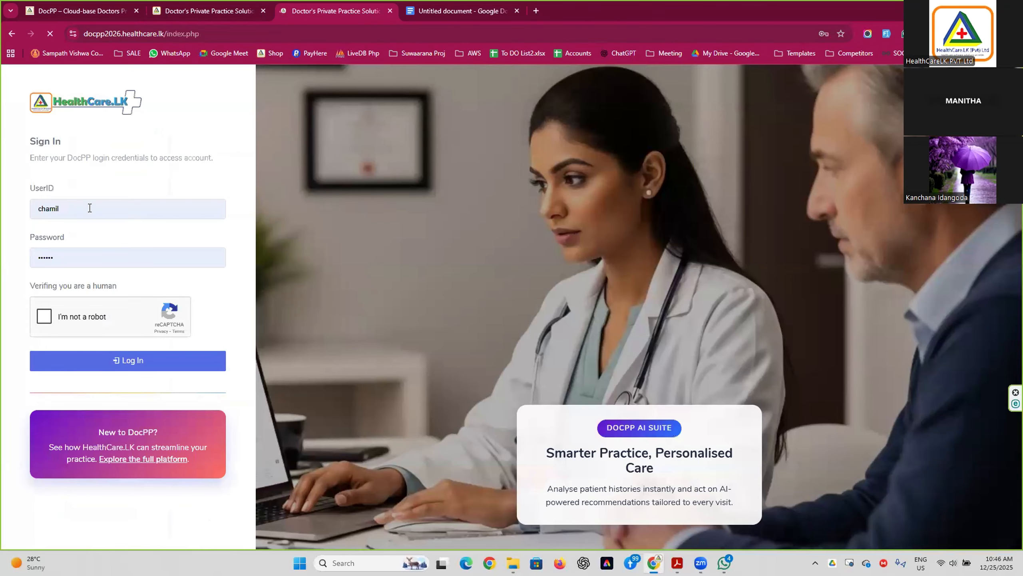
double_click(89, 208)
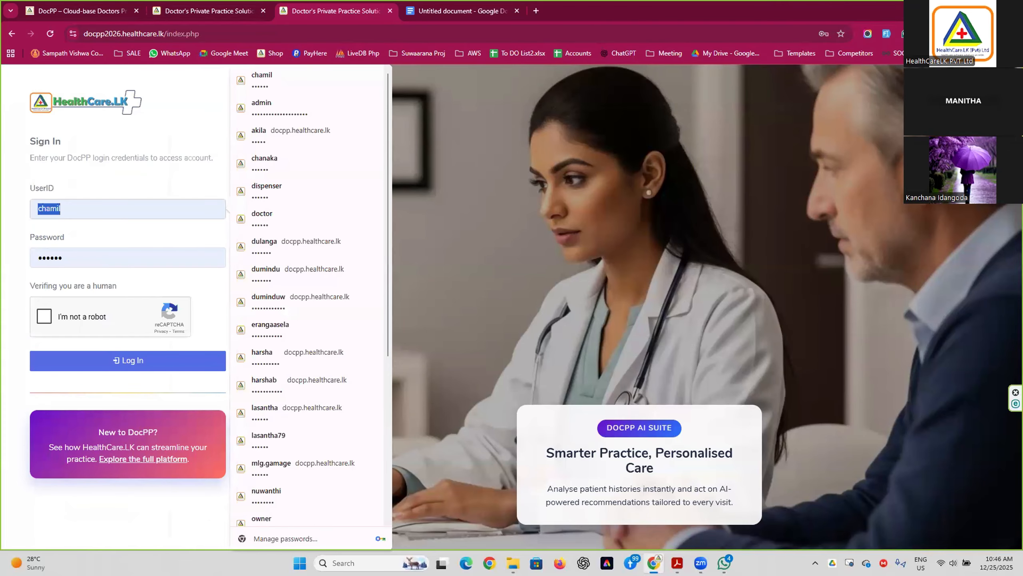
type("lasantha")
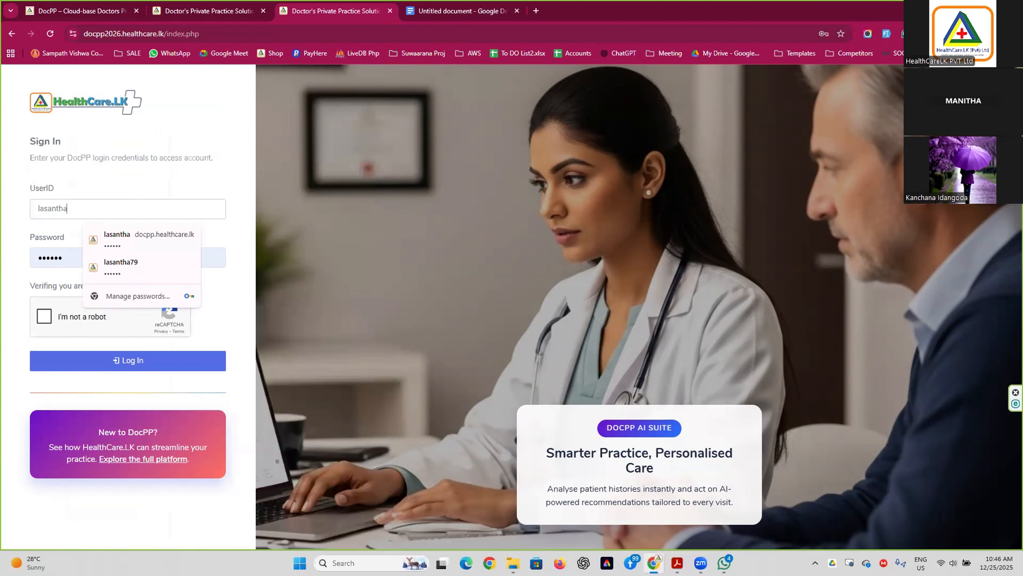
type("79")
key("Tab")
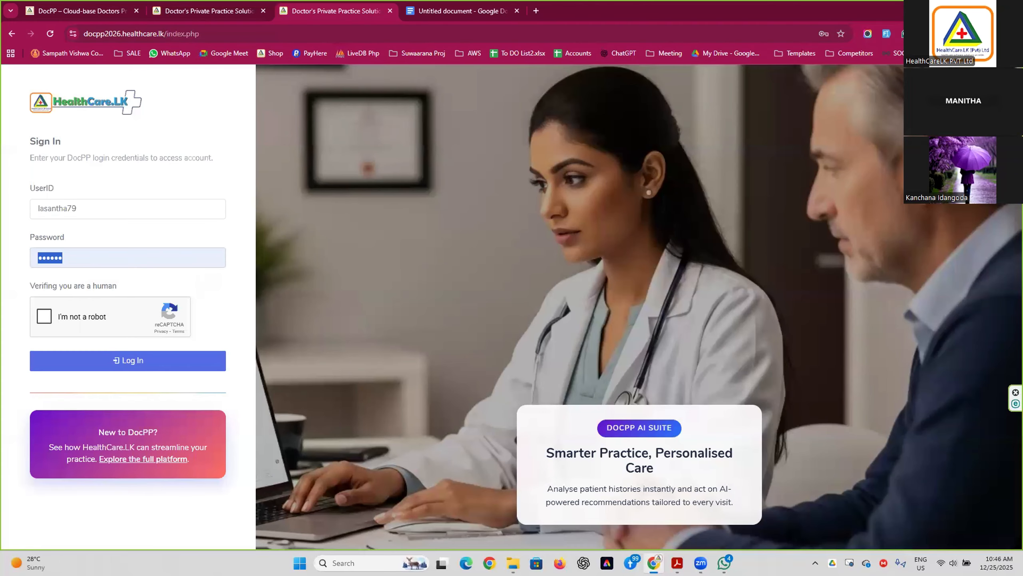
left_click(44, 316)
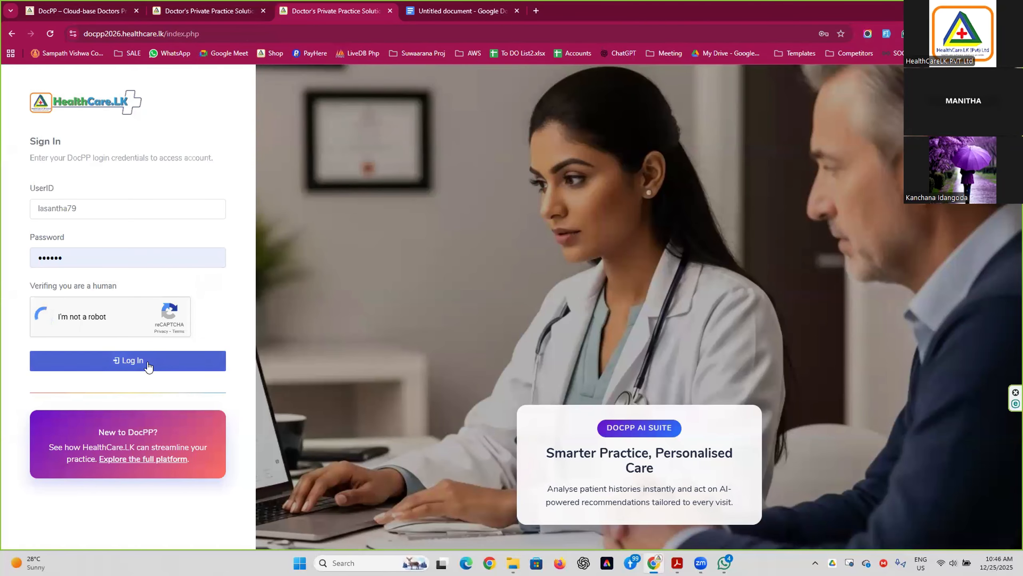
left_click(148, 365)
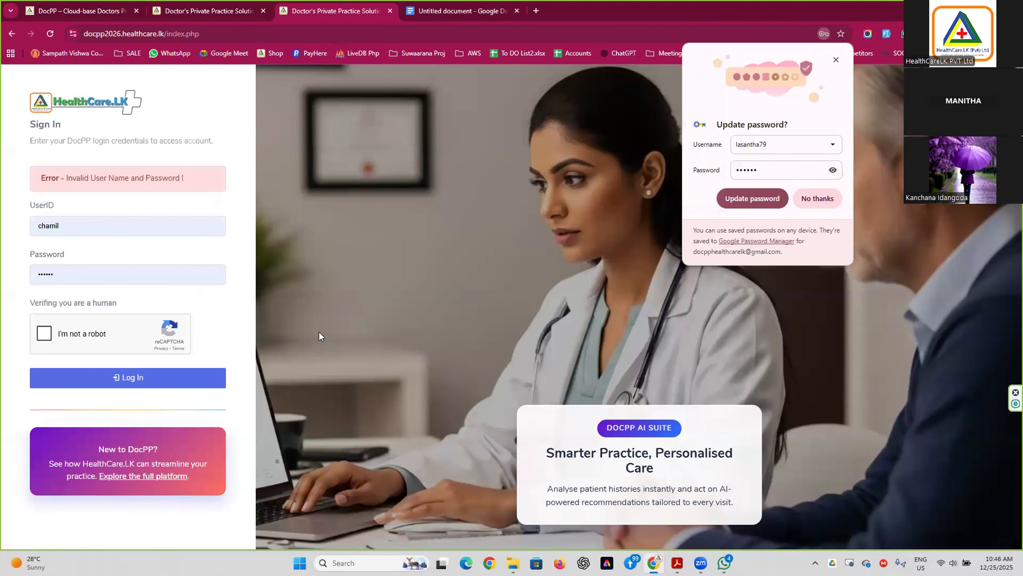
left_click(835, 203)
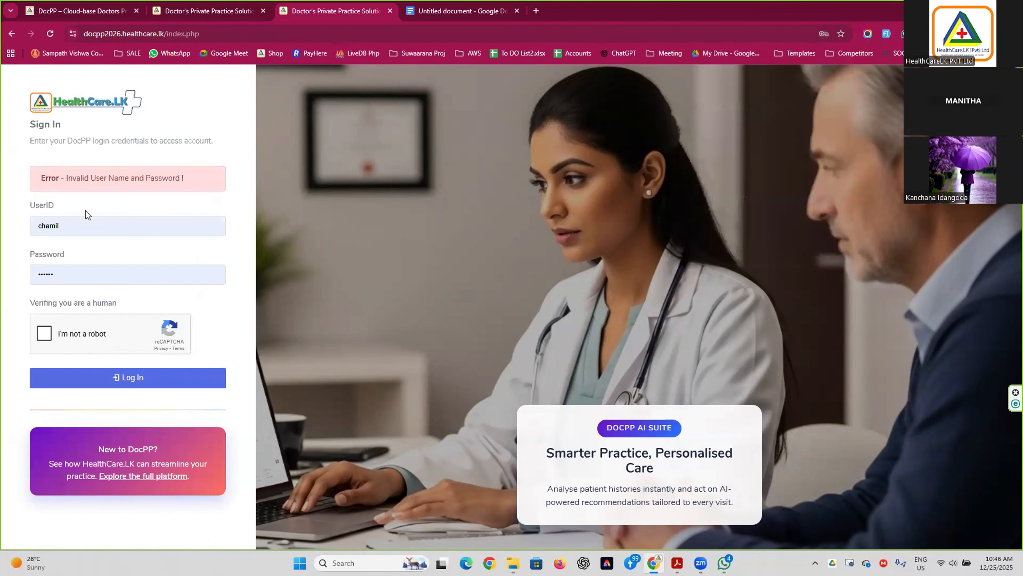
Sign in with the saved 'owner' login and dismiss the password breach warning.
double_click(69, 224)
type("owner")
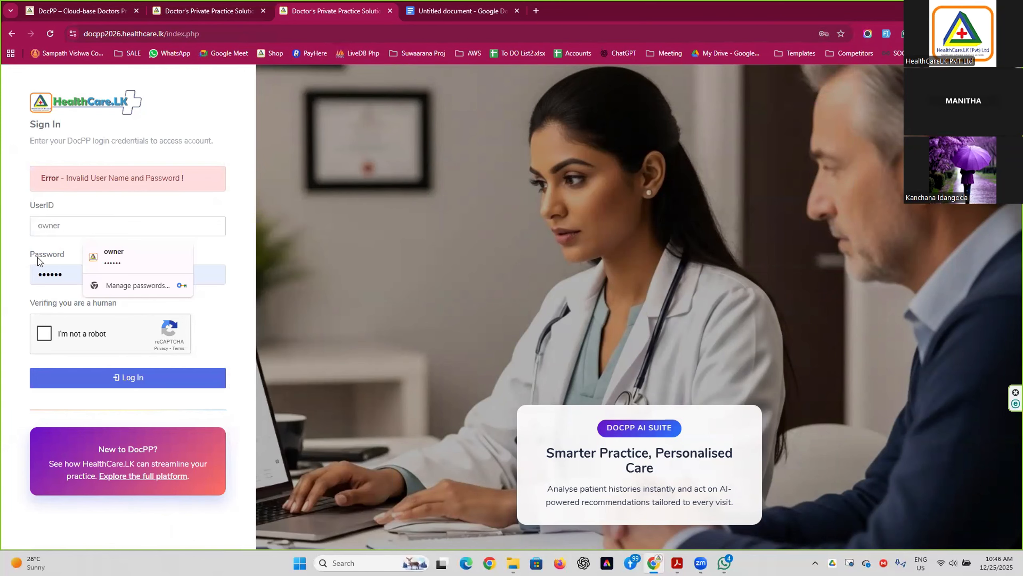
left_click(121, 257)
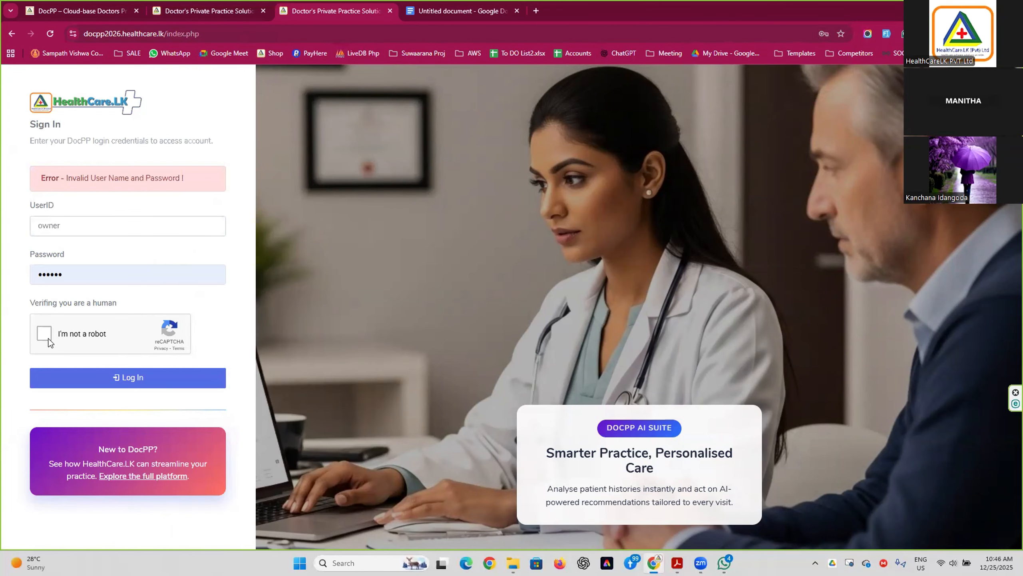
left_click(82, 368)
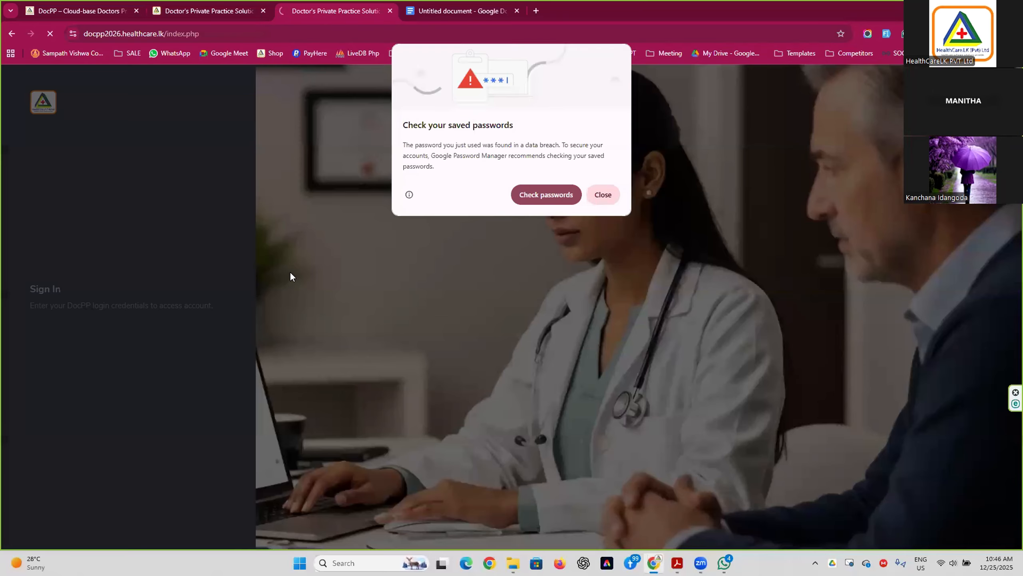
left_click(619, 194)
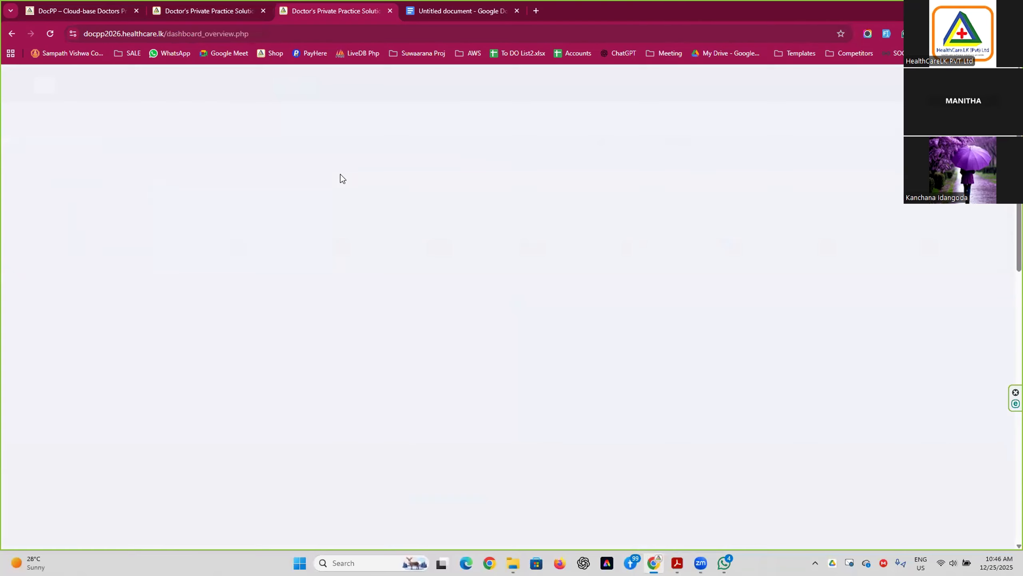
Start a new visit, search 'test' and open TEST PATIENT 03's record.
left_click(89, 471)
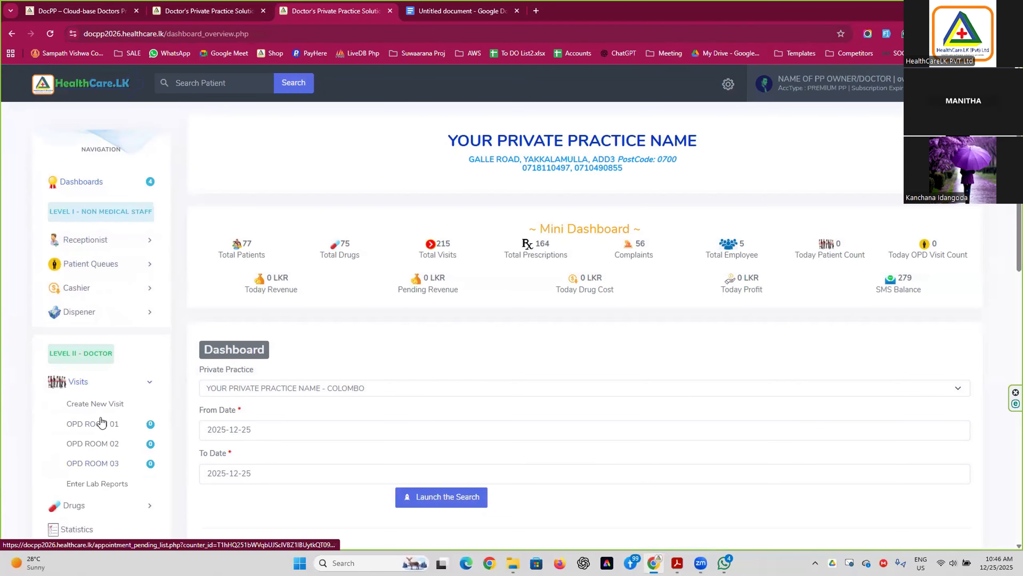
left_click(111, 406)
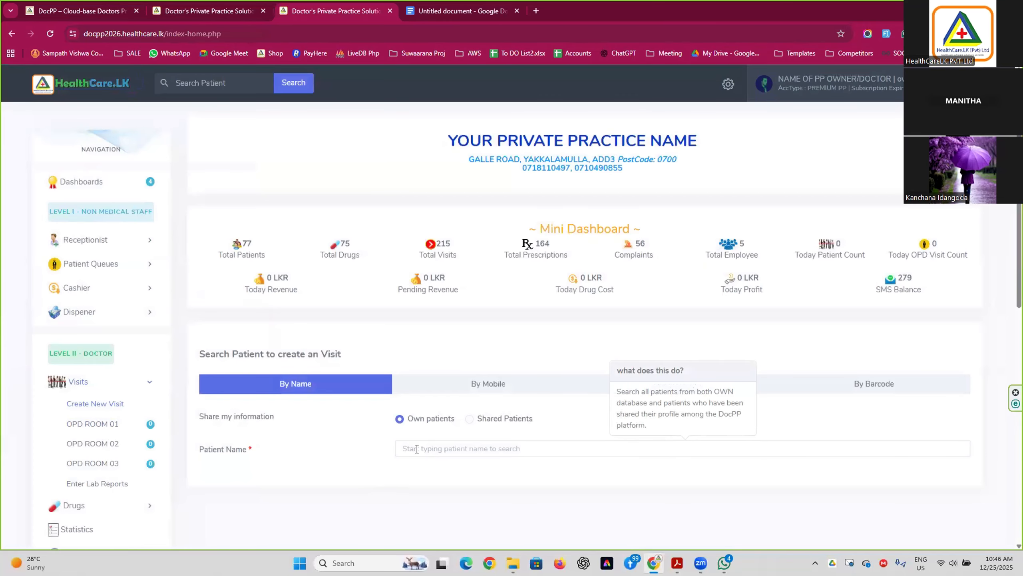
left_click(417, 449)
type("test")
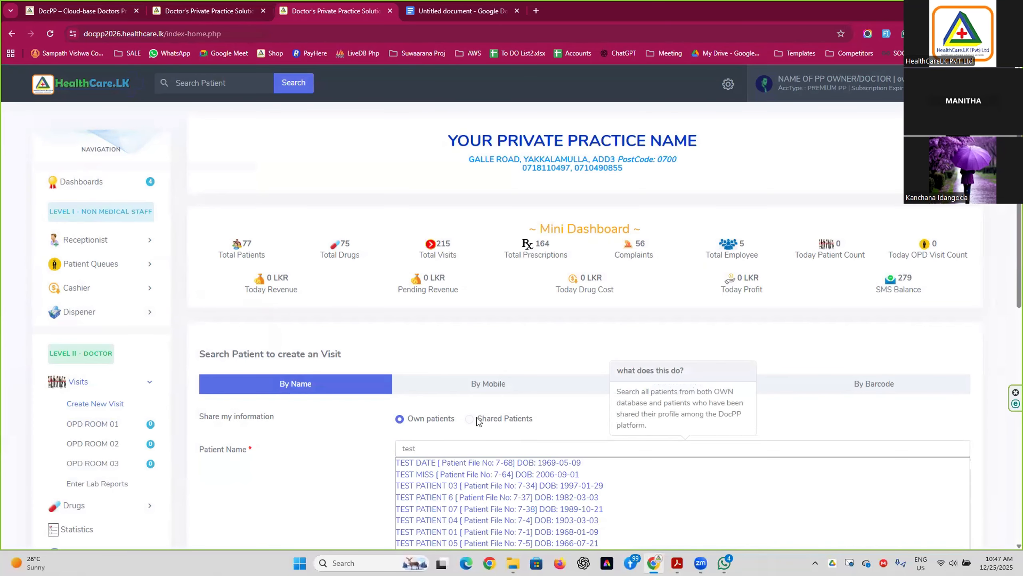
scroll(479, 419, "down", 3)
left_click(461, 381)
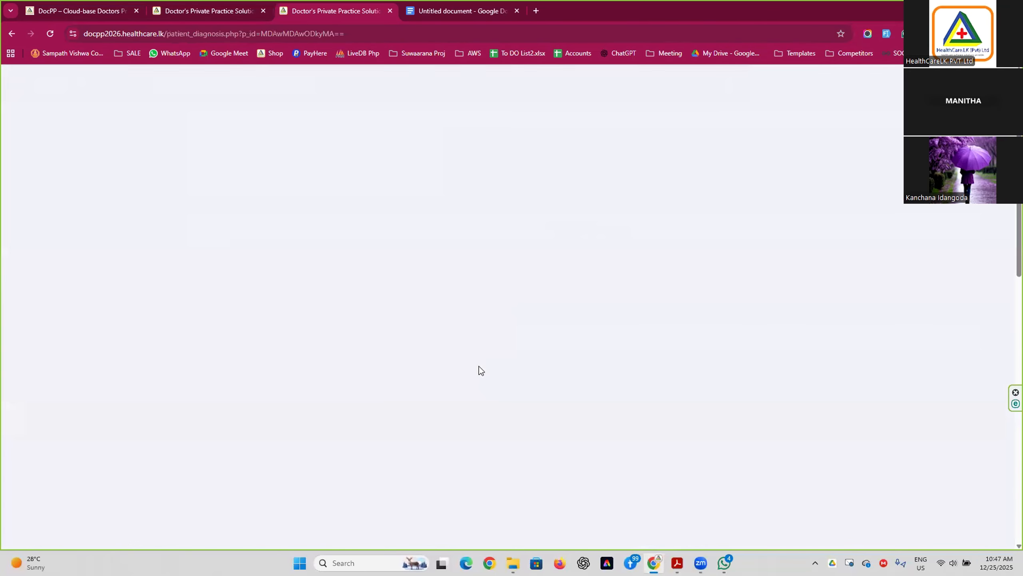
Show the patient's medical history listing visits from 2018-02-01 through 2025-05-16.
scroll(493, 350, "down", 2)
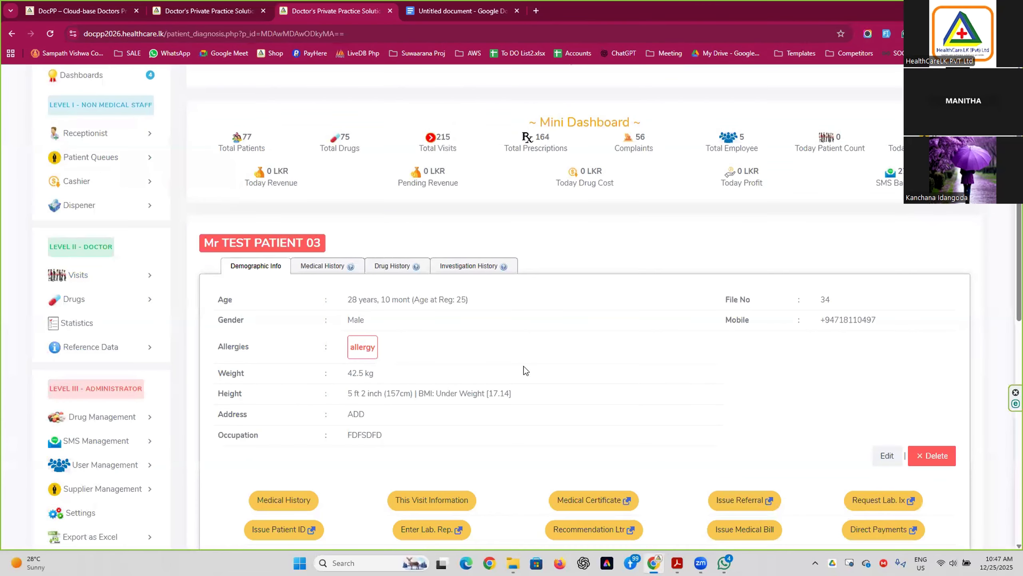
scroll(523, 367, "up", 2)
scroll(524, 370, "down", 4)
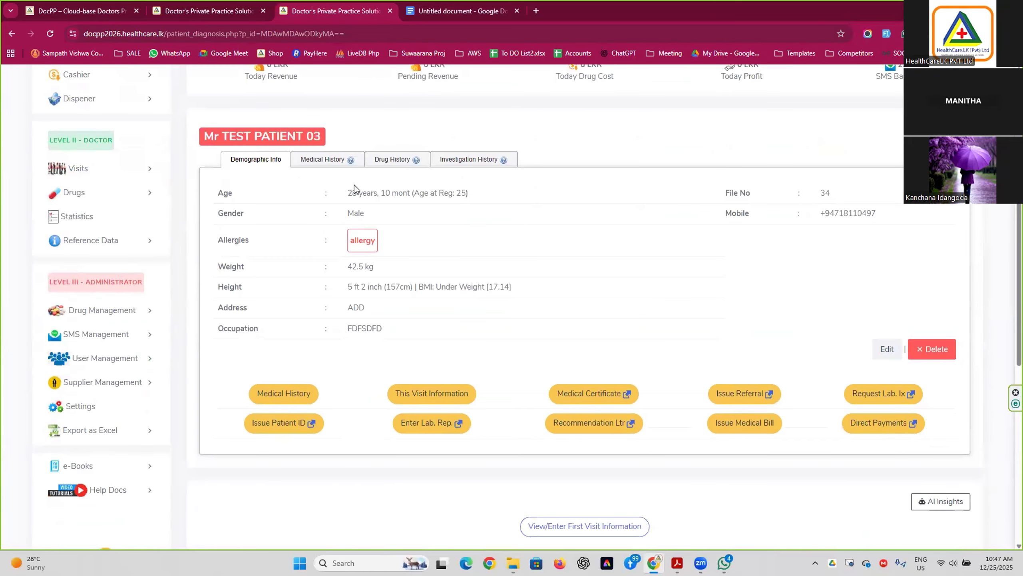
left_click_drag(349, 194, 439, 194)
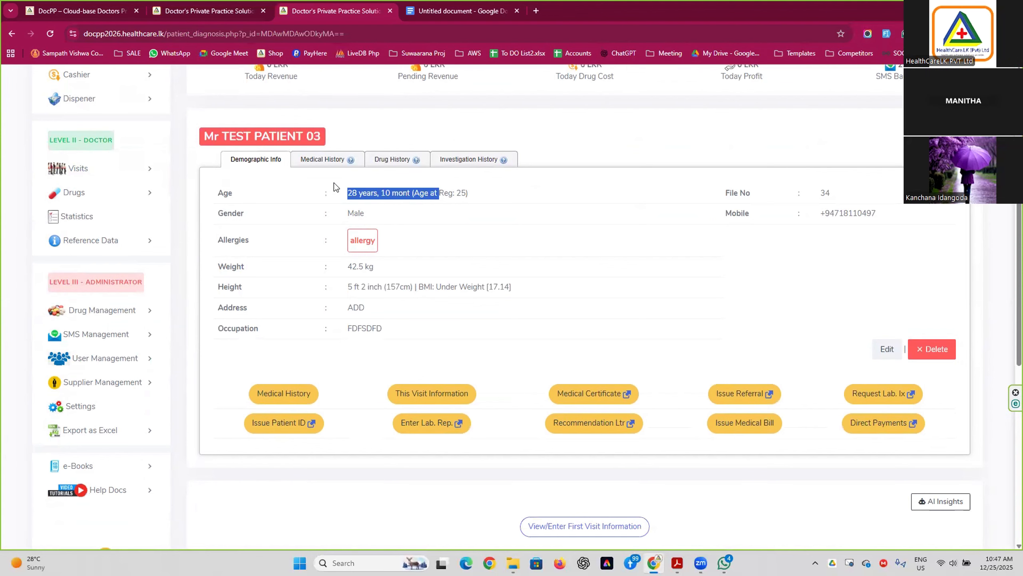
left_click(327, 160)
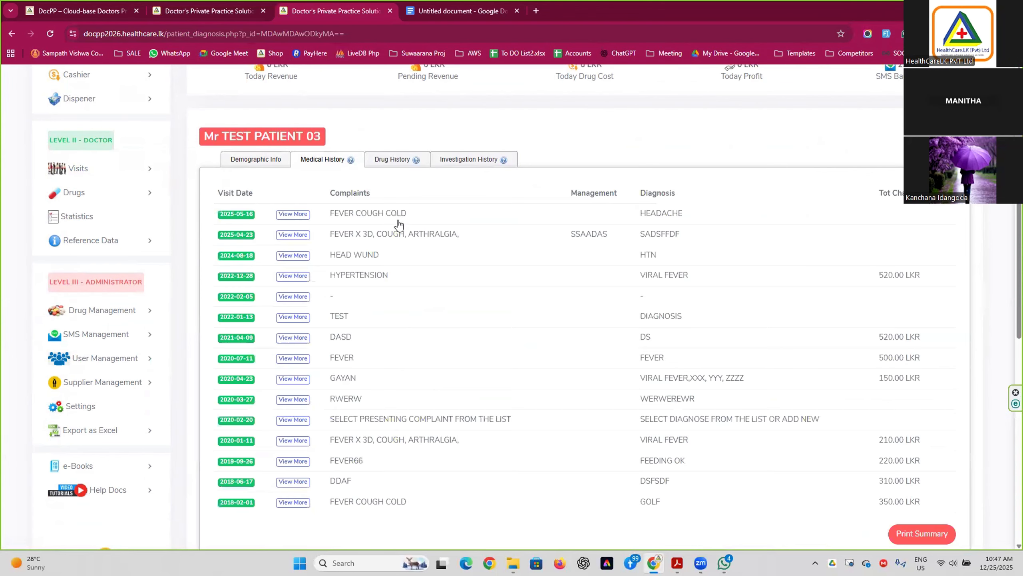
scroll(393, 441, "down", 3)
scroll(393, 441, "up", 1)
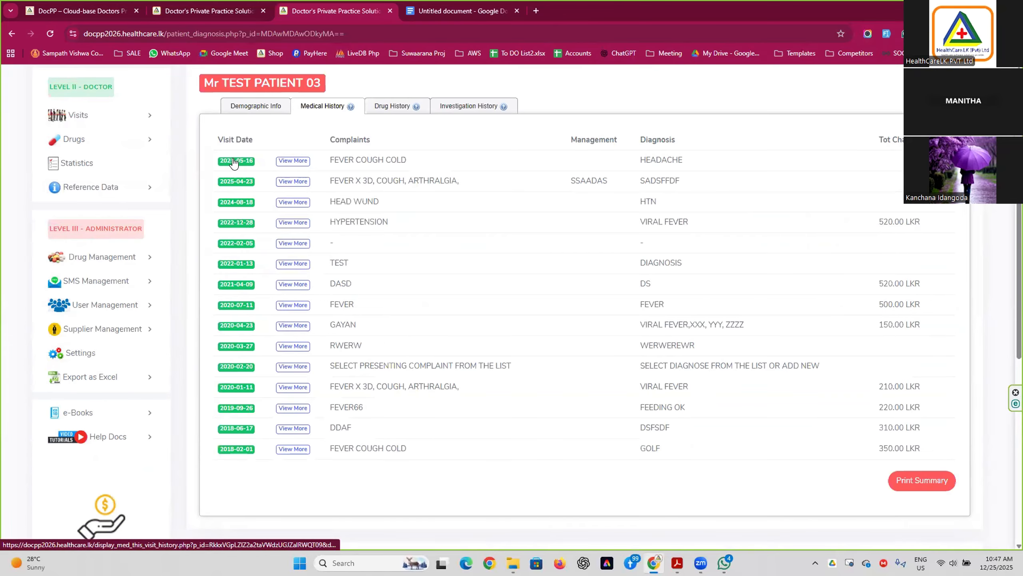
left_click(240, 305)
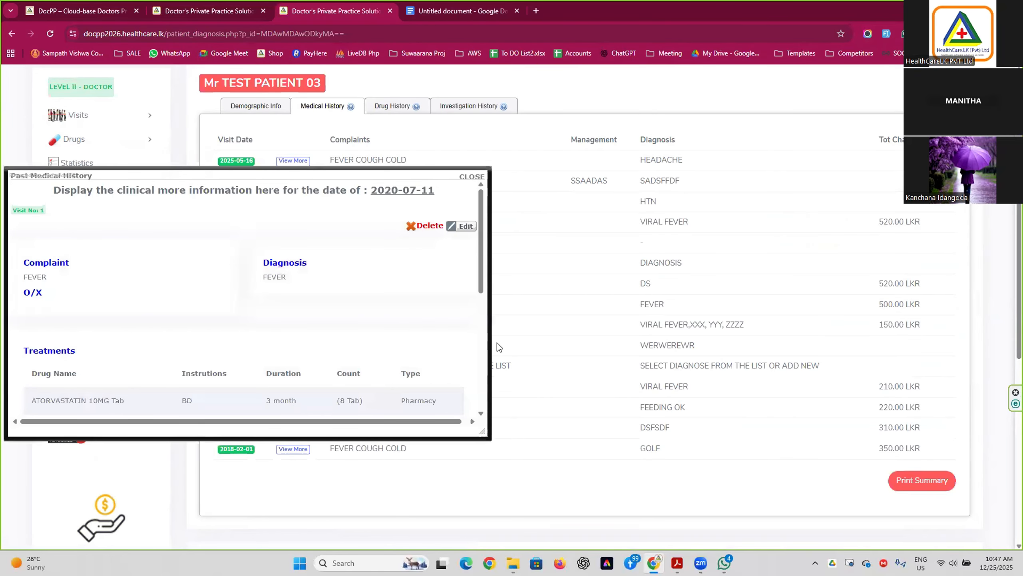
scroll(306, 320, "down", 3)
scroll(307, 324, "up", 2)
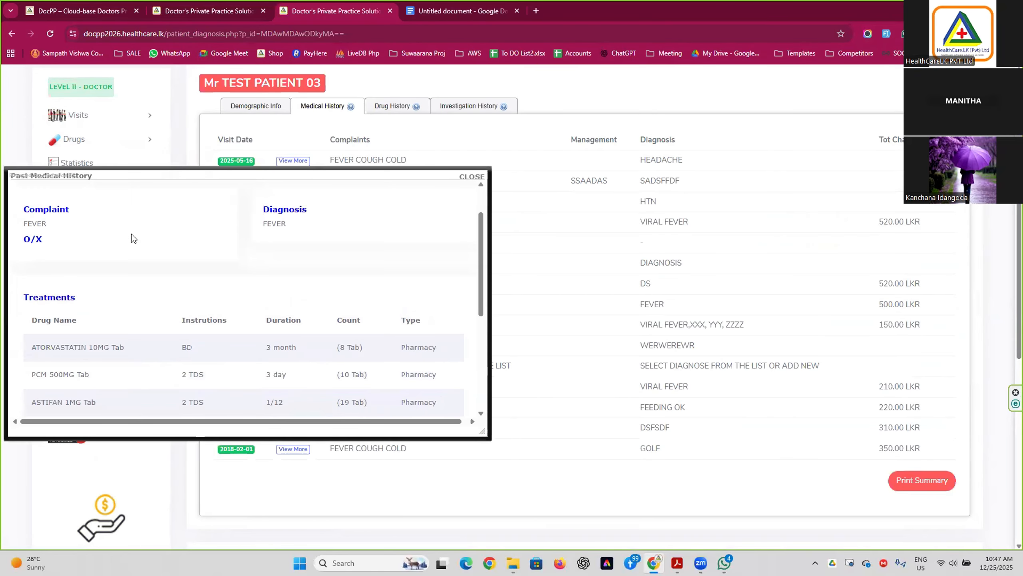
scroll(268, 290, "down", 2)
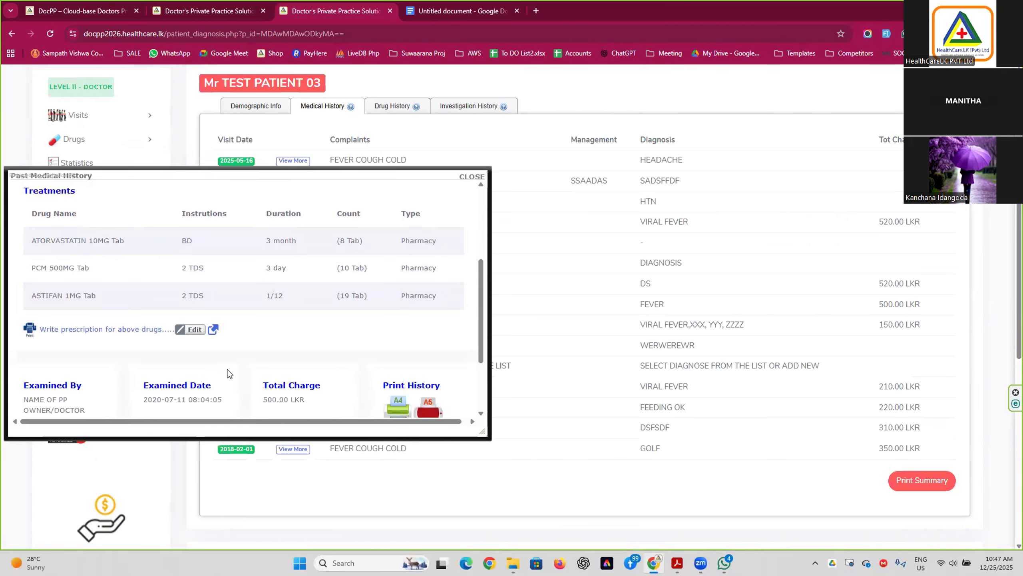
scroll(318, 383, "down", 2)
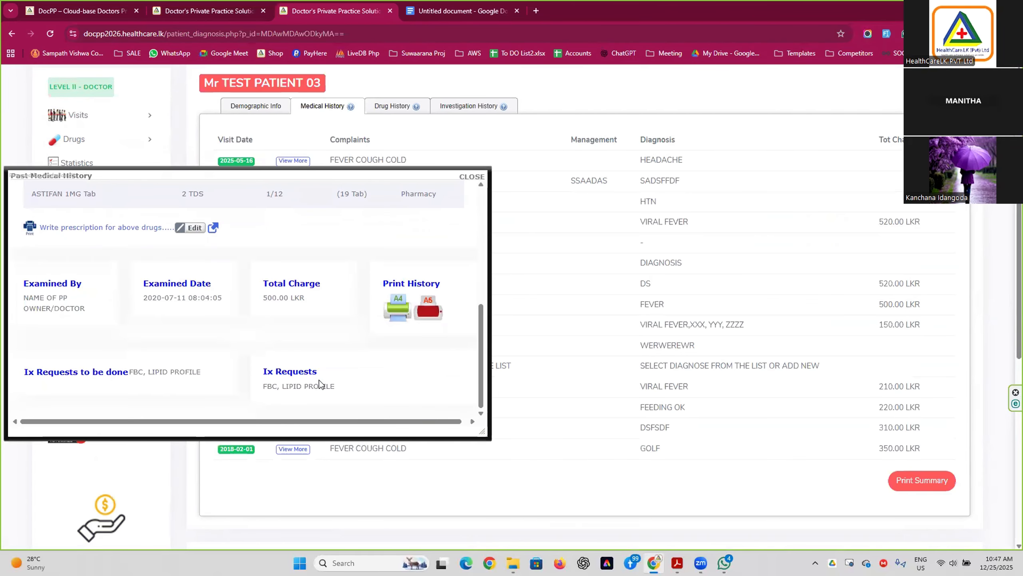
scroll(315, 372, "up", 2)
scroll(302, 336, "down", 1)
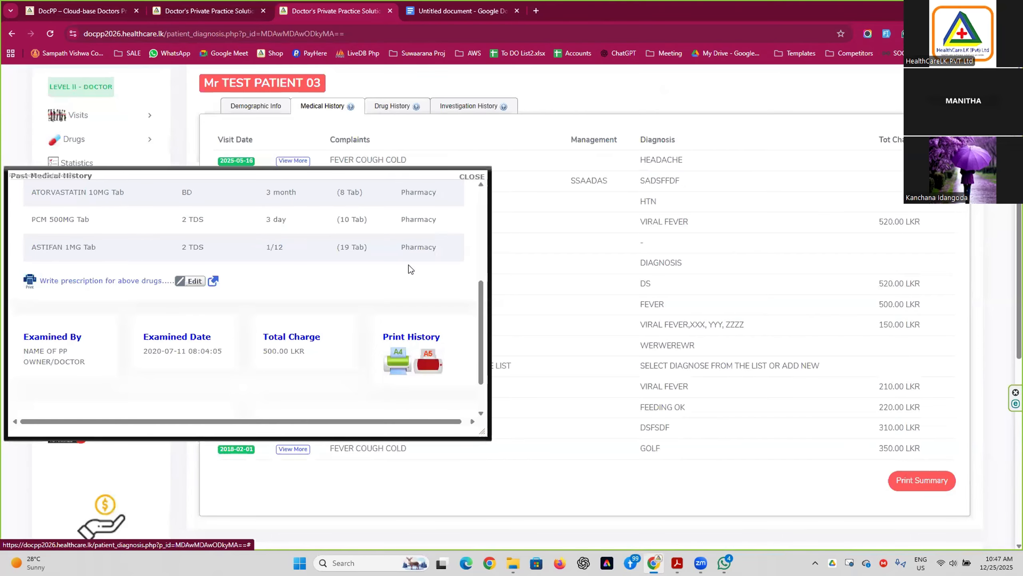
scroll(408, 267, "up", 4)
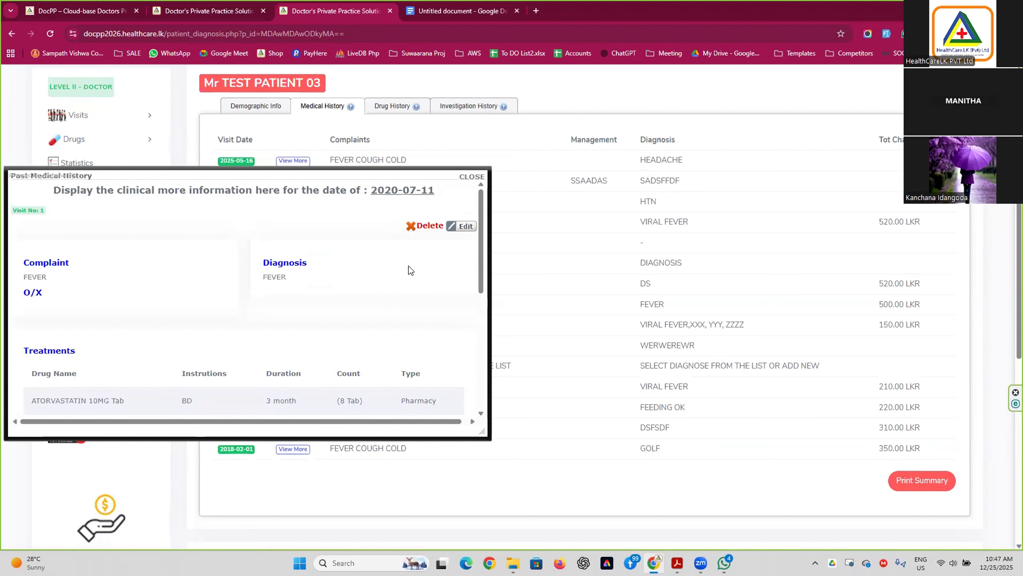
left_click(153, 169)
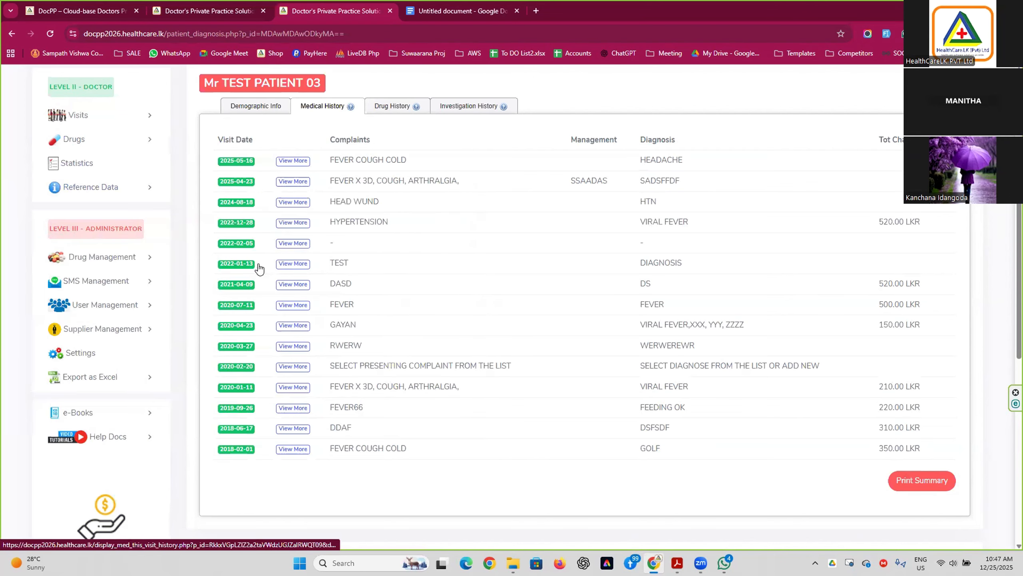
left_click(293, 263)
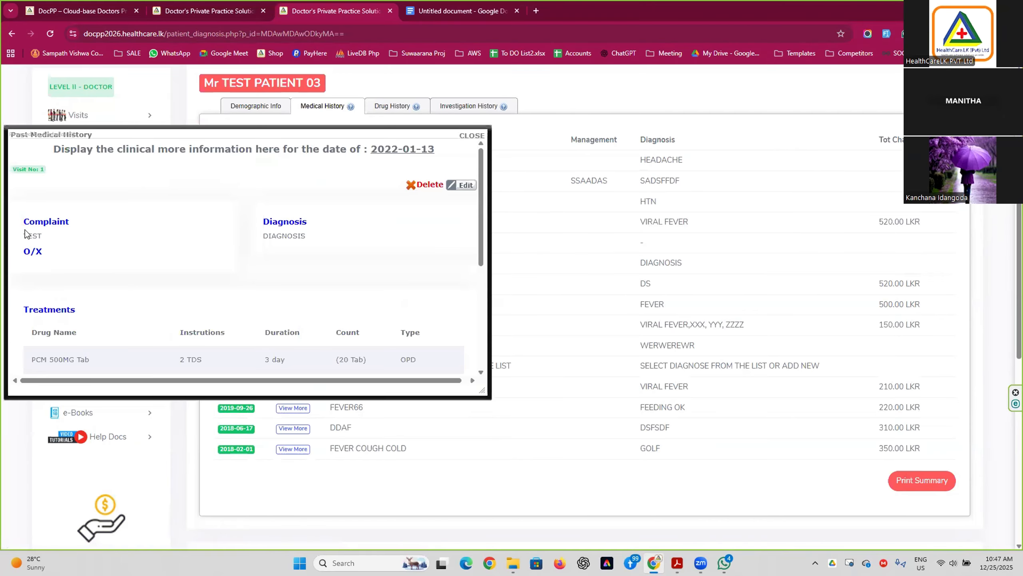
left_click_drag(25, 229, 286, 287)
left_click(120, 260)
left_click_drag(276, 133, 511, 125)
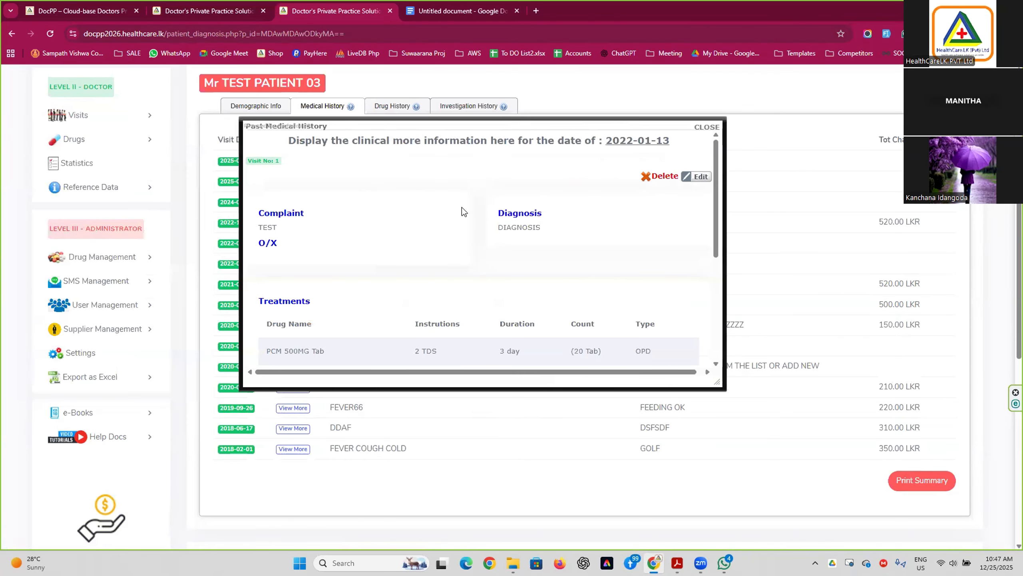
left_click(707, 127)
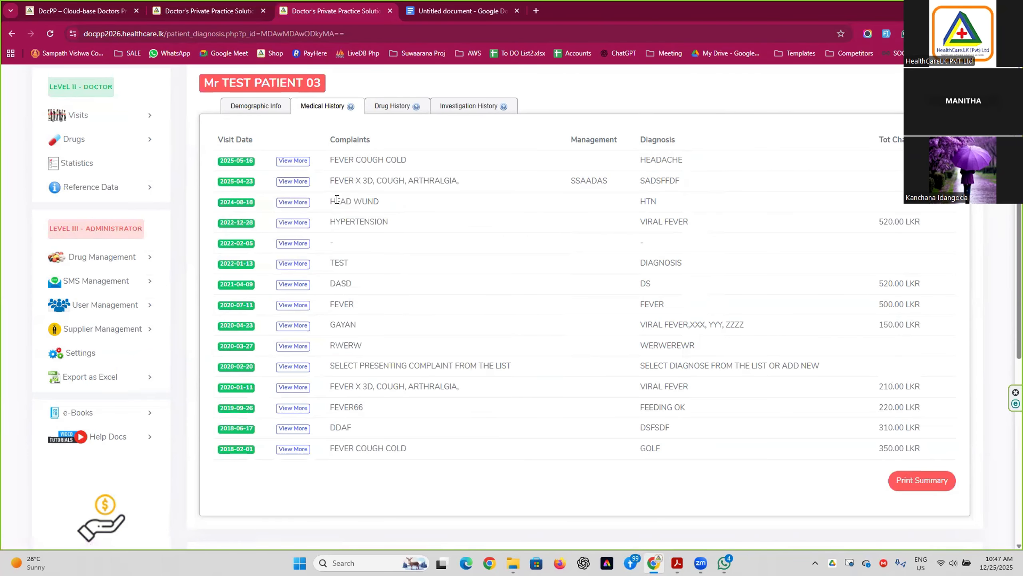
left_click(472, 109)
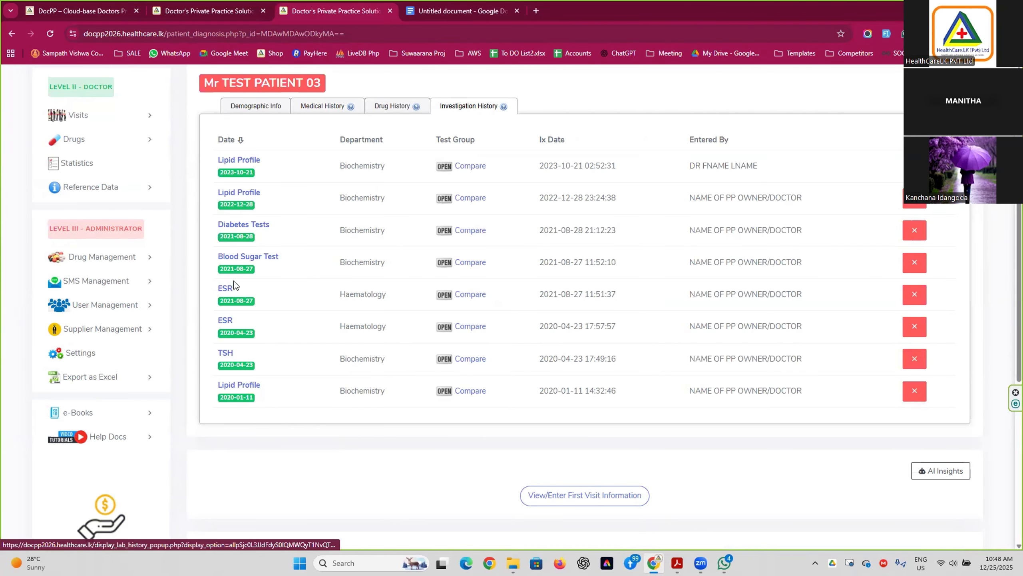
scroll(227, 381, "down", 3)
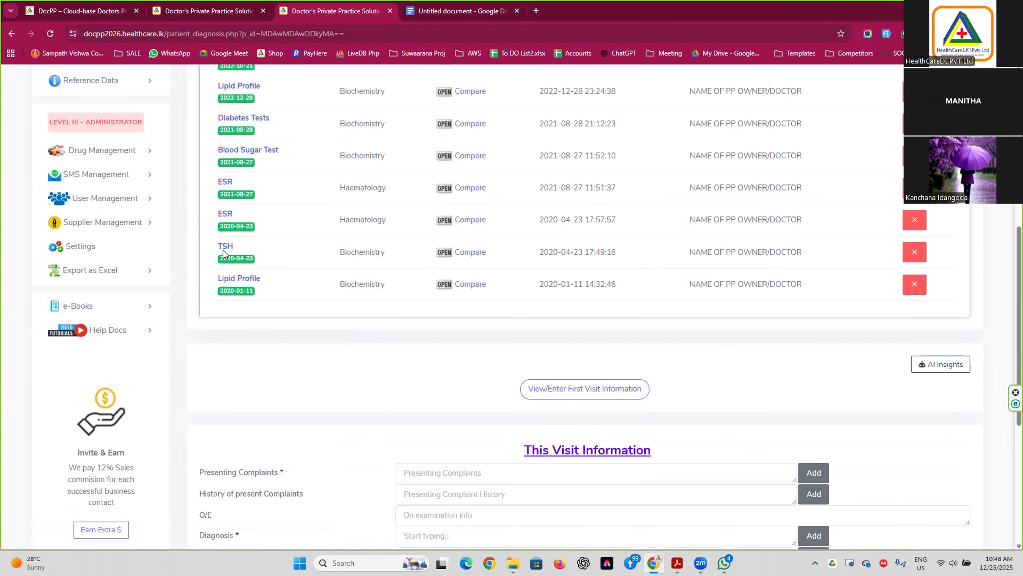
scroll(427, 351, "down", 4)
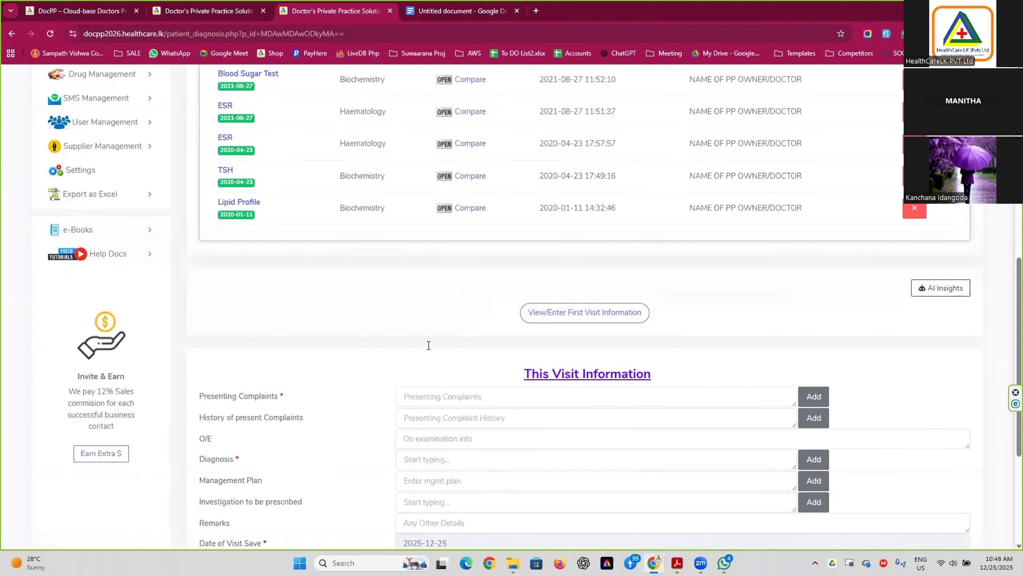
scroll(418, 337, "up", 9)
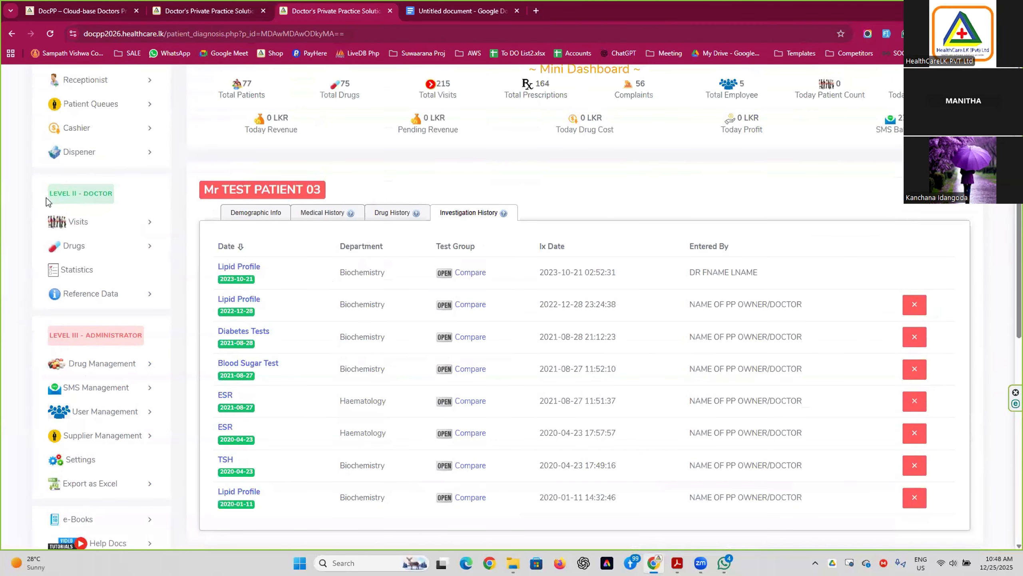
left_click(238, 276)
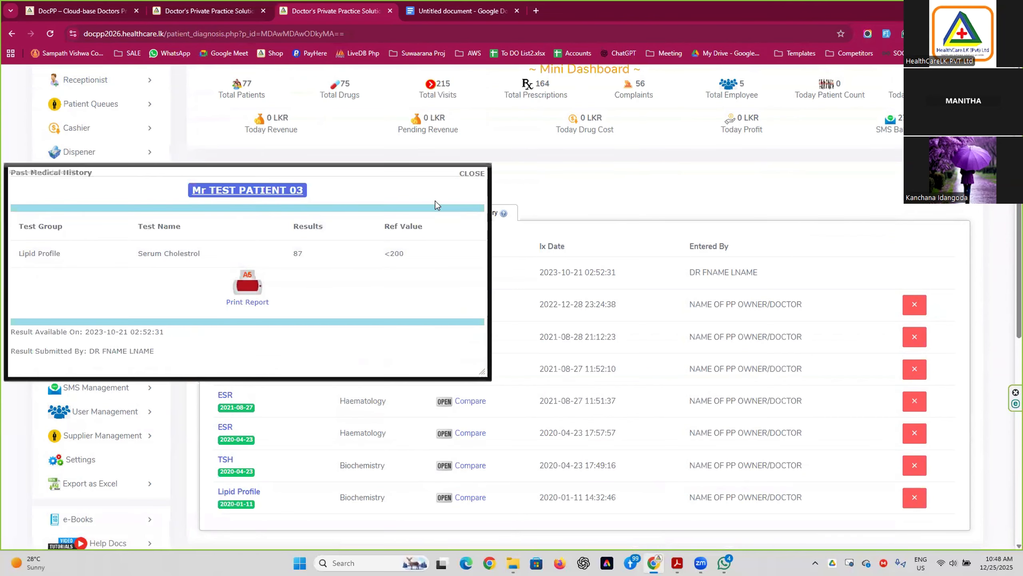
left_click(471, 174)
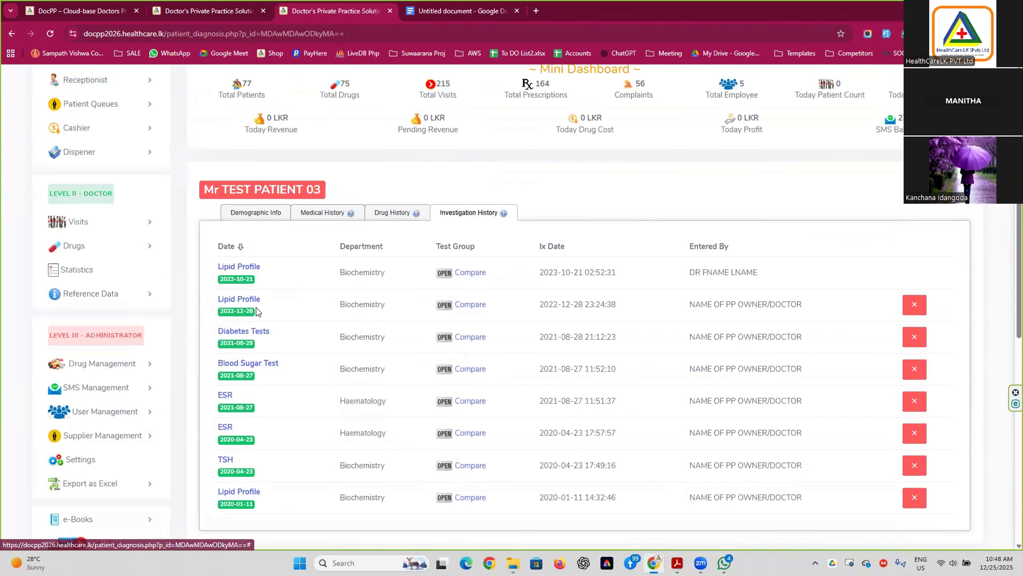
left_click(244, 349)
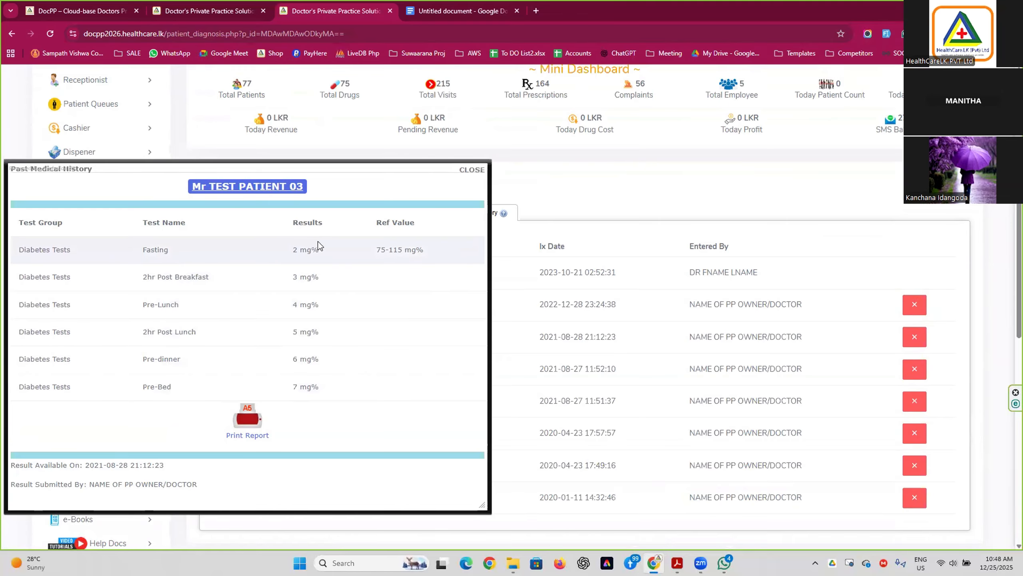
left_click(465, 180)
scroll(93, 207, "up", 3)
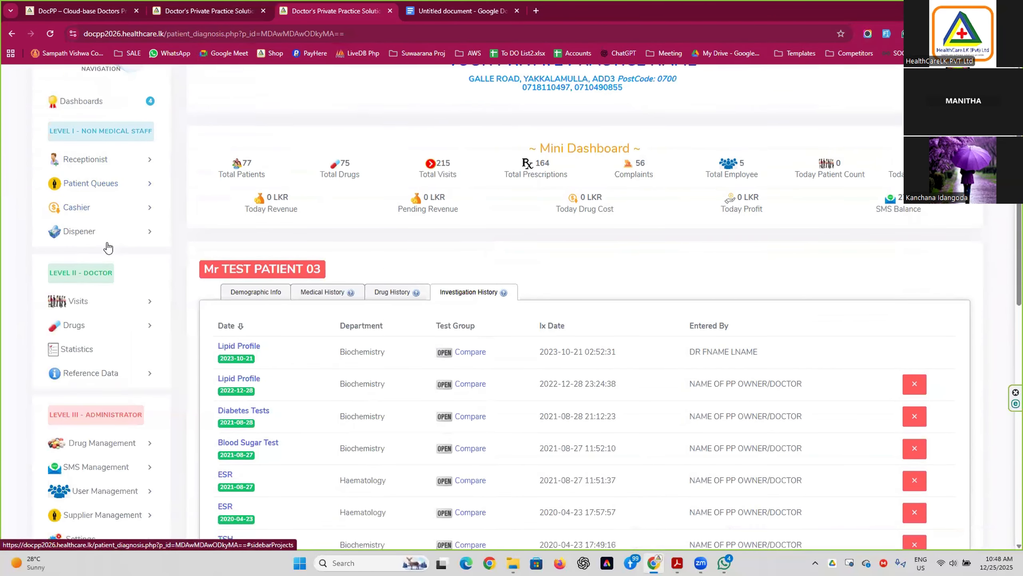
Open Receptionist > Enter Lab Reports in a new tab, then return to the patient's record.
scroll(108, 247, "down", 1)
left_click(90, 134)
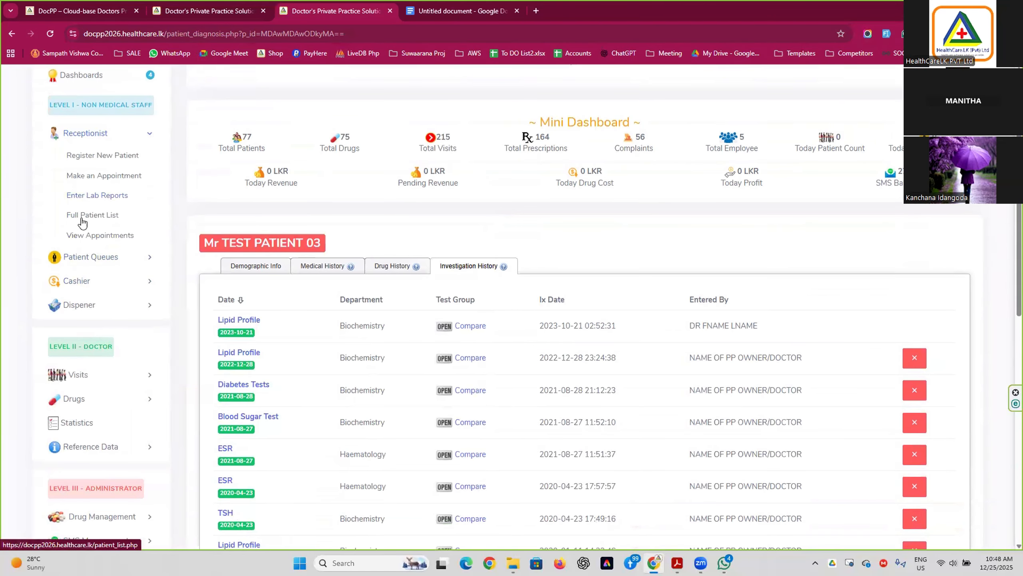
right_click(90, 195)
left_click(159, 210)
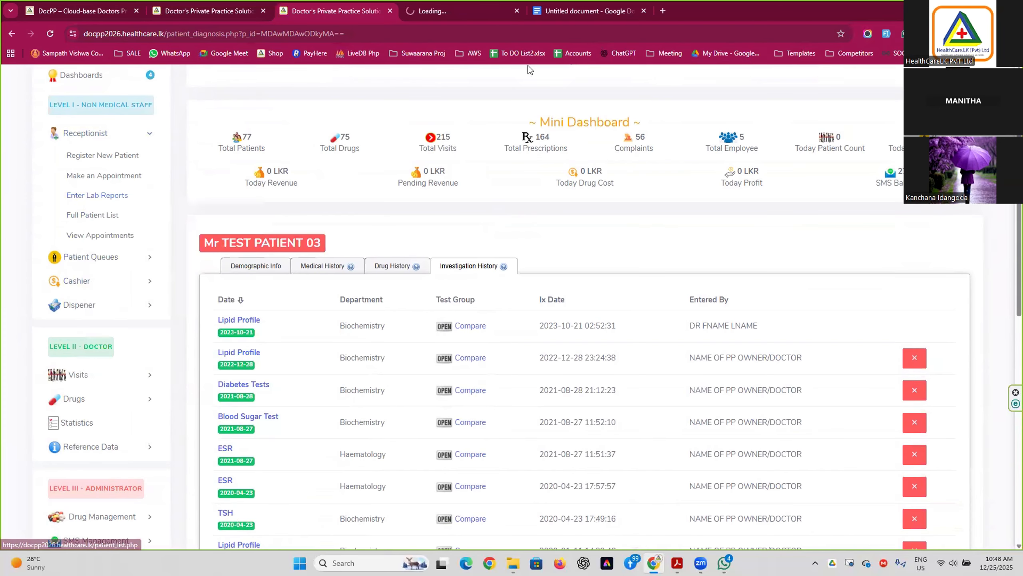
left_click(428, 16)
left_click(351, 10)
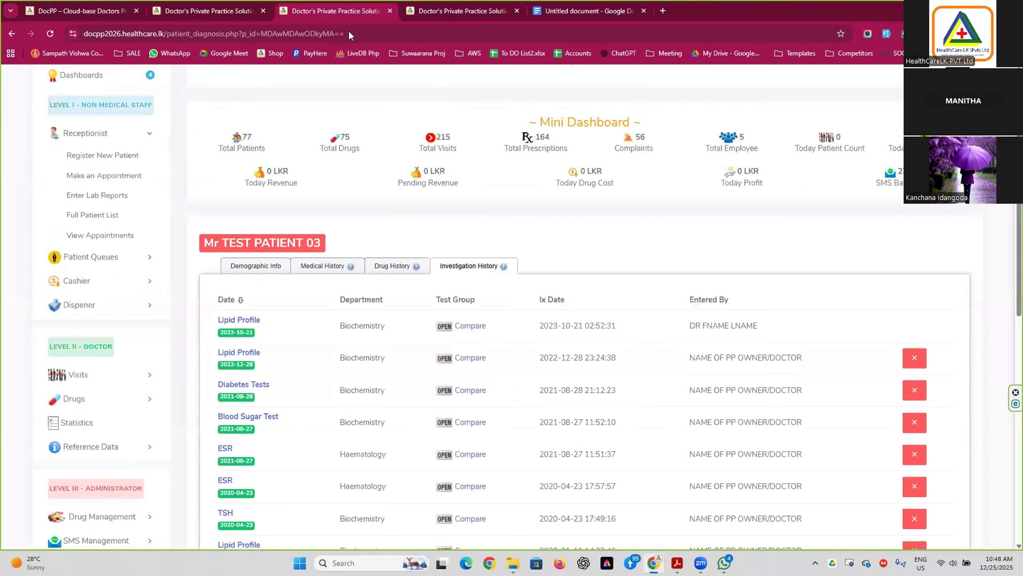
scroll(481, 346, "down", 3)
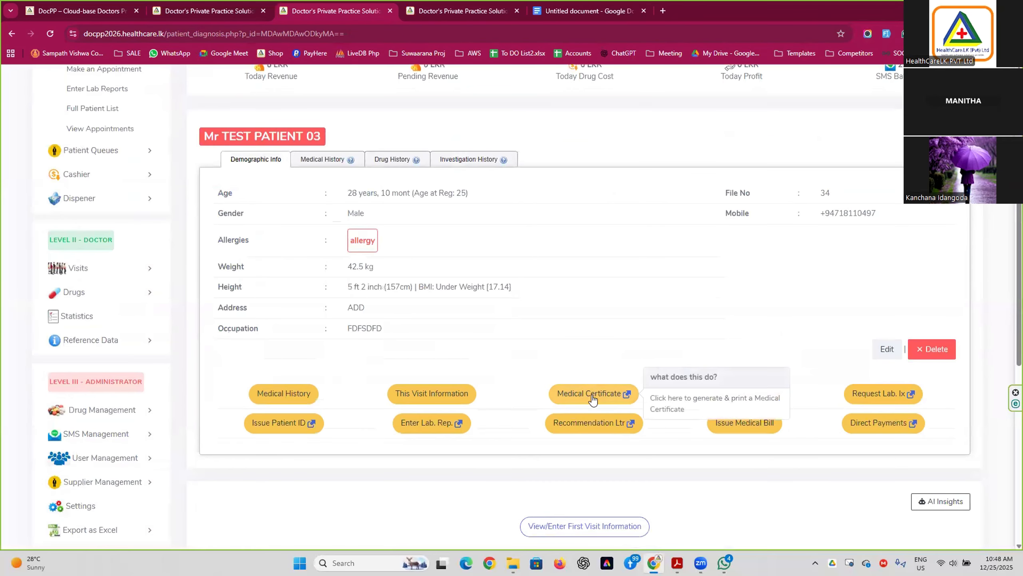
Open the investigation results entry form for the patient, closing the photo overlay.
left_click(441, 433)
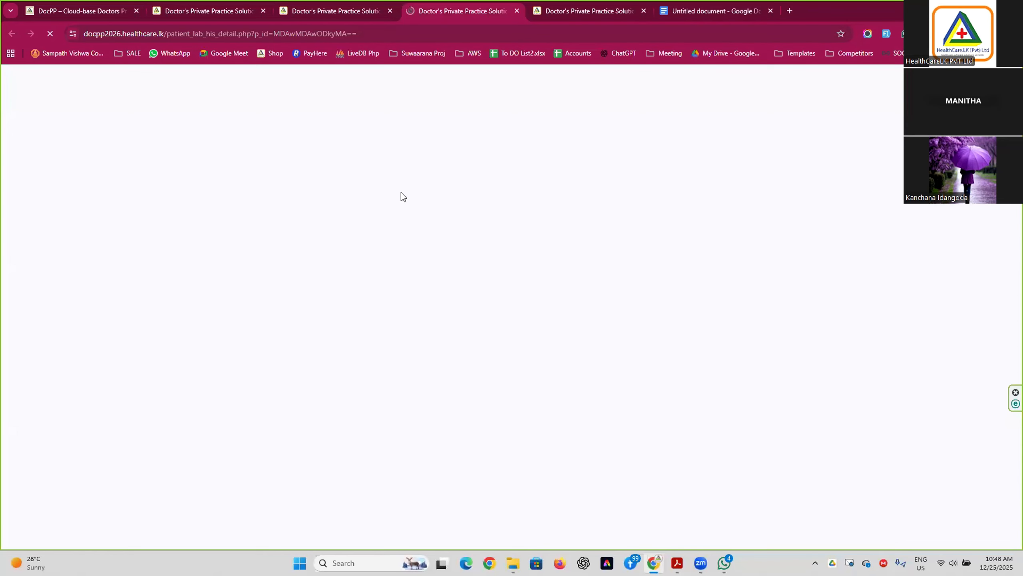
scroll(410, 251, "down", 6)
scroll(410, 250, "down", 2)
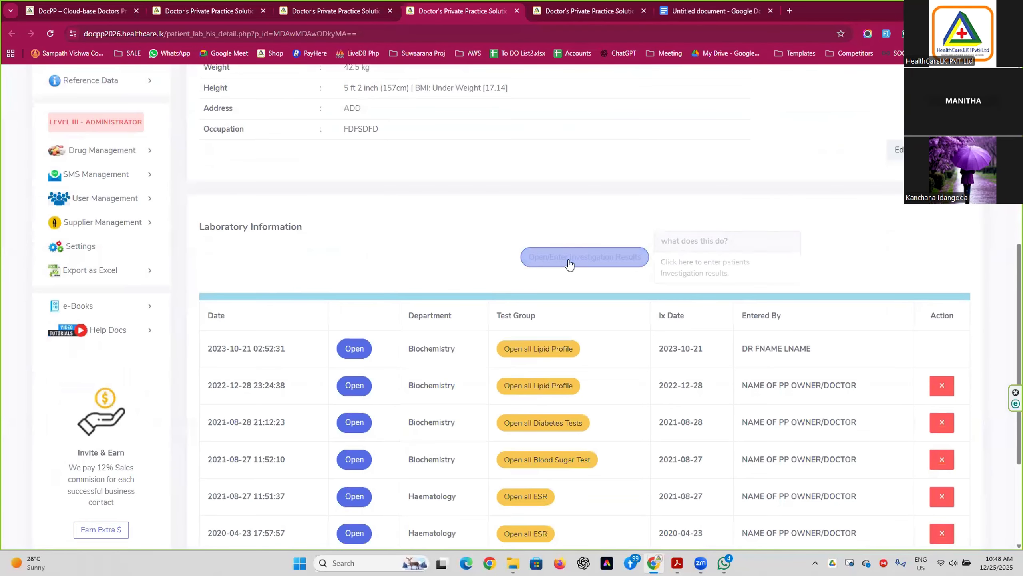
left_click(586, 257)
scroll(441, 200, "down", 3)
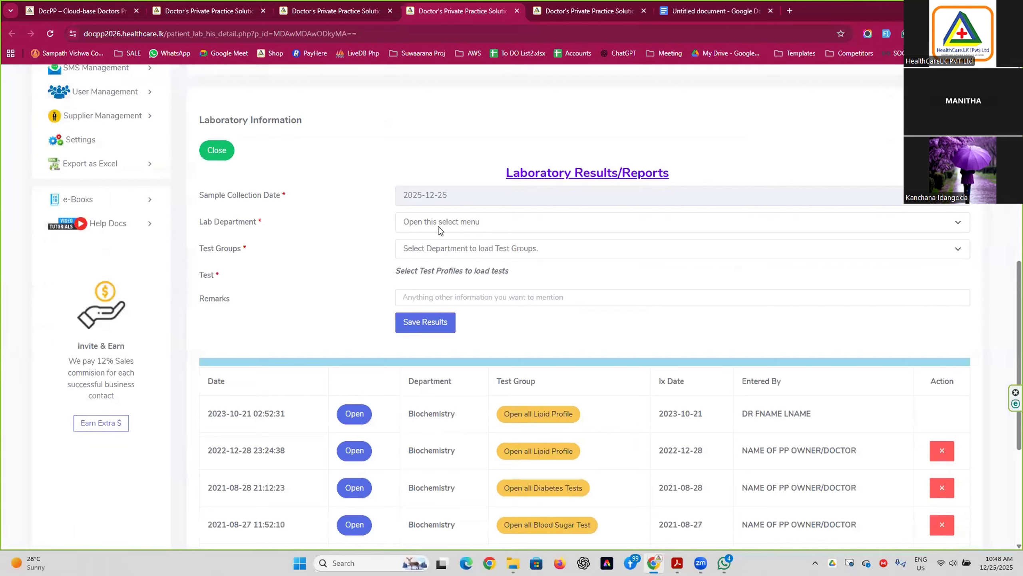
right_click(440, 215)
left_click(455, 238)
Set Lab Department to Other and Test Groups to Blood Pressure.
left_click(451, 222)
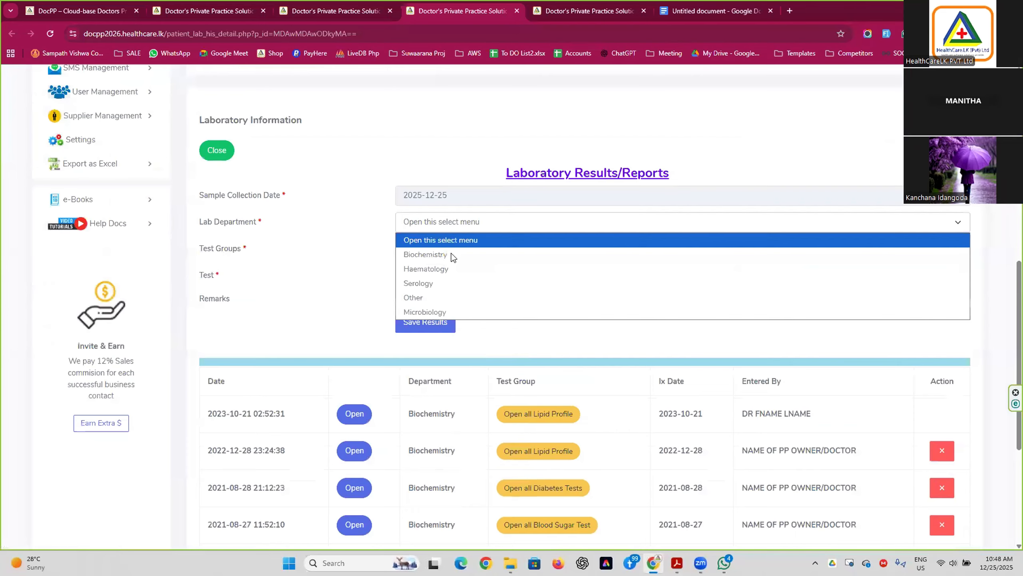
left_click(446, 297)
left_click(440, 249)
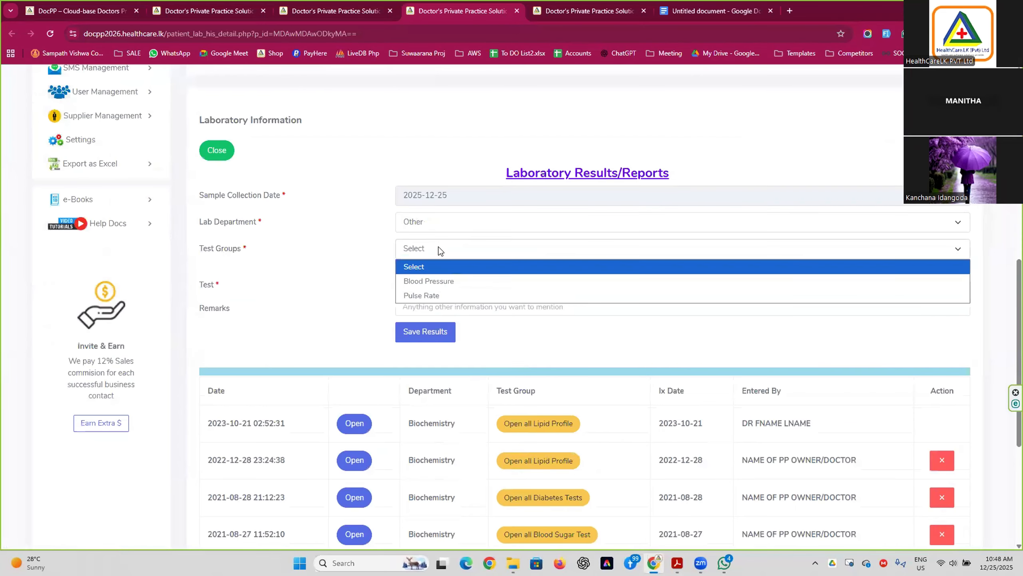
left_click(437, 281)
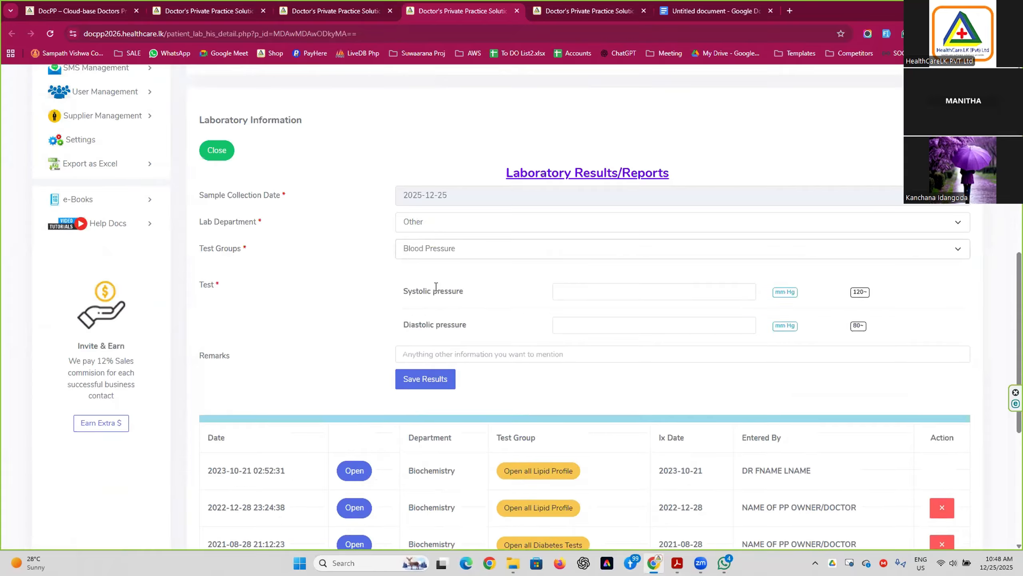
Back on the patient record, inspect the Presenting Complaints field and its hints in This Visit Information.
left_click(339, 12)
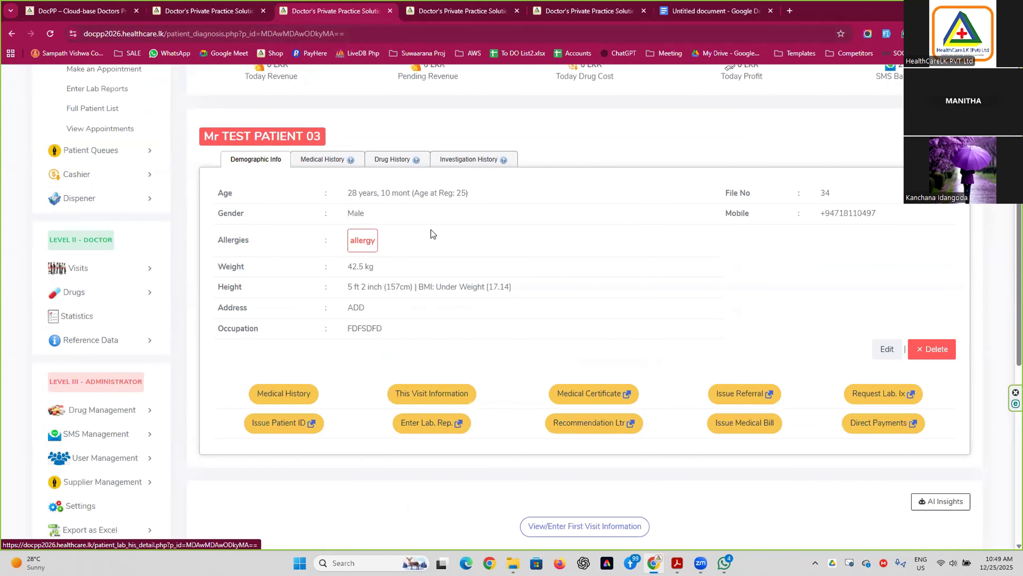
scroll(431, 234, "down", 5)
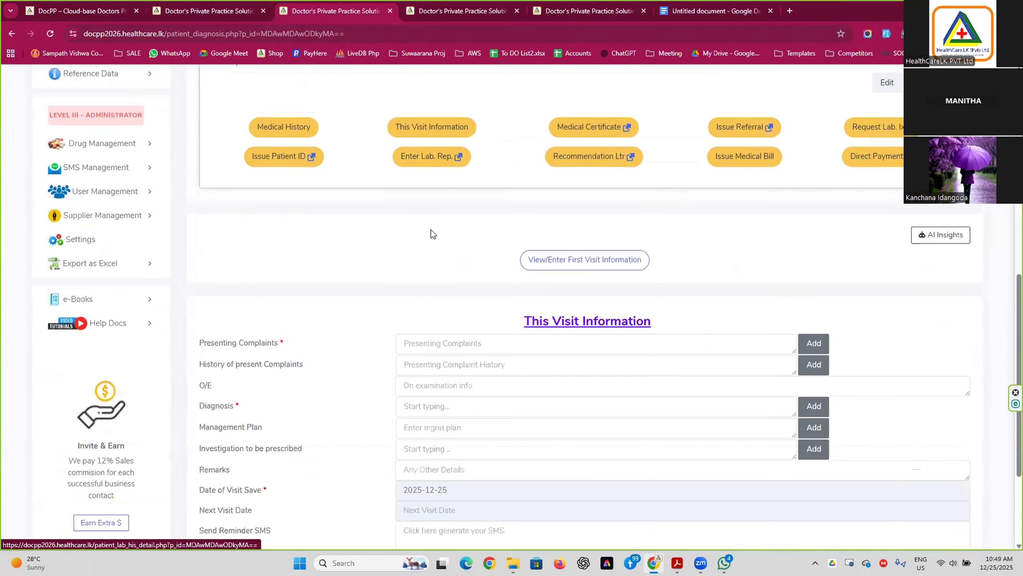
scroll(431, 232, "down", 2)
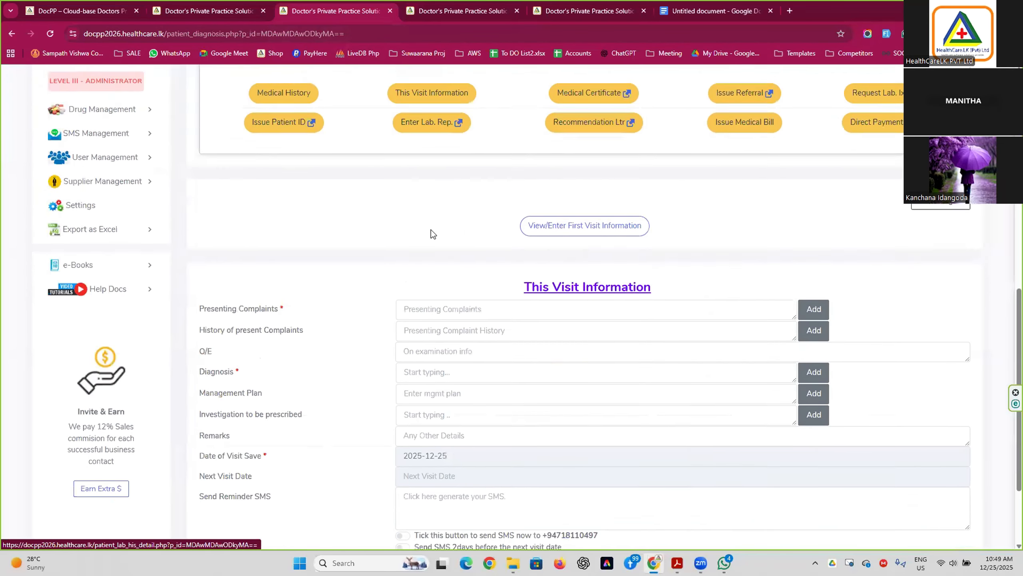
left_click(457, 237)
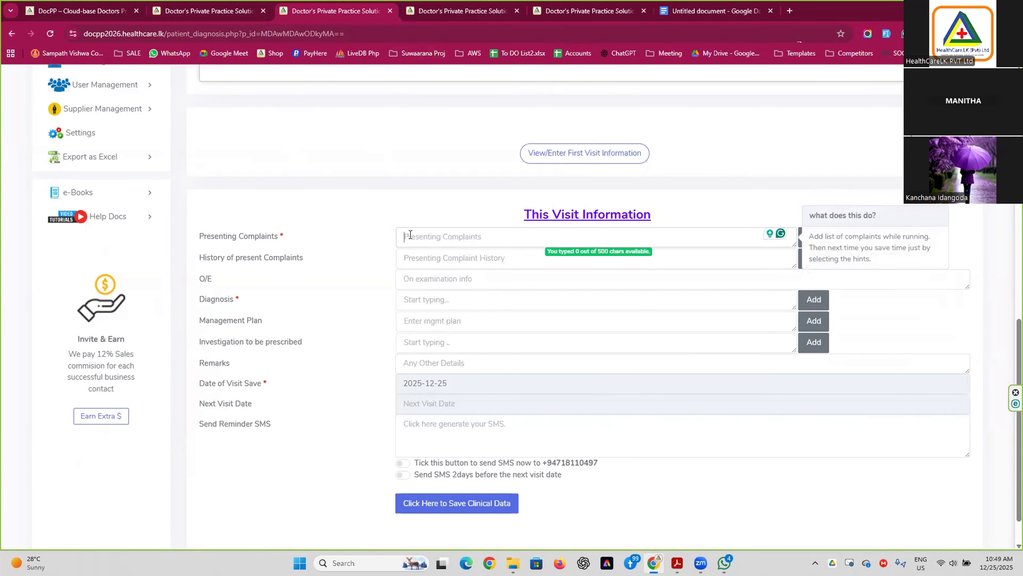
scroll(410, 235, "up", 5)
scroll(286, 200, "up", 4)
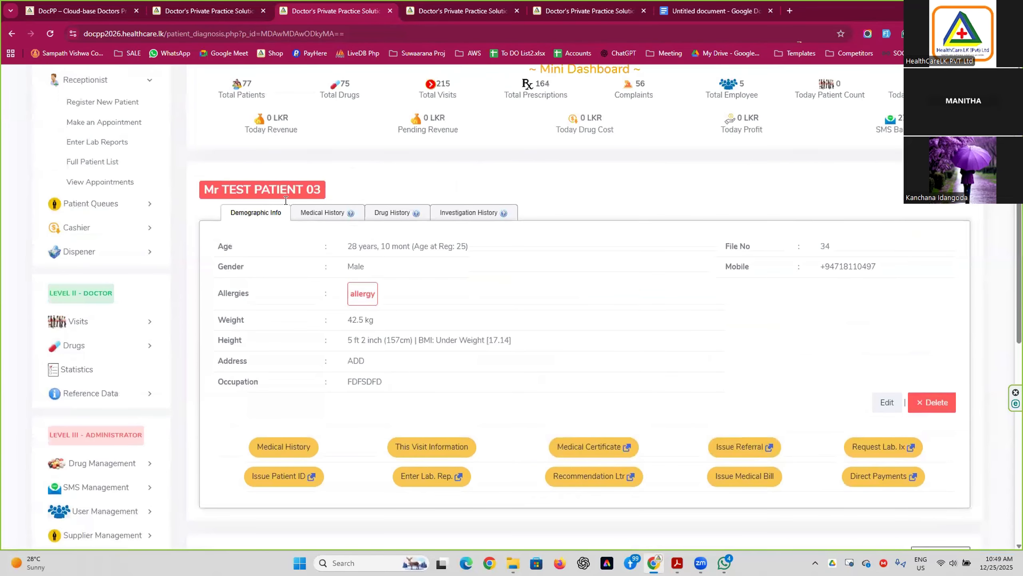
scroll(392, 262, "down", 10)
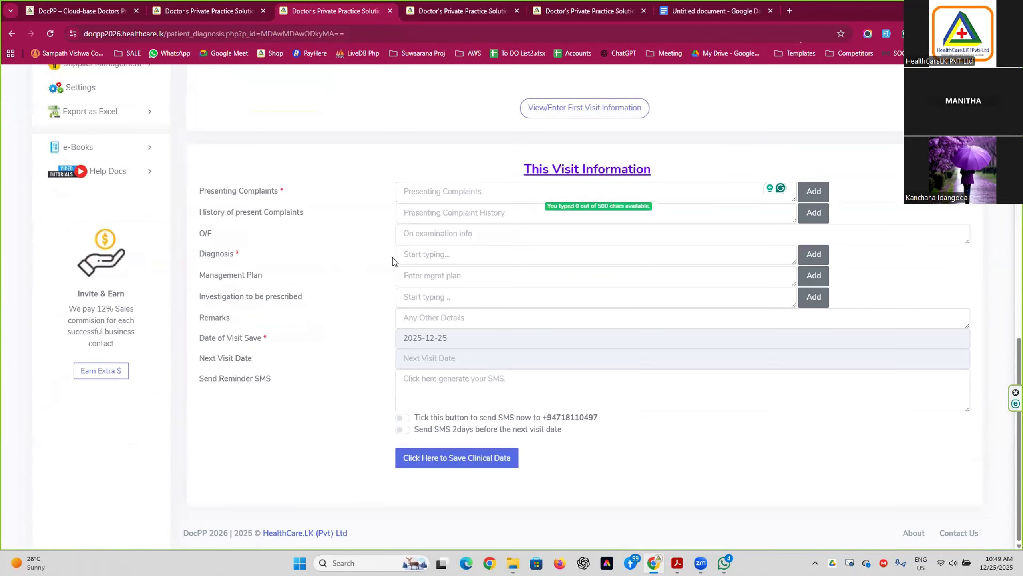
scroll(386, 305, "up", 8)
scroll(386, 304, "down", 8)
scroll(385, 300, "up", 15)
scroll(322, 234, "down", 3)
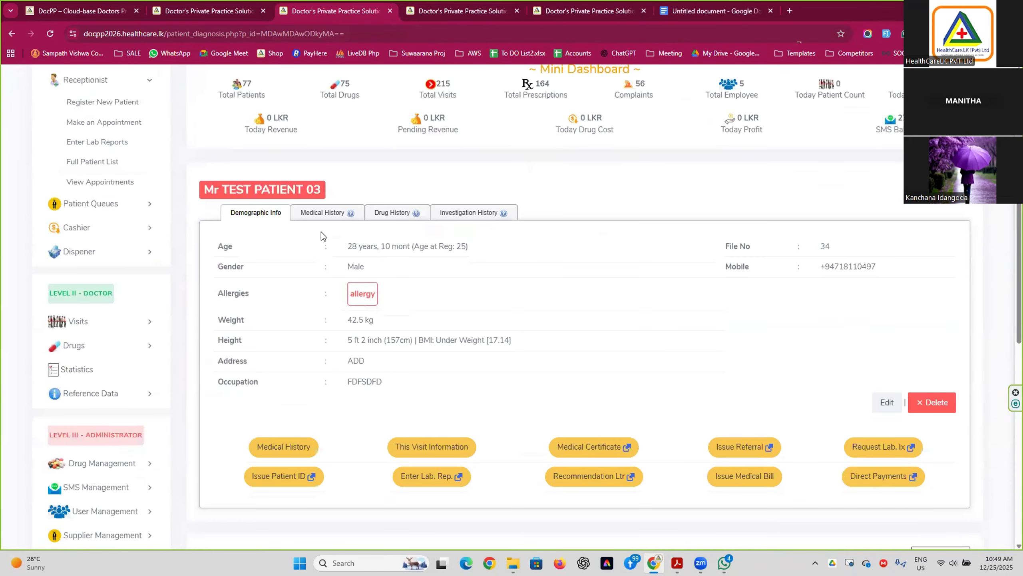
Browse the patient's medical, drug and investigation history tabs.
left_click(333, 213)
left_click(392, 212)
left_click(469, 212)
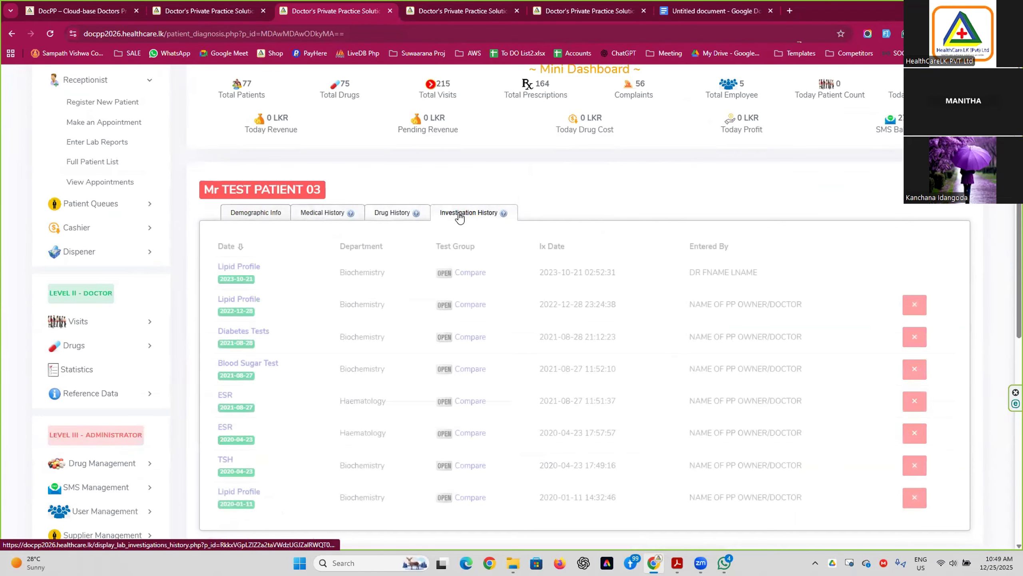
scroll(393, 257, "down", 1)
scroll(392, 252, "down", 8)
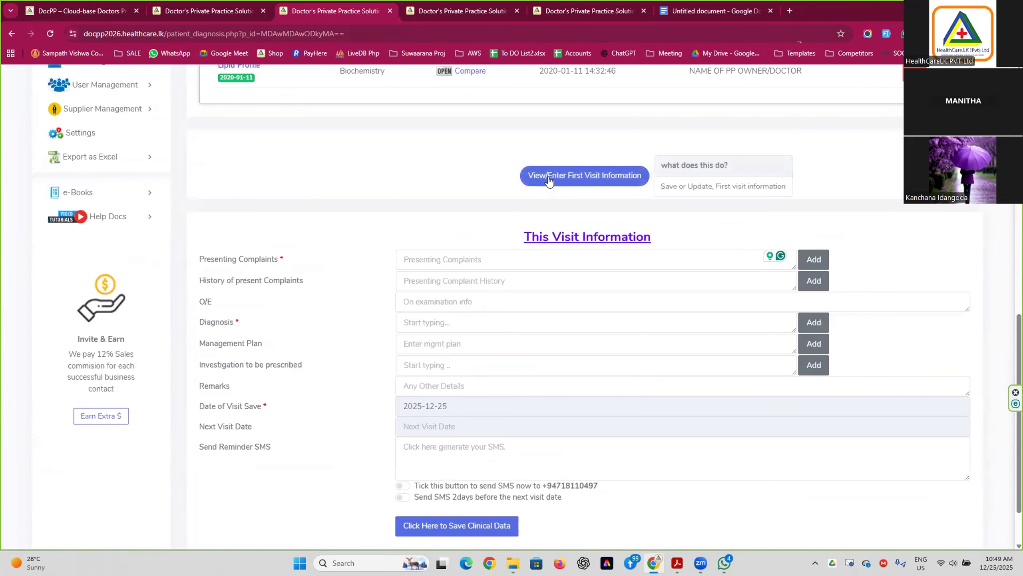
Expand the First Visit Information form and scroll to the This Visit Information fields below.
left_click(581, 185)
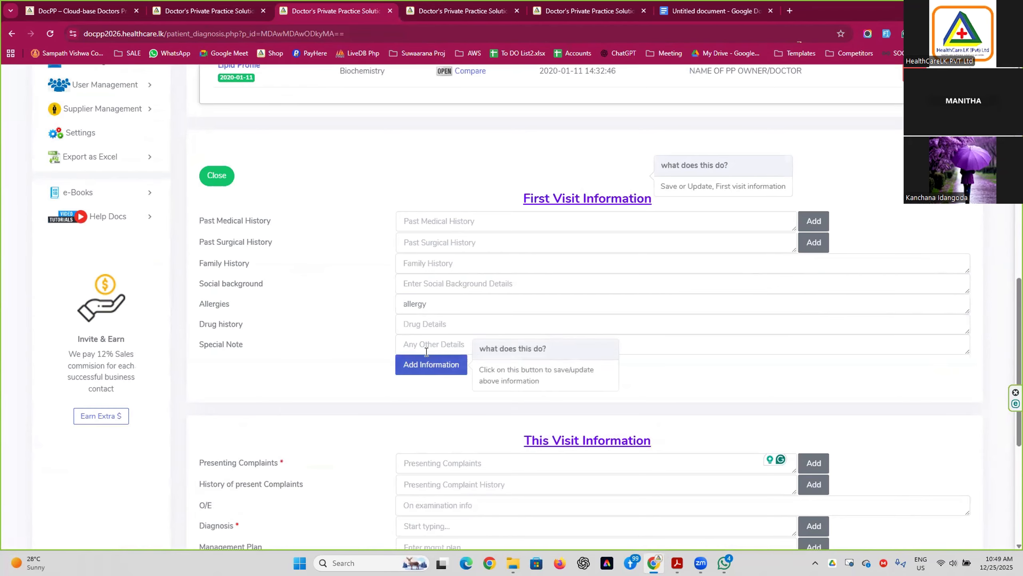
left_click(209, 176)
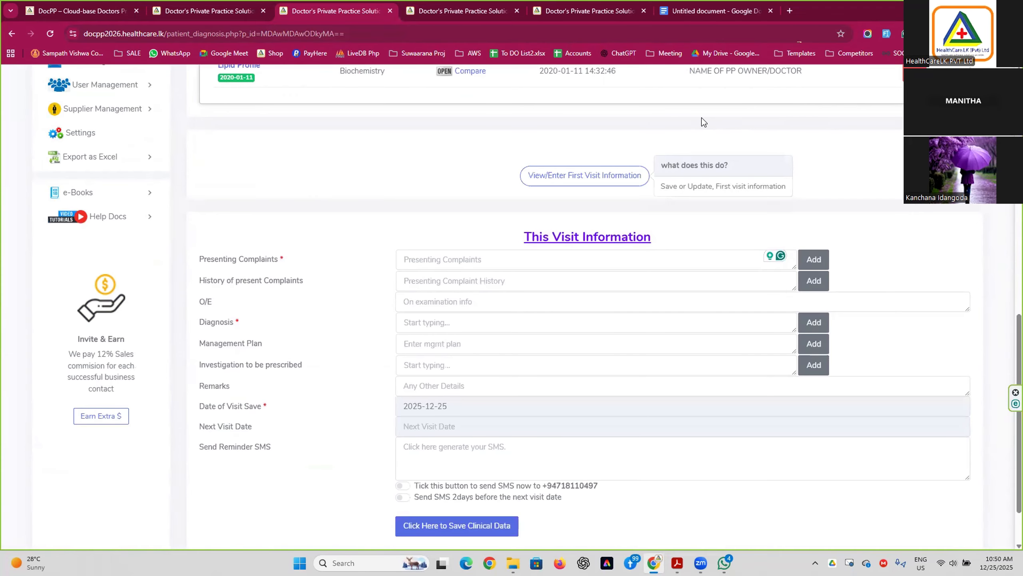
left_click(587, 175)
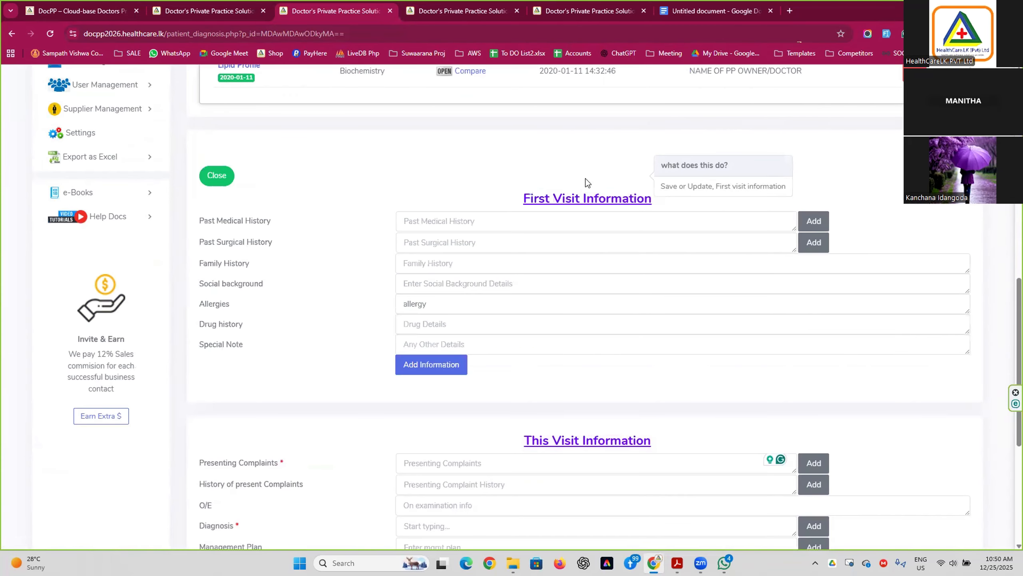
mouse_move(448, 231)
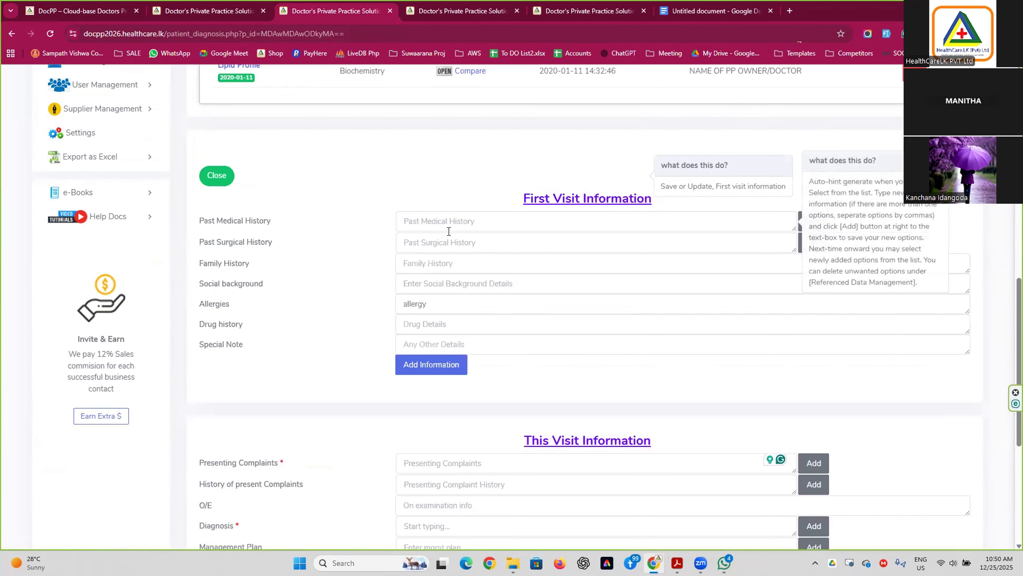
mouse_move(728, 225)
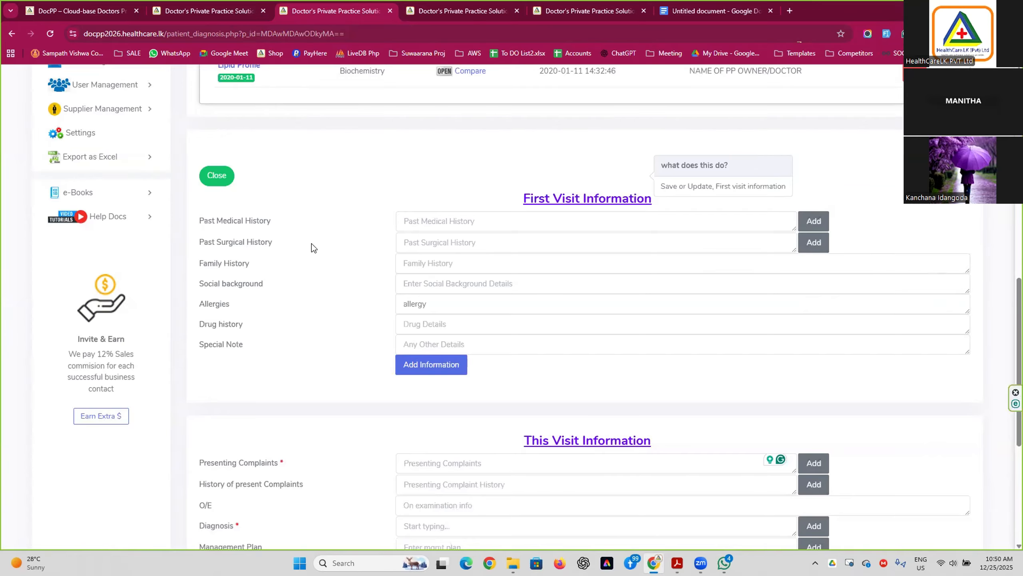
scroll(274, 321, "down", 3)
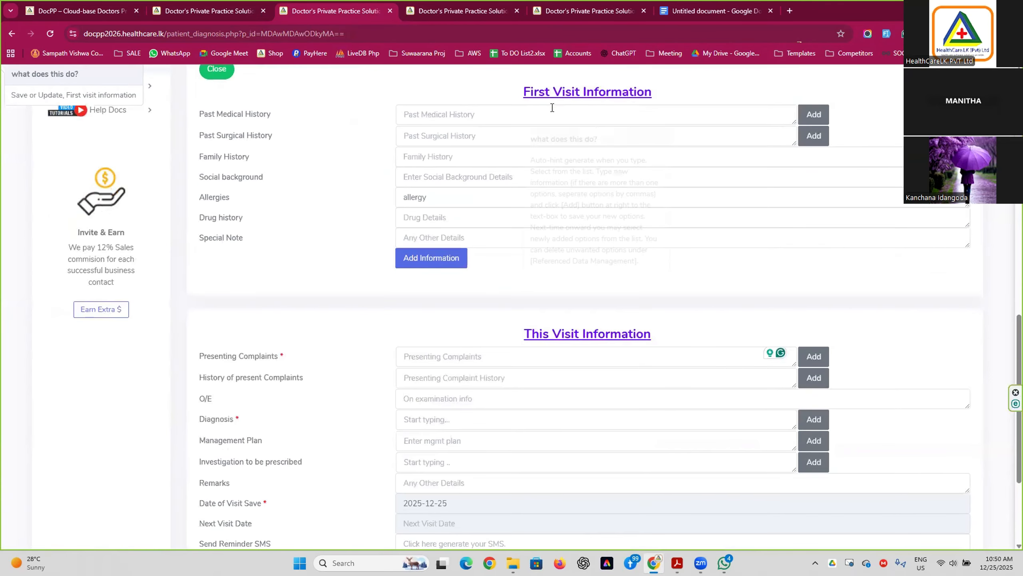
left_click_drag(512, 92, 651, 87)
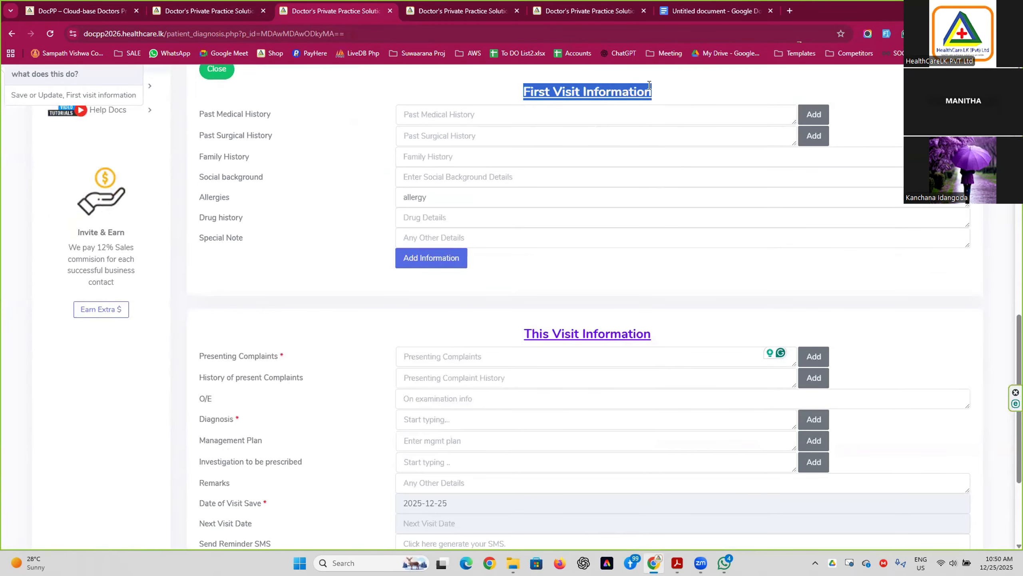
scroll(633, 88, "down", 4)
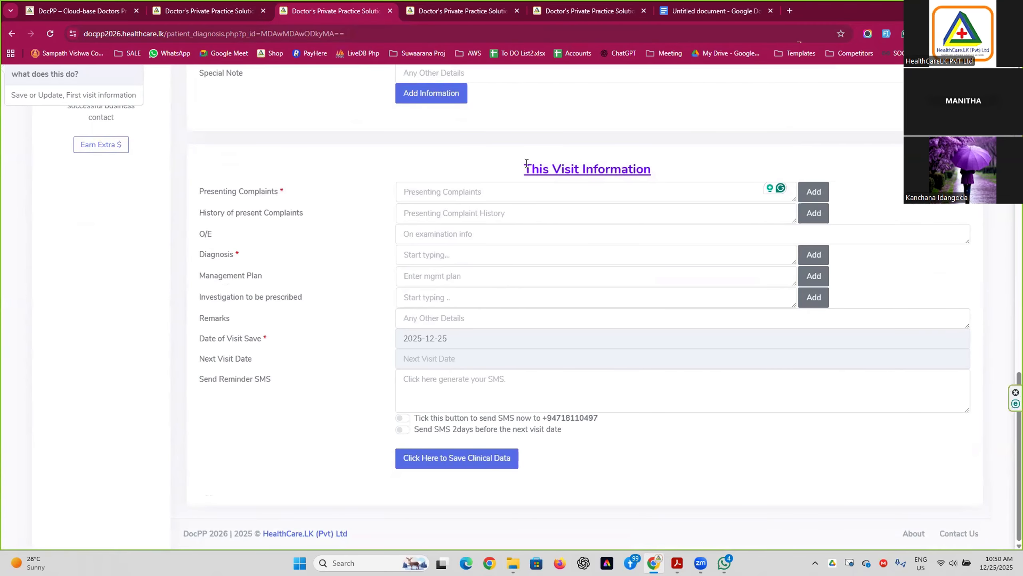
scroll(488, 194, "up", 4)
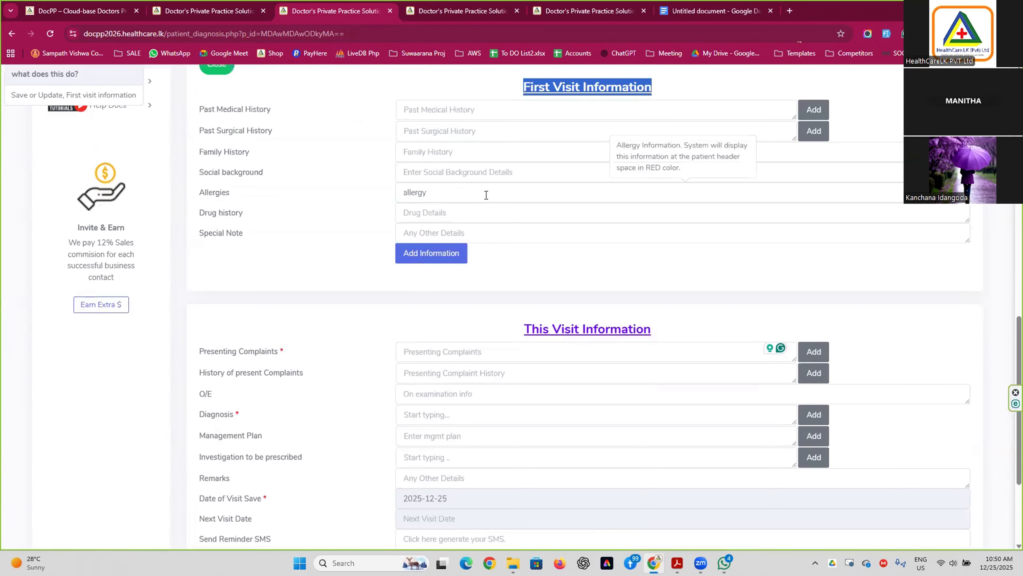
scroll(516, 329, "down", 4)
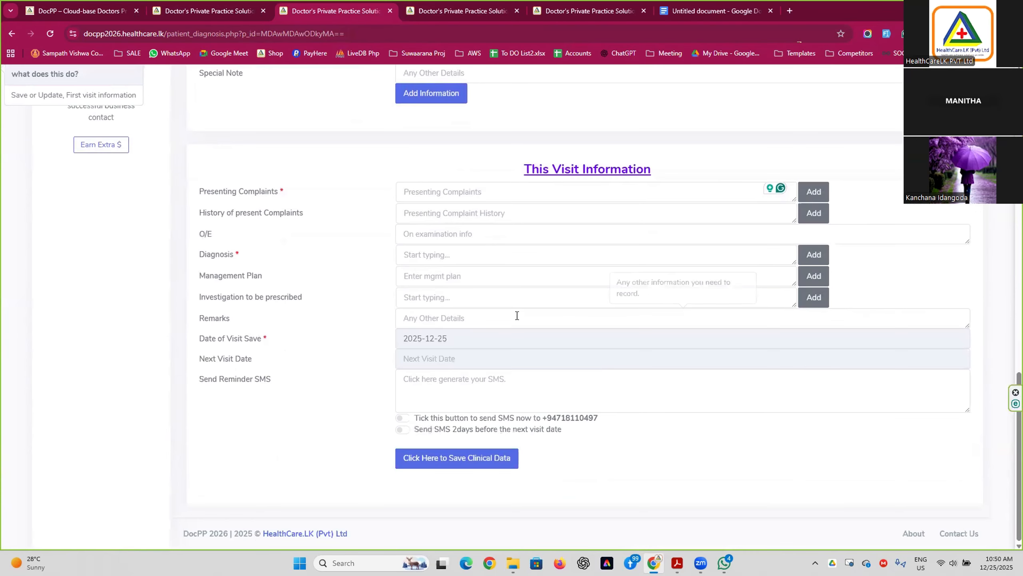
left_click(462, 191)
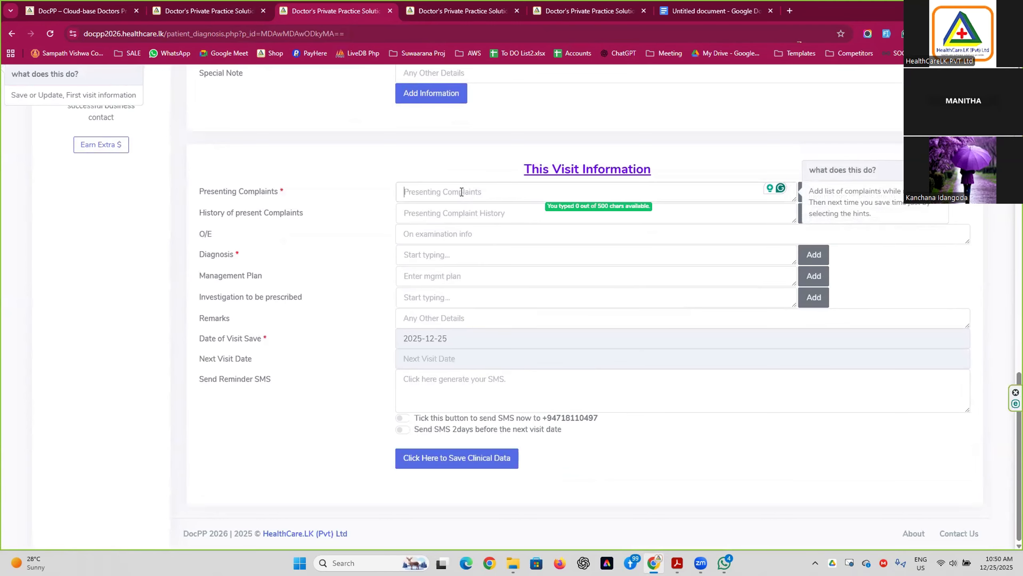
type("f")
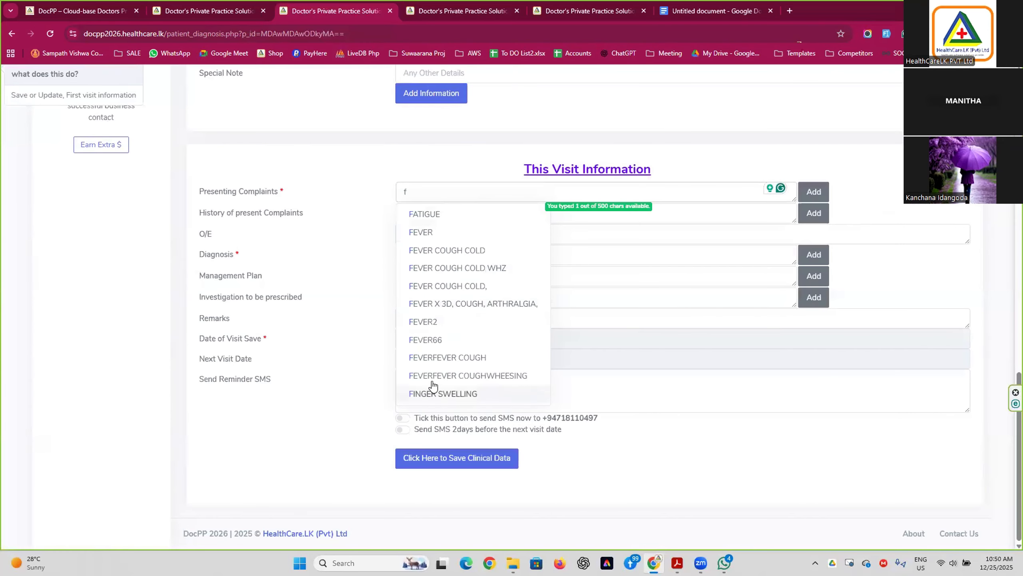
left_click(446, 269)
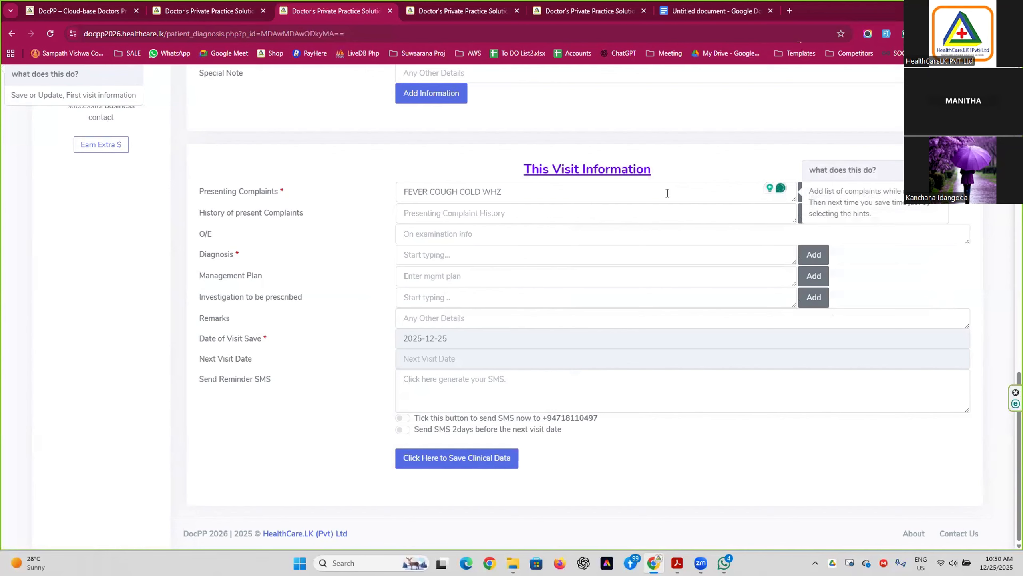
left_click(532, 192)
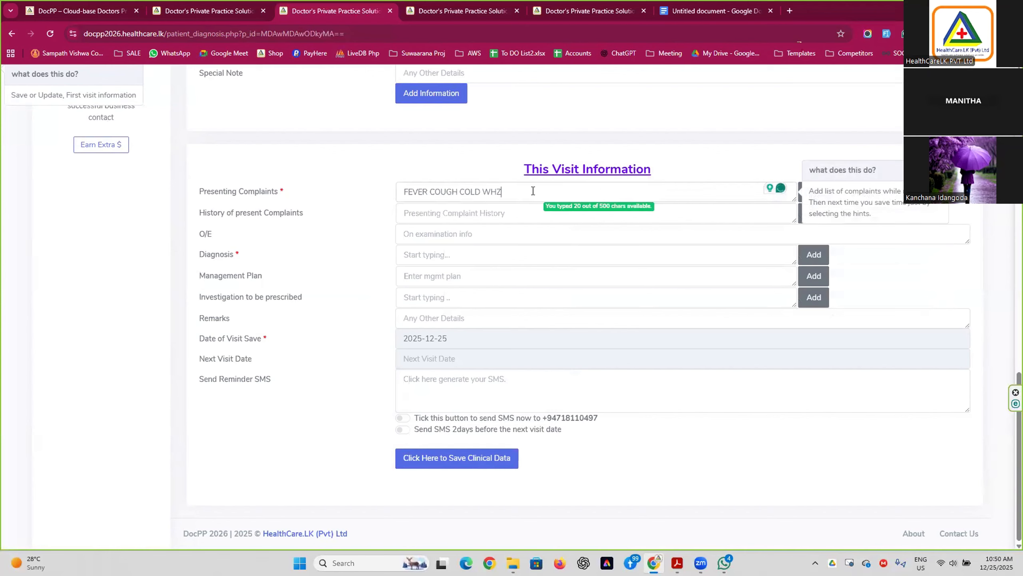
key("ctrl+a")
key("BackSpace")
type("f")
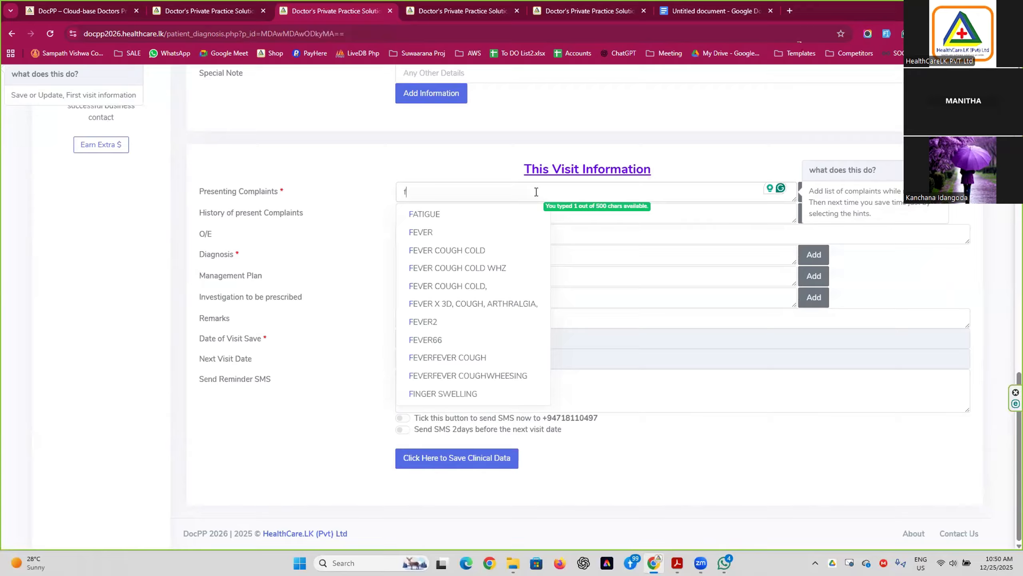
key("BackSpace")
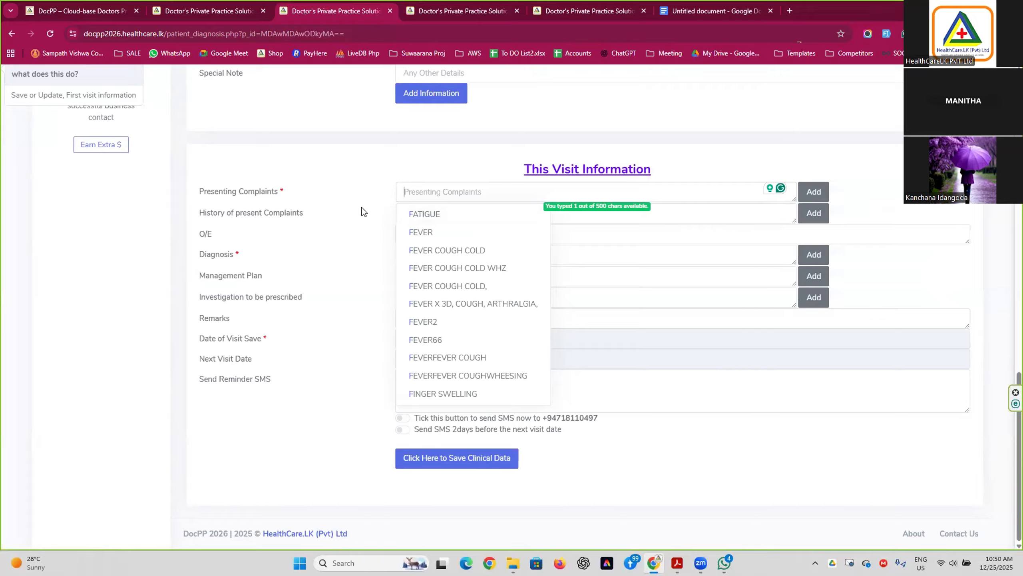
left_click(503, 214)
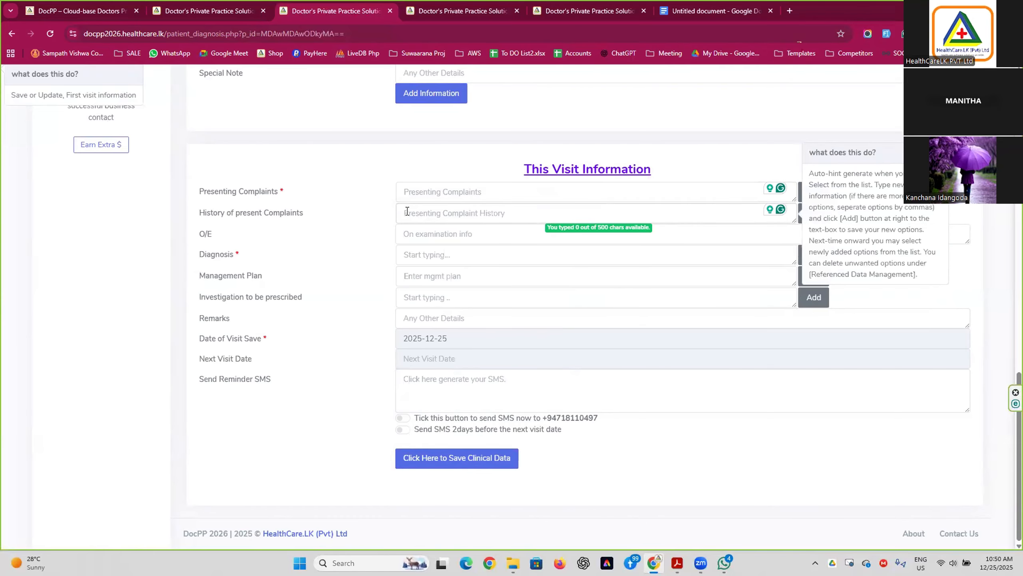
type("f")
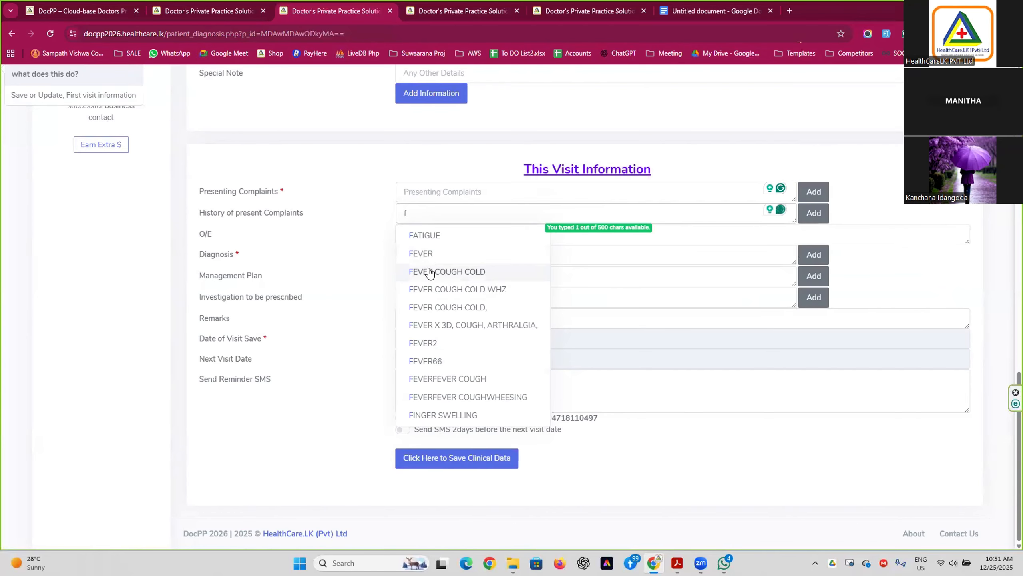
key("BackSpace")
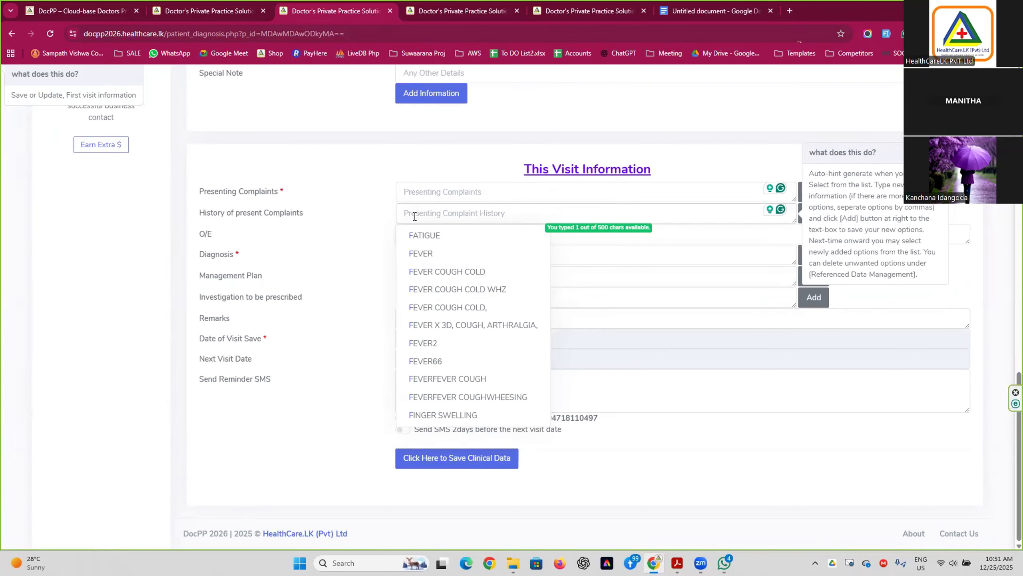
left_click(335, 208)
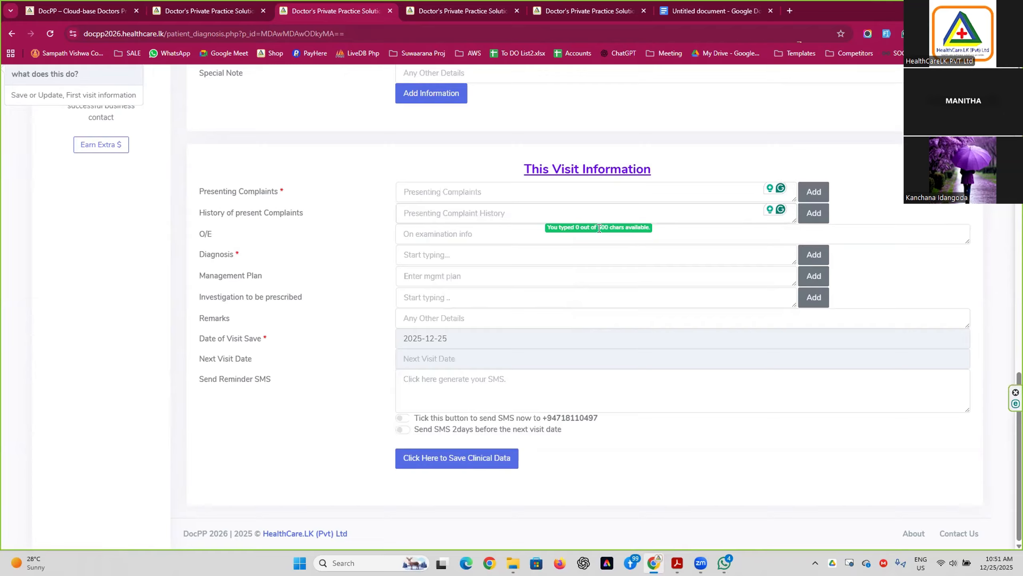
left_click(633, 228)
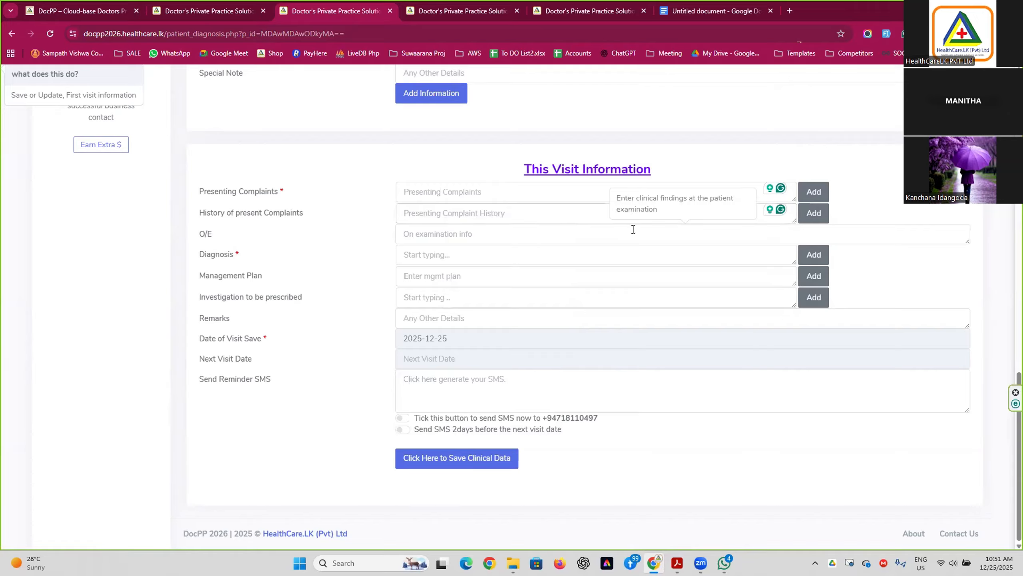
left_click(534, 216)
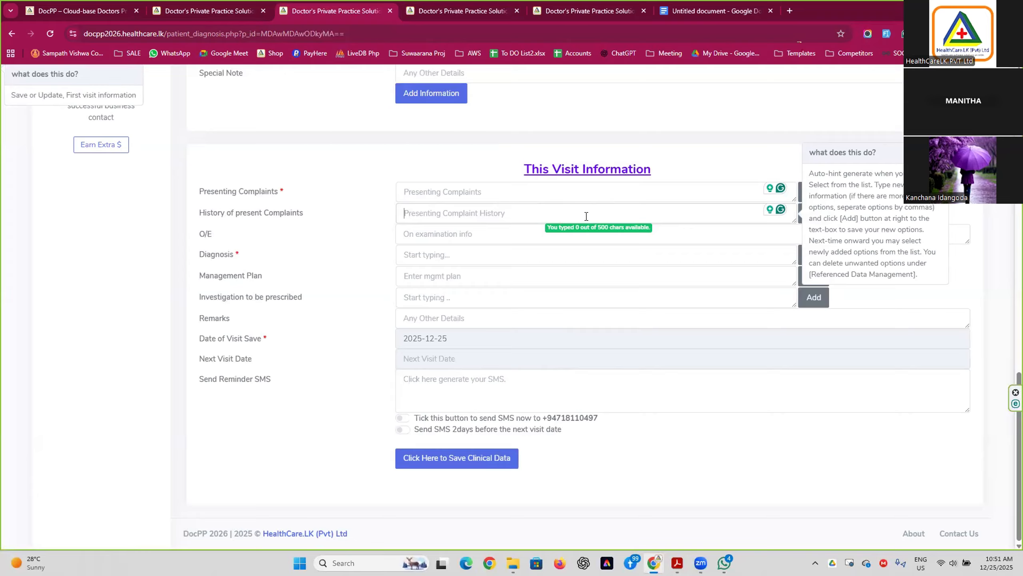
left_click(526, 236)
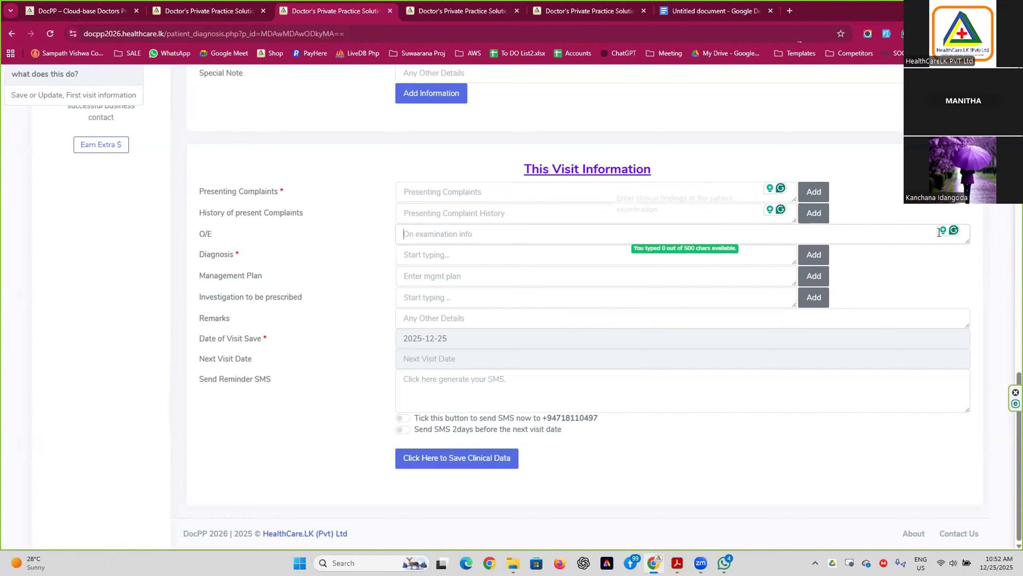
Enlarge the O/E findings box, test it with 'CBS', then clear it.
left_click(527, 237)
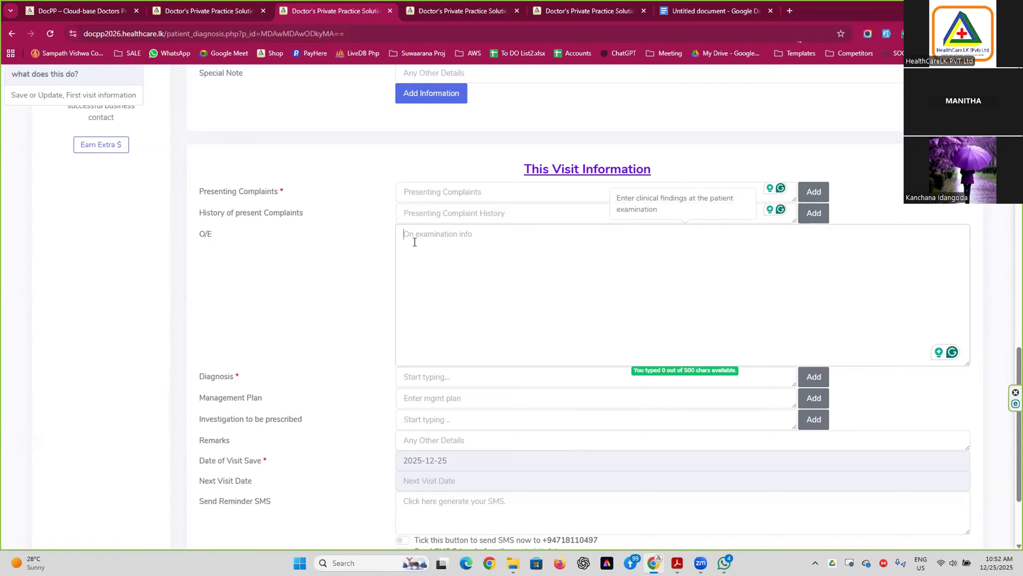
left_click_drag(967, 363, 920, 351)
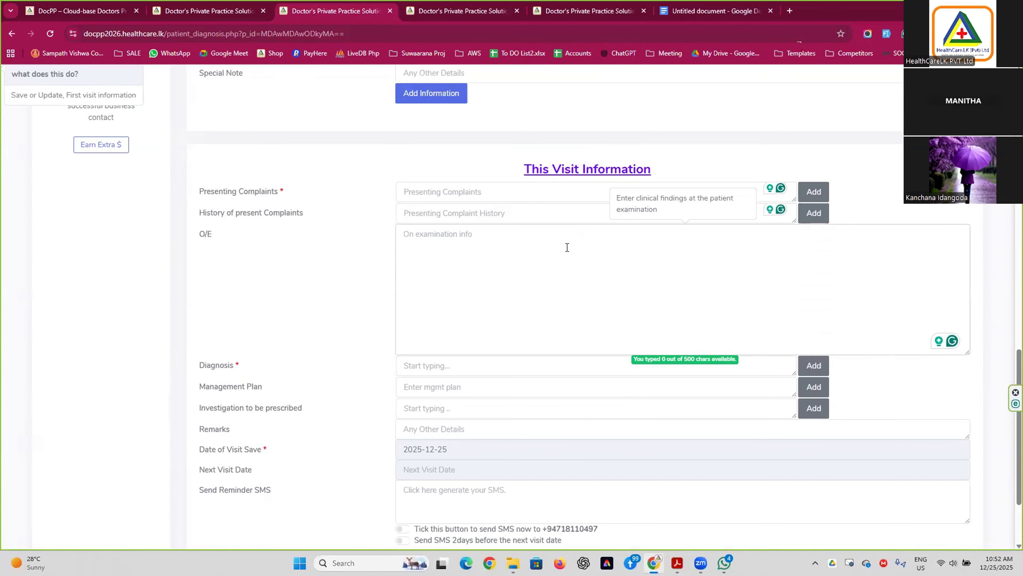
type("CBS")
key("BackSpace")
key("BackSpace")
key("BackSpace")
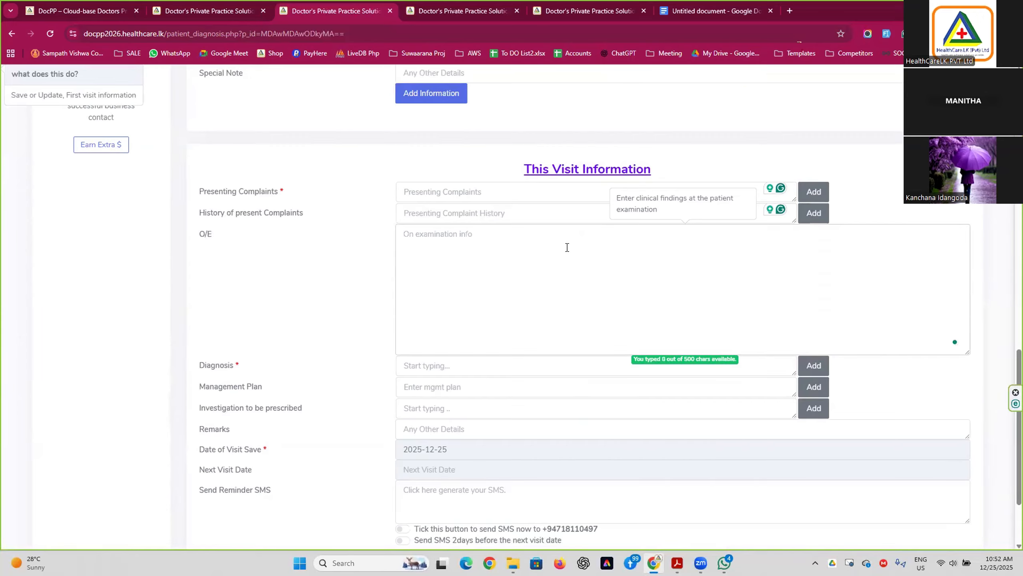
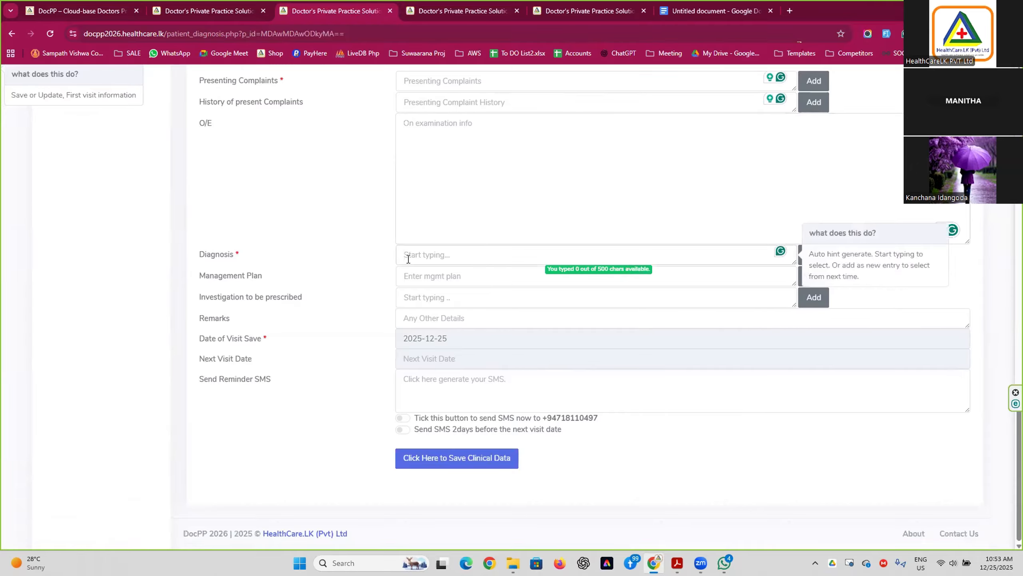
Add 'XYZ' as a new diagnosis hint, confirm it, then clear the Diagnosis field.
left_click(408, 258)
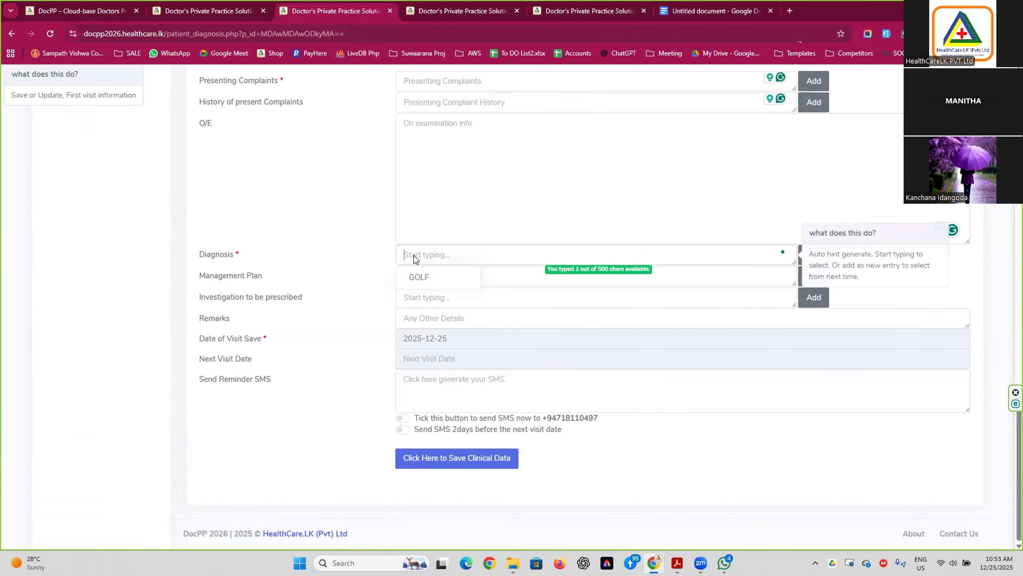
type("s")
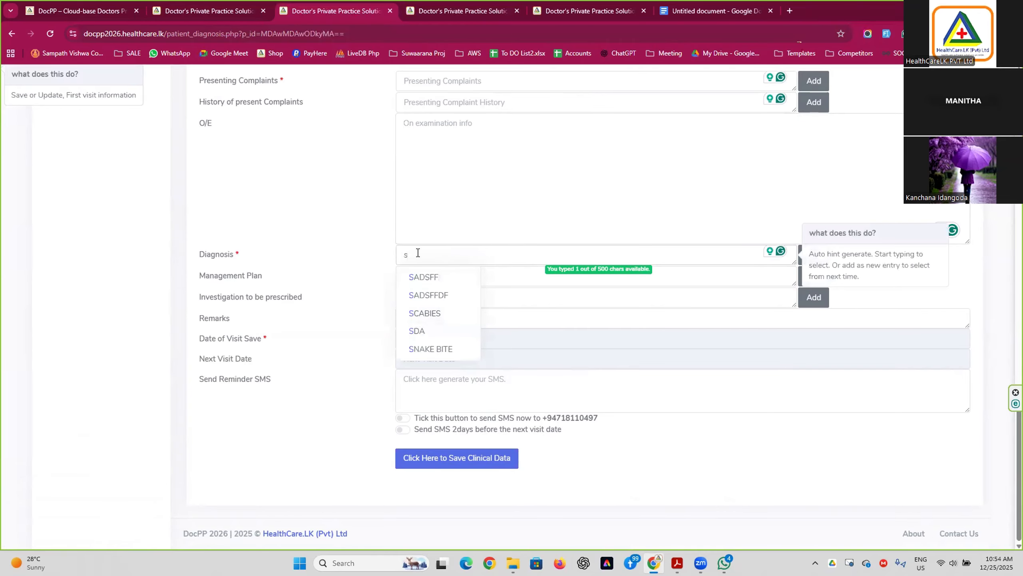
key("BackSpace")
type("XYZ")
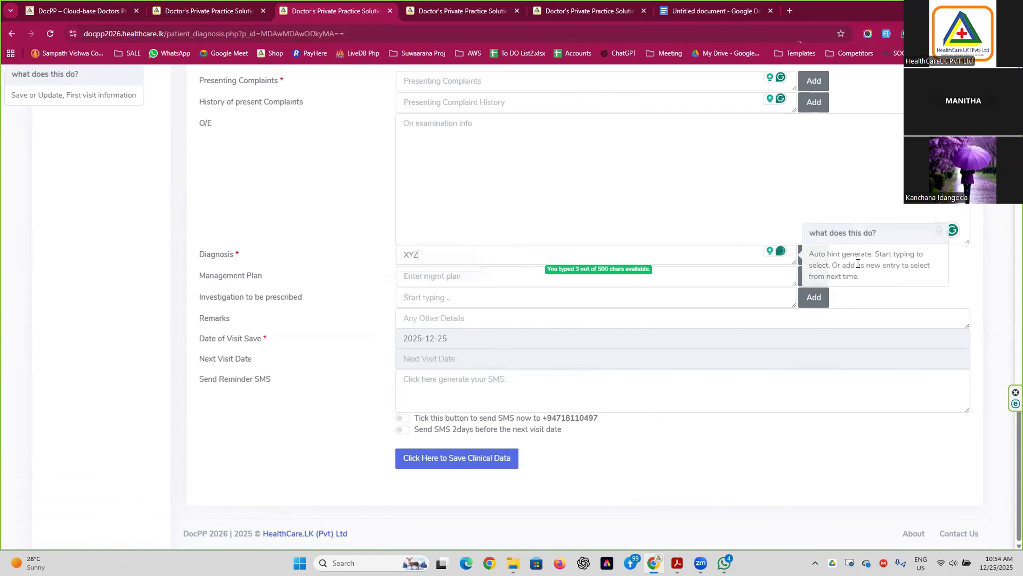
left_click(811, 255)
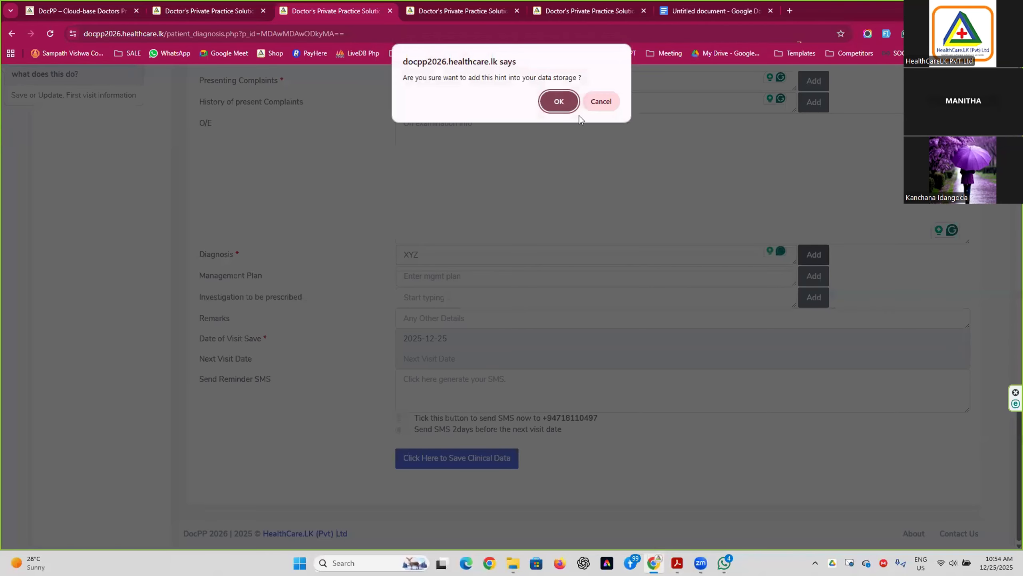
left_click(559, 102)
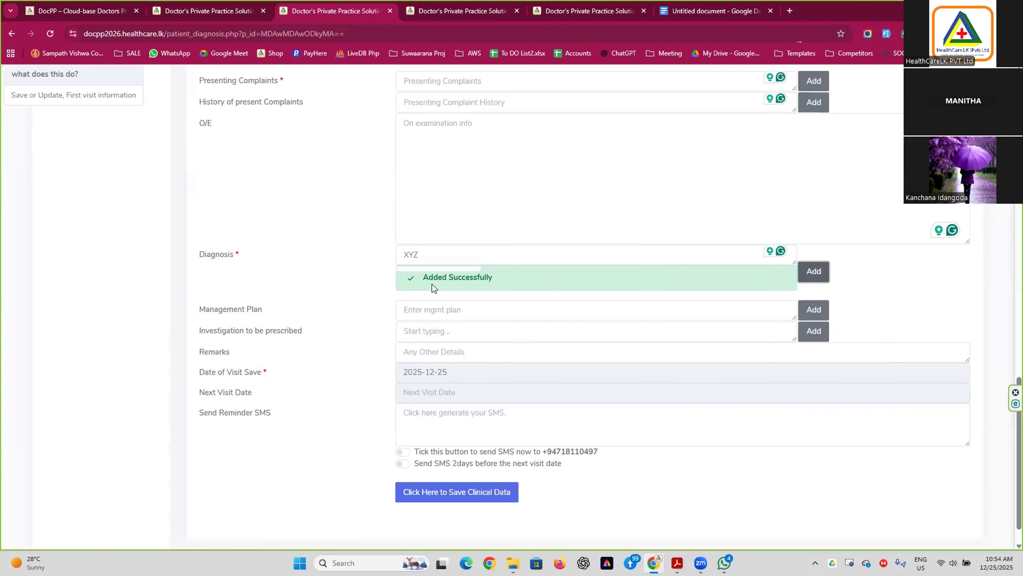
left_click(450, 247)
key("BackSpace")
key("BackSpace")
key("BackSpace")
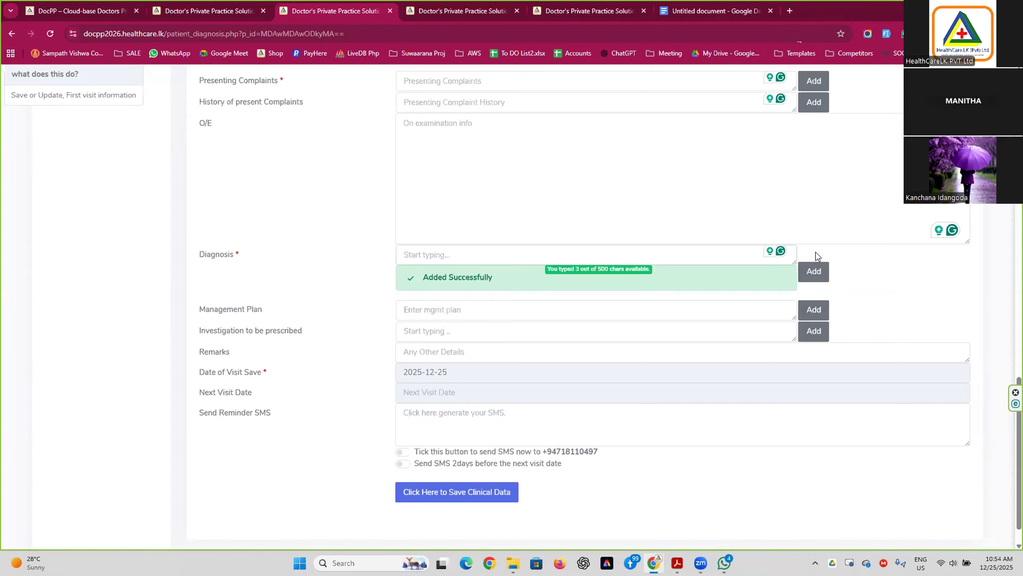
Enter 'test plan' as the Management Plan and save it as a confirmed hint.
left_click(493, 311)
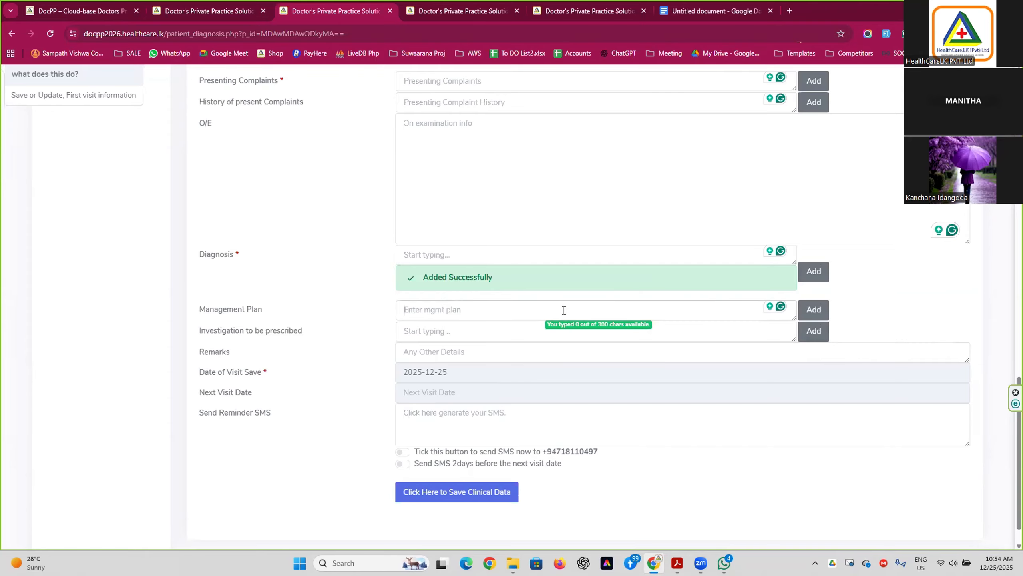
type("f")
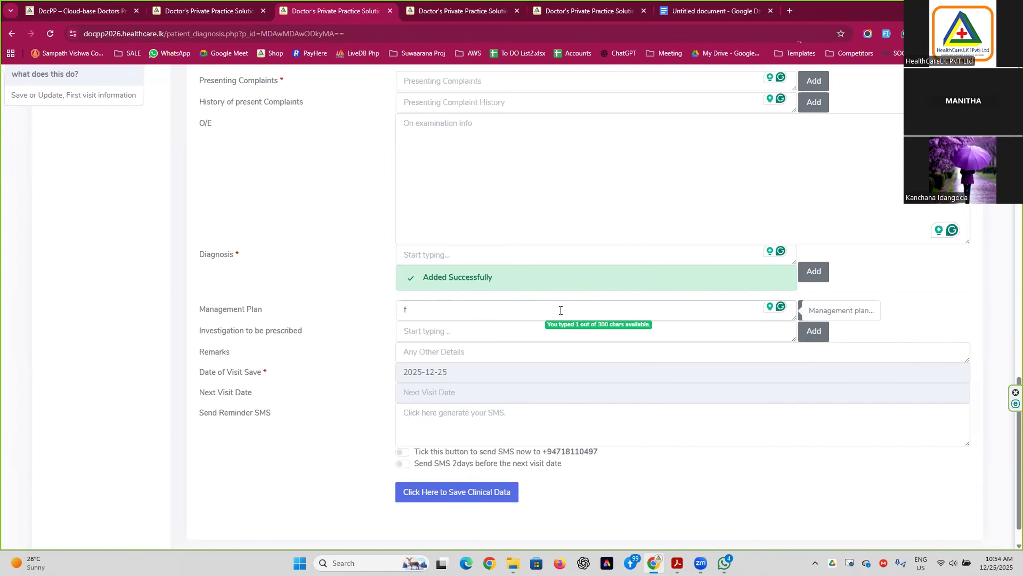
key("BackSpace")
type("test plan")
left_click(815, 311)
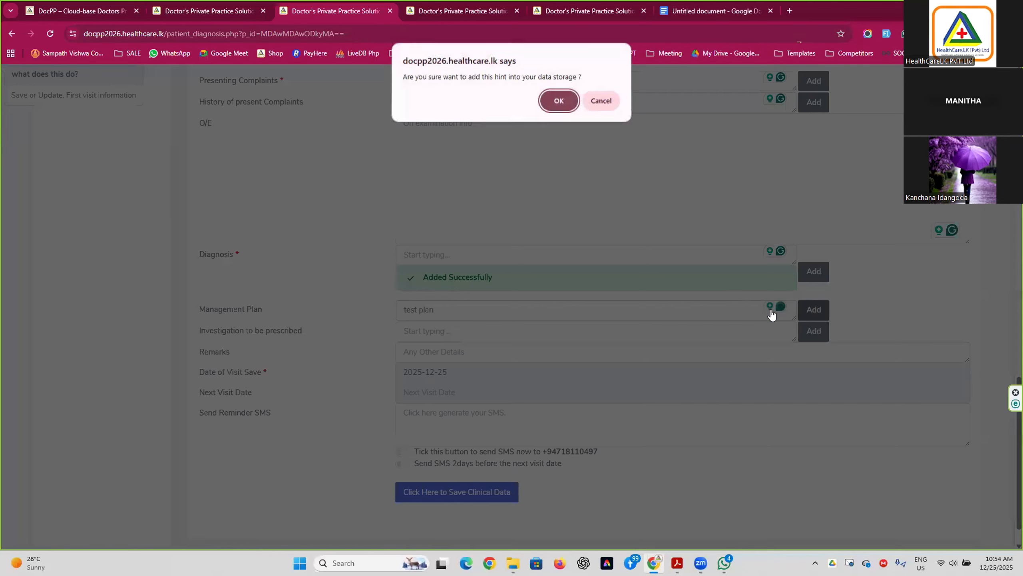
left_click(568, 104)
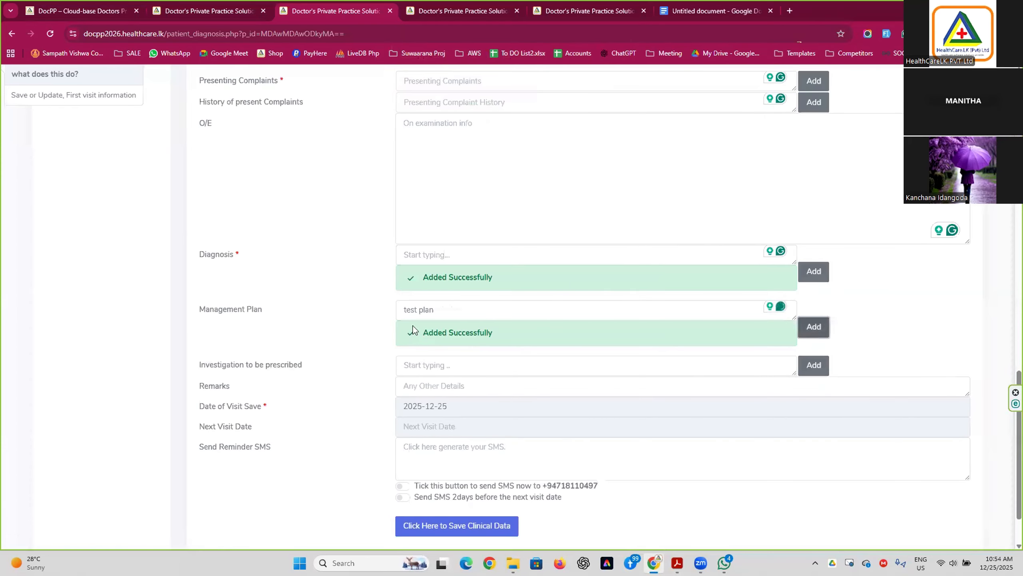
left_click(462, 309)
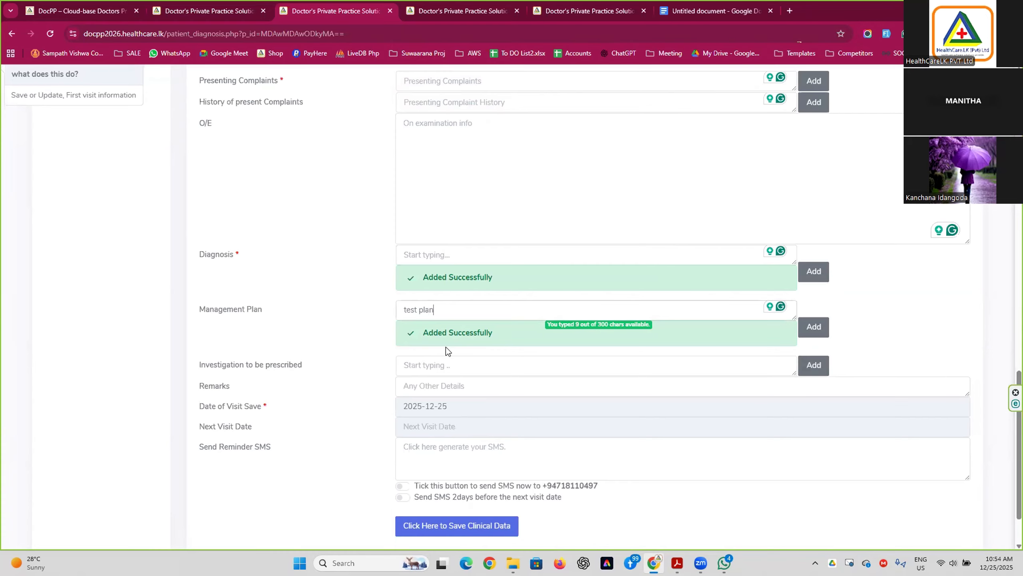
Prescribe the 'FBC, LIPID PROFILE, FBS, ESR' investigation set from the autocomplete suggestions.
scroll(446, 347, "down", 2)
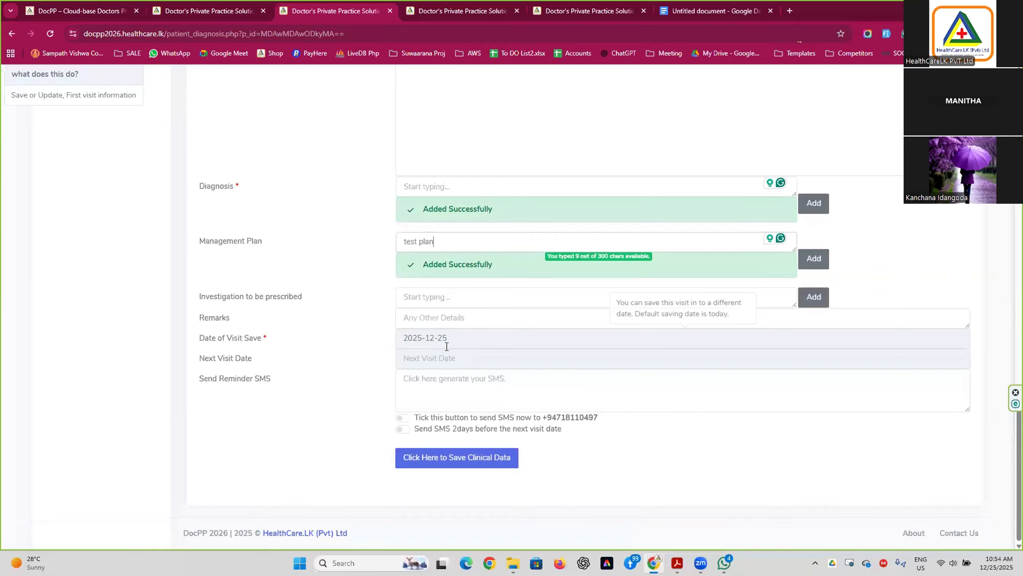
left_click(445, 301)
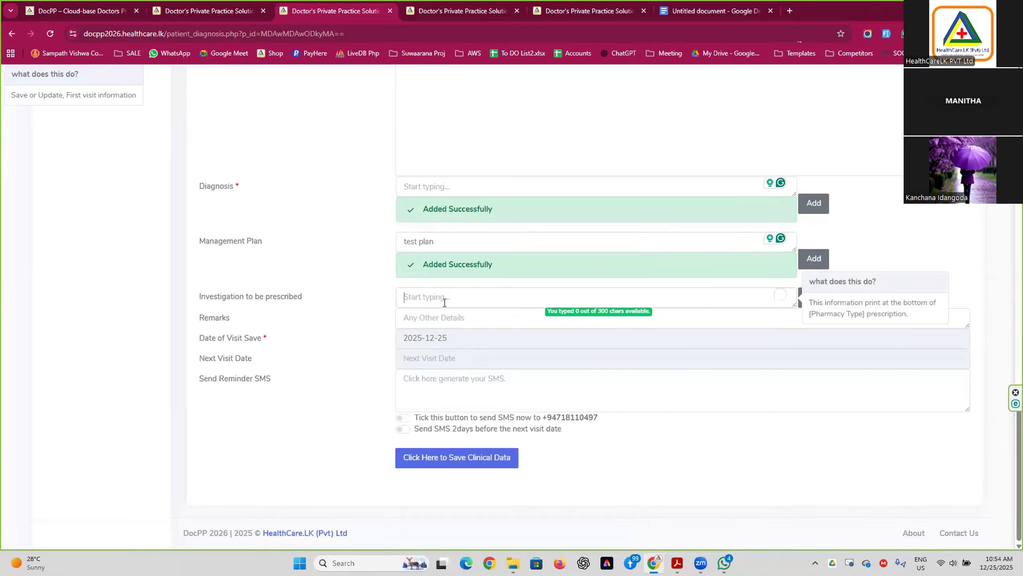
type("f")
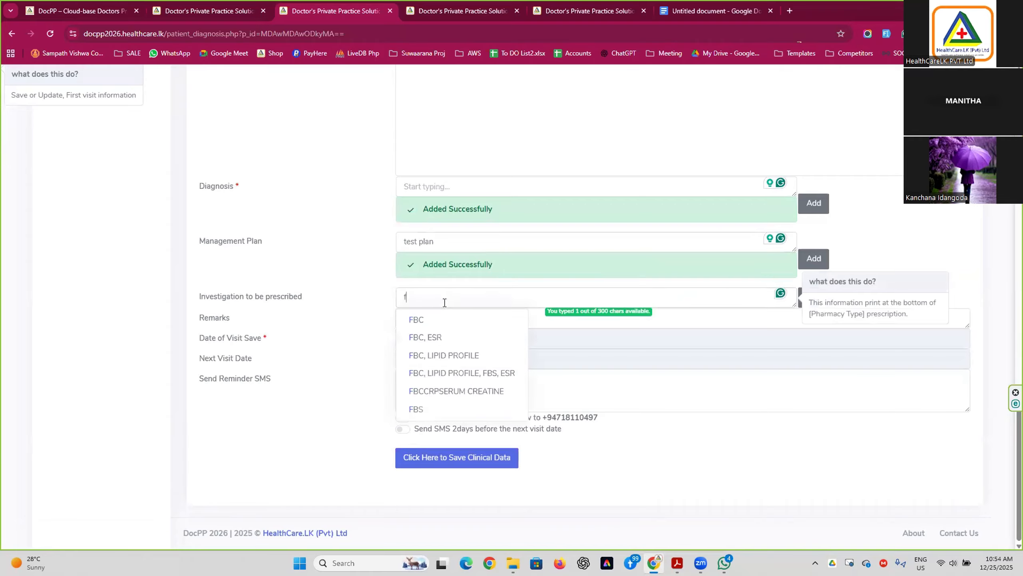
left_click(447, 372)
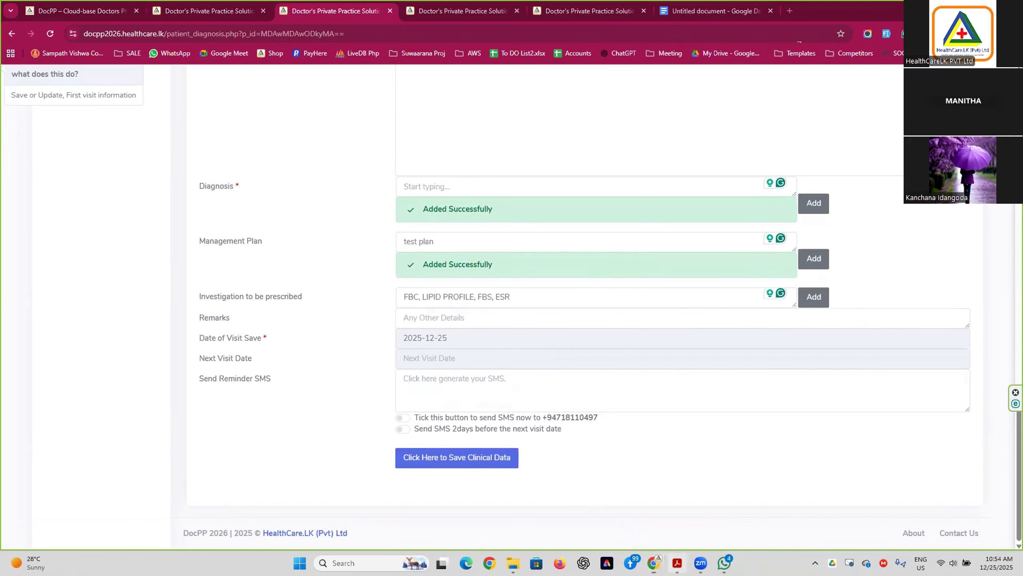
left_click(677, 563)
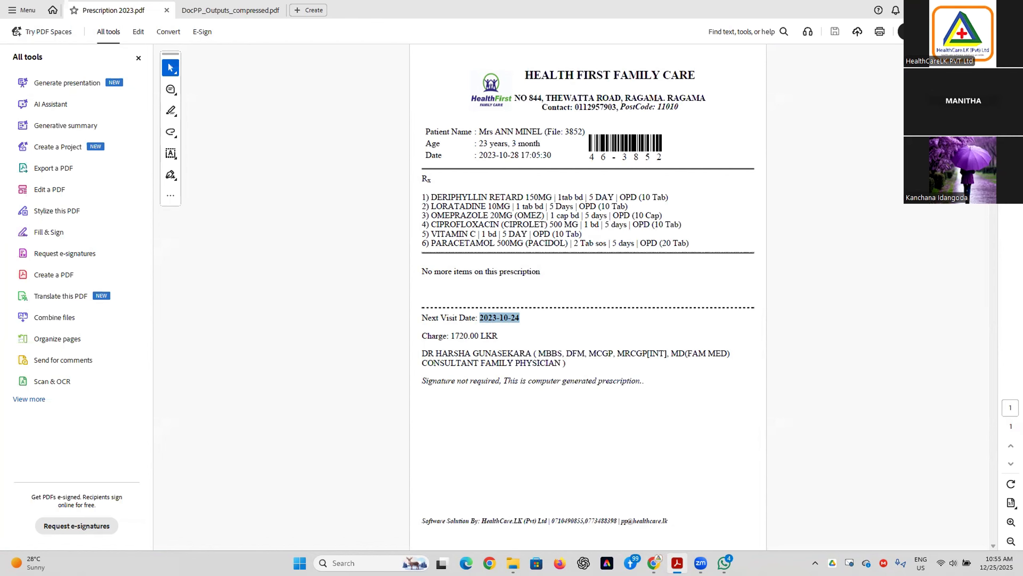
Leave the Prescription 2023.pdf sample and return to the DocPP visit form.
key("alt+Tab")
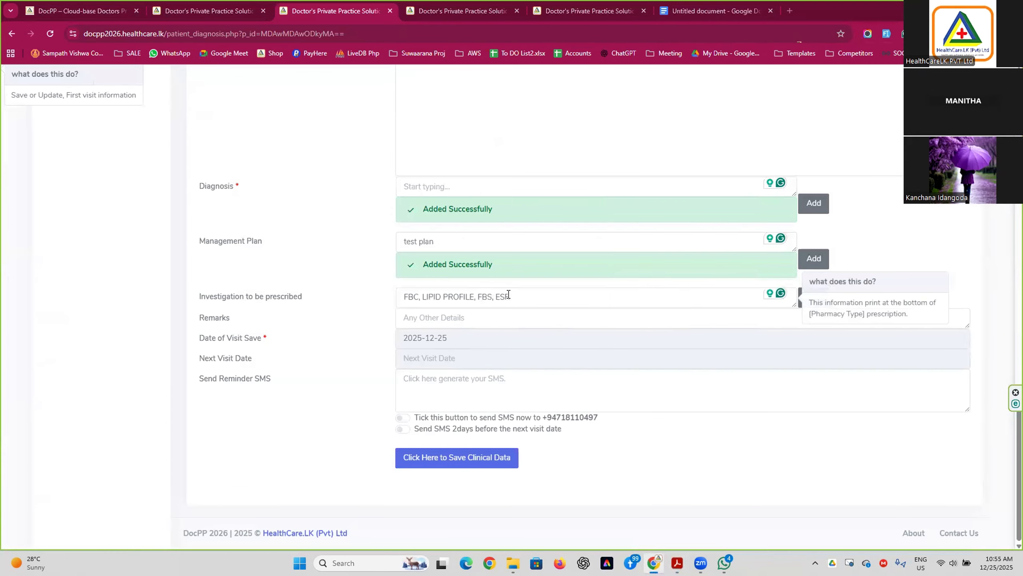
Keep the visit date at 2025-12-25 and set the next visit to 2026-01-10.
left_click_drag(509, 295, 399, 297)
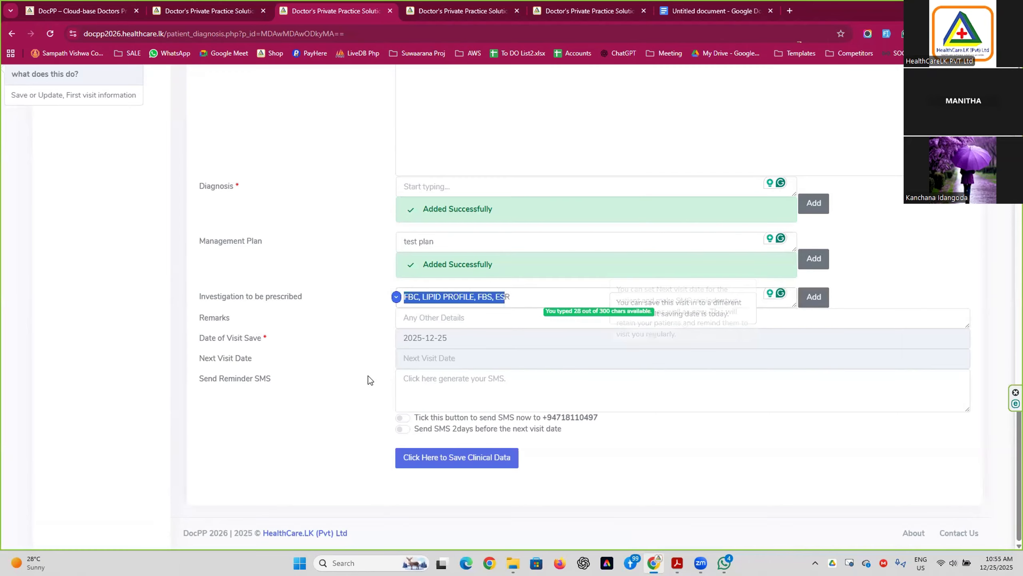
left_click(448, 337)
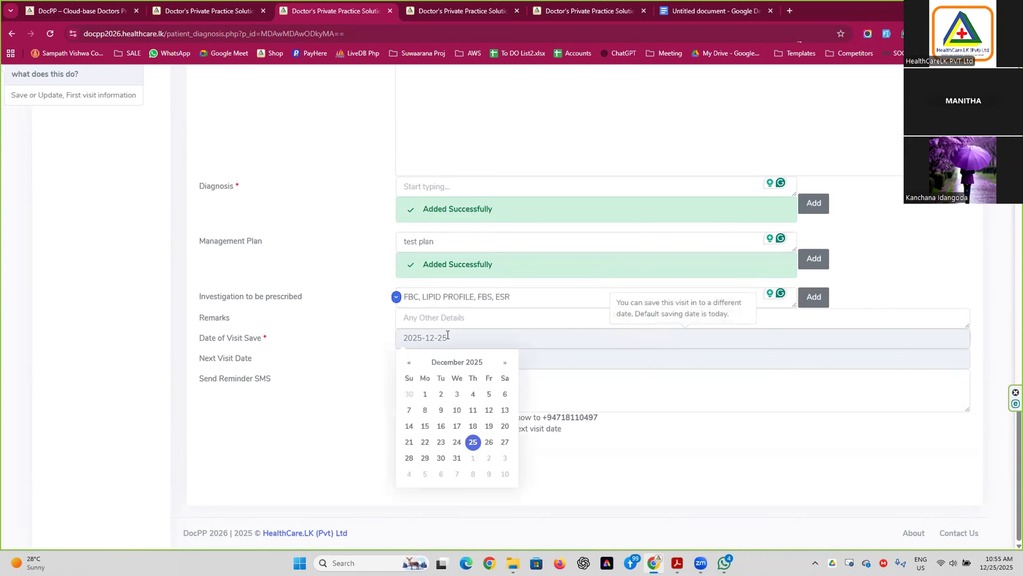
left_click(475, 442)
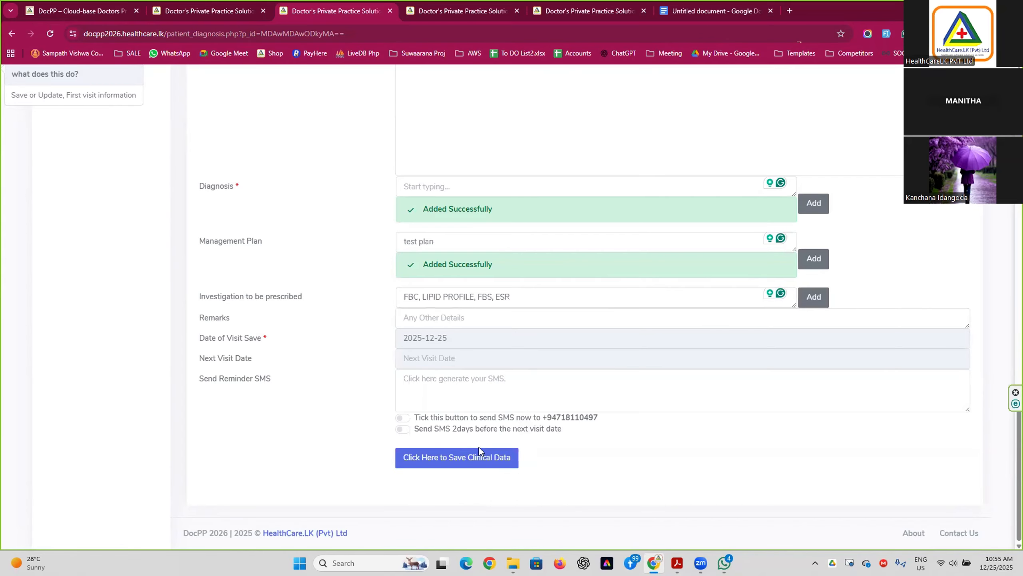
left_click(420, 357)
left_click(505, 494)
Generate the reminder SMS and toggle the two-days-before sending option on, then off.
left_click(439, 385)
scroll(446, 399, "down", 1)
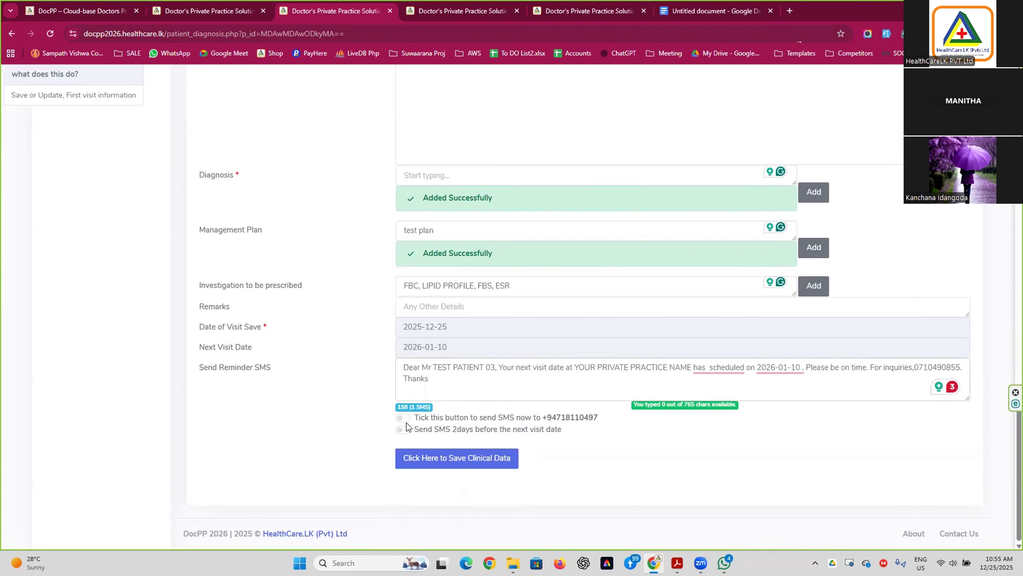
left_click(408, 430)
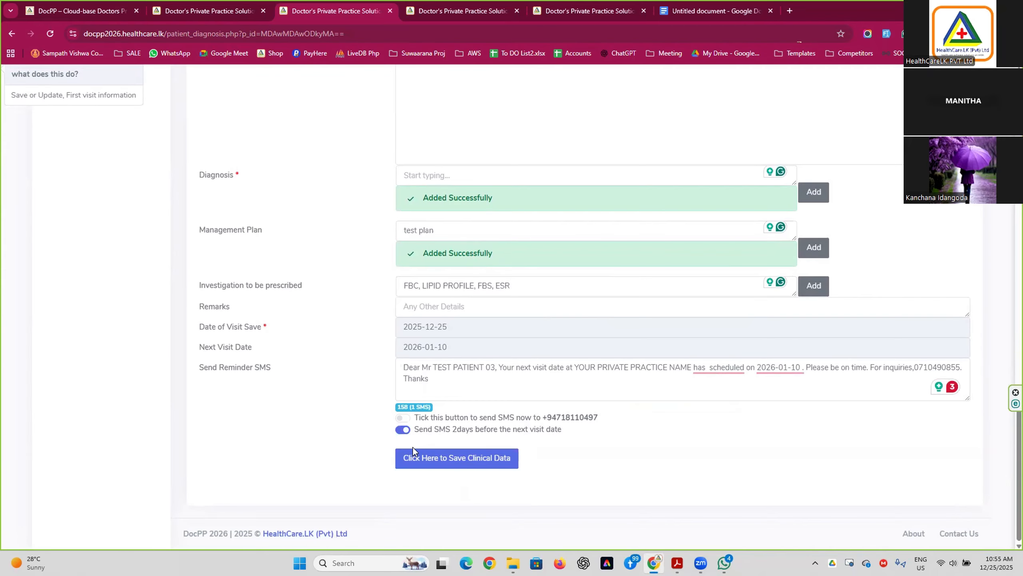
left_click(403, 420)
Turn on the two-days-before reminder SMS.
left_click(403, 428)
scroll(444, 427, "up", 5)
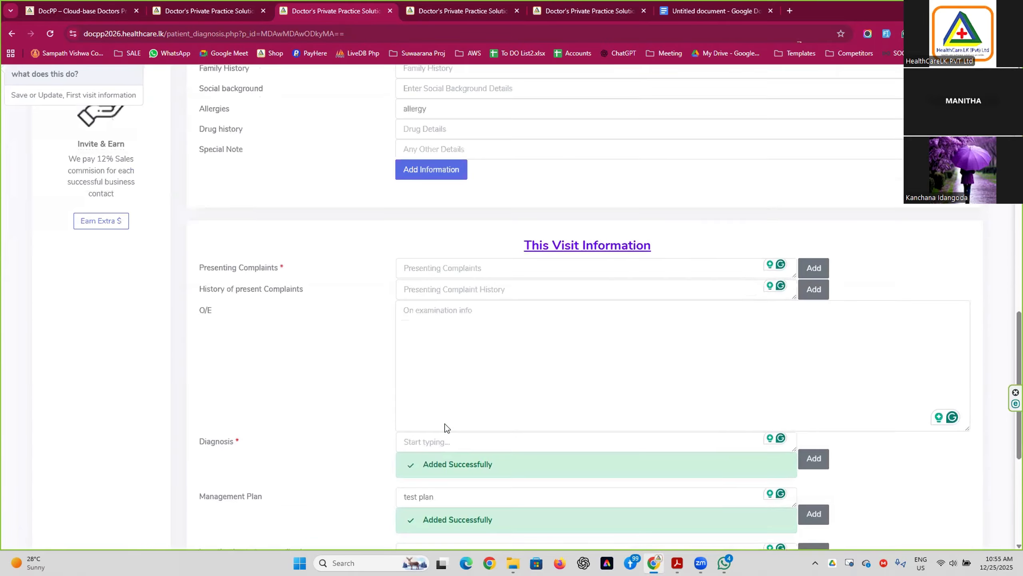
scroll(445, 422, "down", 5)
scroll(432, 272, "up", 5)
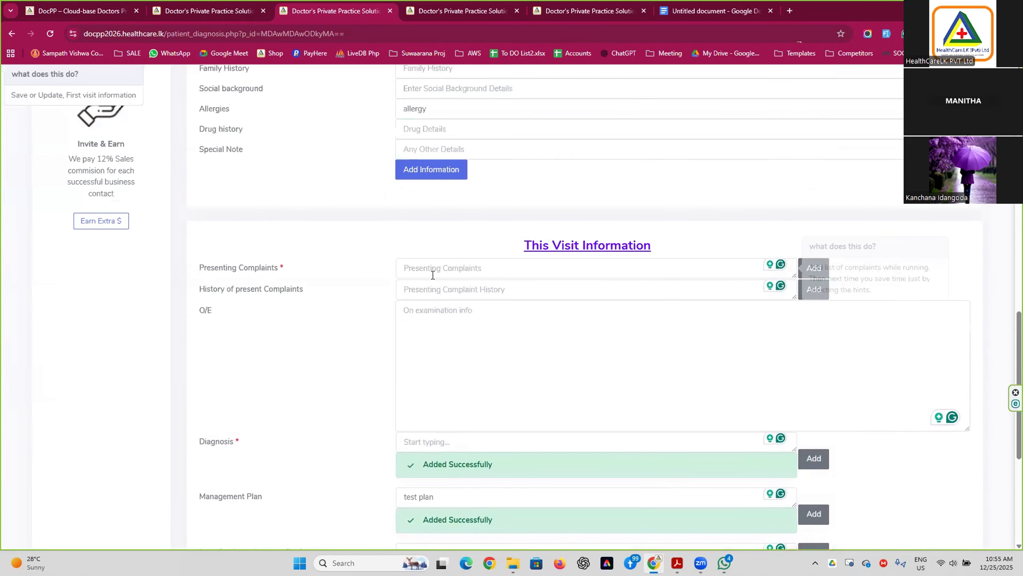
Record FEVER as the complaint and GOLF as the diagnosis, then save the clinical data.
left_click(434, 268)
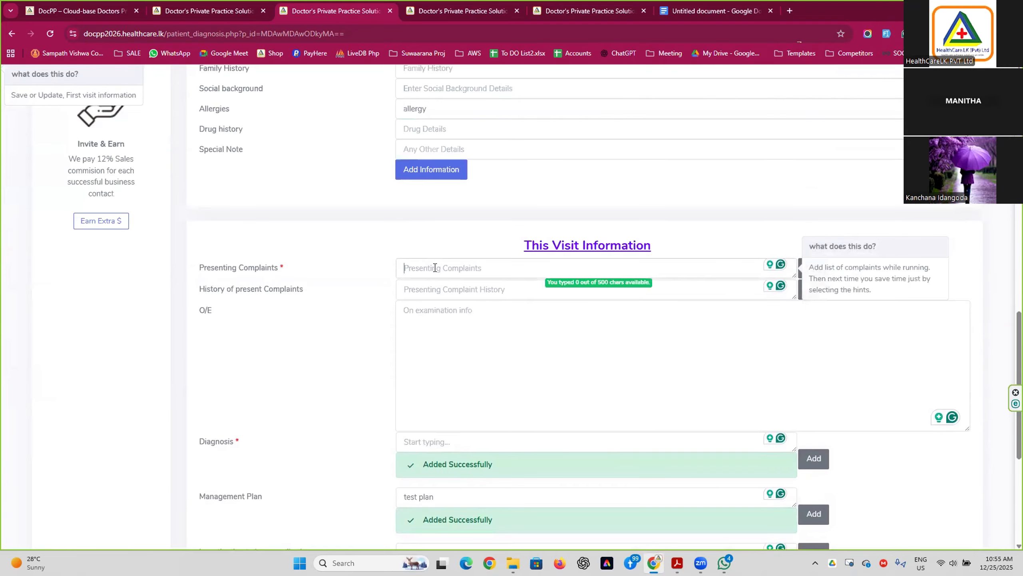
type("fe")
left_click(429, 291)
scroll(375, 343, "down", 3)
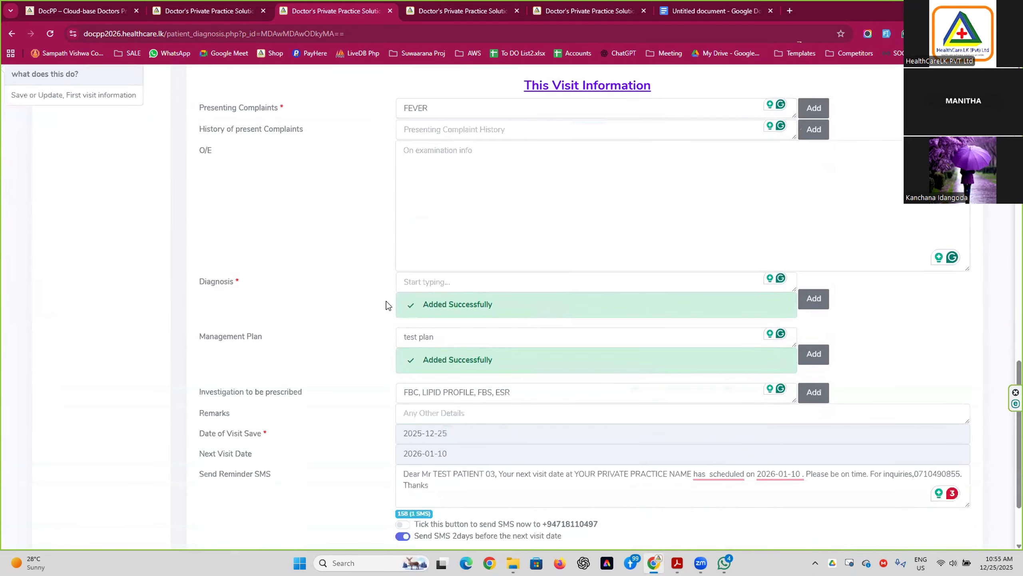
left_click(455, 279)
type("g")
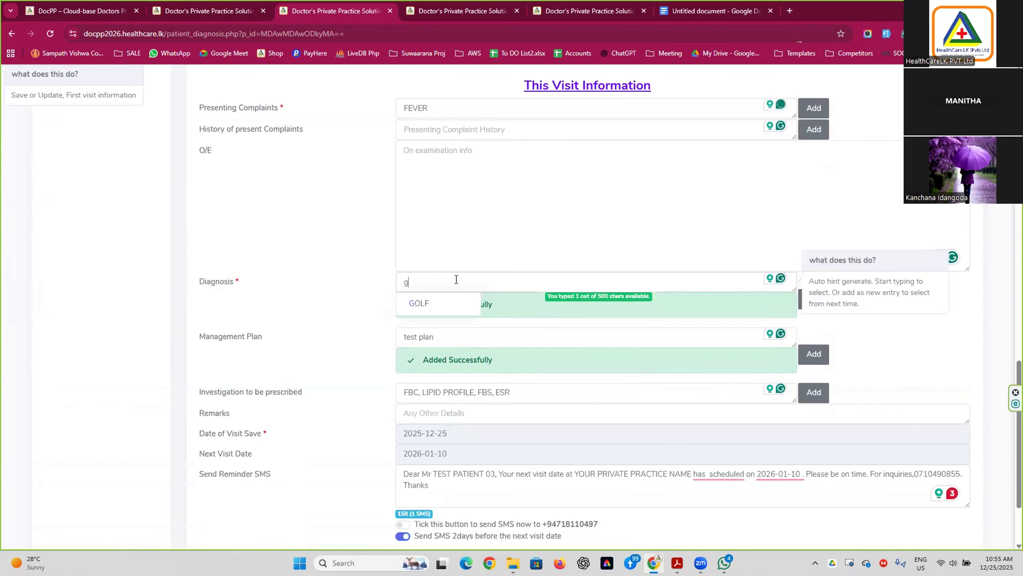
left_click(450, 300)
scroll(449, 363, "down", 3)
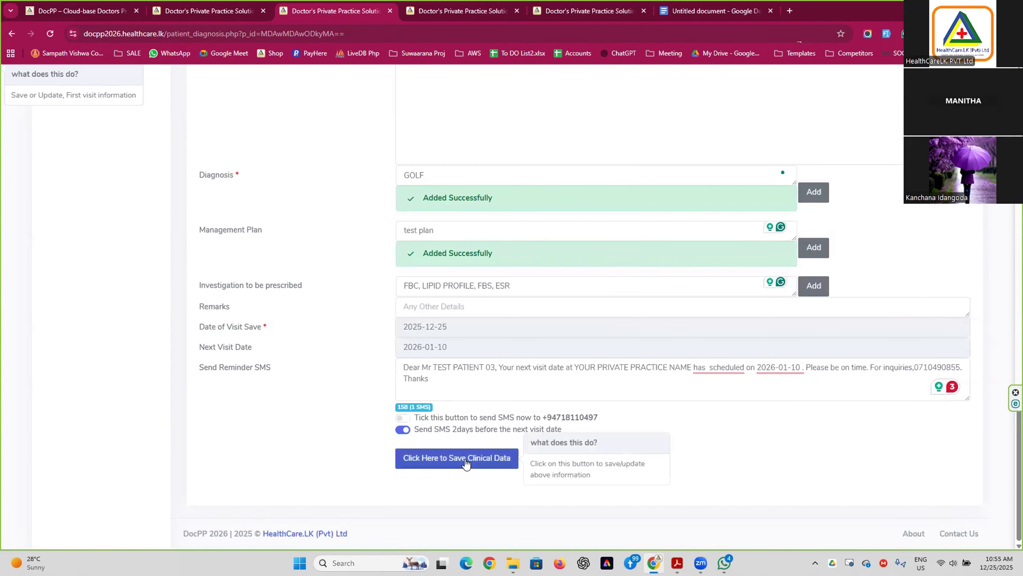
left_click(465, 459)
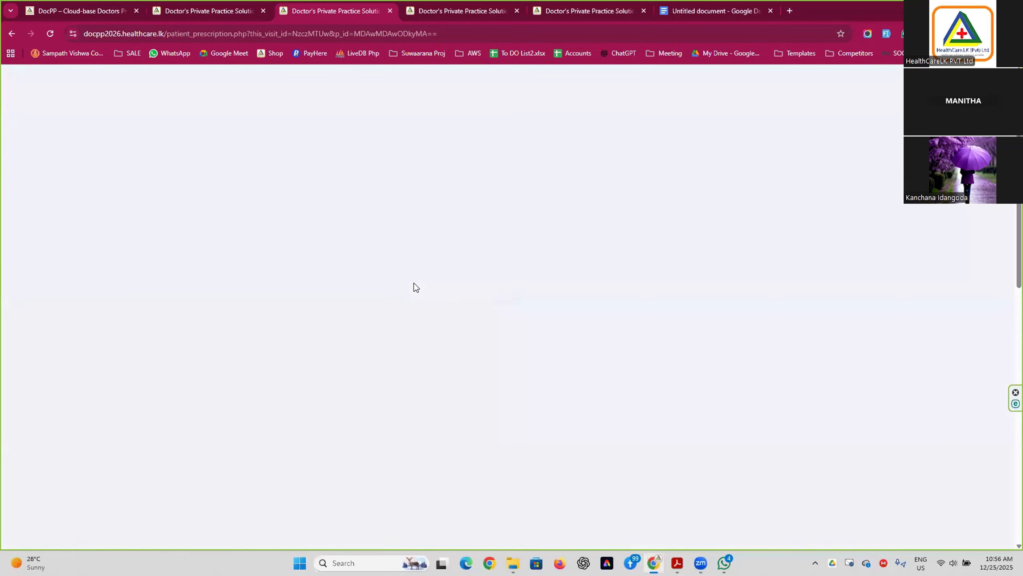
Preview the URTI, GROUP A, SET TEST, FEVER 12 and PRESSURE favourite sets, then load MANJU SET.
scroll(411, 383, "down", 10)
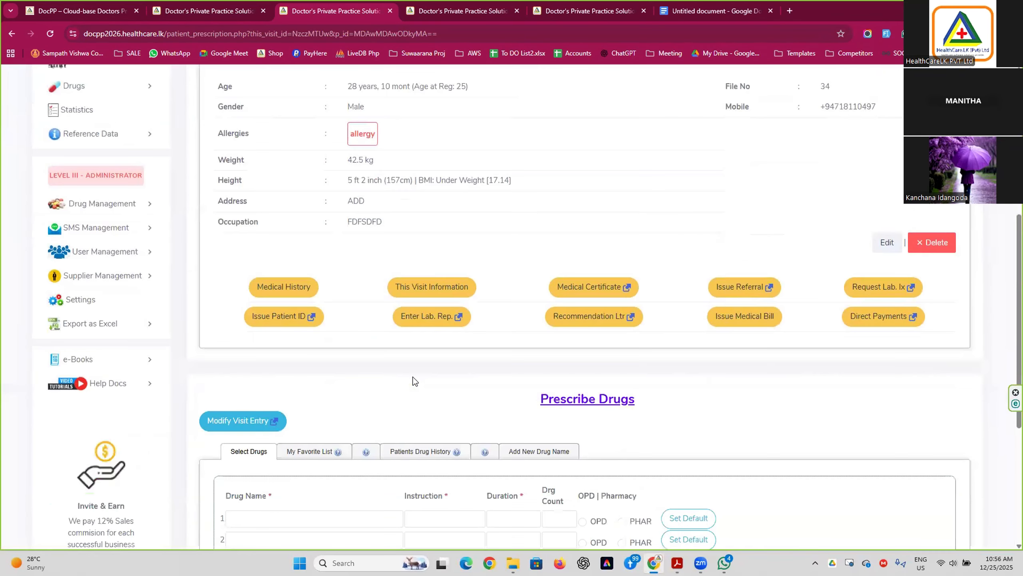
scroll(413, 381, "down", 2)
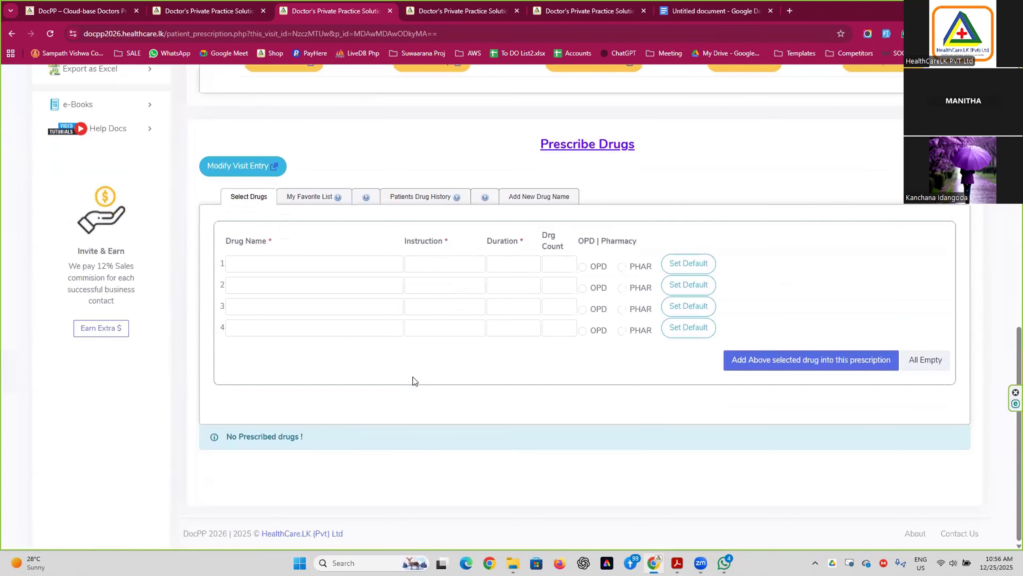
scroll(412, 378, "up", 3)
scroll(411, 379, "down", 2)
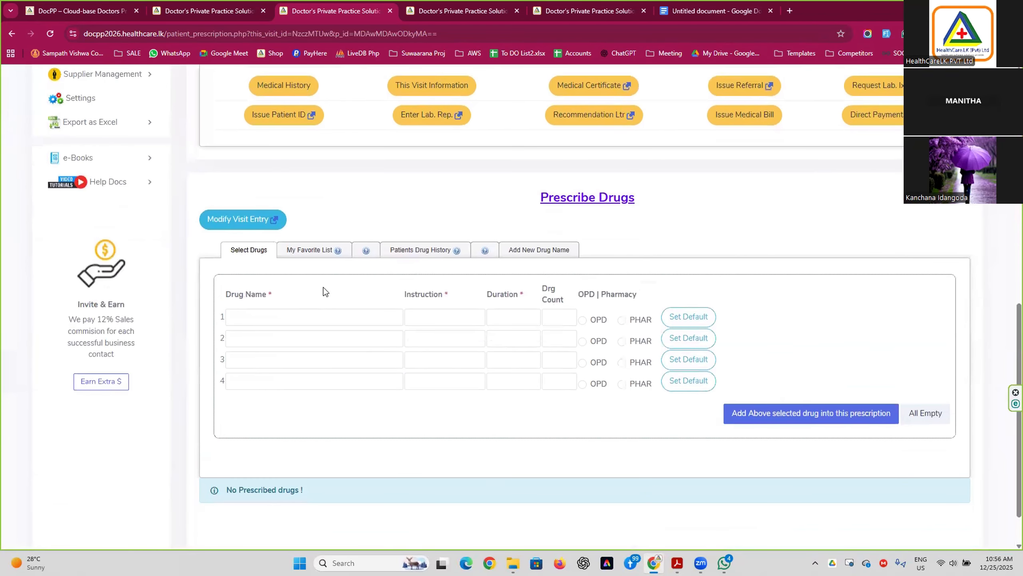
left_click(317, 256)
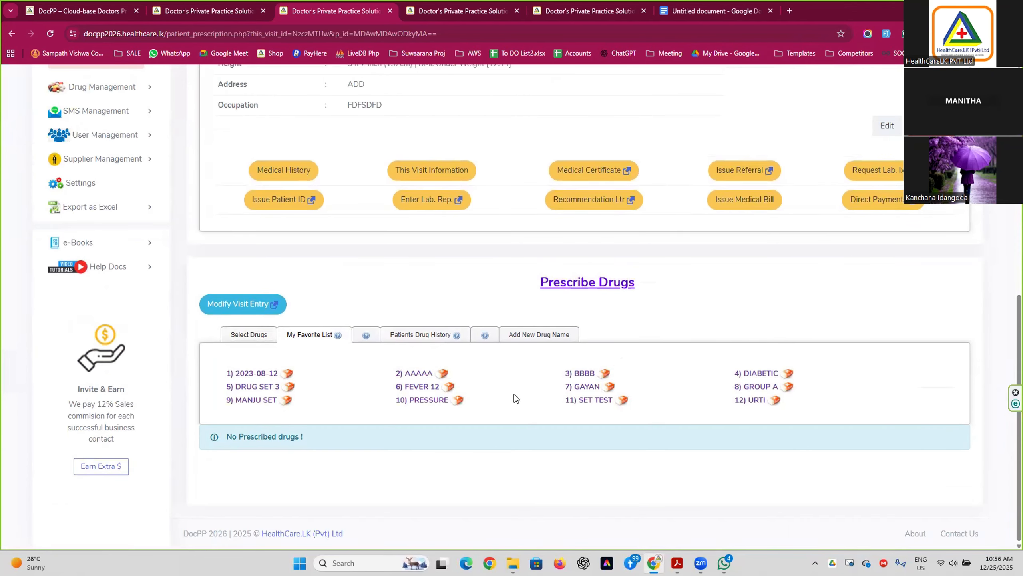
left_click(759, 398)
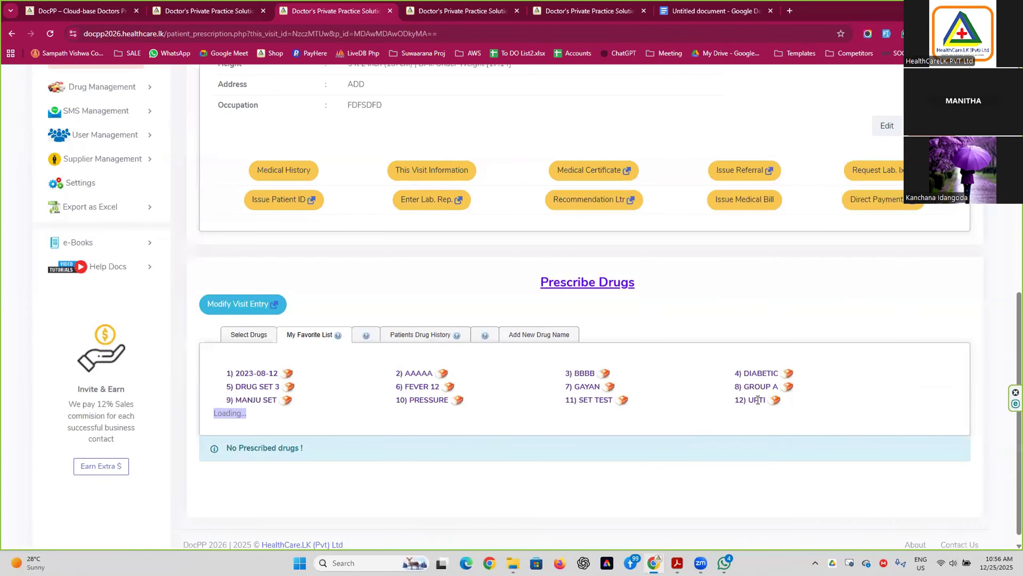
scroll(555, 408, "down", 2)
left_click(751, 279)
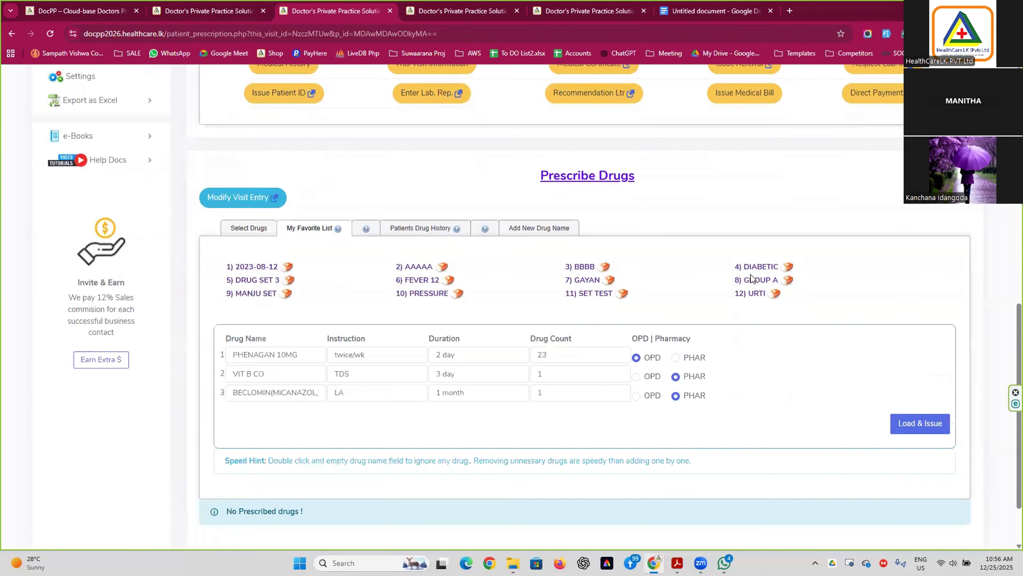
left_click(589, 293)
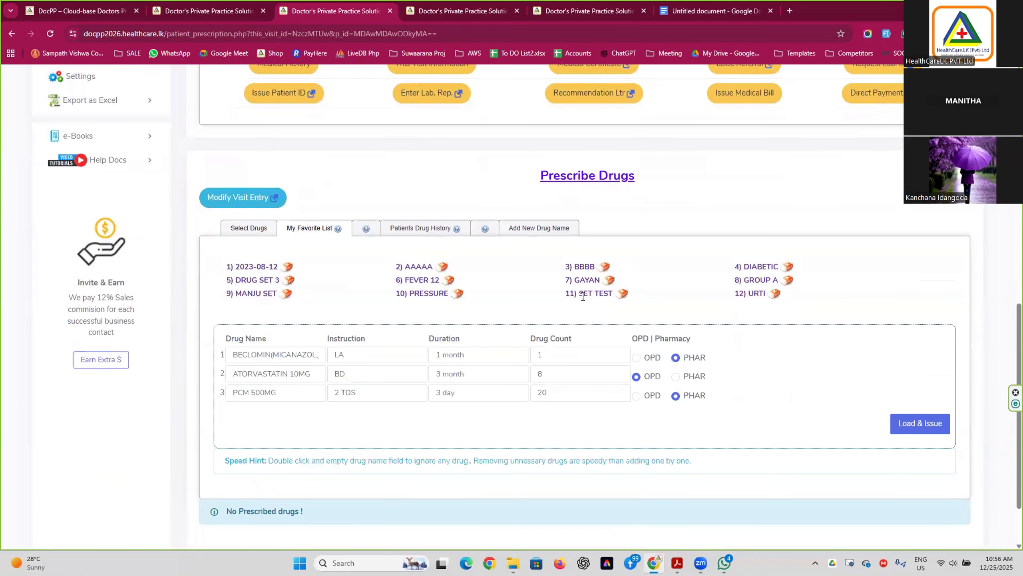
left_click(424, 278)
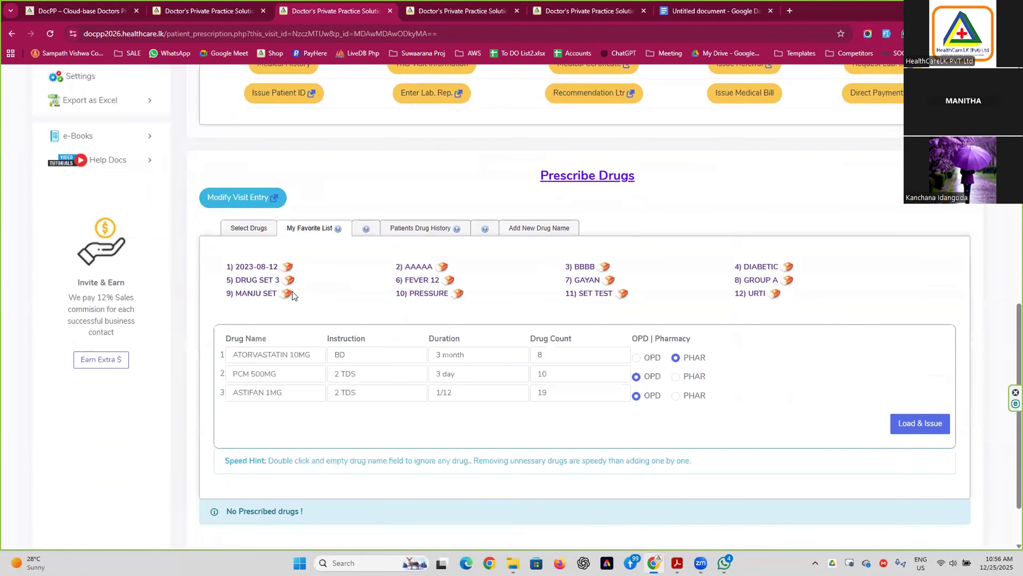
left_click(426, 294)
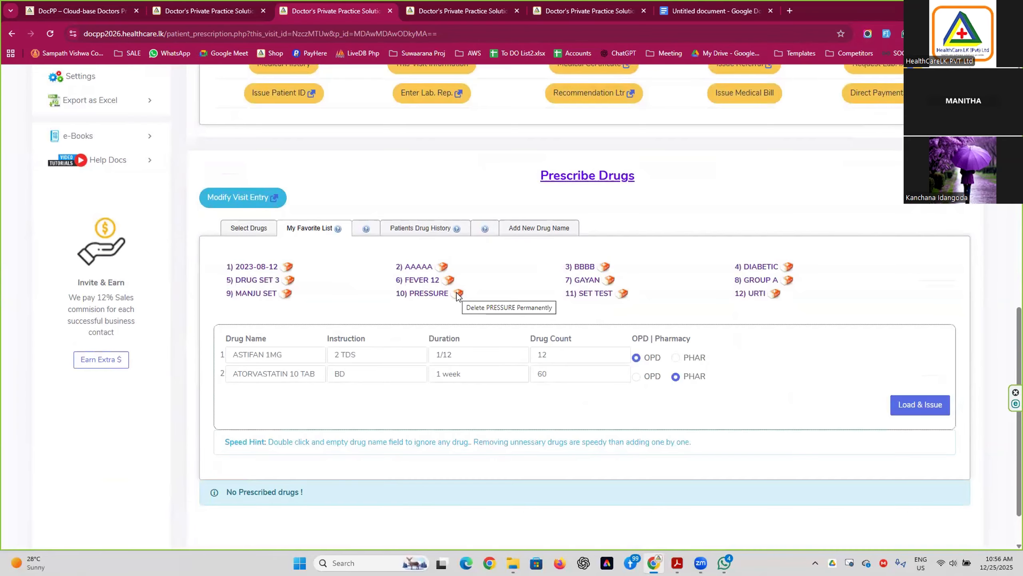
left_click(256, 295)
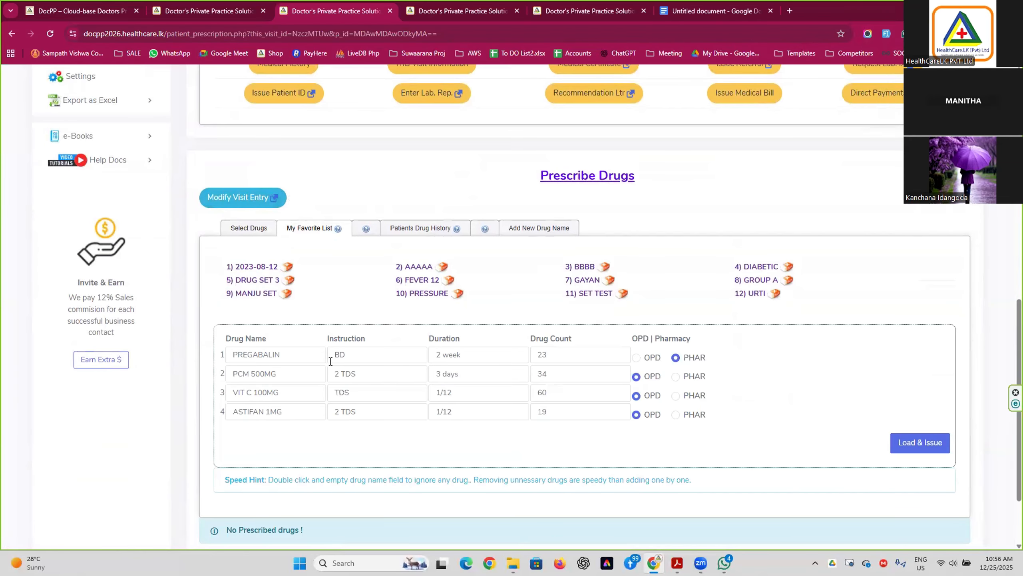
Blank out ASTIFAN 1MG, change PREGABALIN's duration to 2, and issue the drugs.
double_click(293, 410)
left_click(489, 354)
key("BackSpace")
key("BackSpace")
key("BackSpace")
key("BackSpace")
key("BackSpace")
key("BackSpace")
type("2")
left_click(915, 442)
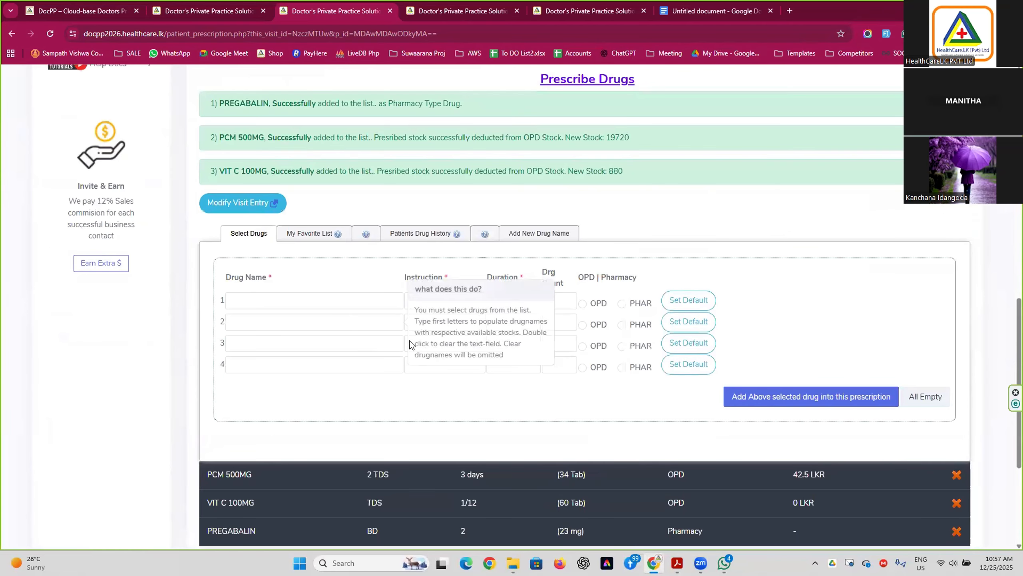
Try drug-name search suggestions, then load the GAYAN favourite set (PIRITON 4MG, ASTIFAN 1MG).
left_click(243, 300)
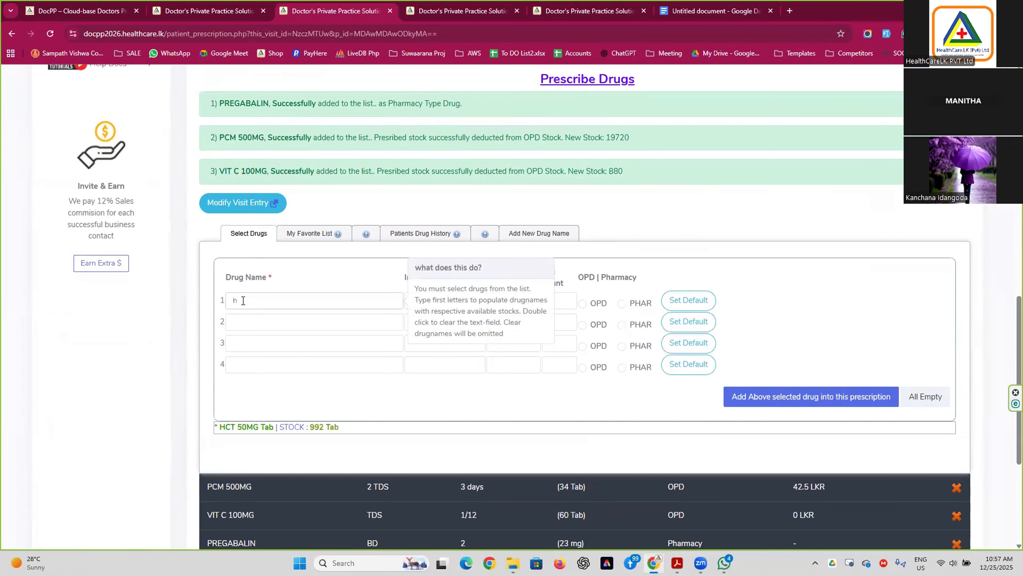
key("BackSpace")
type("gh")
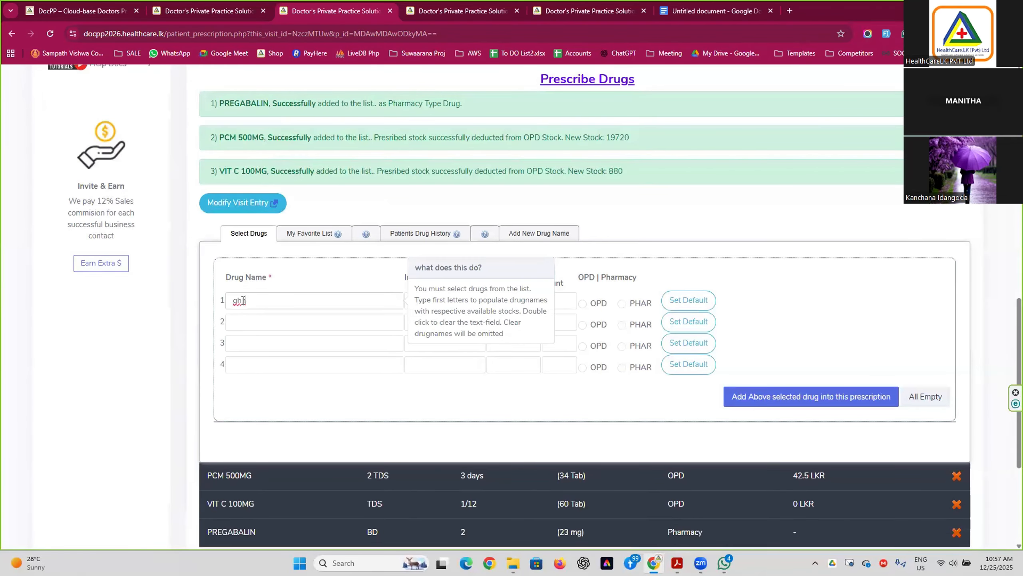
double_click(243, 300)
type("o")
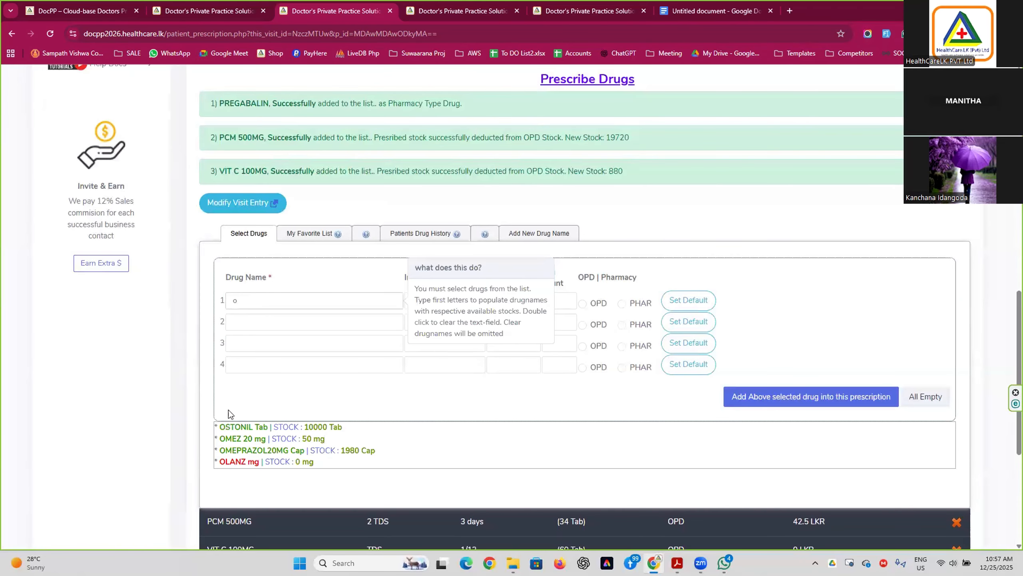
left_click(308, 233)
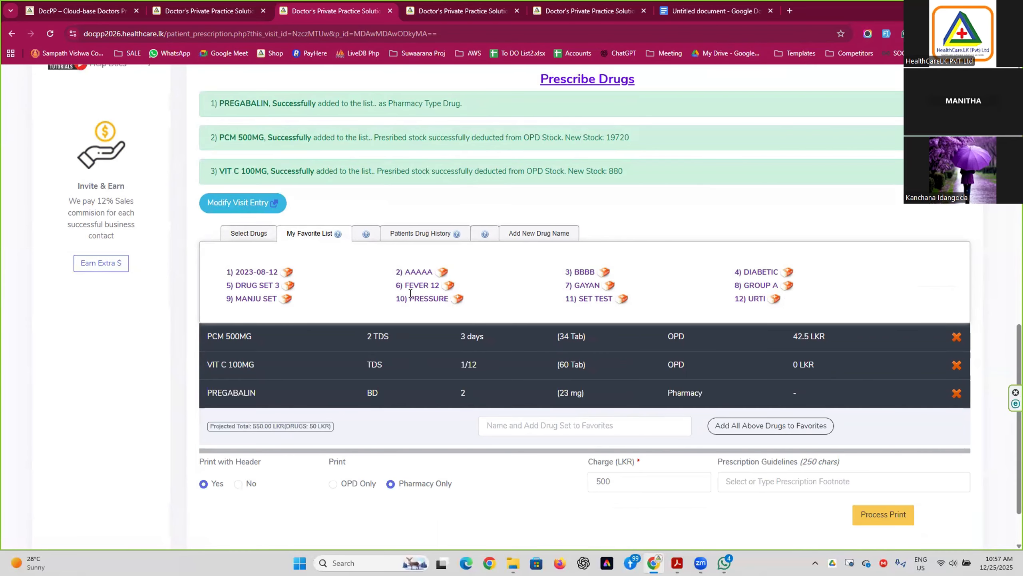
left_click(586, 285)
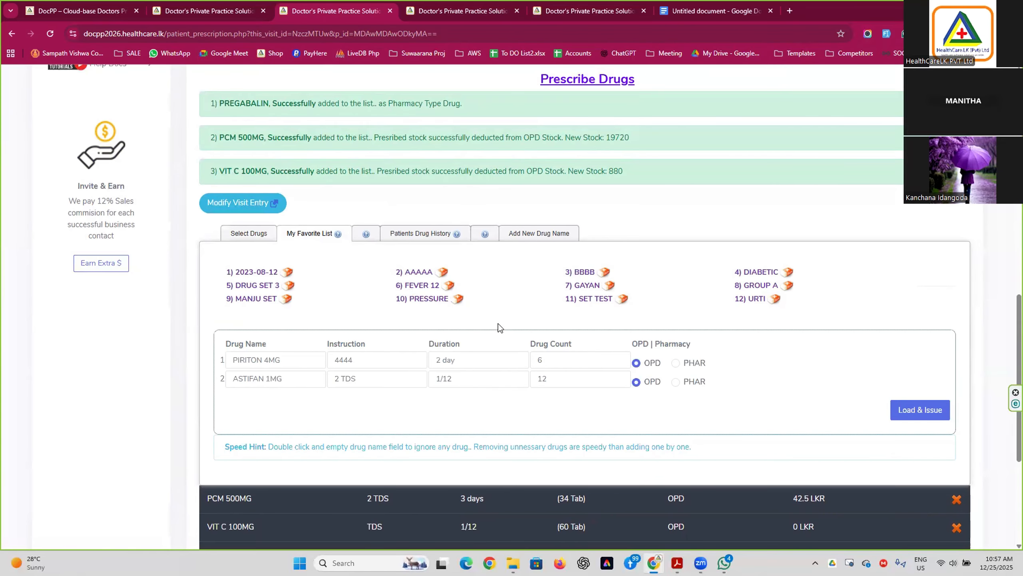
Switch through FEVER 12 and DRUG SET 3 to MANJU SET, blanking its fourth drug ASTIFAN 1MG.
left_click(423, 285)
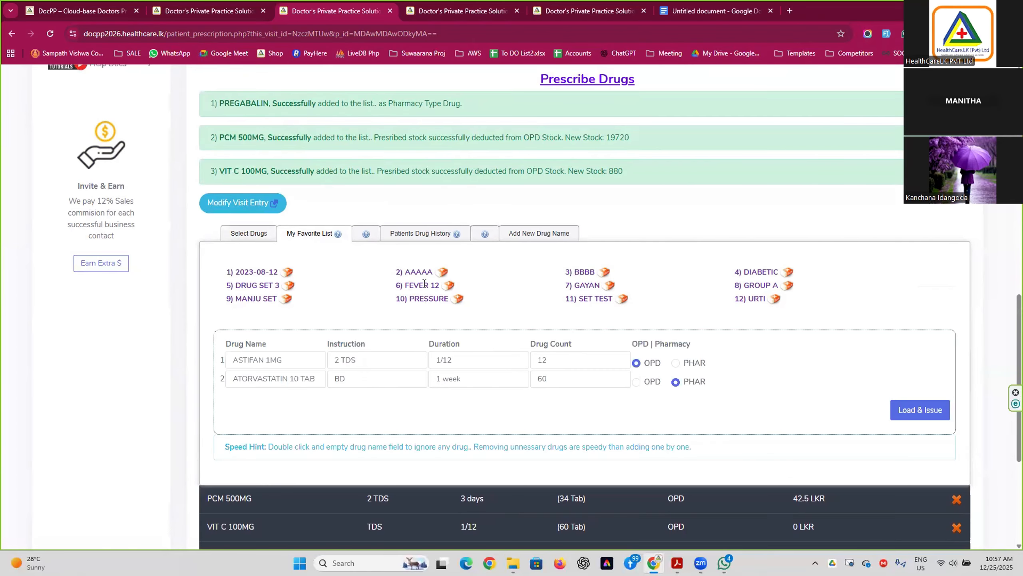
left_click(251, 285)
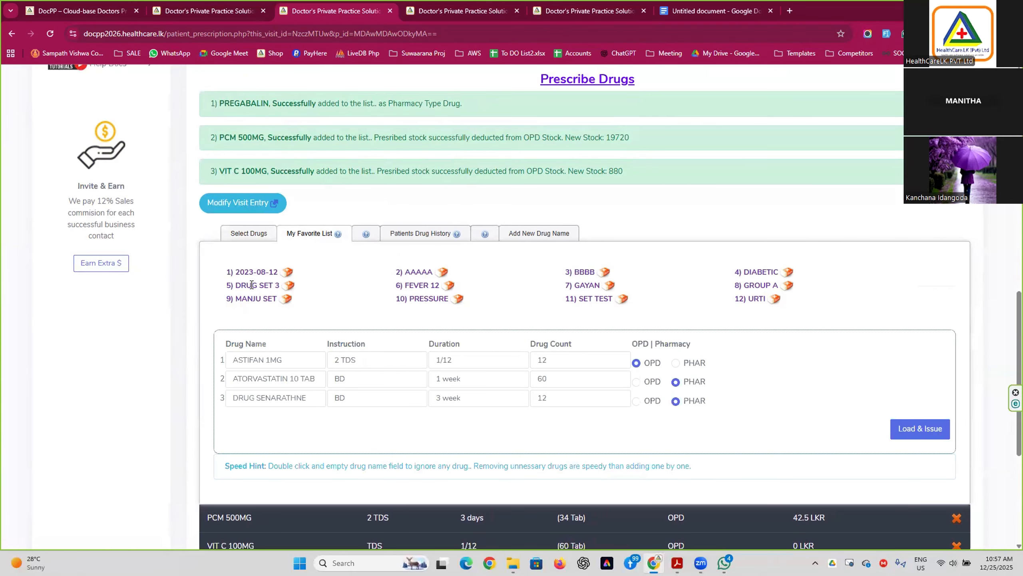
left_click(251, 299)
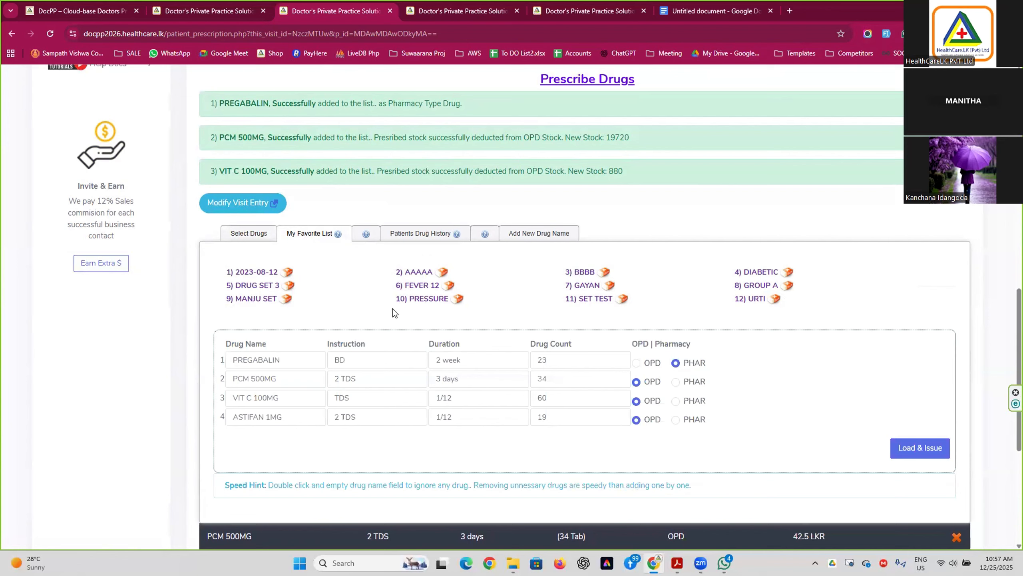
double_click(292, 413)
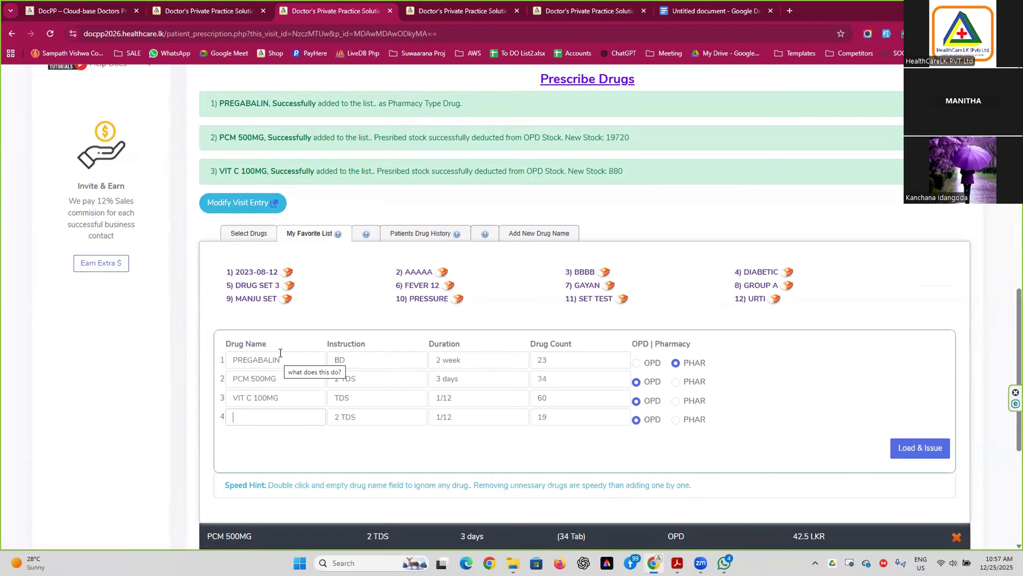
type("r")
key("BackSpace")
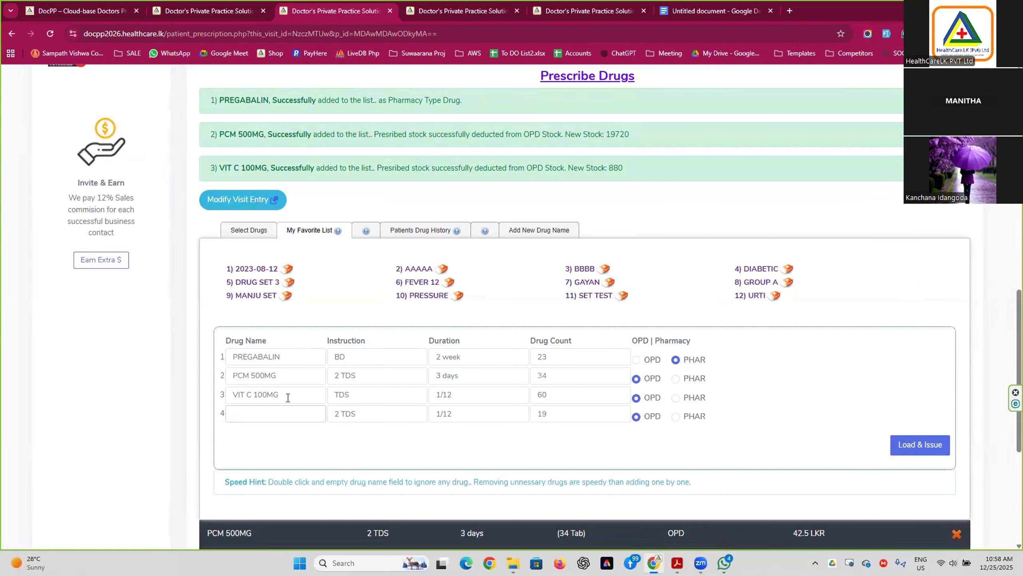
scroll(284, 393, "down", 5)
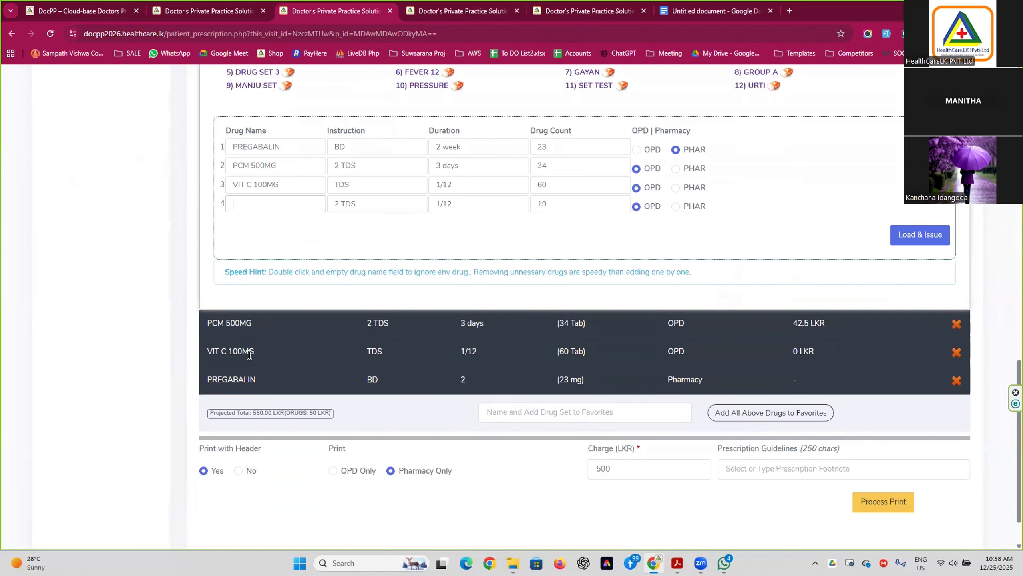
scroll(250, 354, "up", 2)
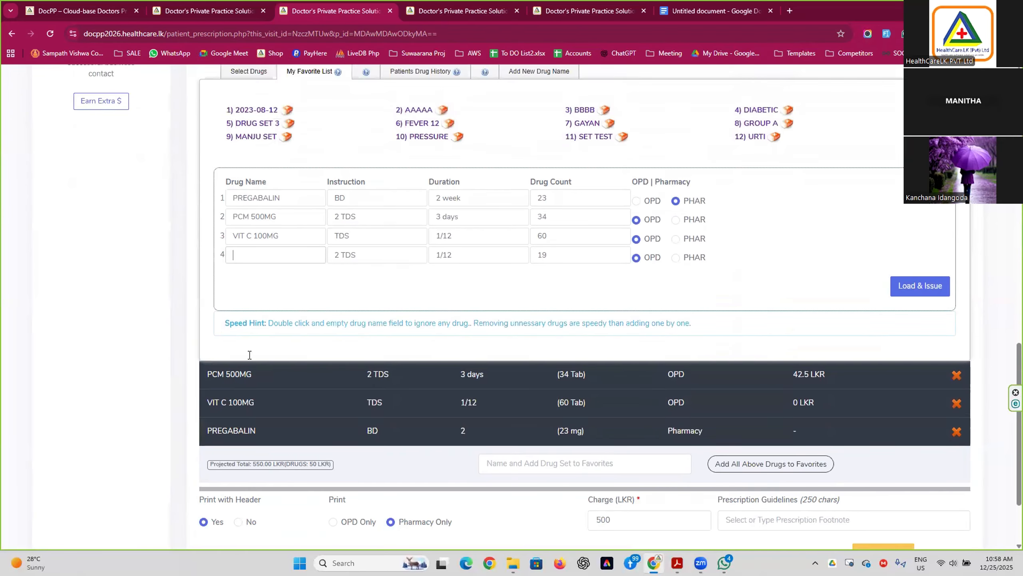
Search the drug list and choose OMEPRAZOL20MG as the first drug.
left_click(249, 126)
type("o")
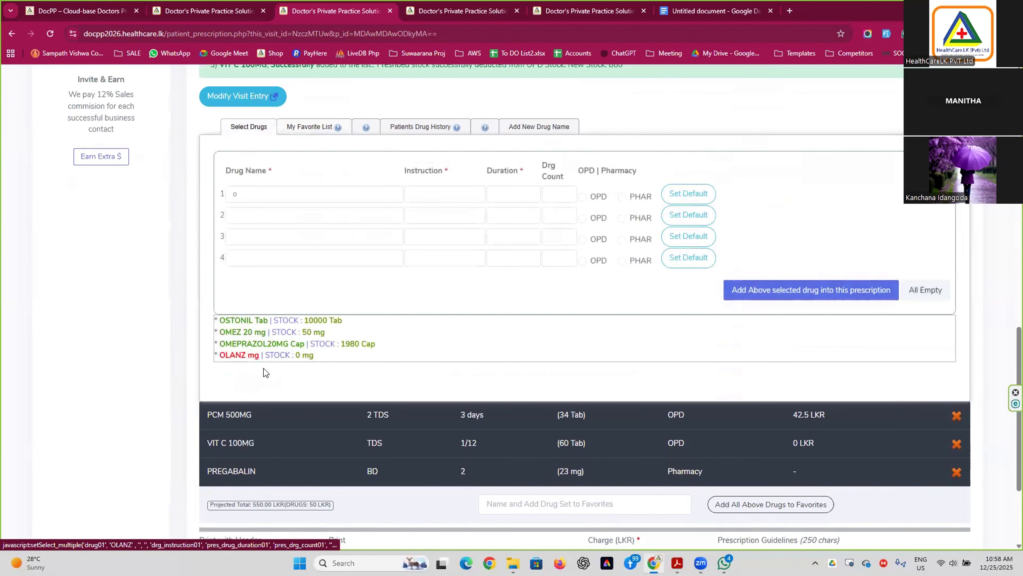
double_click(248, 193)
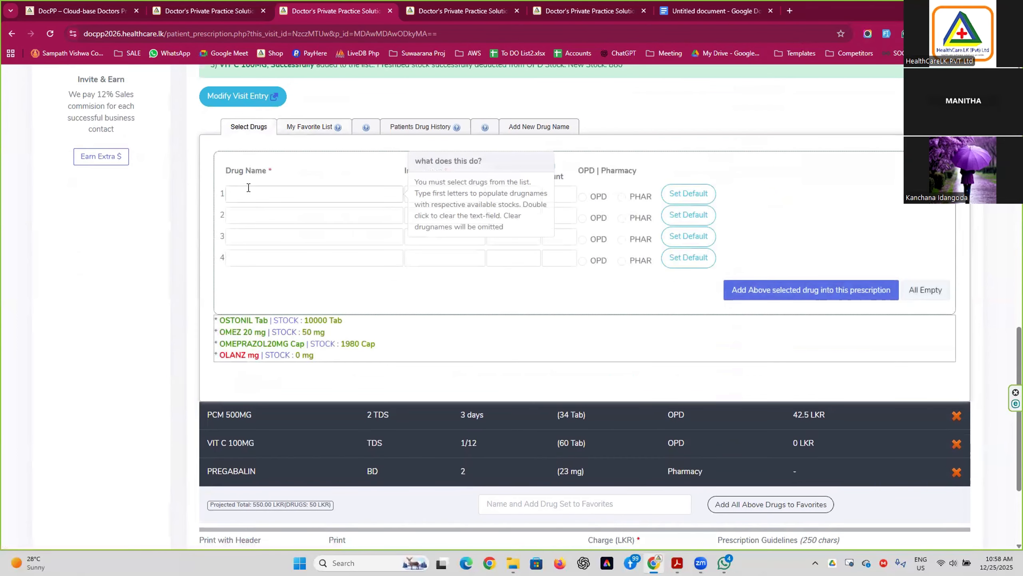
type("pa")
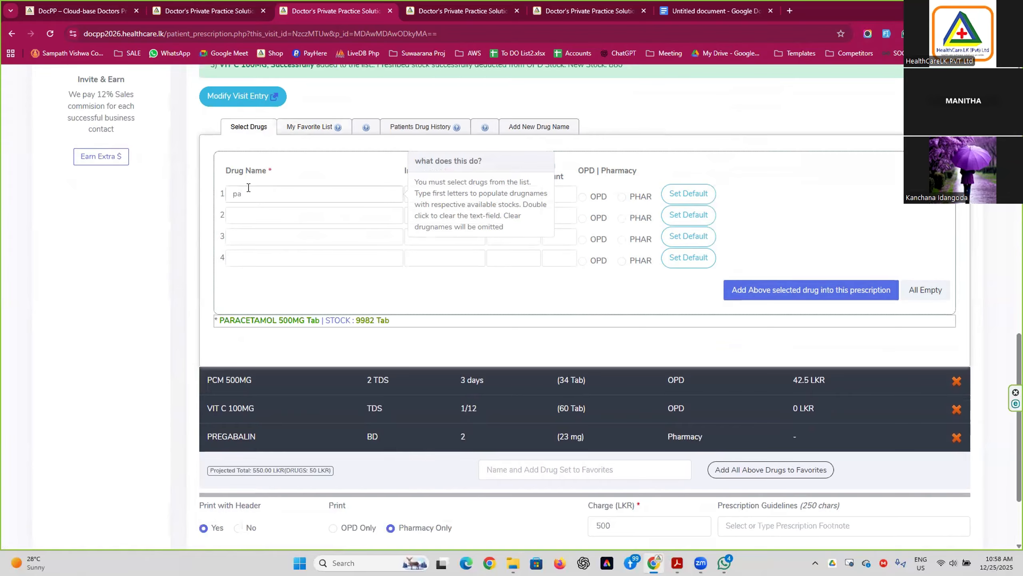
double_click(249, 187)
type("o")
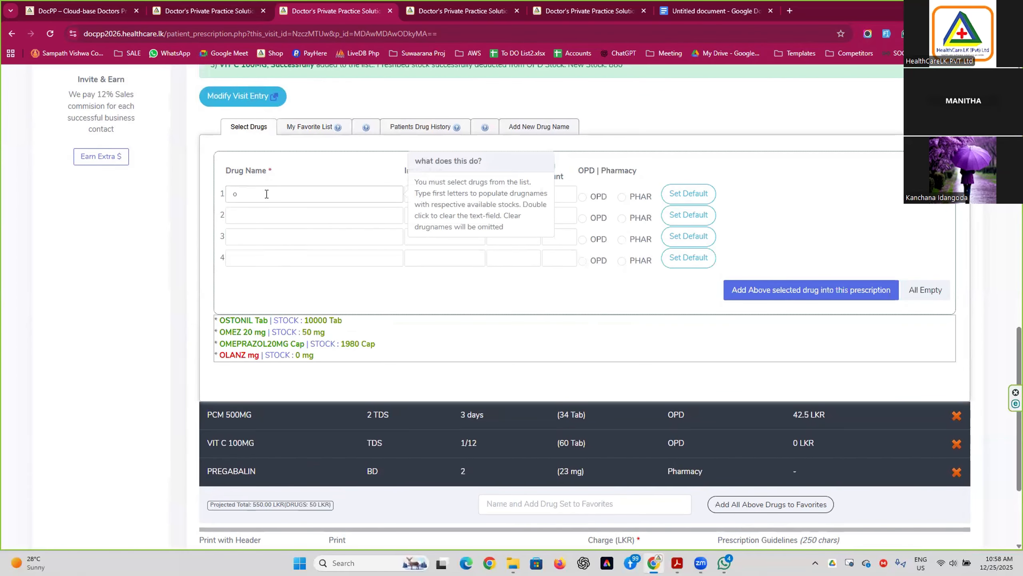
left_click(275, 344)
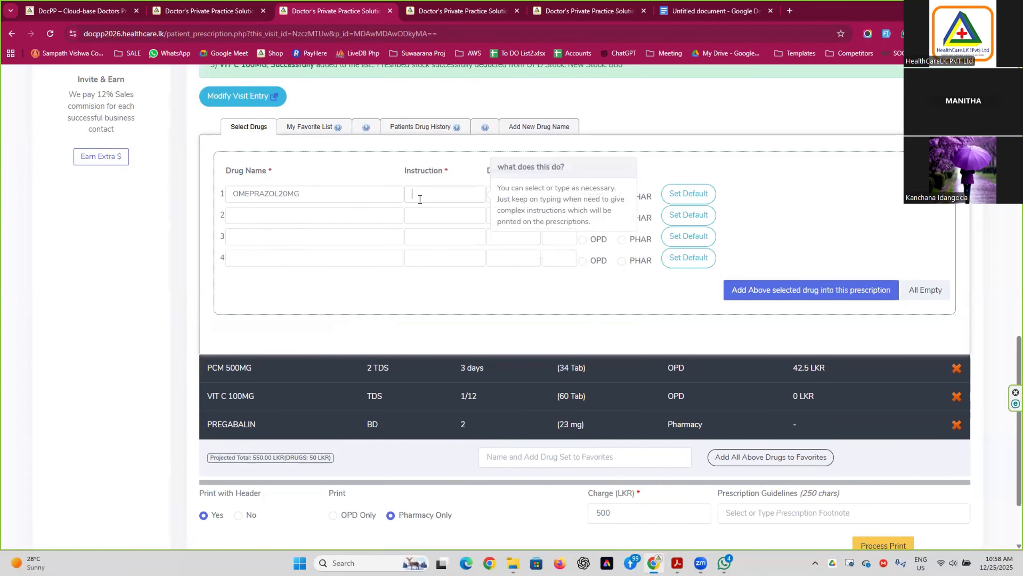
Set the OMEPRAZOL20MG instruction to BD.
left_click(420, 199)
type("t")
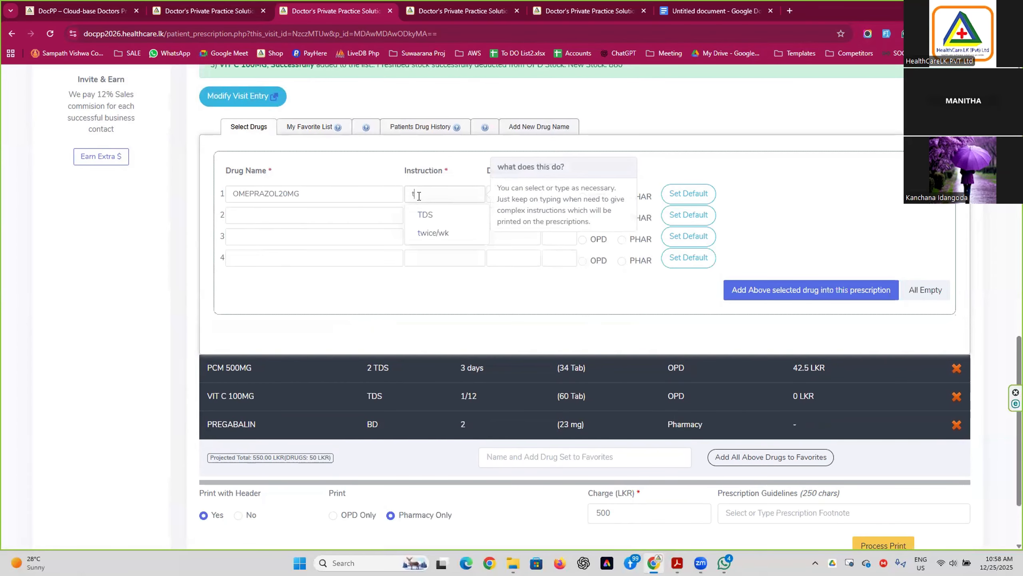
double_click(425, 192)
key("BackSpace")
type("b")
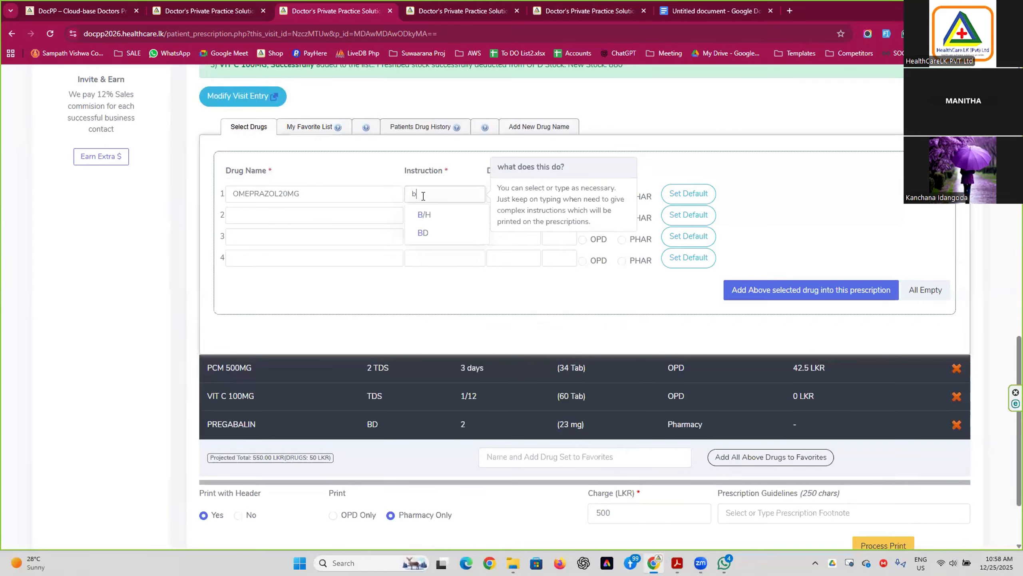
left_click(422, 233)
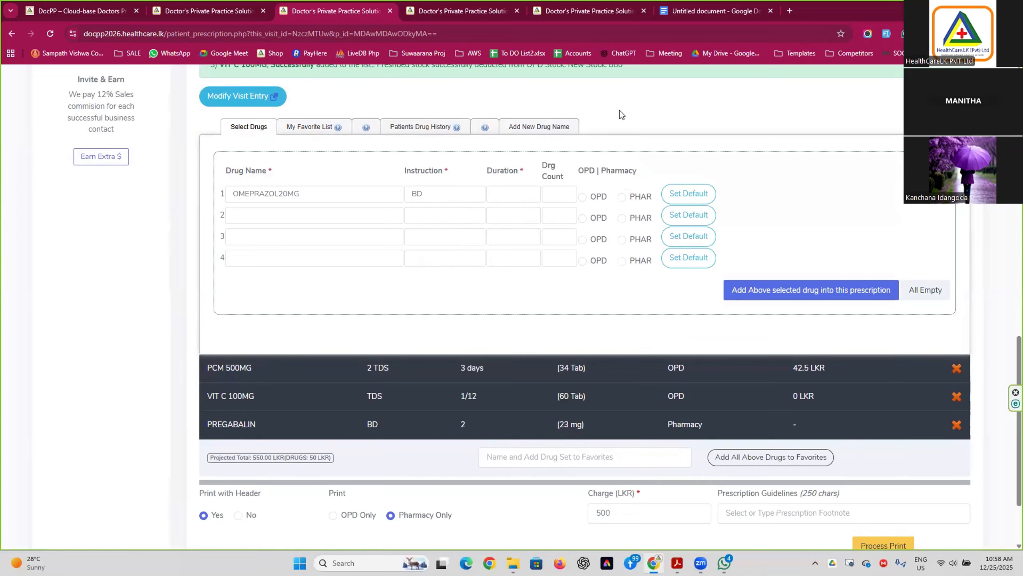
Set row 1 to 2 week duration and drug count 12, dispensed from the pharmacy.
left_click(524, 194)
type("1")
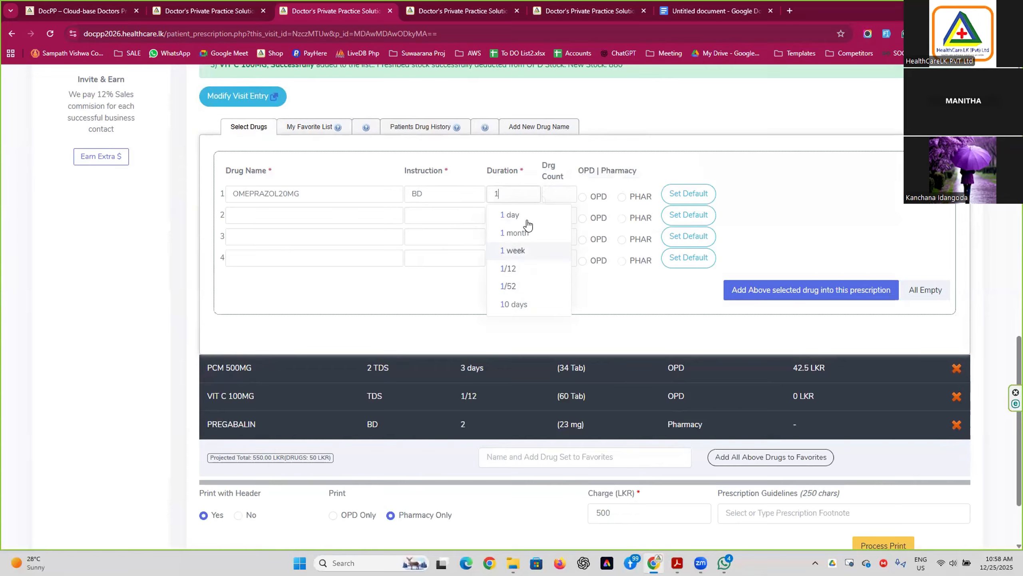
key("BackSpace")
type("2")
left_click(551, 251)
mouse_move(582, 261)
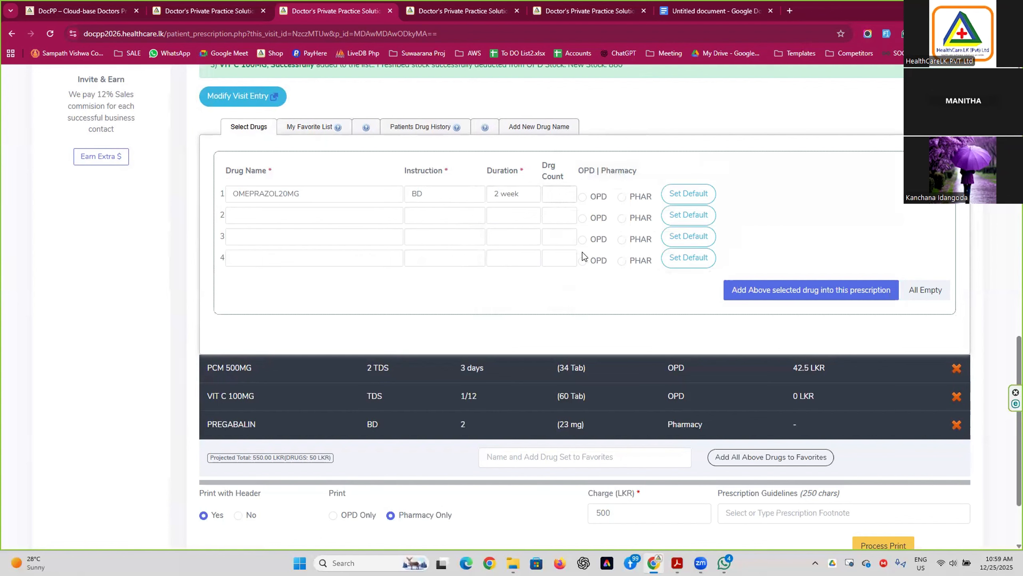
type("12")
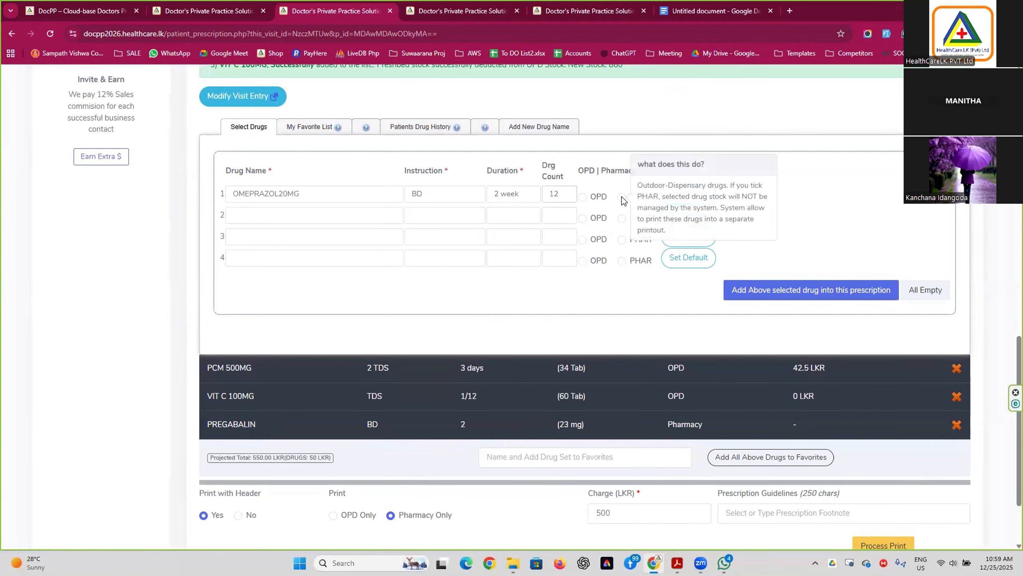
left_click(622, 197)
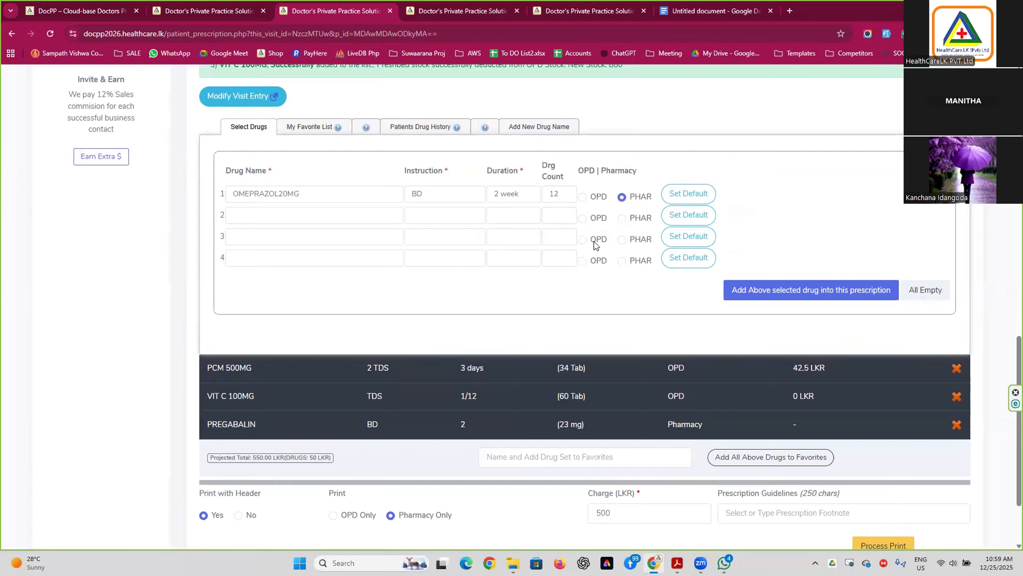
mouse_move(581, 197)
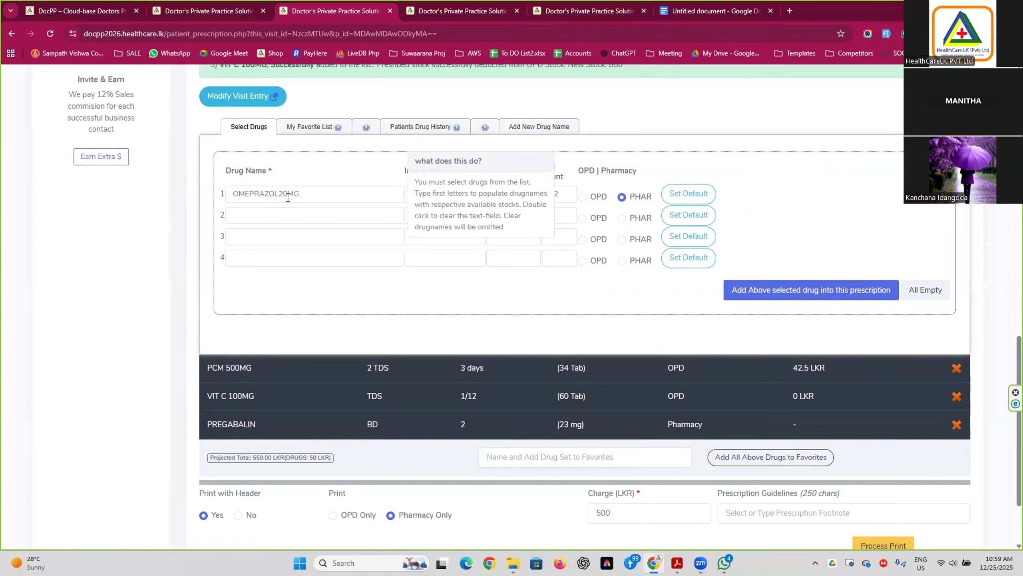
Save row 1's settings as OMEPRAZOL20MG's default and pick OMEPRAZOL20MG Cap in row 2.
left_click(695, 198)
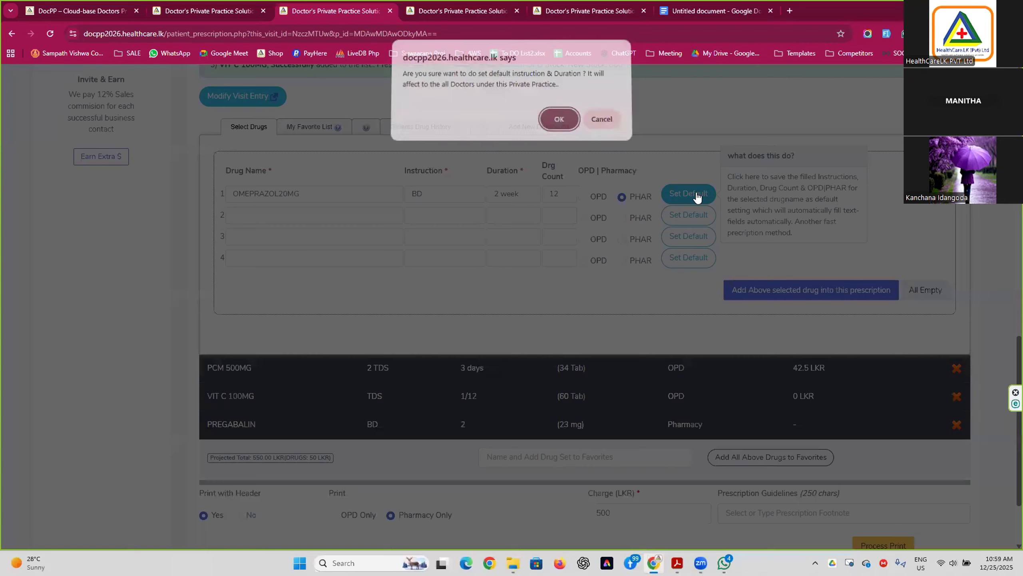
left_click(559, 123)
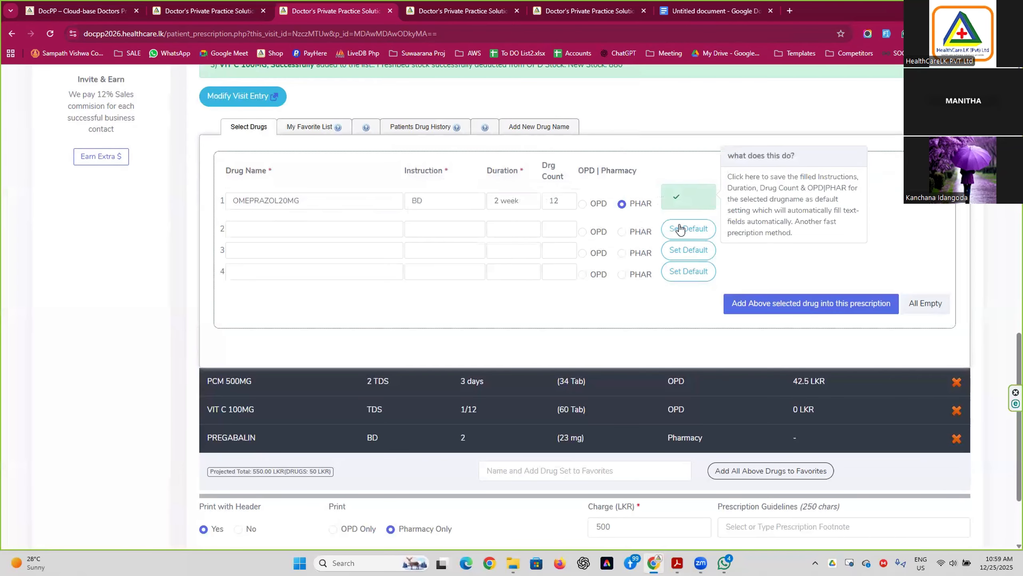
left_click(331, 231)
type("om")
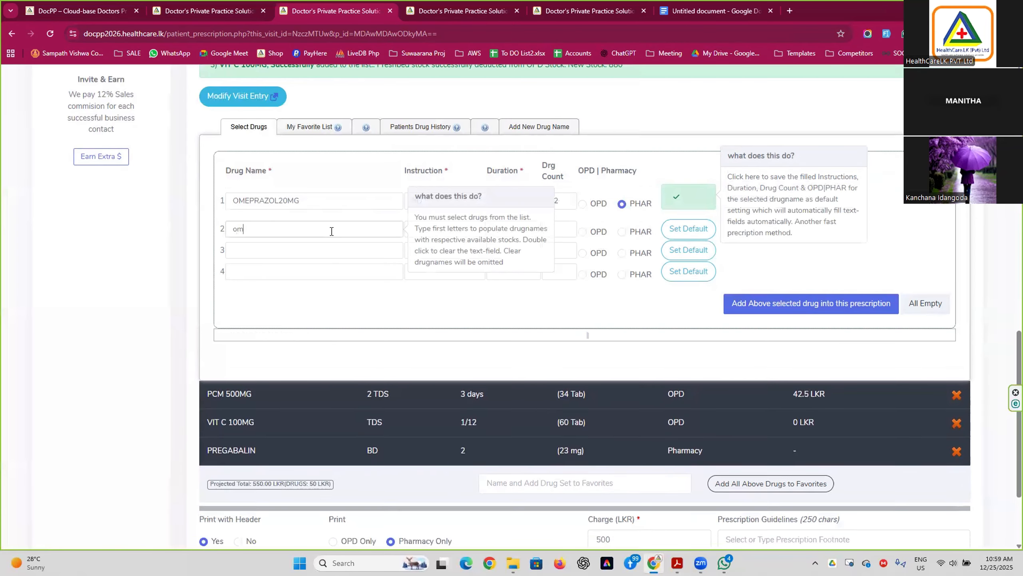
left_click(293, 346)
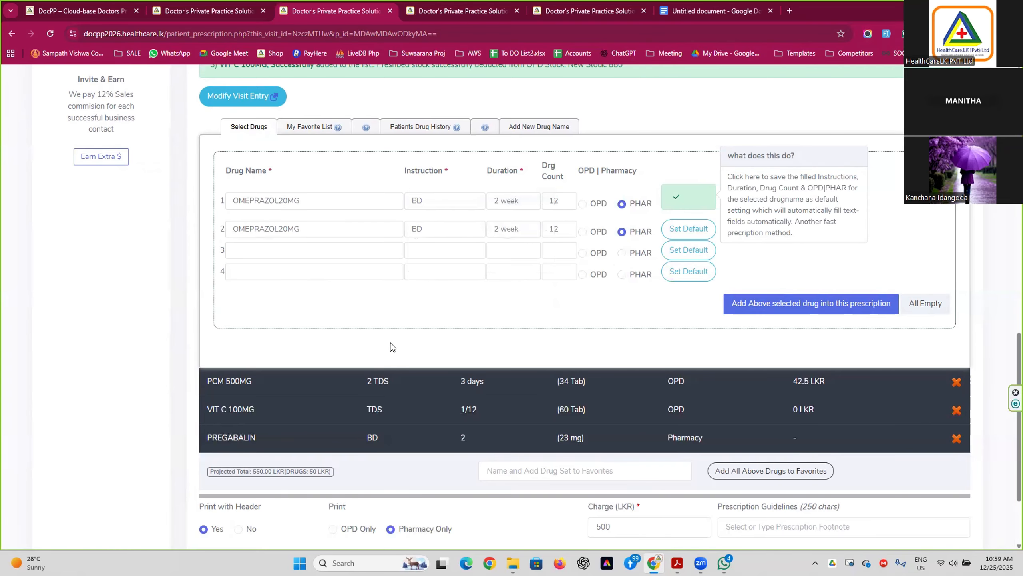
Re-enter OMEPRAZOL20MG Cap in row 2 and add it to the prescription.
double_click(345, 226)
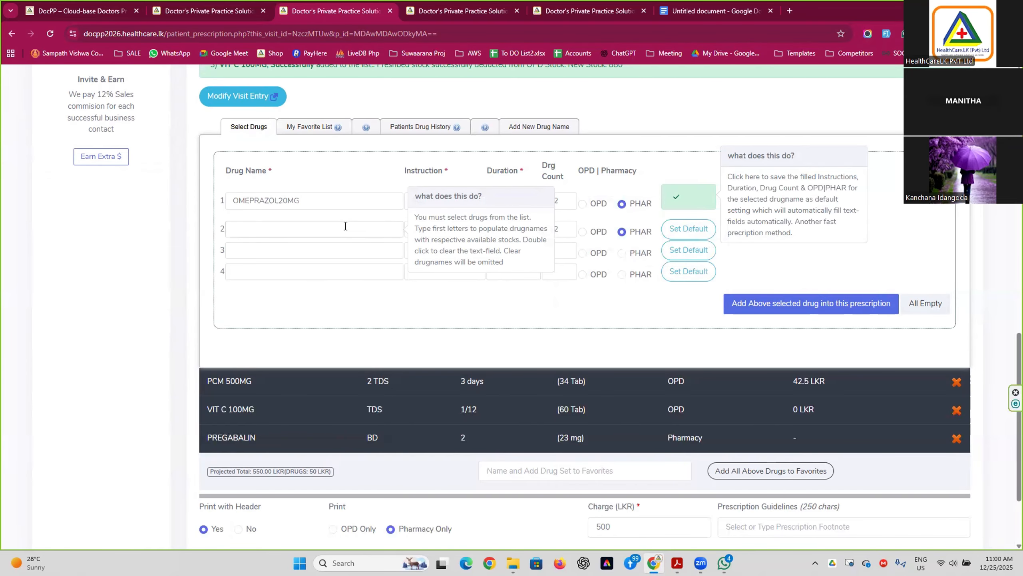
type("om")
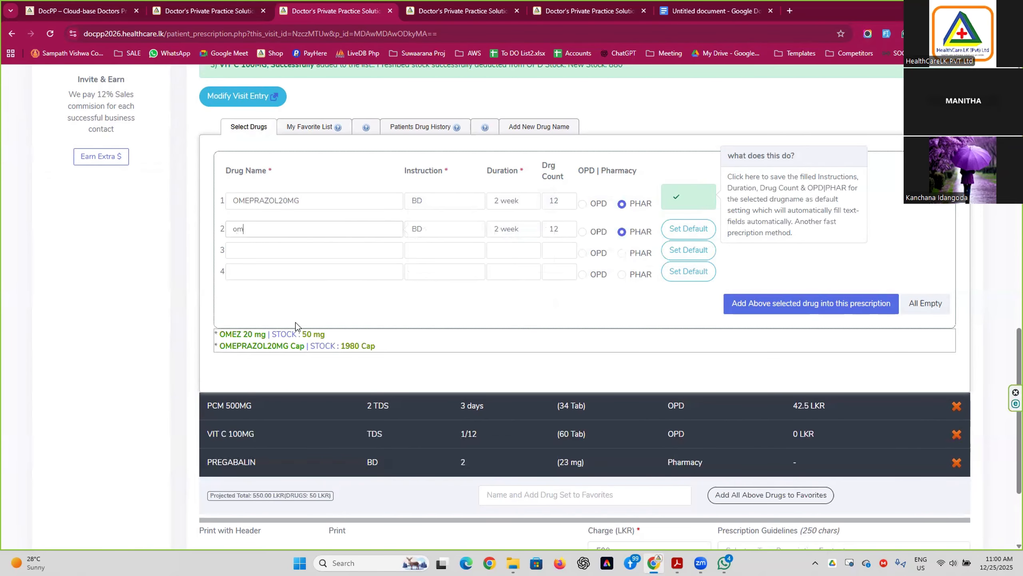
left_click(295, 346)
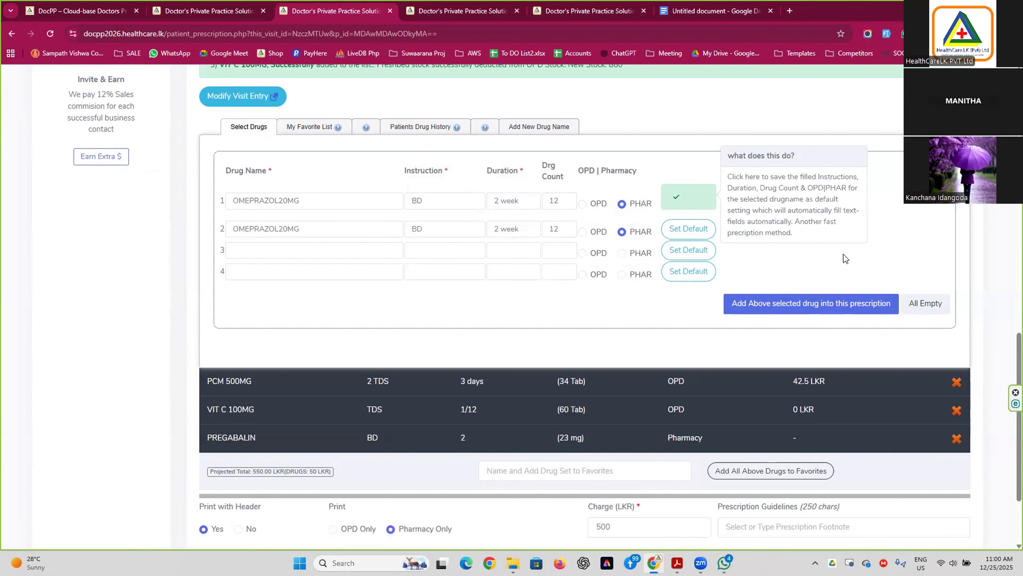
left_click(808, 303)
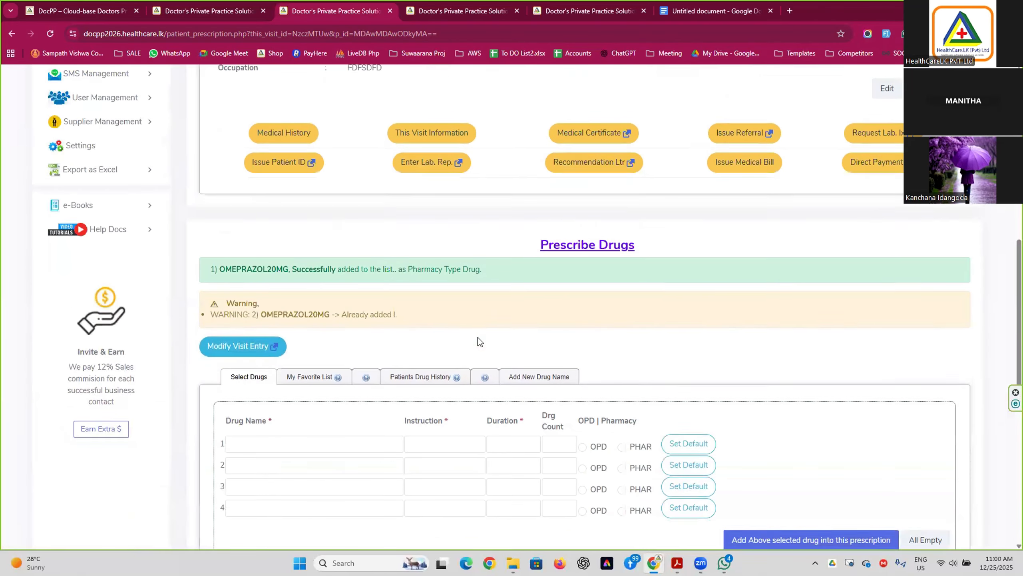
Save the four prescribed drugs as a favourite drug set named 'MY FAV 33'.
left_click_drag(262, 308, 439, 312)
left_click_drag(293, 263, 485, 269)
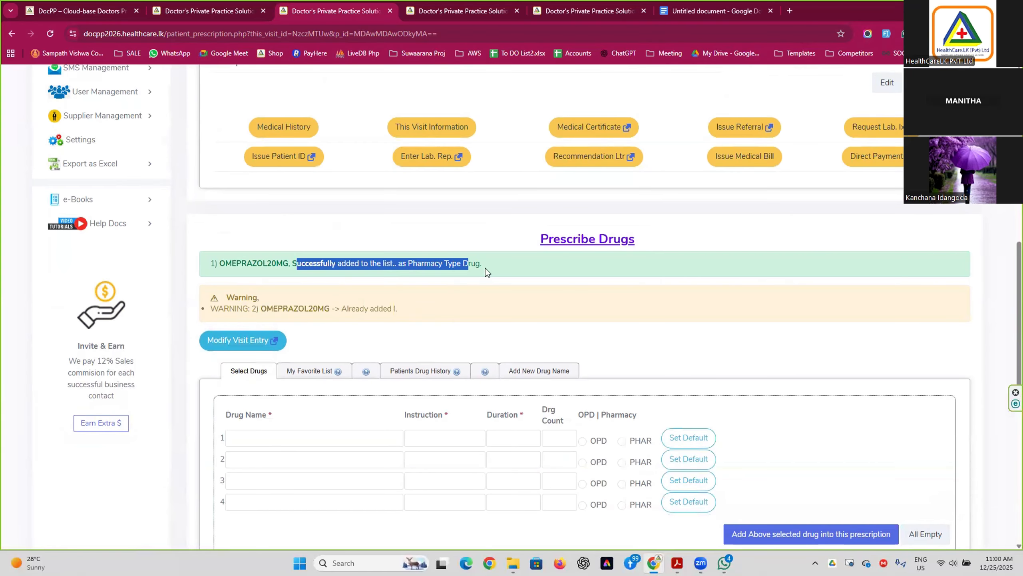
scroll(565, 347, "down", 6)
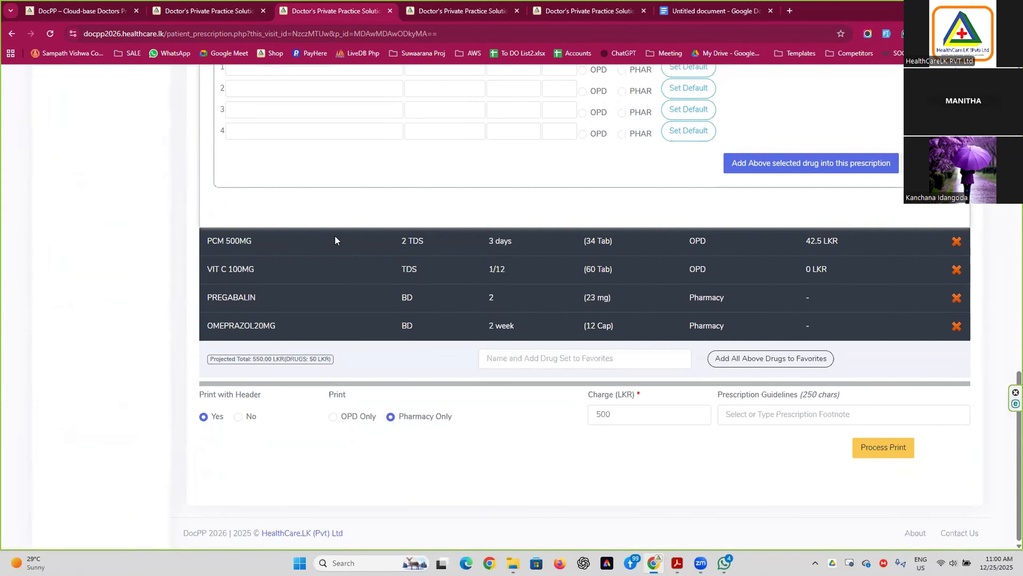
left_click(553, 353)
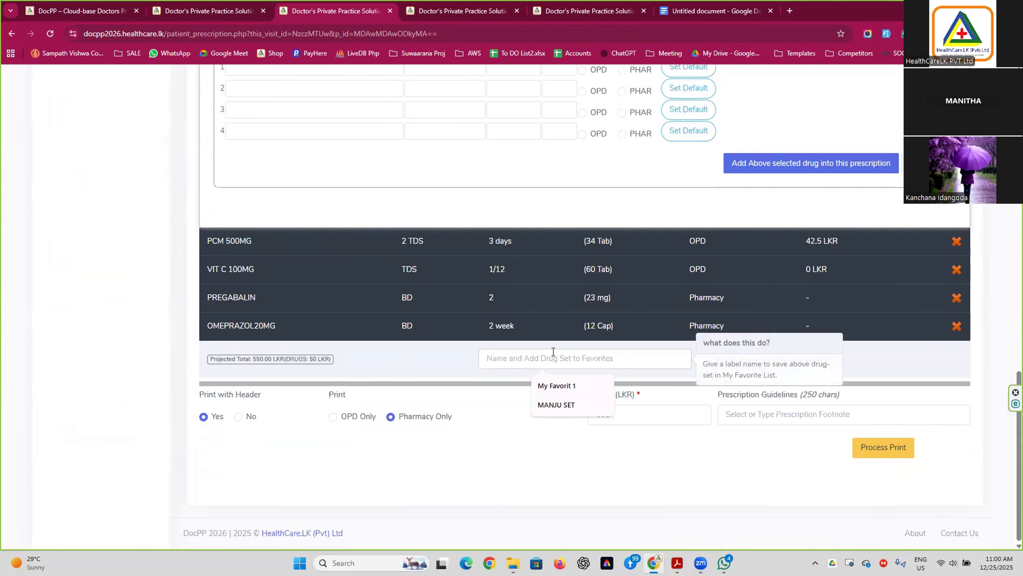
type("MY FAV 33")
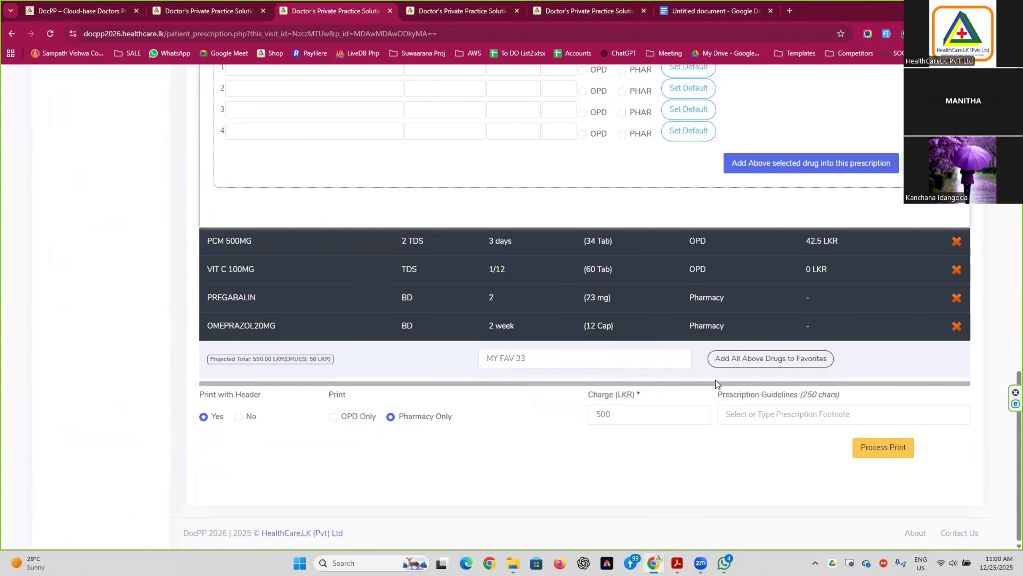
left_click(733, 363)
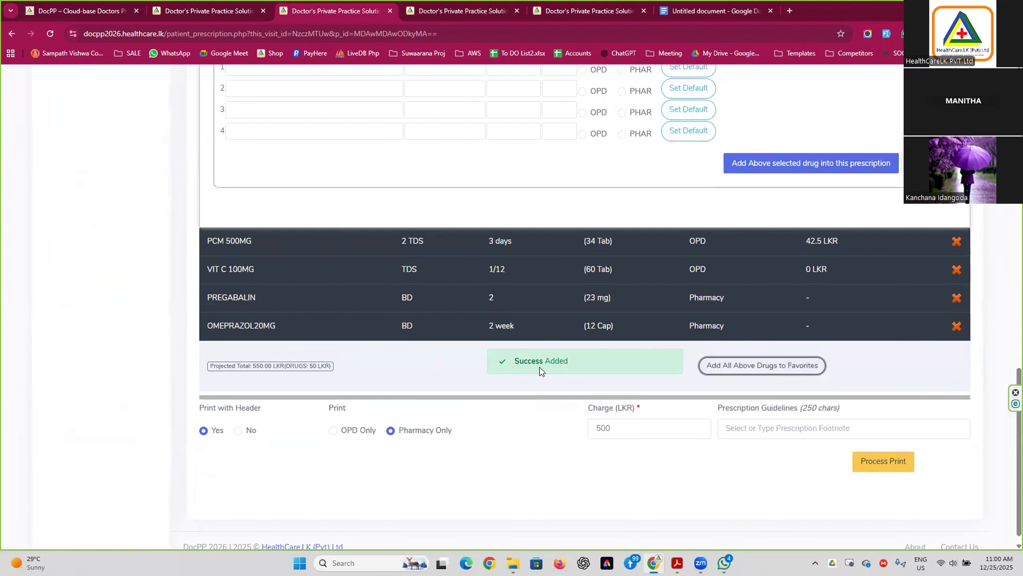
scroll(540, 367, "down", 1)
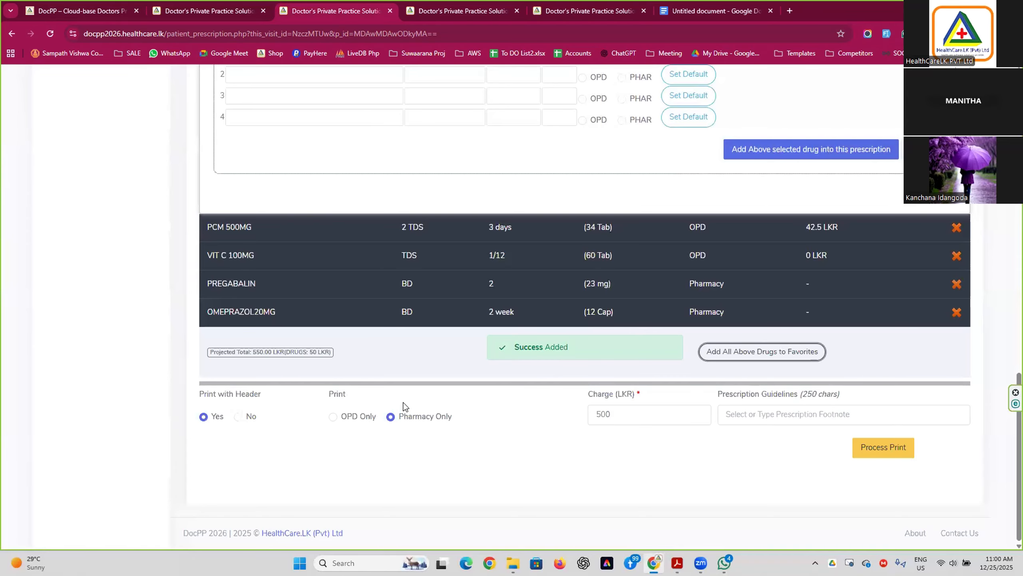
Replace the 500 doctor's charge with 0 LKR.
left_click(864, 448)
mouse_move(612, 413)
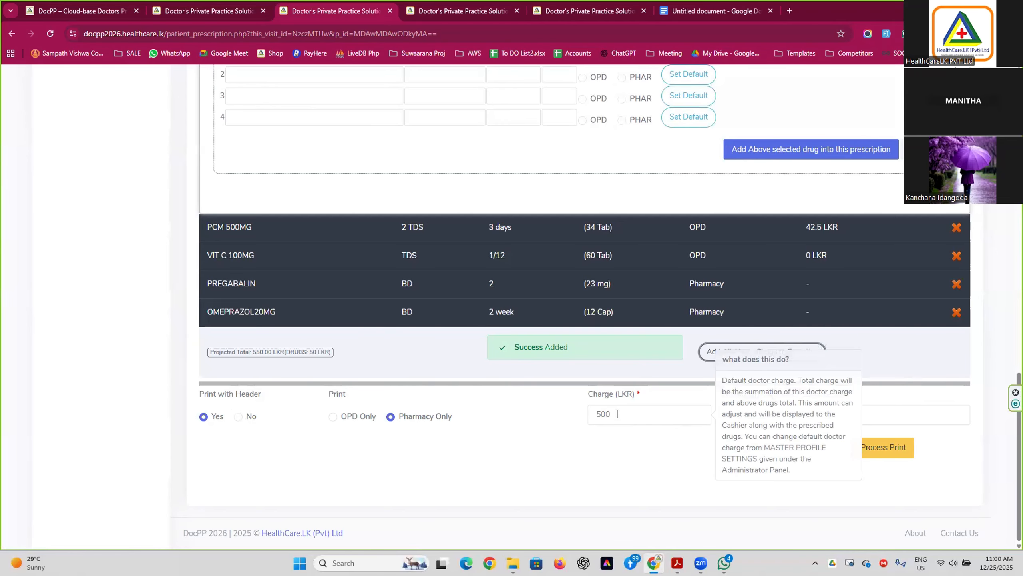
double_click(617, 413)
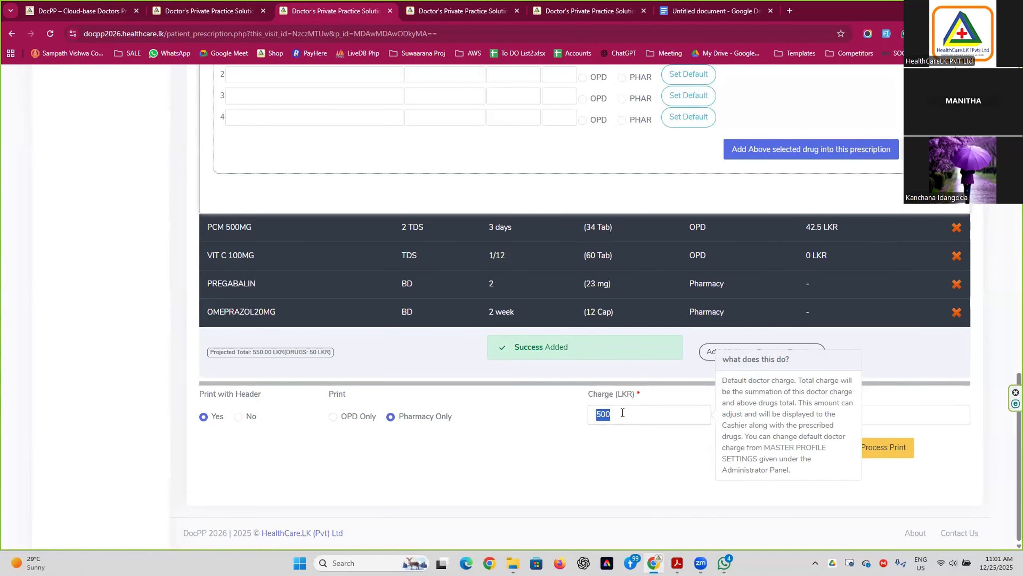
type("0")
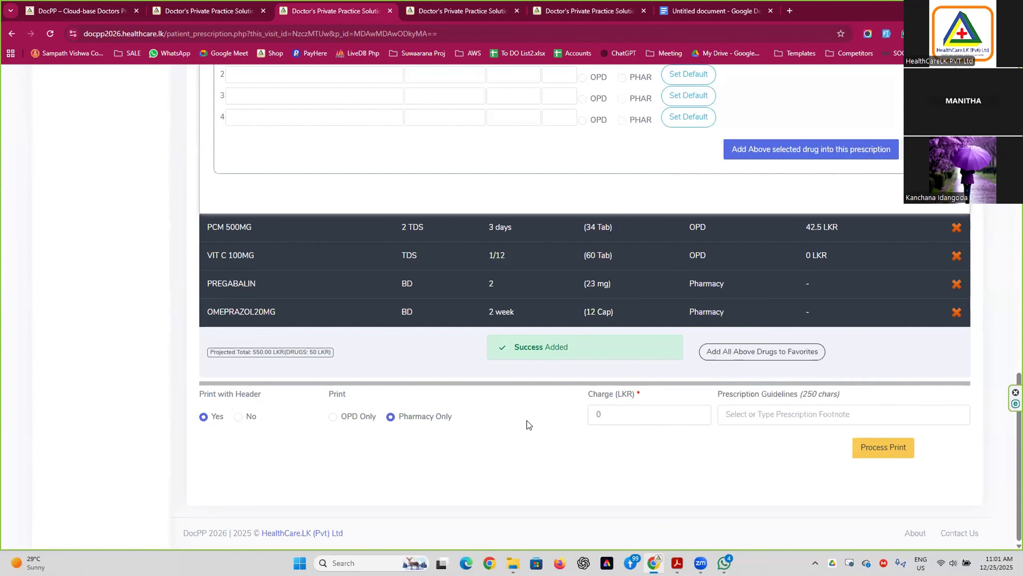
Add the footnote 'Prescription' in the prescription guidelines.
mouse_move(739, 422)
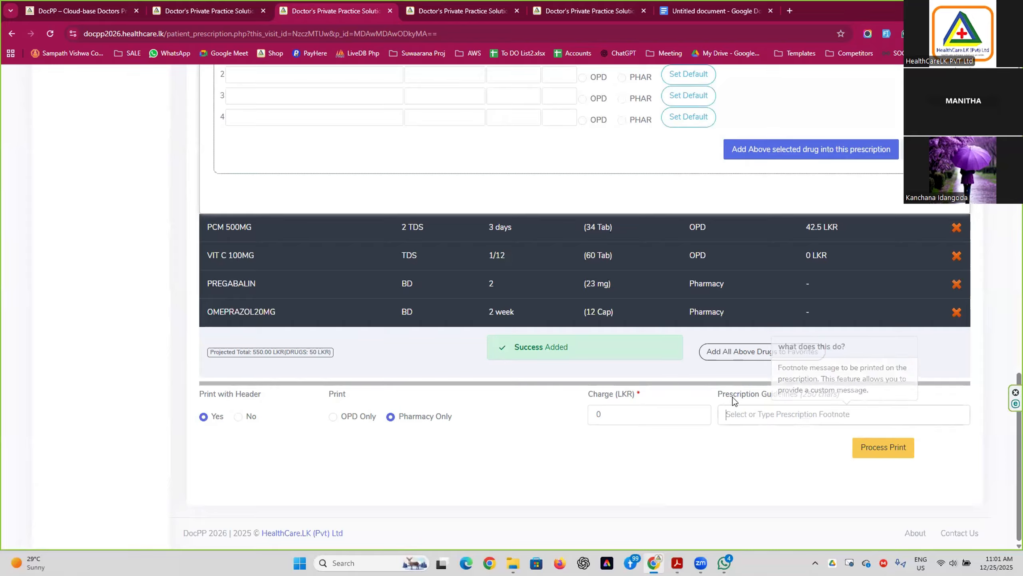
left_click(758, 413)
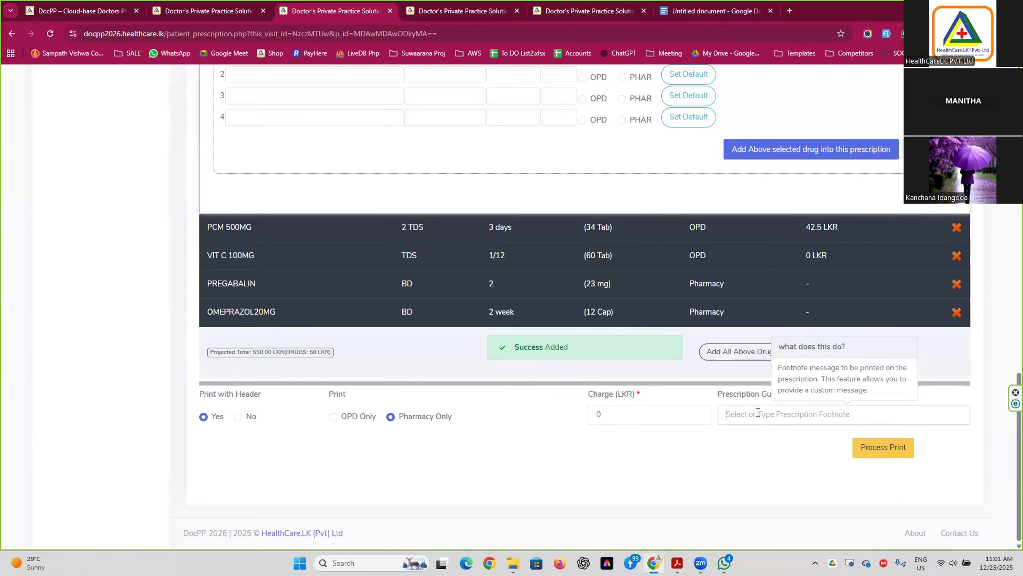
left_click_drag(607, 418, 478, 403)
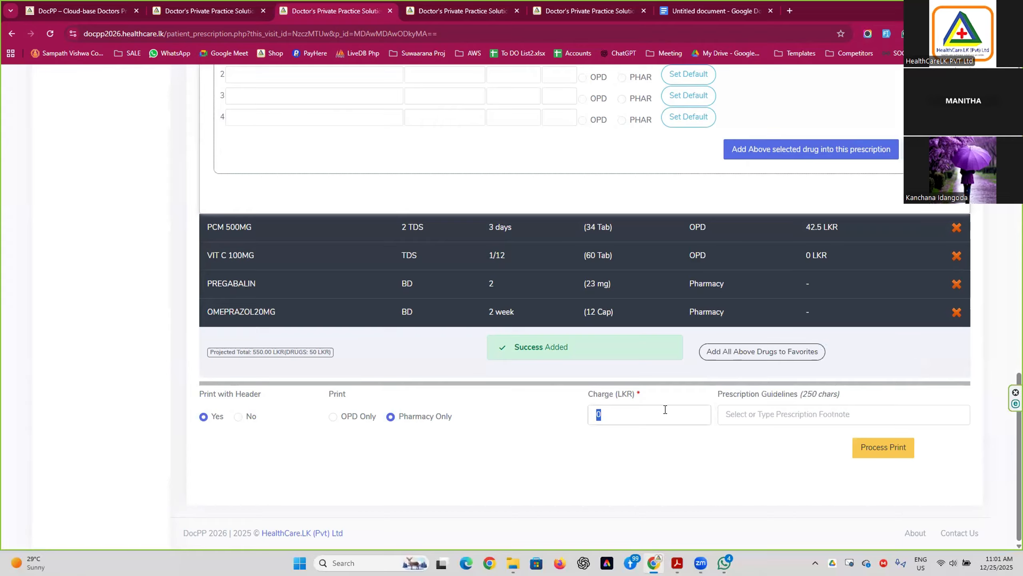
mouse_move(665, 410)
mouse_move(623, 413)
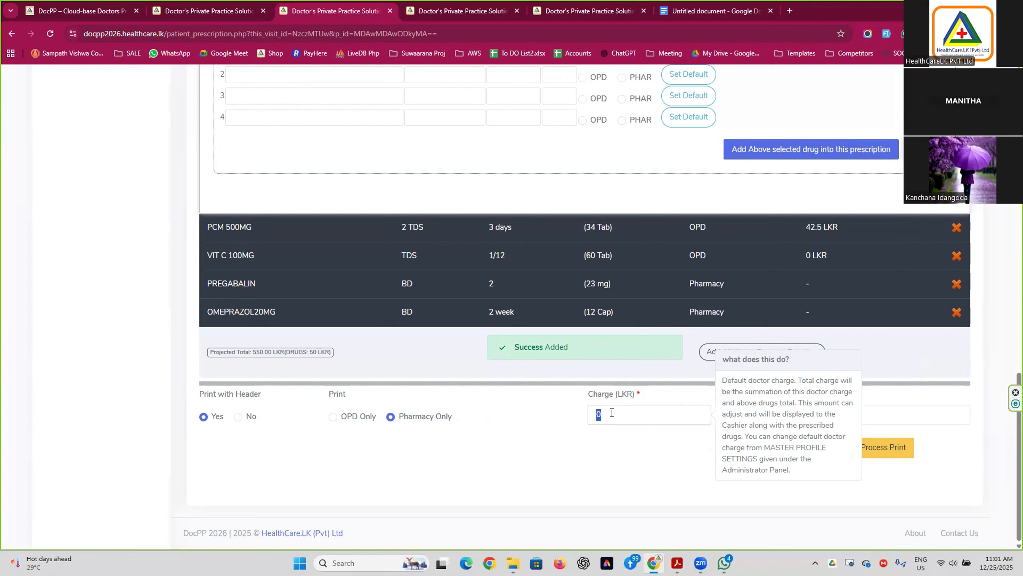
mouse_move(762, 414)
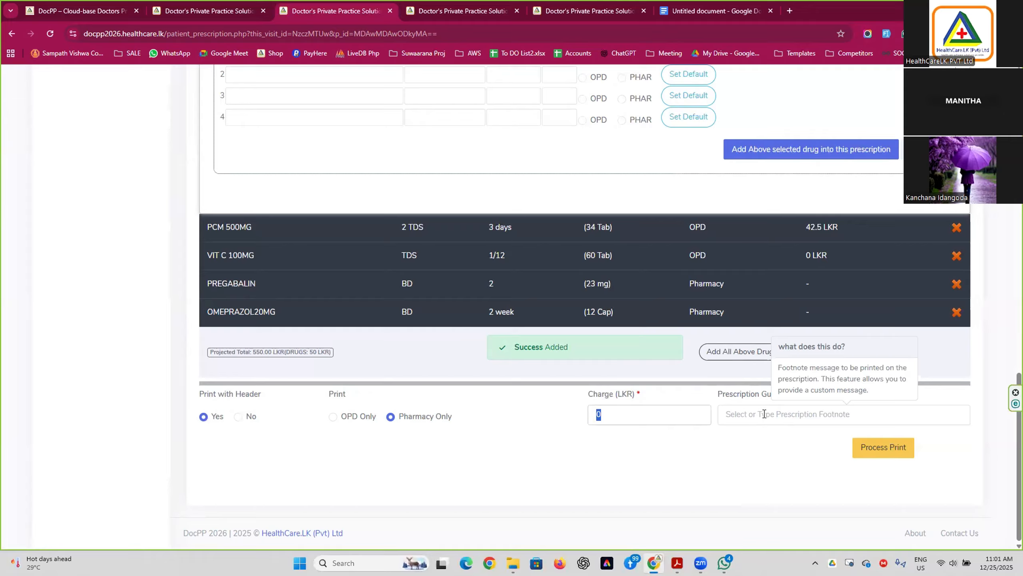
left_click(801, 402)
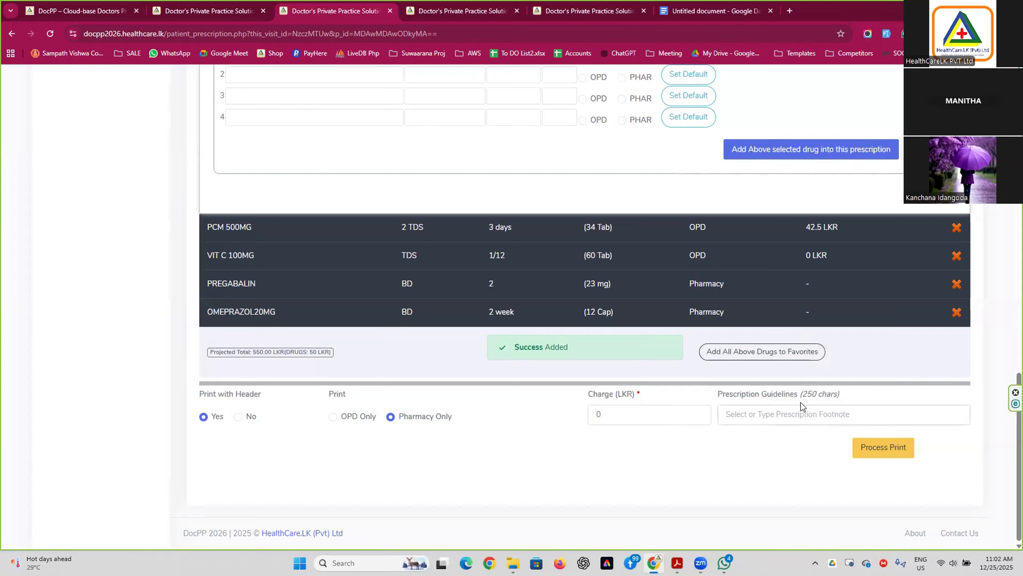
type("Prescription footnote")
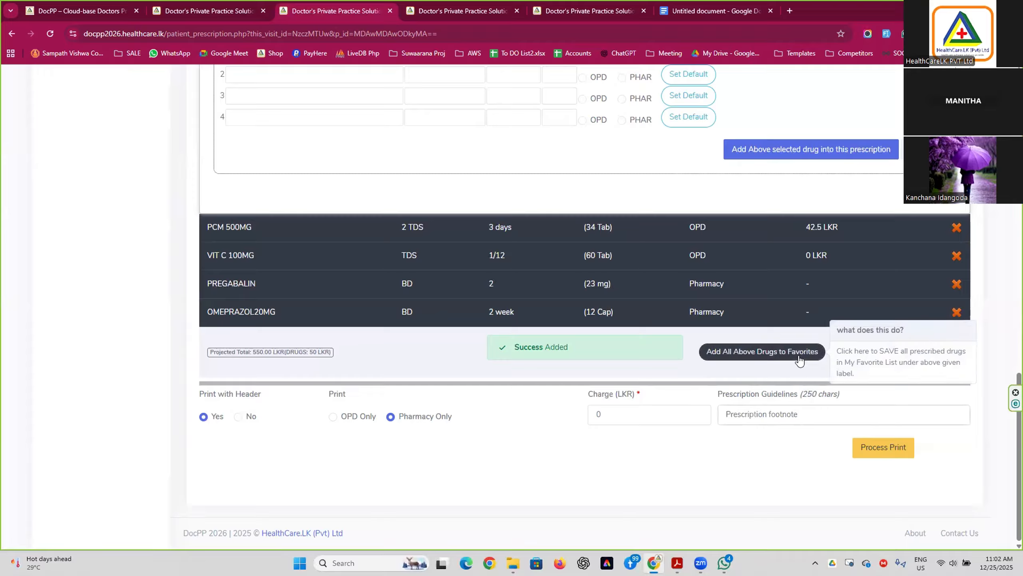
mouse_move(801, 417)
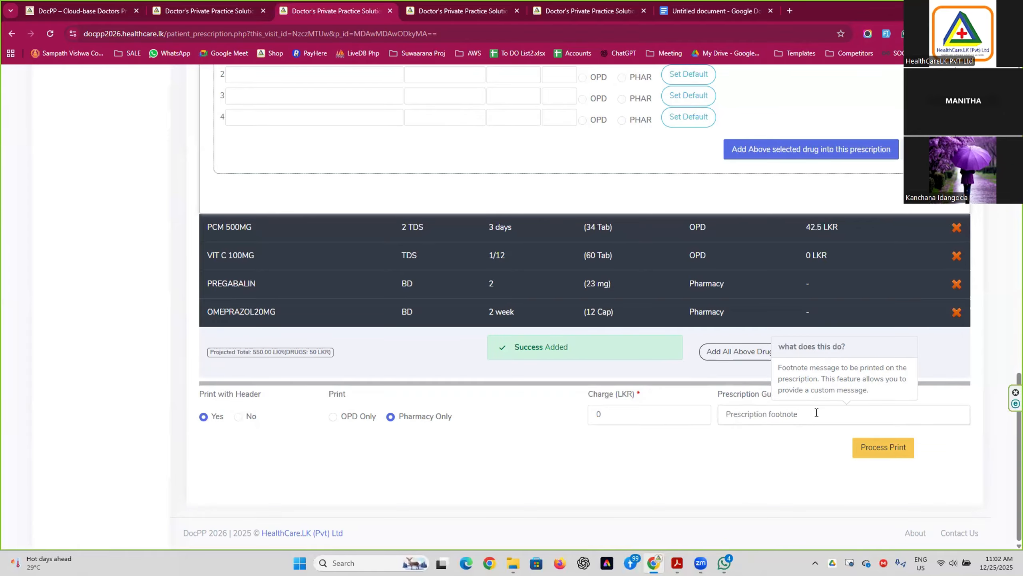
Process the prescription and open the pharmacy prescription PDF in a new tab.
left_click(882, 448)
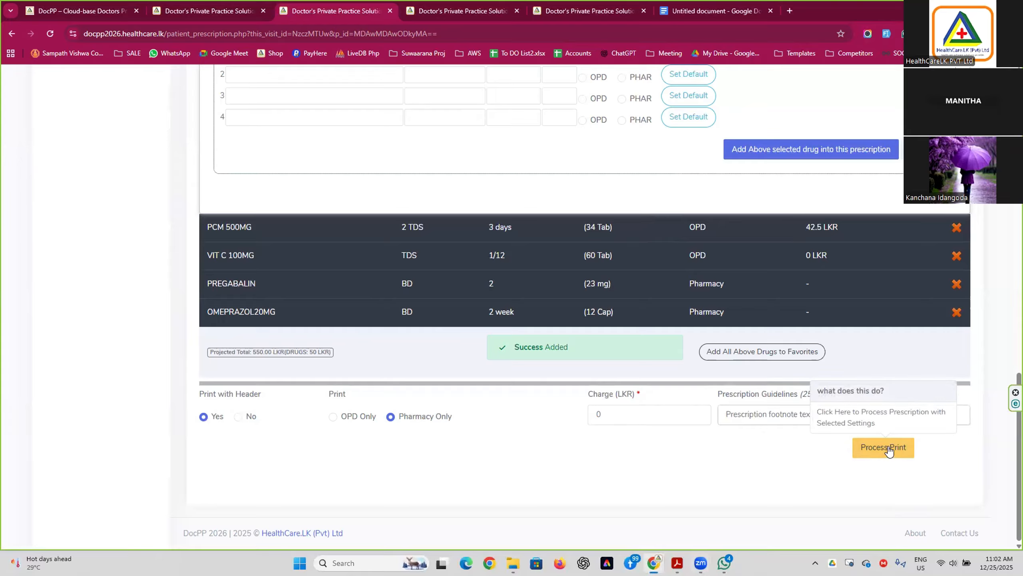
scroll(641, 410, "down", 3)
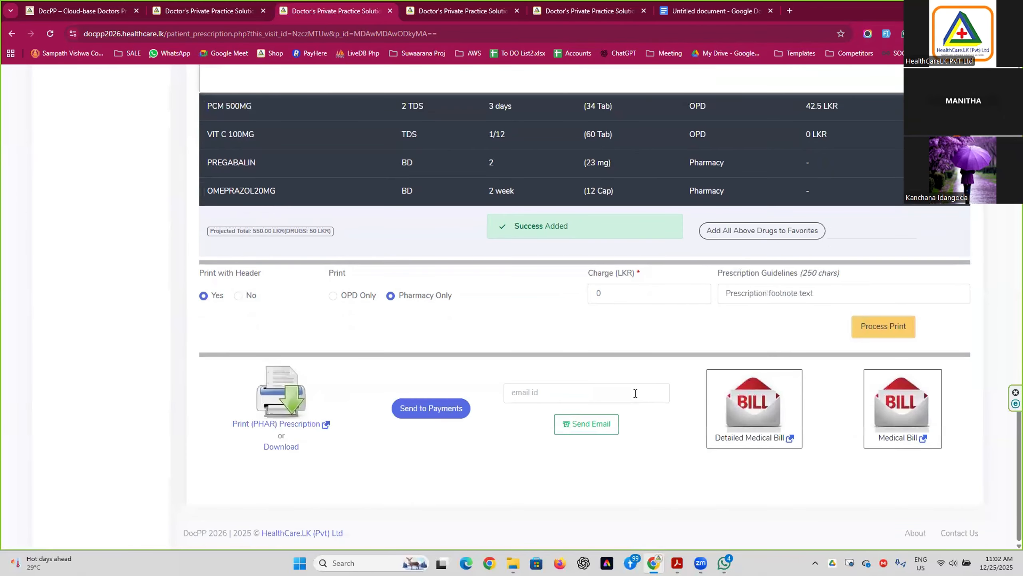
left_click(277, 398)
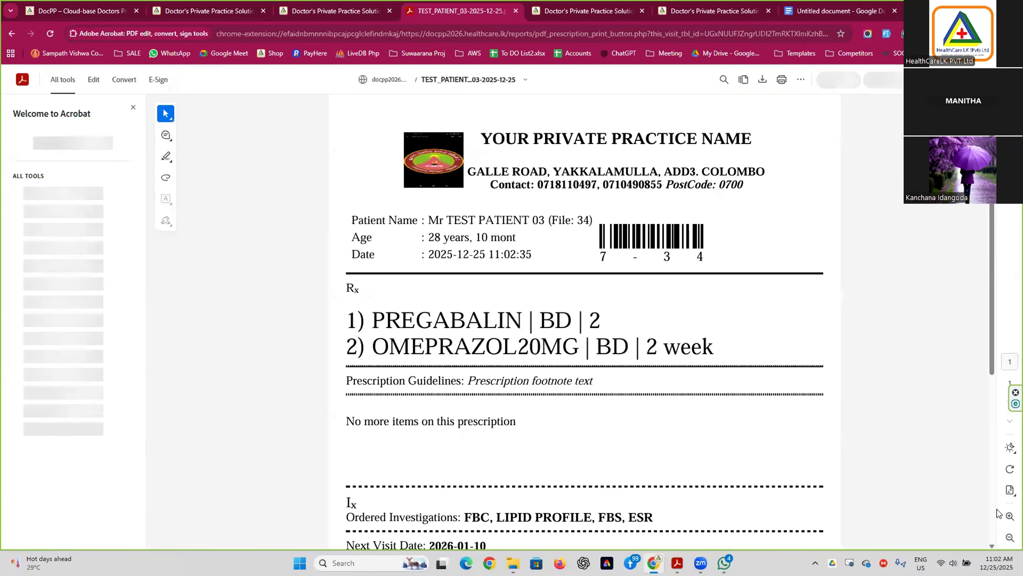
left_click(1010, 537)
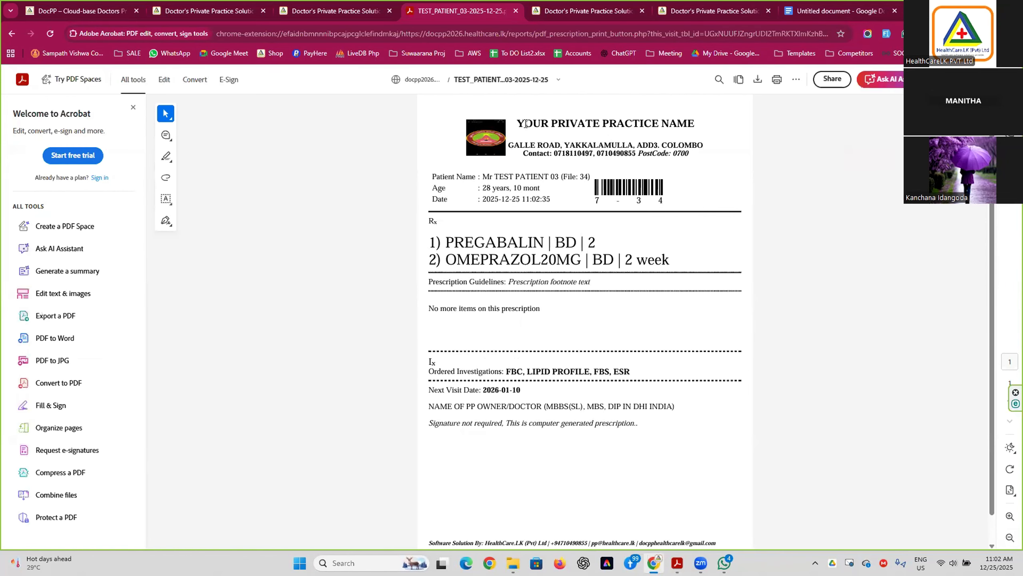
left_click_drag(517, 123, 690, 155)
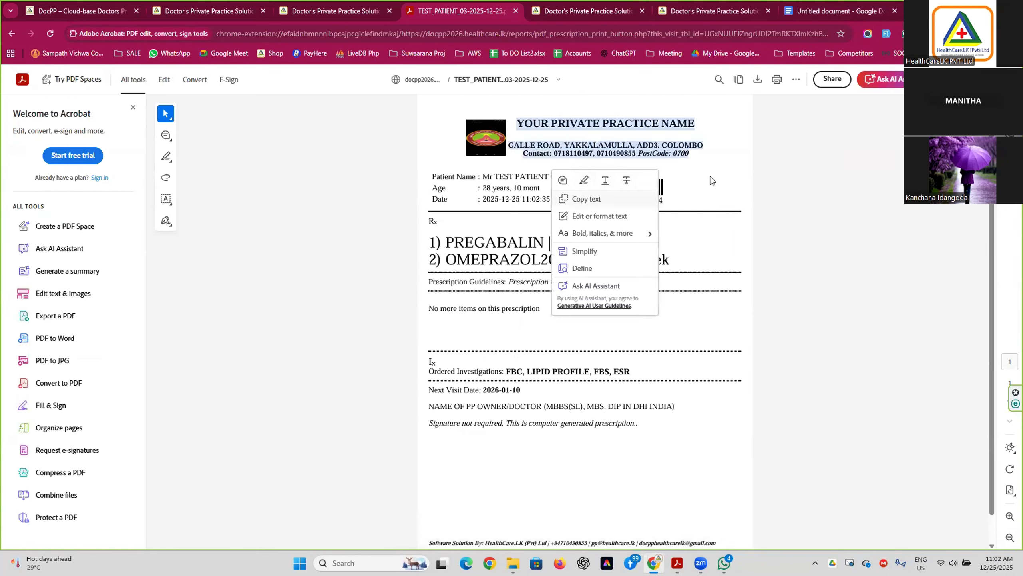
left_click(543, 195)
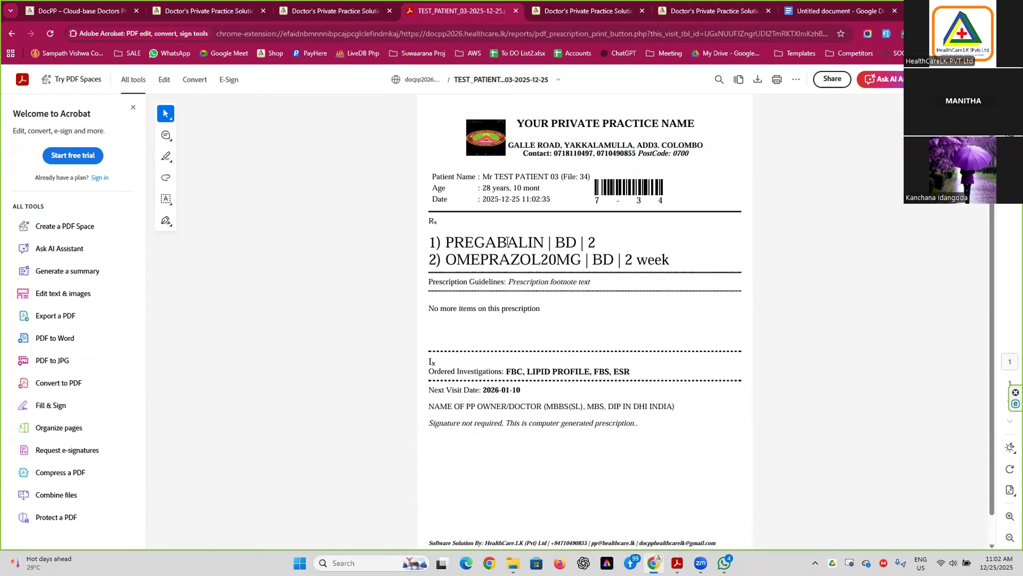
left_click(448, 243)
left_click_drag(531, 242, 670, 260)
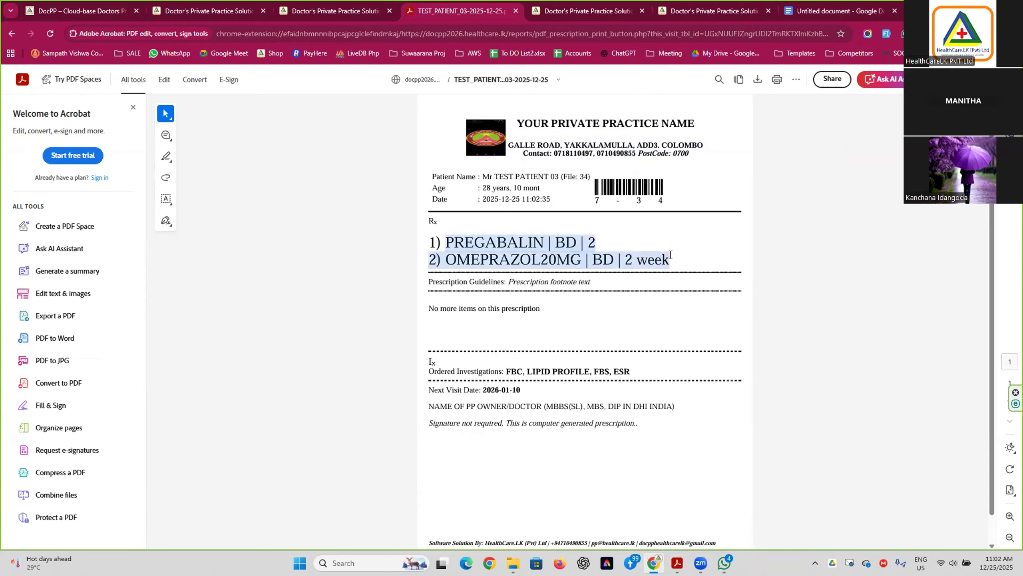
left_click(476, 242)
left_click_drag(448, 241, 686, 257)
left_click(648, 259)
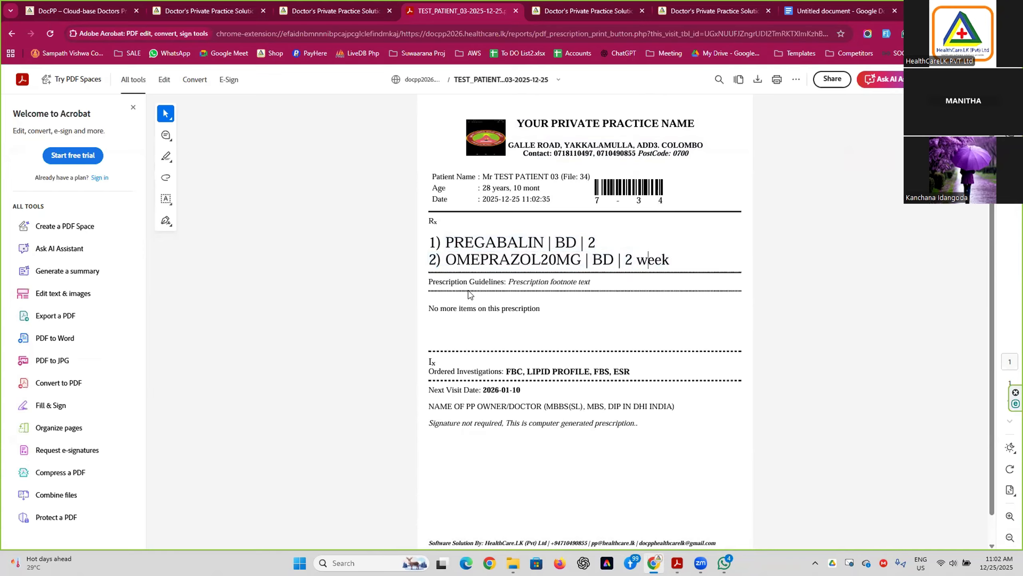
left_click_drag(508, 282, 596, 286)
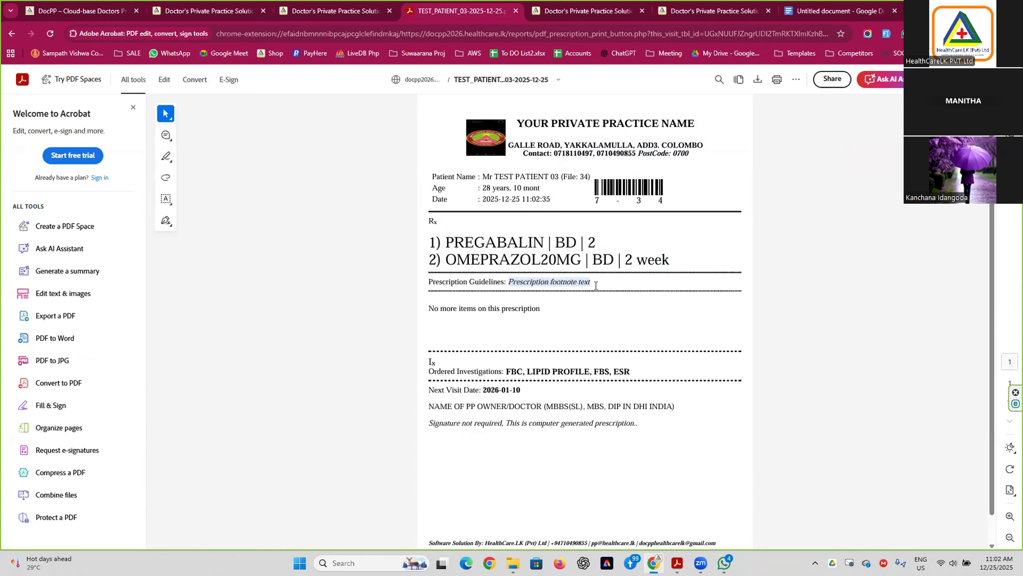
left_click_drag(509, 283, 590, 281)
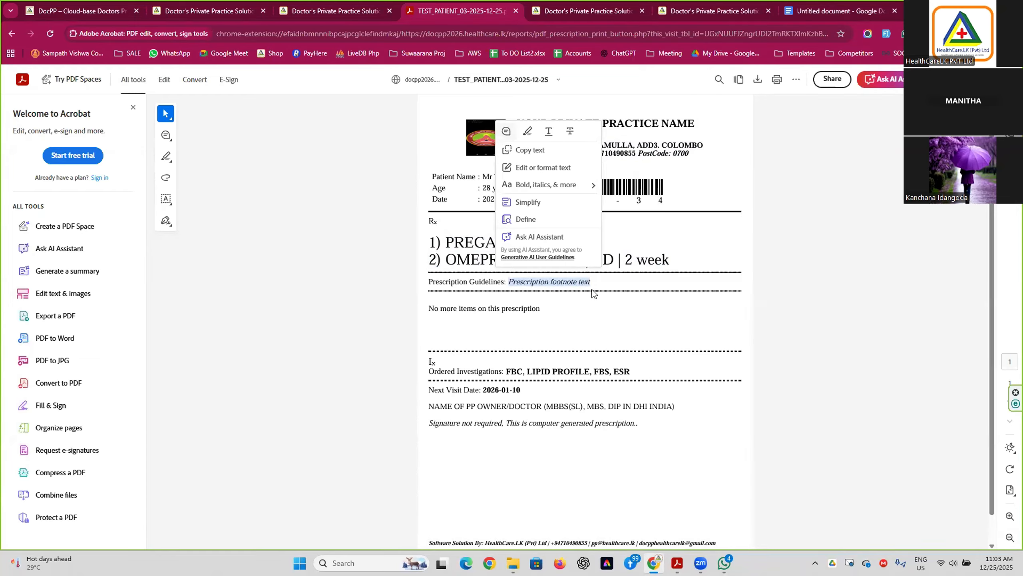
left_click(495, 316)
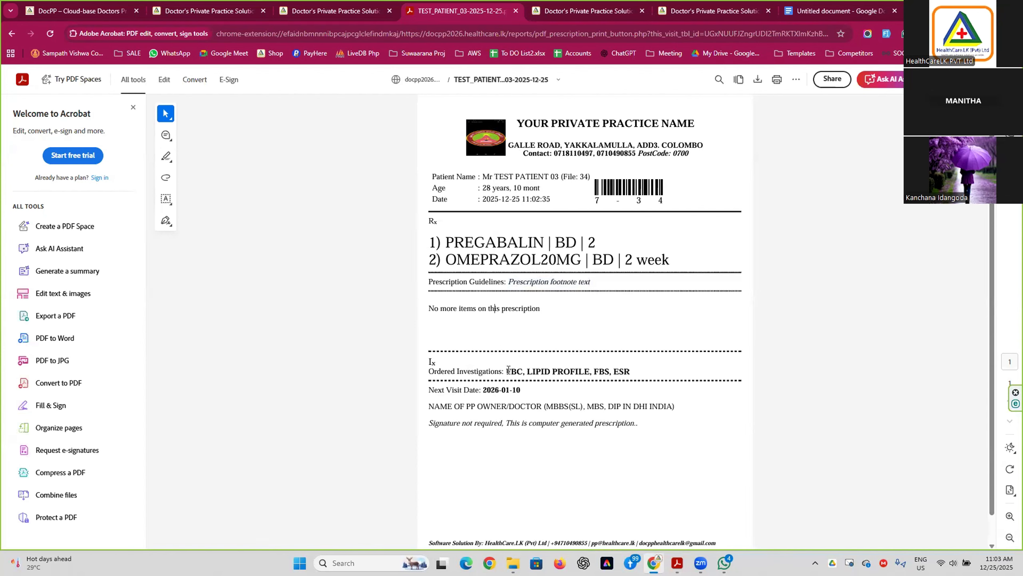
left_click_drag(504, 371, 630, 371)
left_click_drag(482, 391, 521, 391)
left_click(455, 408)
left_click_drag(433, 406, 520, 406)
left_click(572, 408)
key("ctrl+Page_Up")
left_click(220, 12)
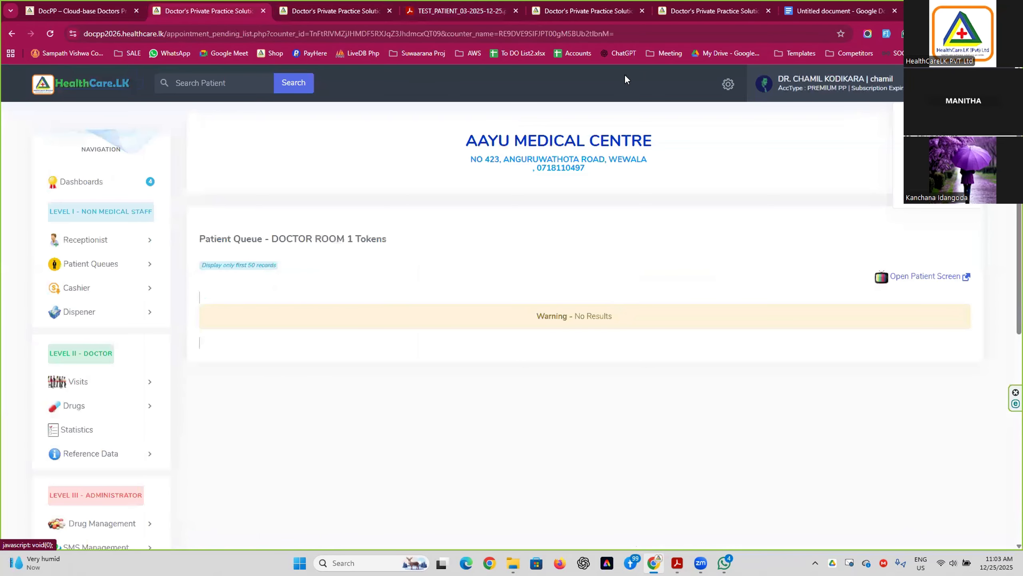
left_click(464, 15)
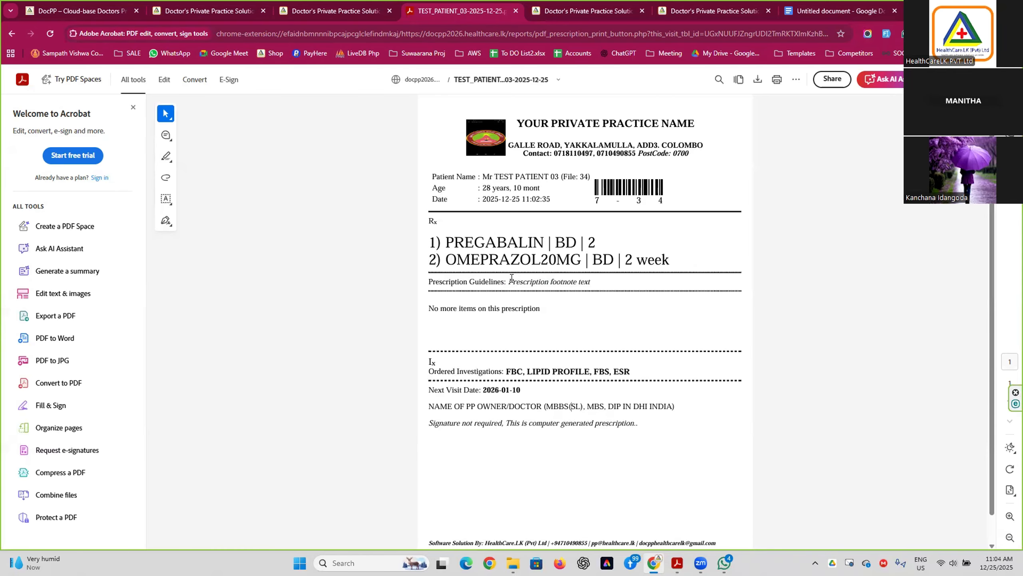
Highlight the 'Prescription' footnote in the PDF, then return to the DocPP prescription tab.
left_click_drag(510, 281, 597, 283)
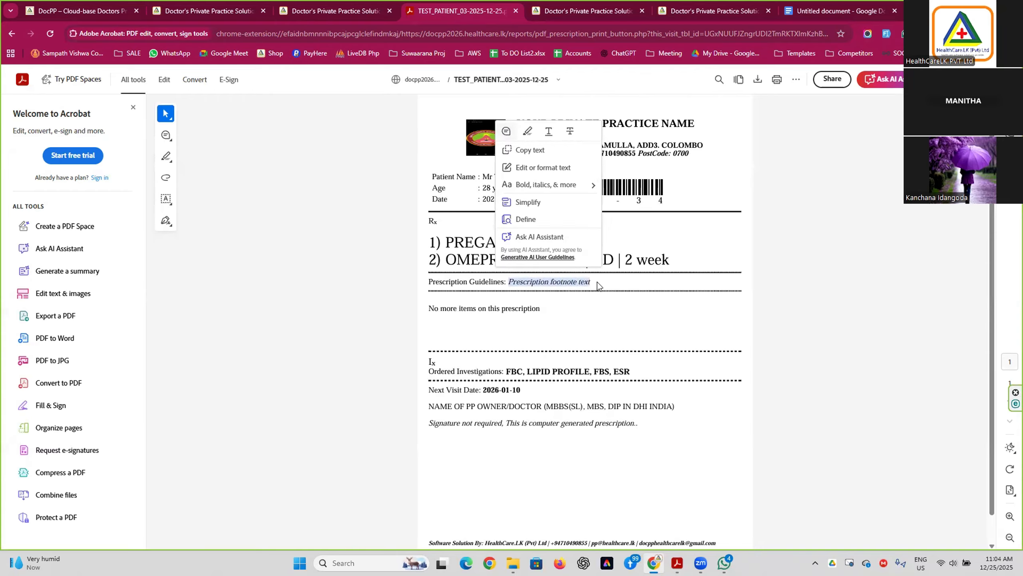
left_click(609, 264)
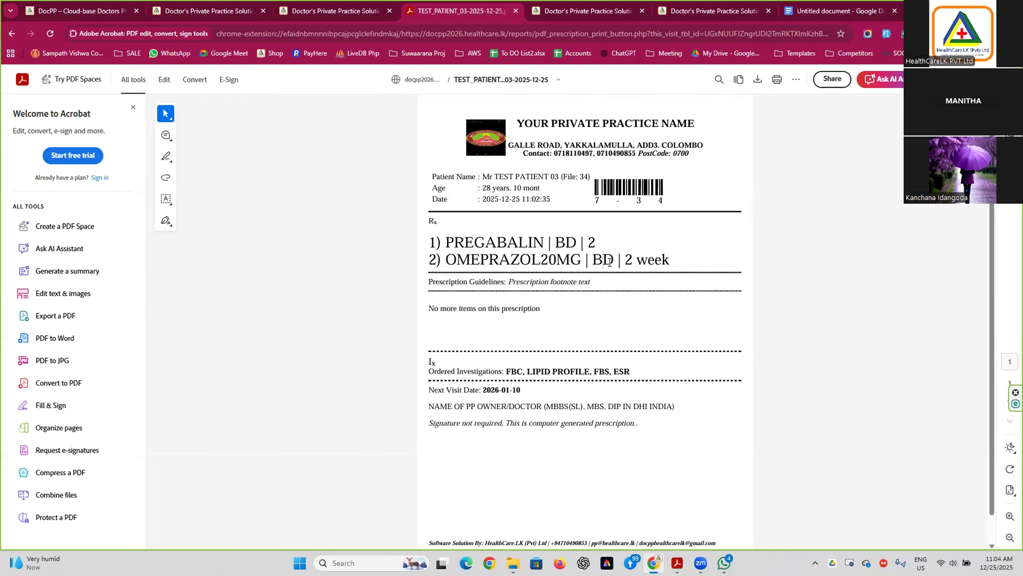
key("ctrl+shift+Tab")
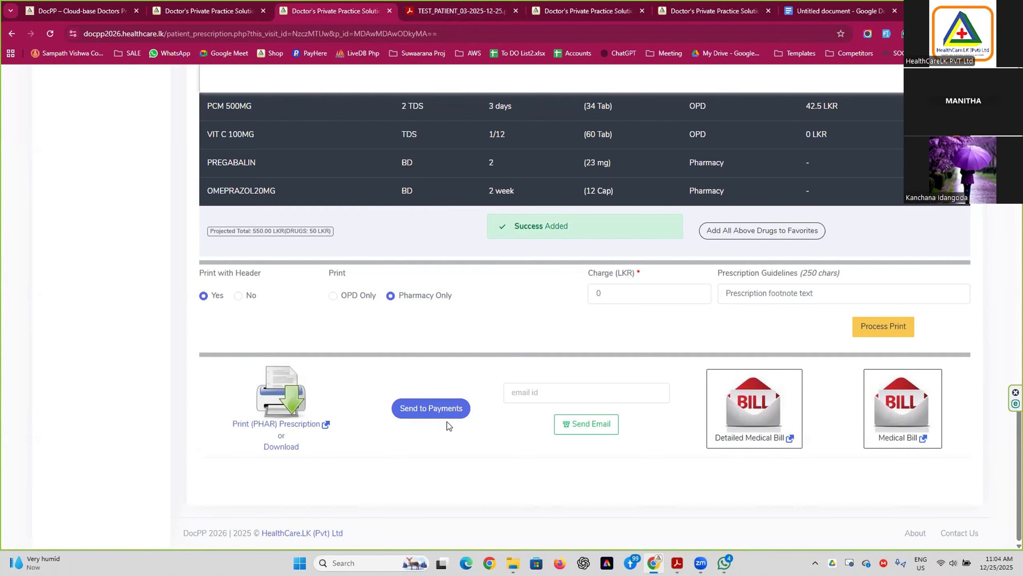
Send the prescription charges to the cashier list for payment.
left_click(450, 410)
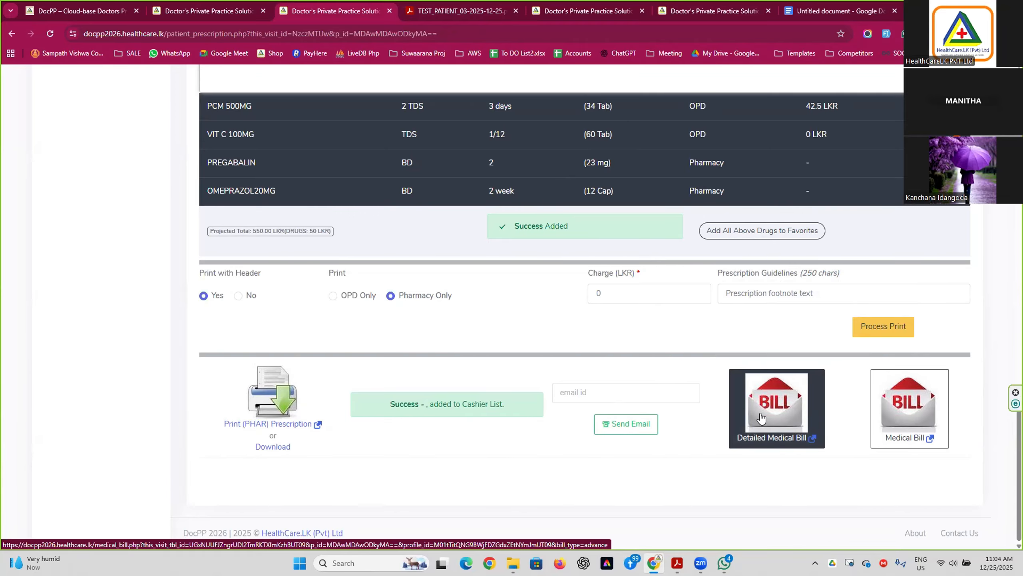
scroll(648, 360, "up", 18)
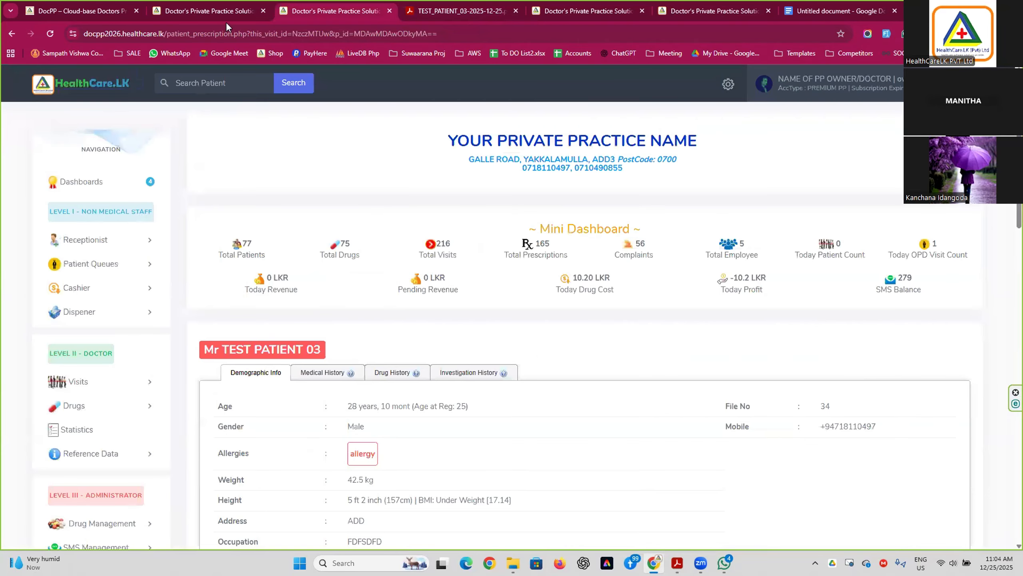
middle_click(549, 354)
scroll(549, 353, "down", 13)
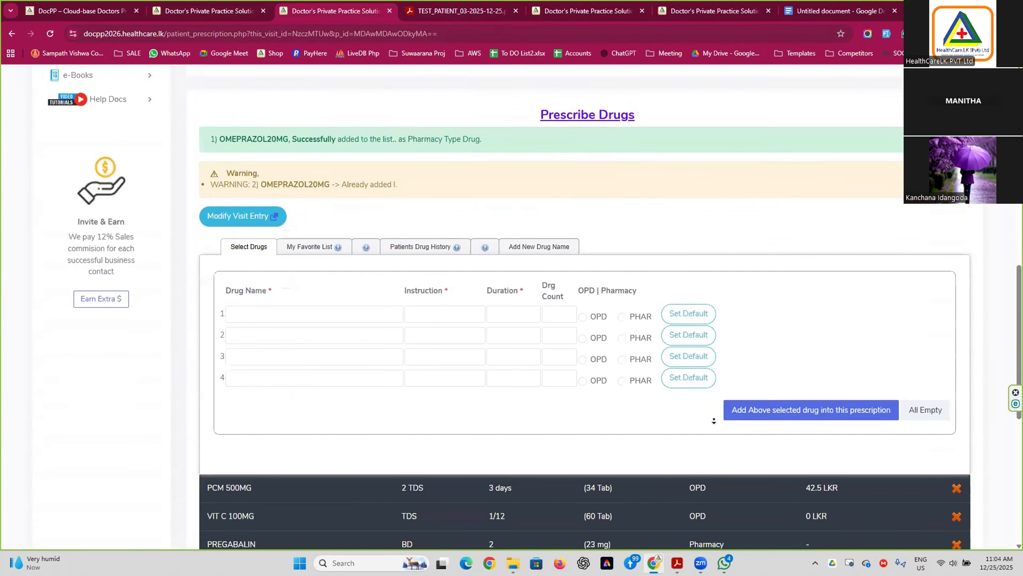
scroll(713, 421, "down", 10)
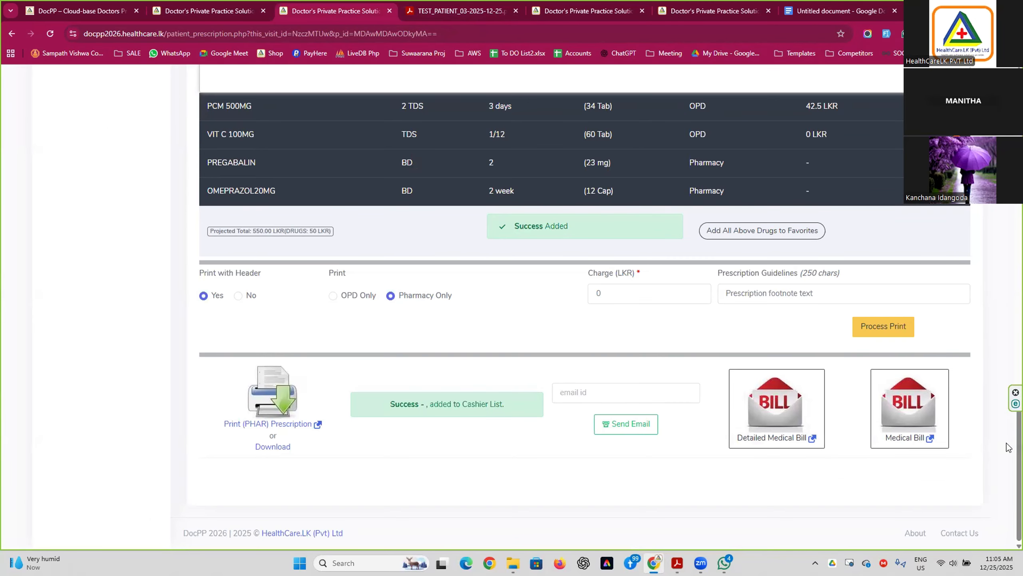
left_click_drag(1018, 445, 1008, 238)
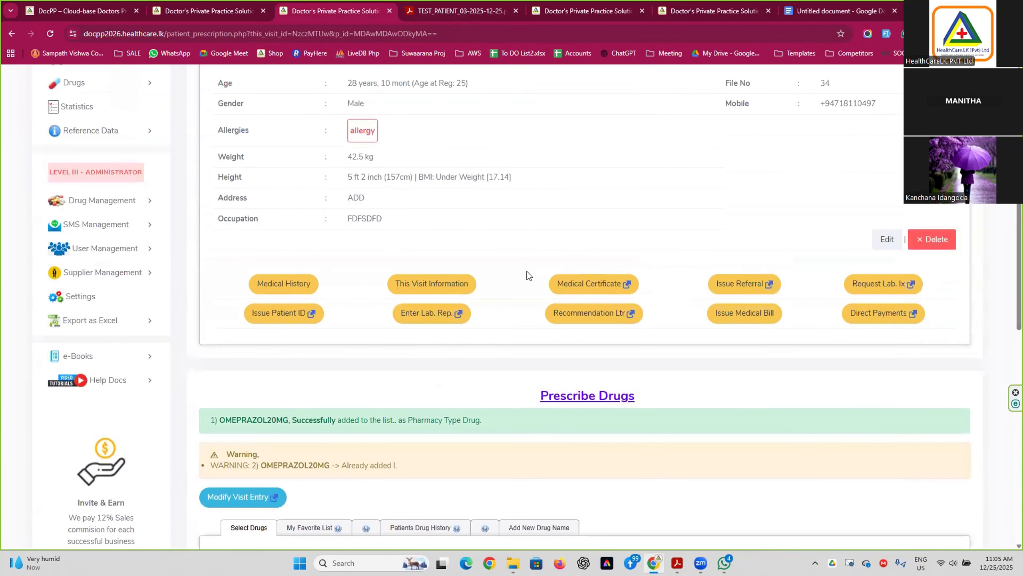
scroll(508, 257, "up", 7)
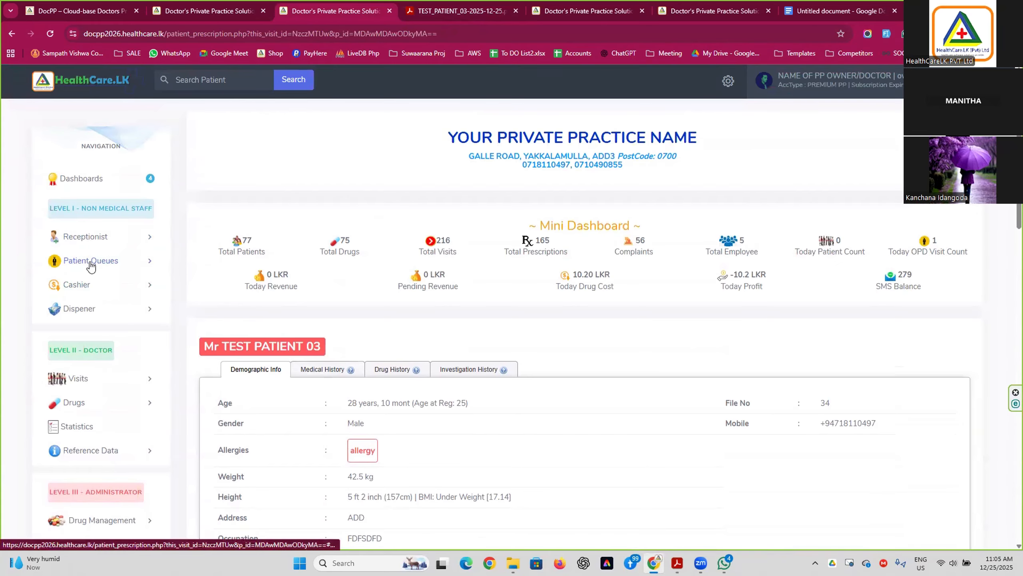
scroll(91, 264, "down", 1)
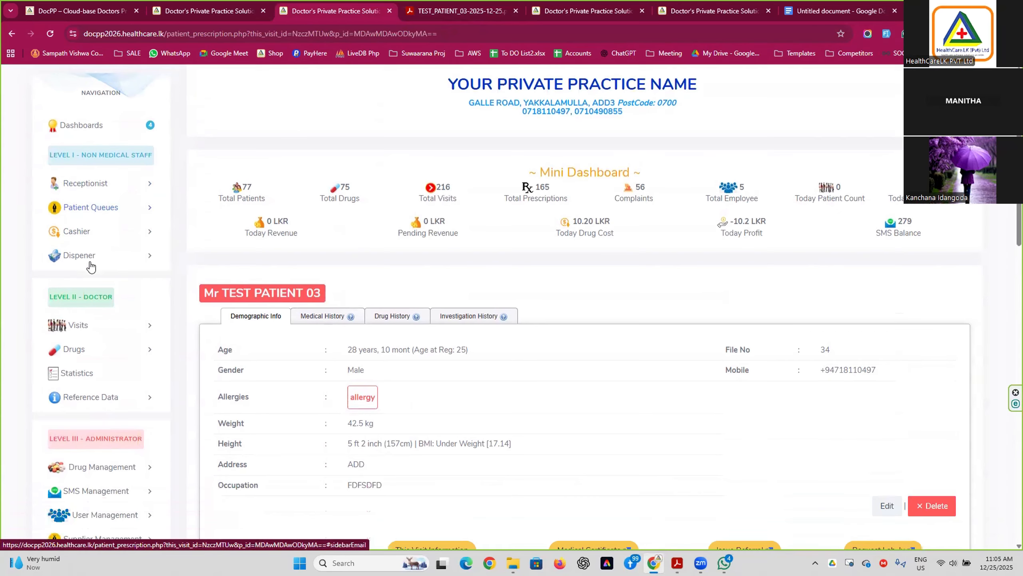
Expand the Receptionist functions list in the sidebar.
left_click(100, 187)
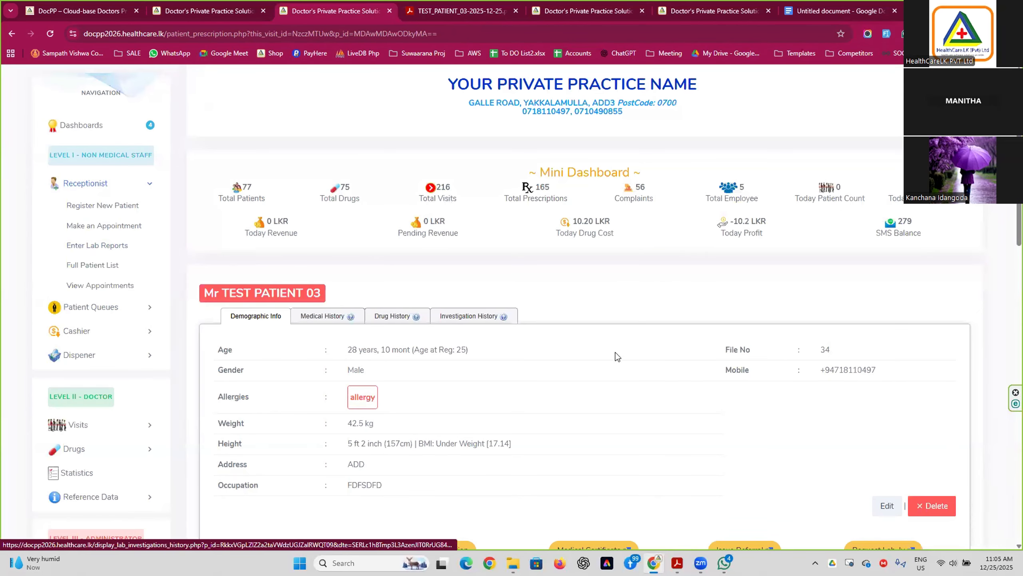
scroll(615, 353, "down", 2)
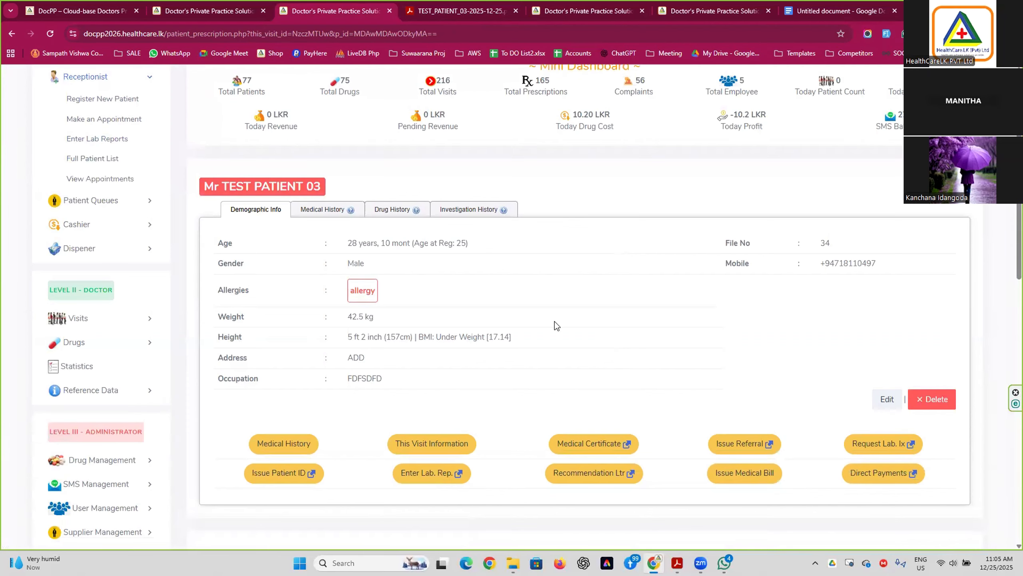
scroll(555, 321, "down", 3)
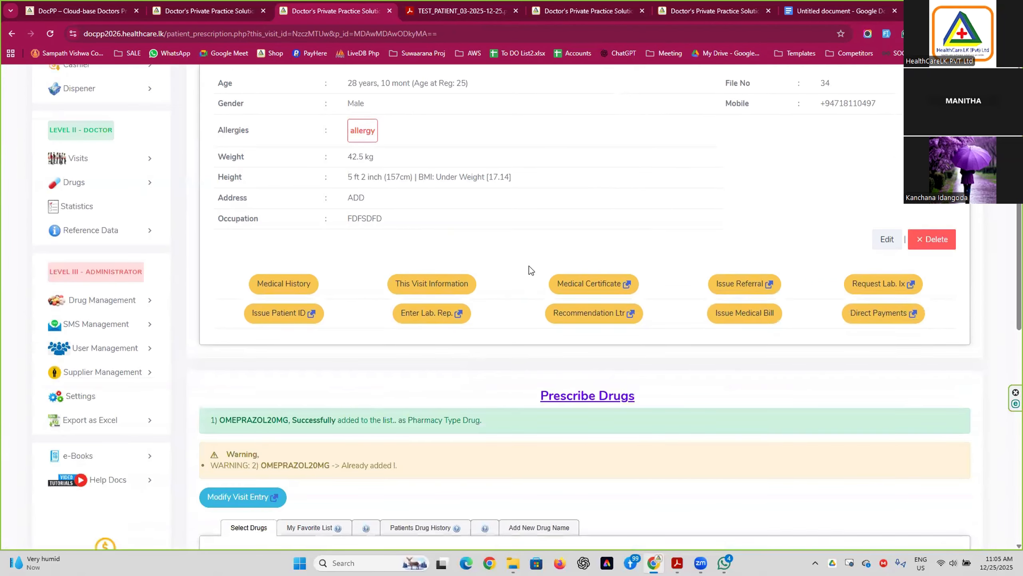
scroll(529, 266, "up", 6)
left_click_drag(235, 346, 322, 347)
scroll(395, 366, "down", 5)
scroll(383, 324, "up", 1)
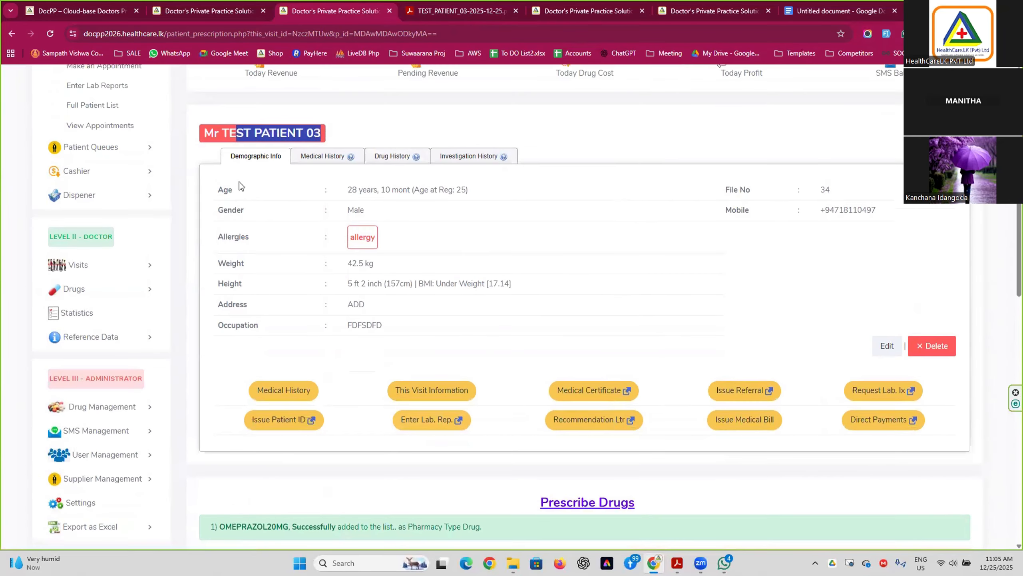
Open the patient's lab history page and its investigation results entry form.
left_click(462, 422)
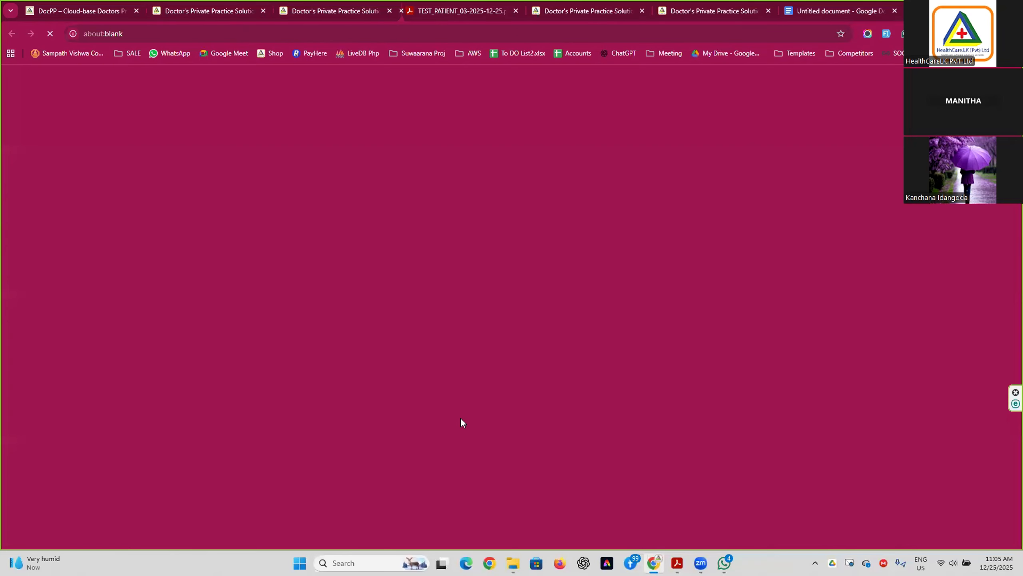
left_click(291, 15)
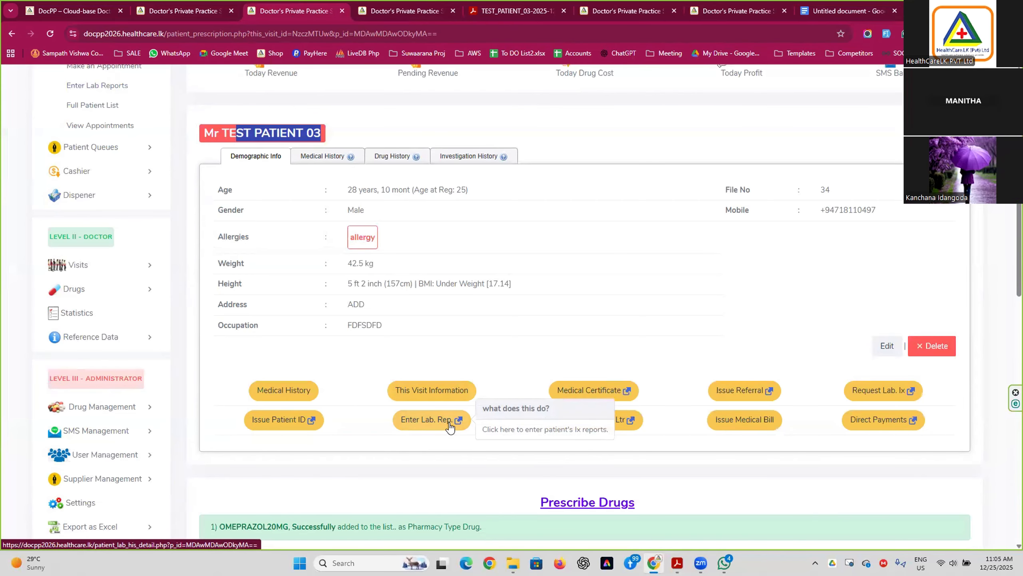
left_click(409, 16)
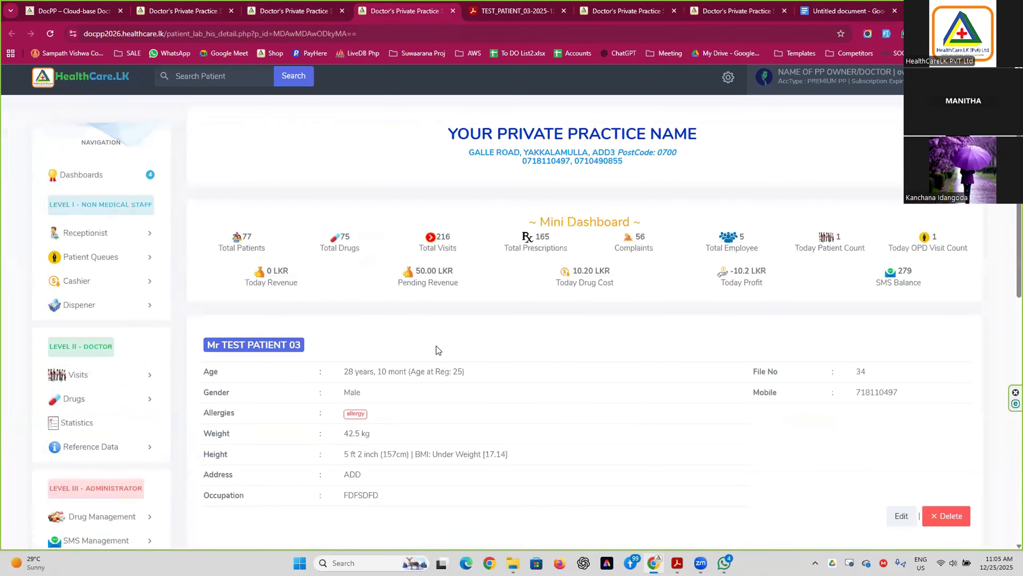
scroll(436, 346, "down", 8)
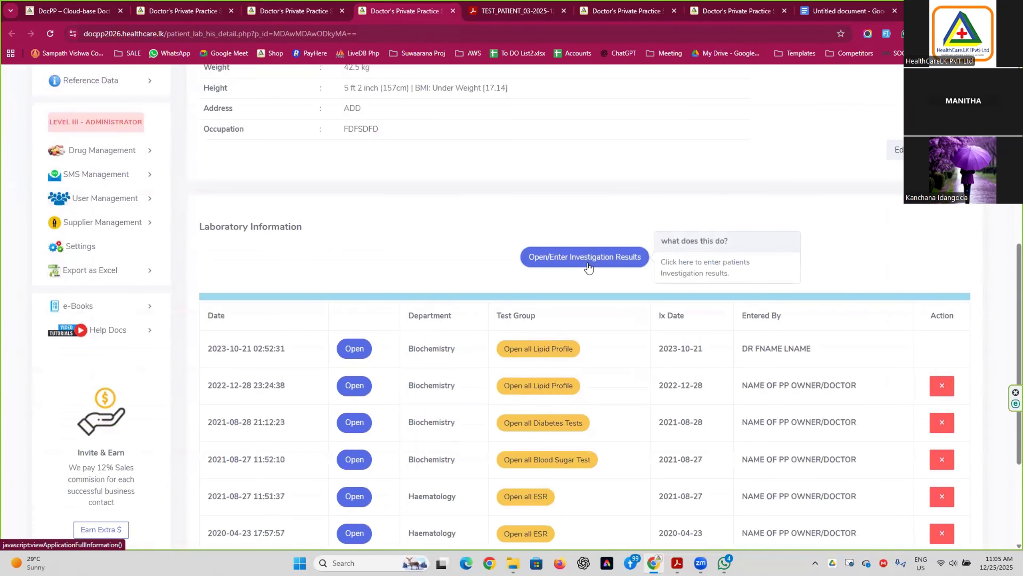
left_click(587, 264)
Try the Serology and Haematology departments, picking the CRP then RF test groups.
left_click(440, 334)
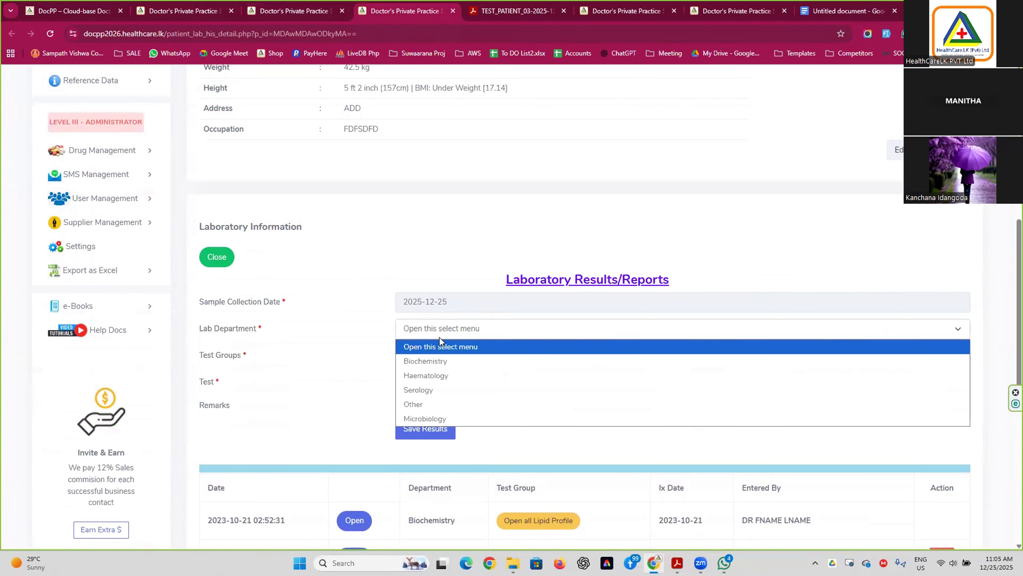
left_click(443, 390)
left_click(450, 333)
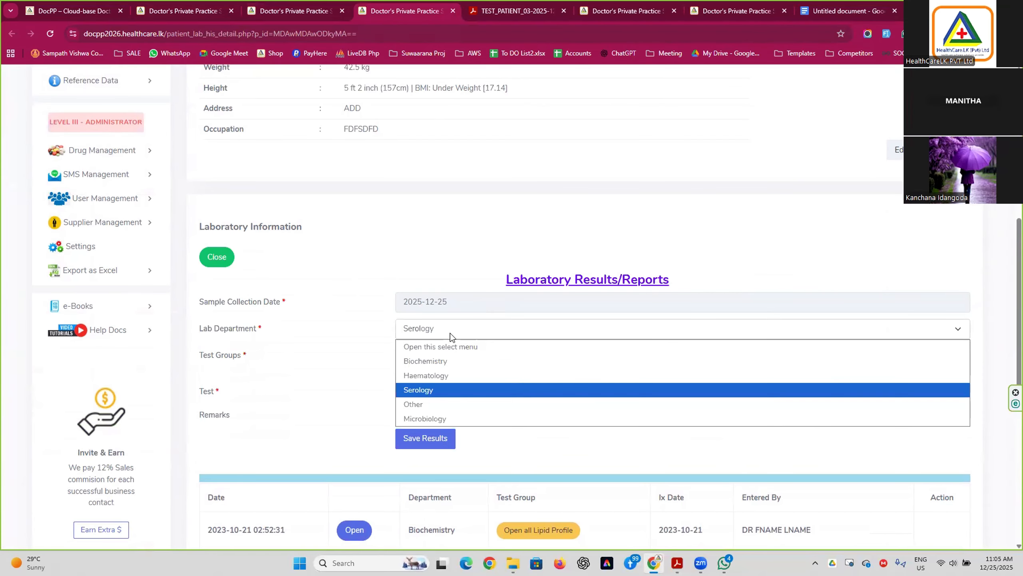
left_click(441, 371)
left_click(442, 354)
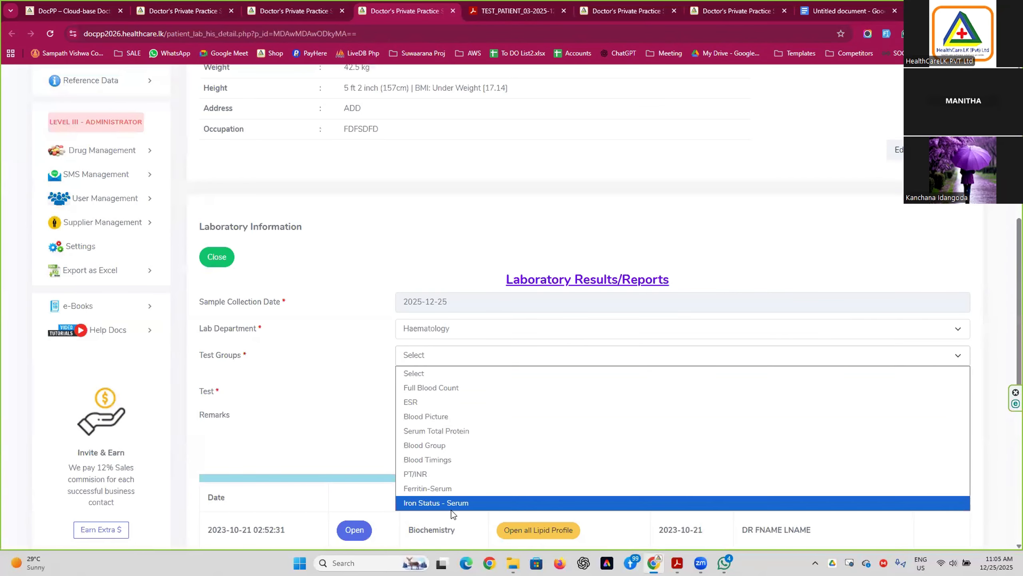
left_click(458, 333)
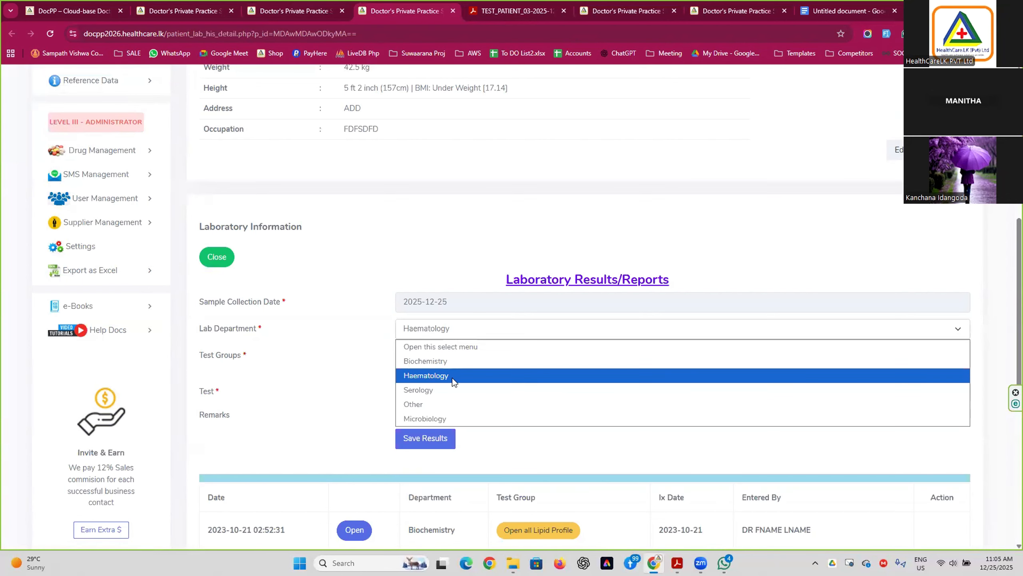
left_click(450, 390)
left_click(449, 354)
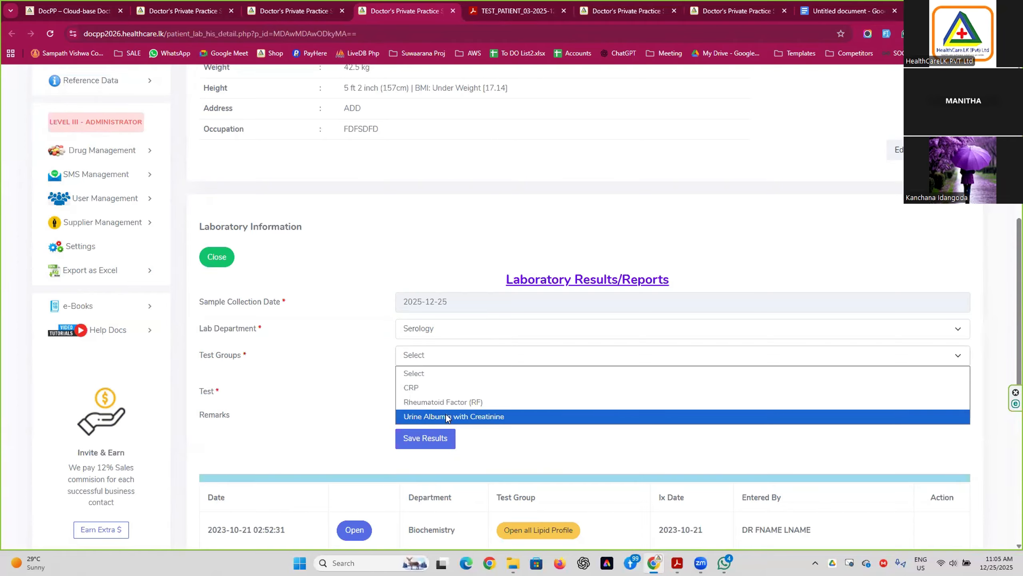
left_click(443, 387)
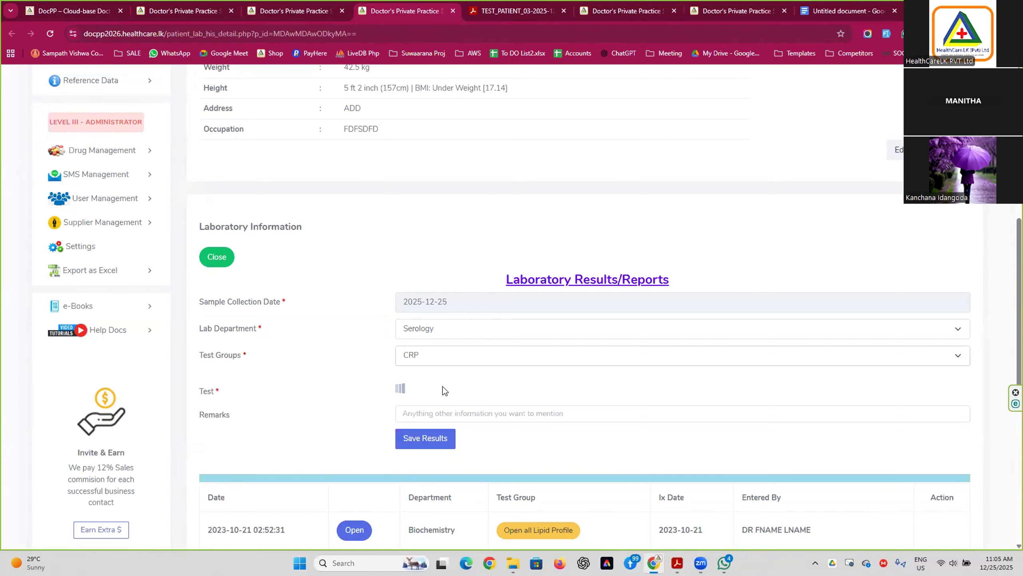
left_click(405, 349)
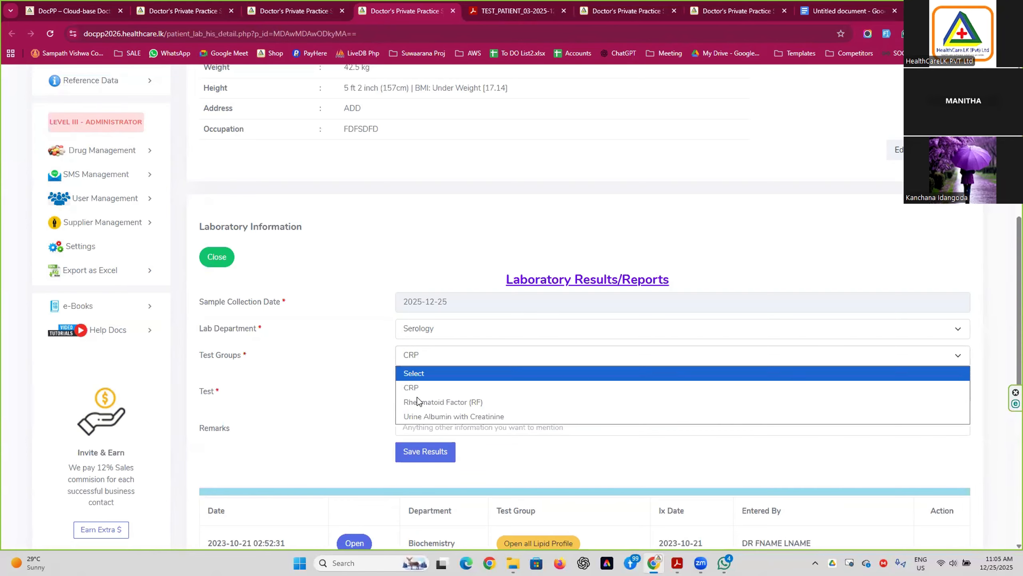
left_click(417, 397)
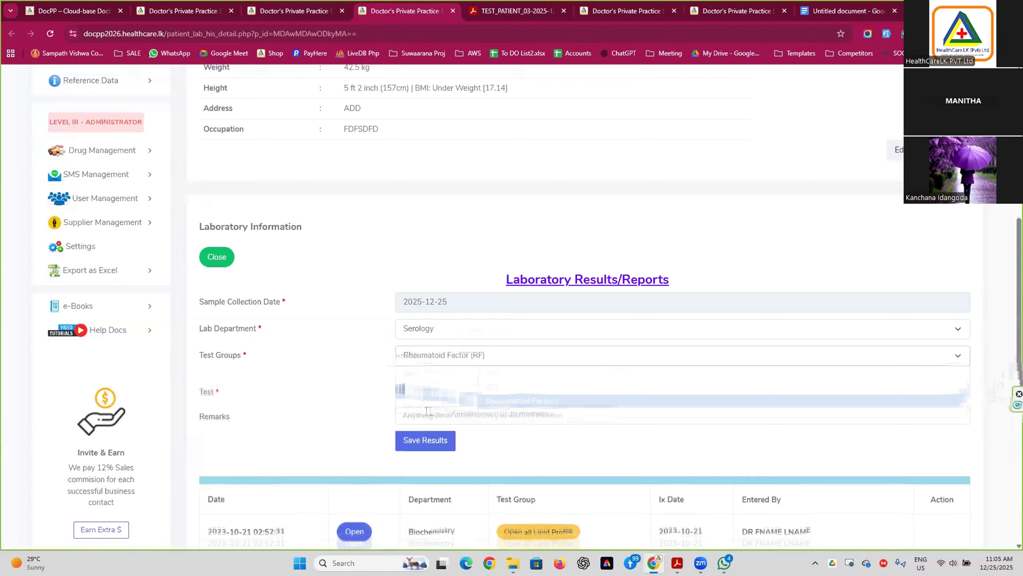
Switch to Biochemistry with TSH, then settle on Microbiology with the Dengue NS1 test group.
left_click(417, 328)
left_click(418, 360)
left_click(418, 357)
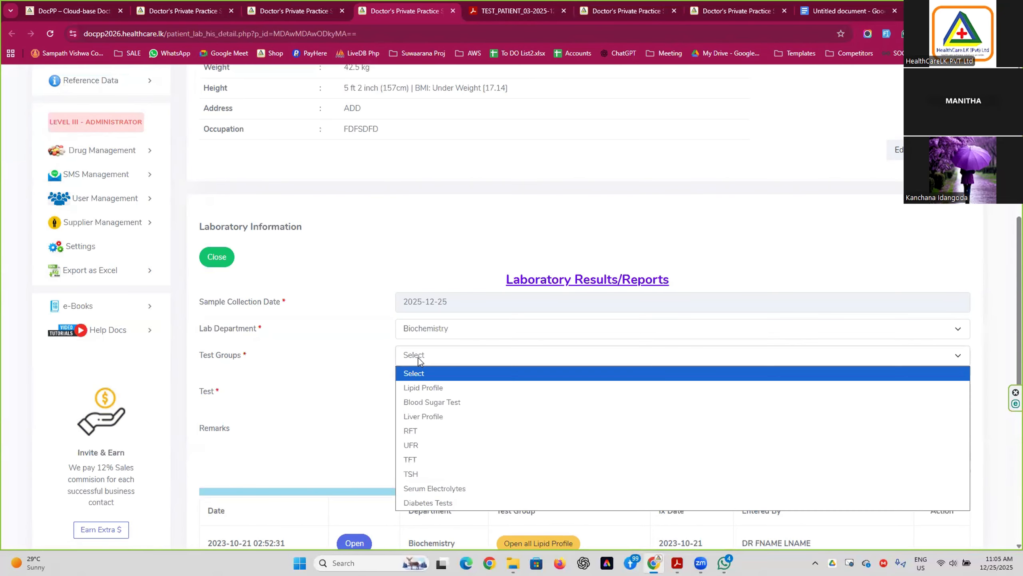
left_click(454, 475)
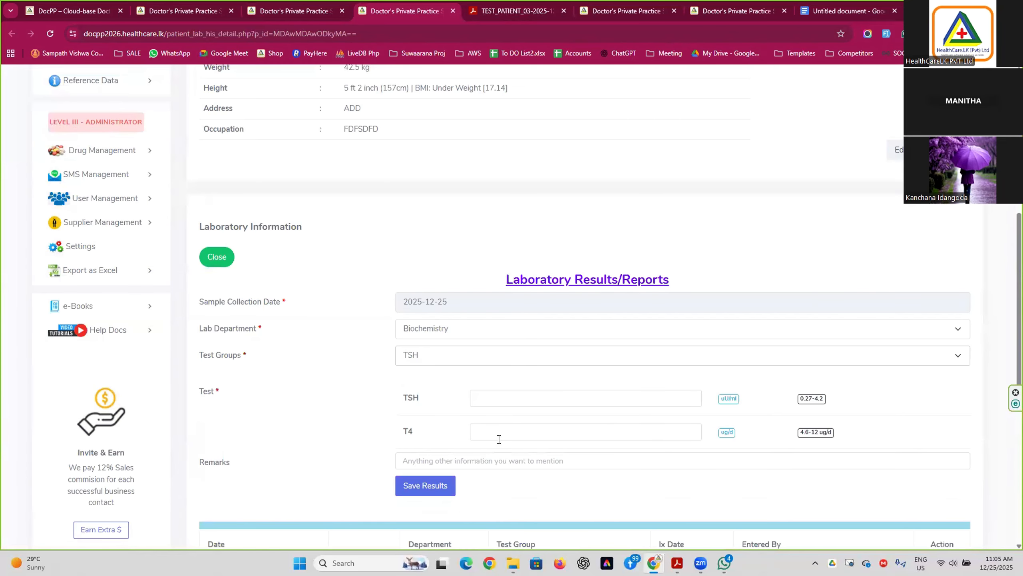
left_click(440, 331)
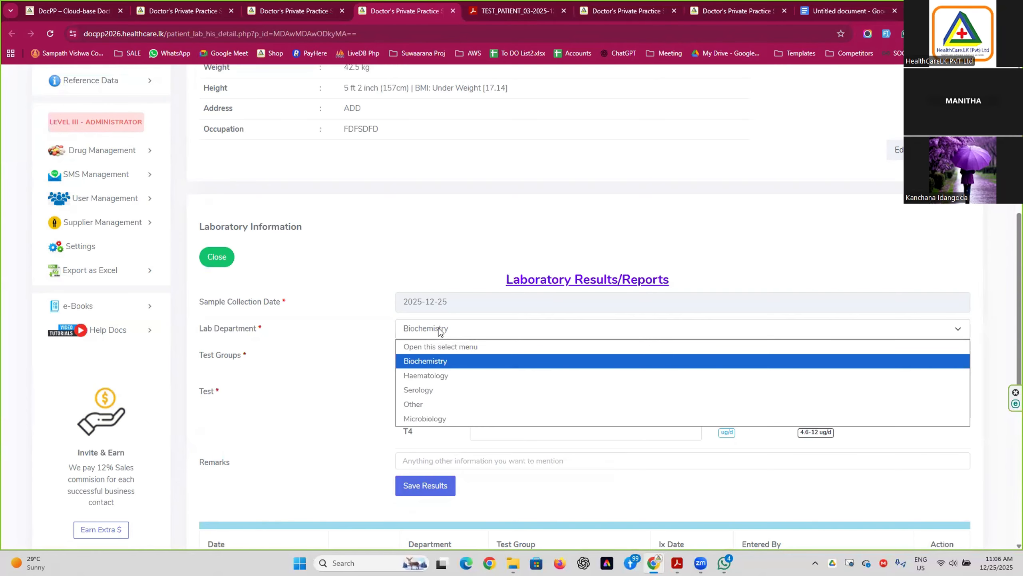
left_click(430, 418)
left_click(436, 363)
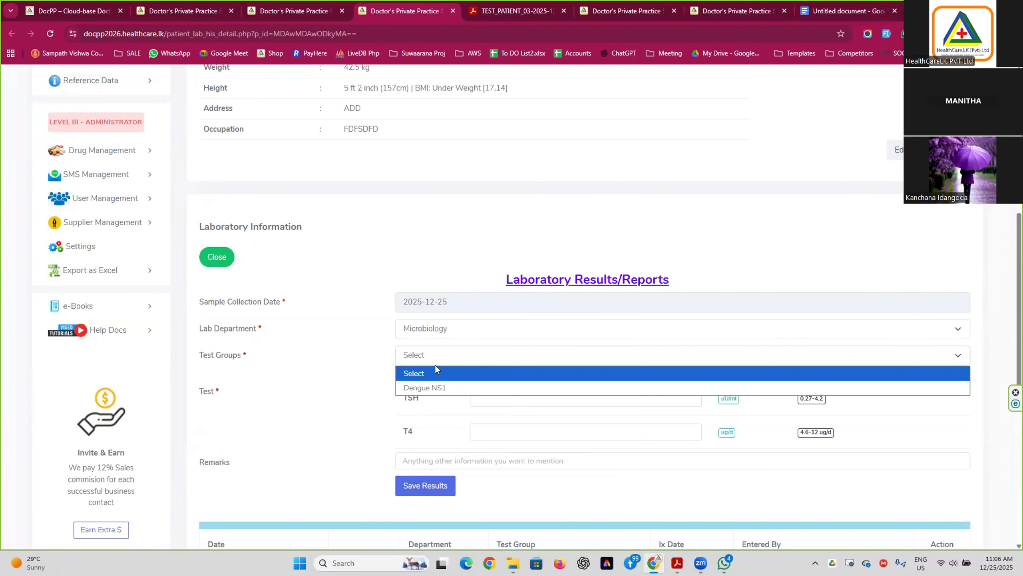
left_click(432, 388)
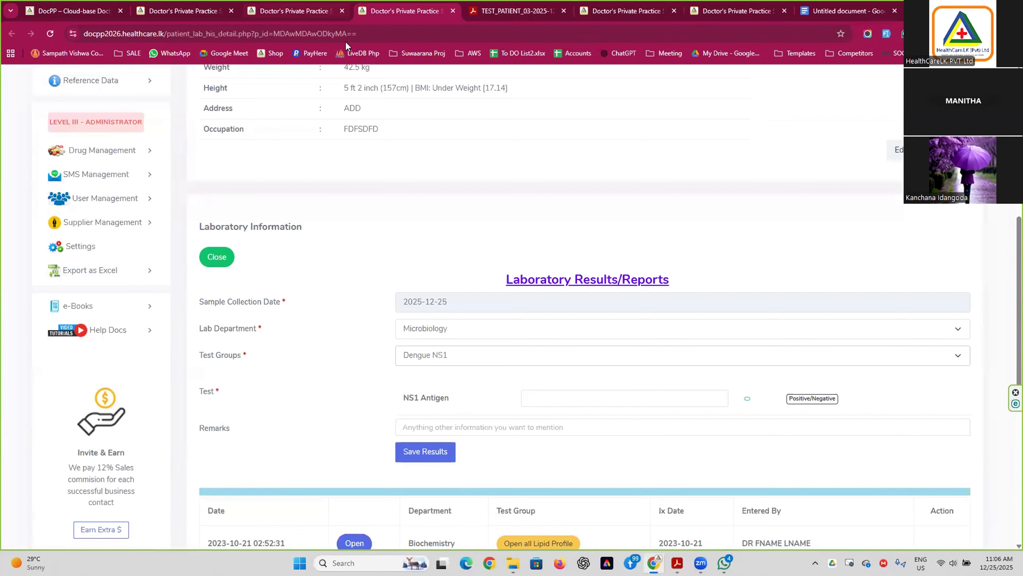
Open the 2023-10-21 Lipid Profile entry from the patient's Investigation History.
left_click(299, 11)
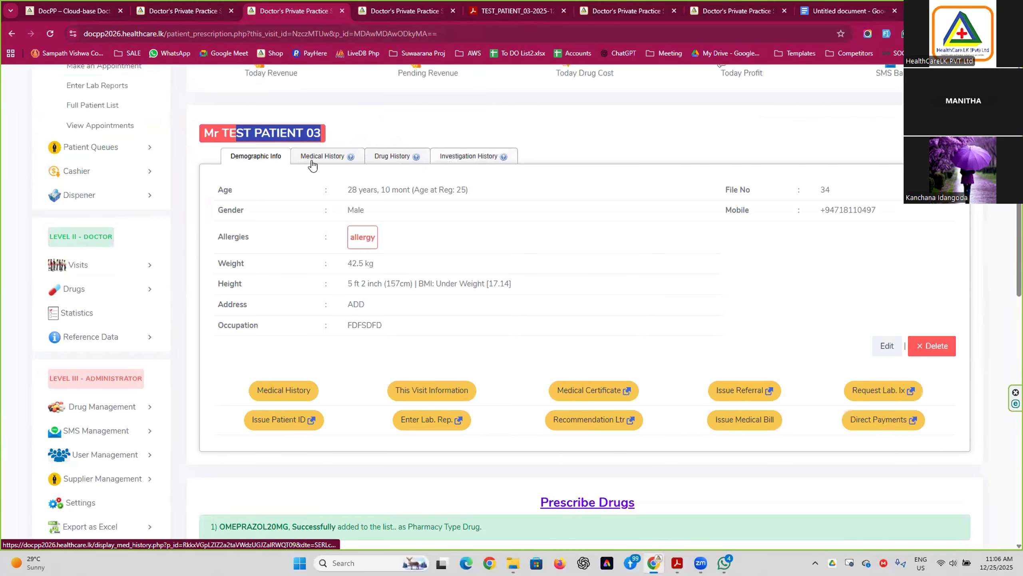
left_click(478, 159)
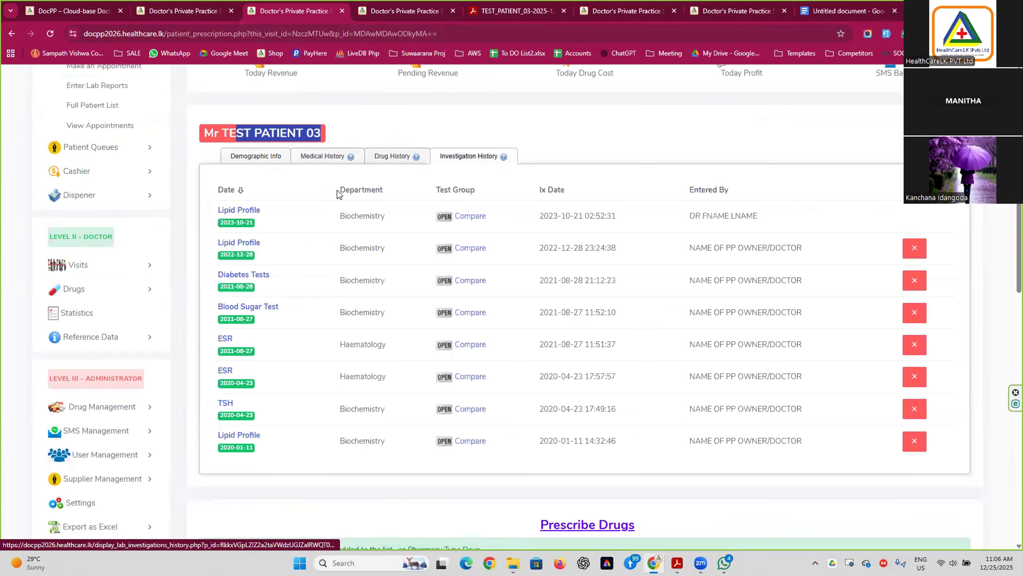
left_click(237, 219)
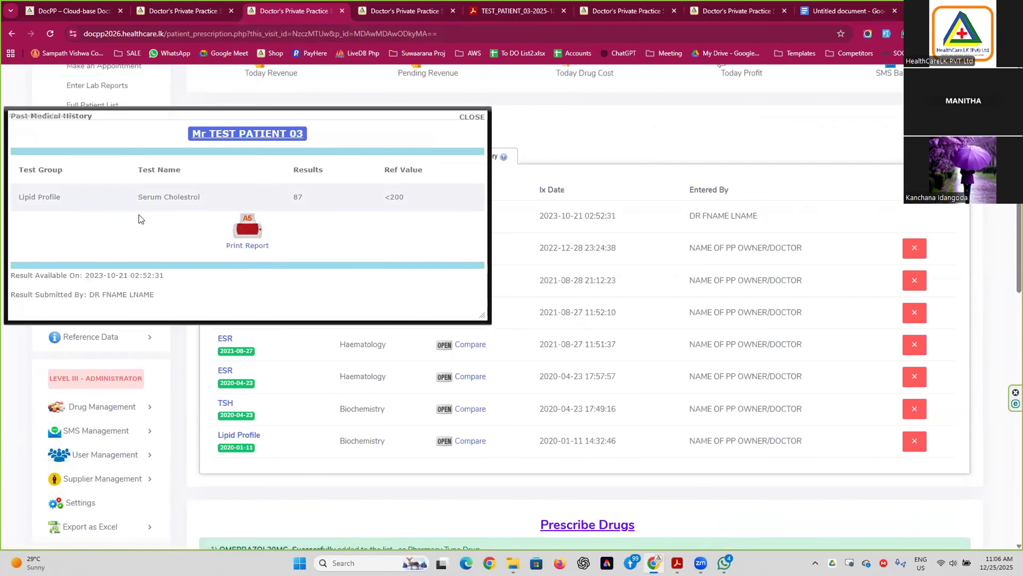
View the printable Lipid Profile report, close its PDF, then close the result popup.
left_click(247, 228)
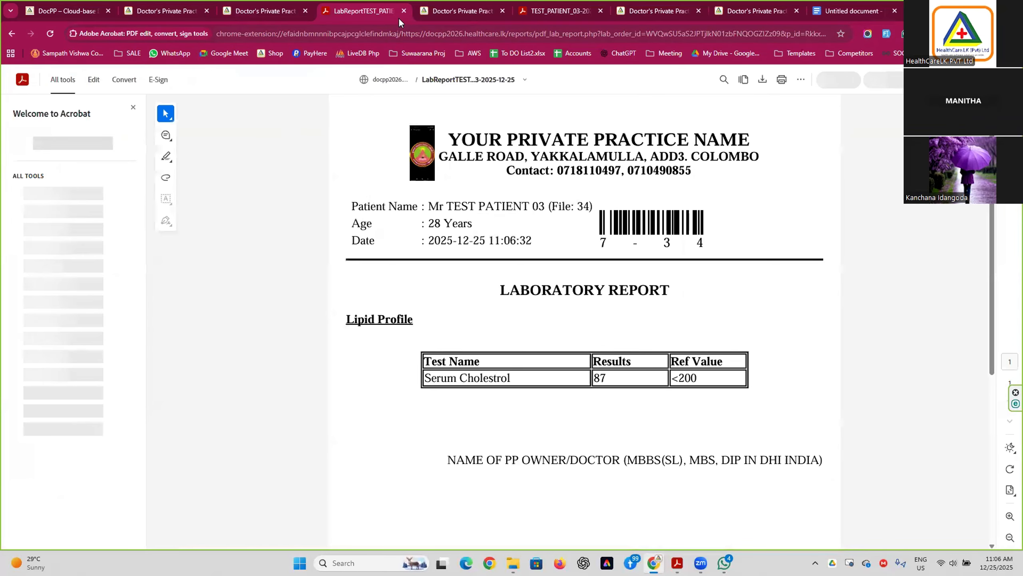
left_click(401, 13)
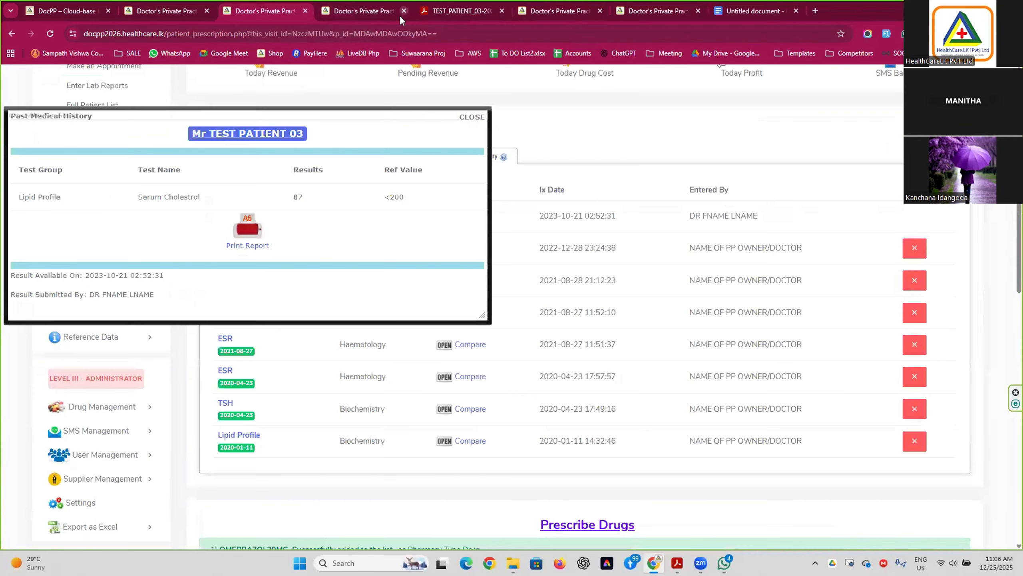
left_click(464, 118)
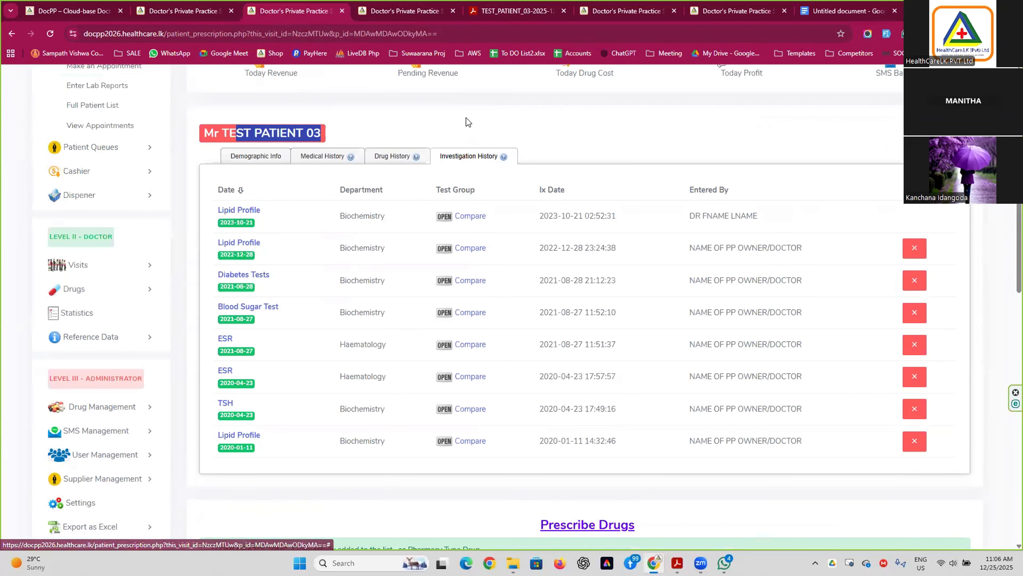
Reopen the 2023-10-21 Lipid Profile result and close it again.
left_click(423, 121)
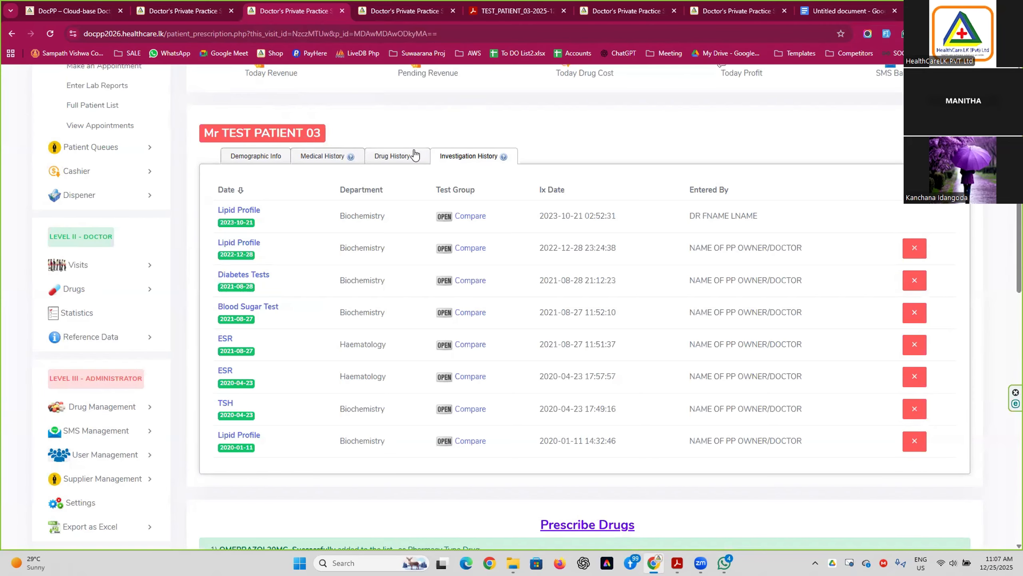
scroll(508, 357, "down", 5)
scroll(510, 363, "up", 5)
left_click(241, 224)
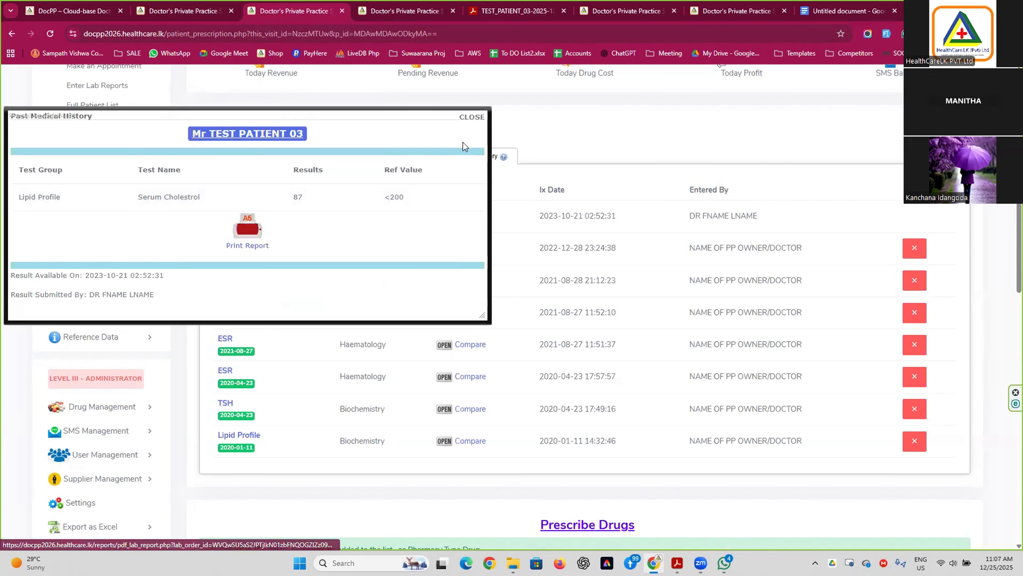
left_click(470, 117)
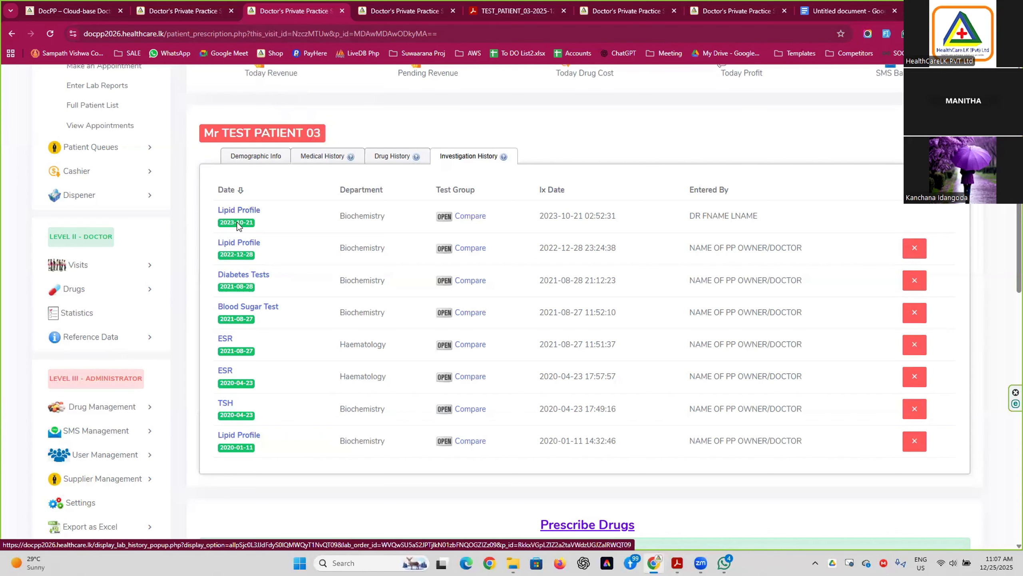
Reopen the 2023-10-21 Lipid Profile result, then close its popup.
left_click(237, 224)
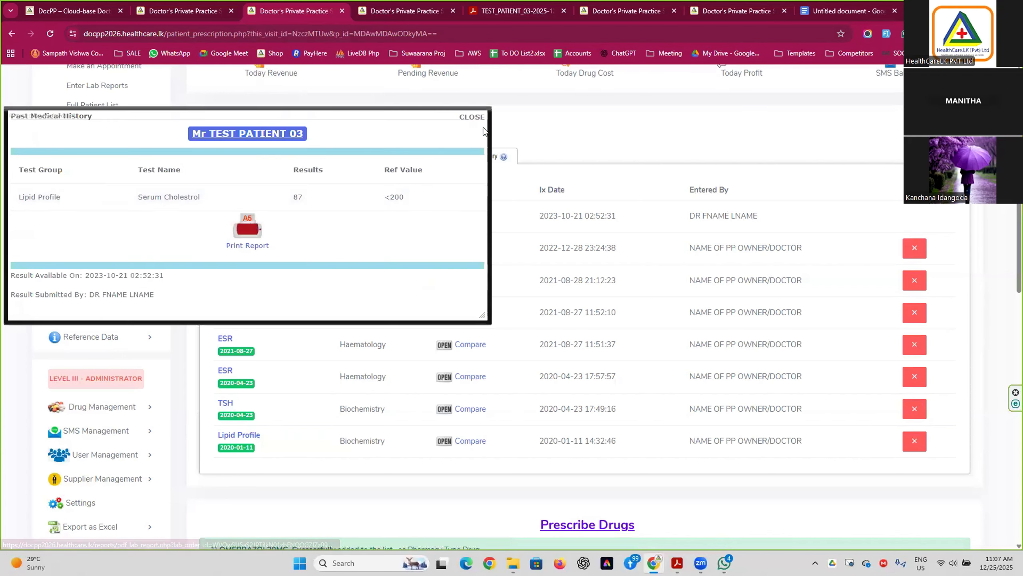
left_click(471, 117)
scroll(513, 350, "down", 4)
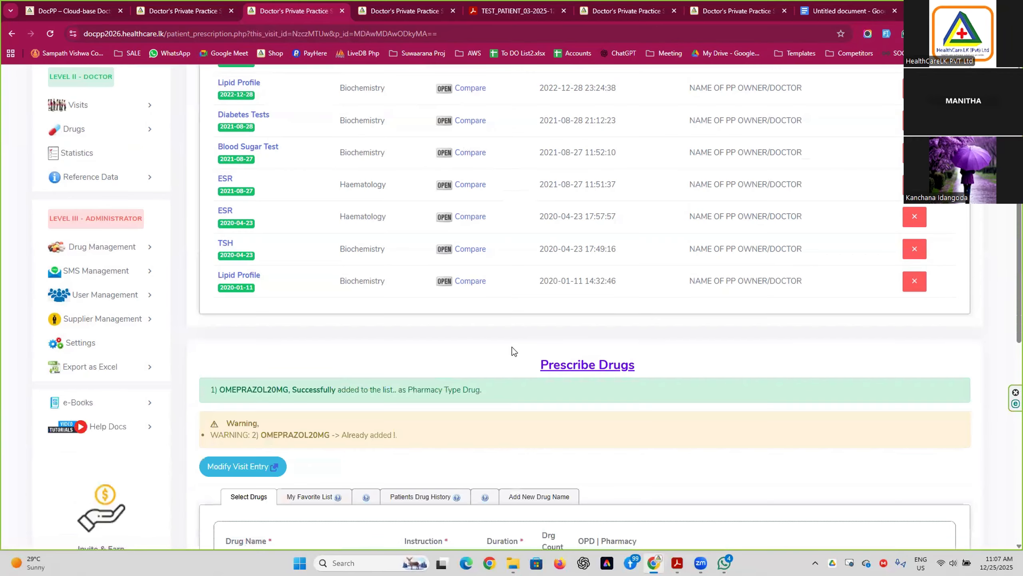
scroll(513, 350, "up", 4)
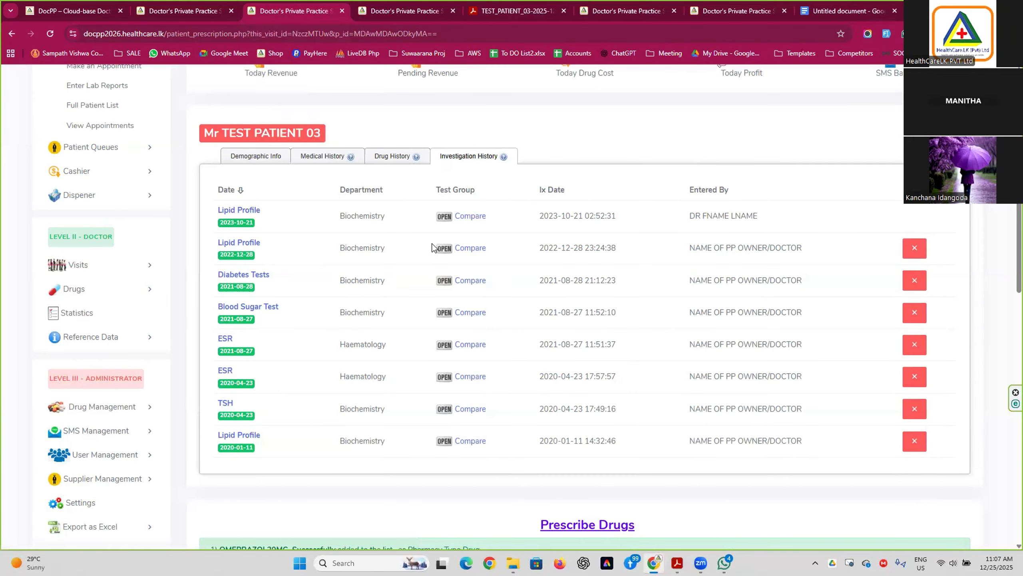
Show the test patient's past visits medical history and scroll through it.
left_click(322, 156)
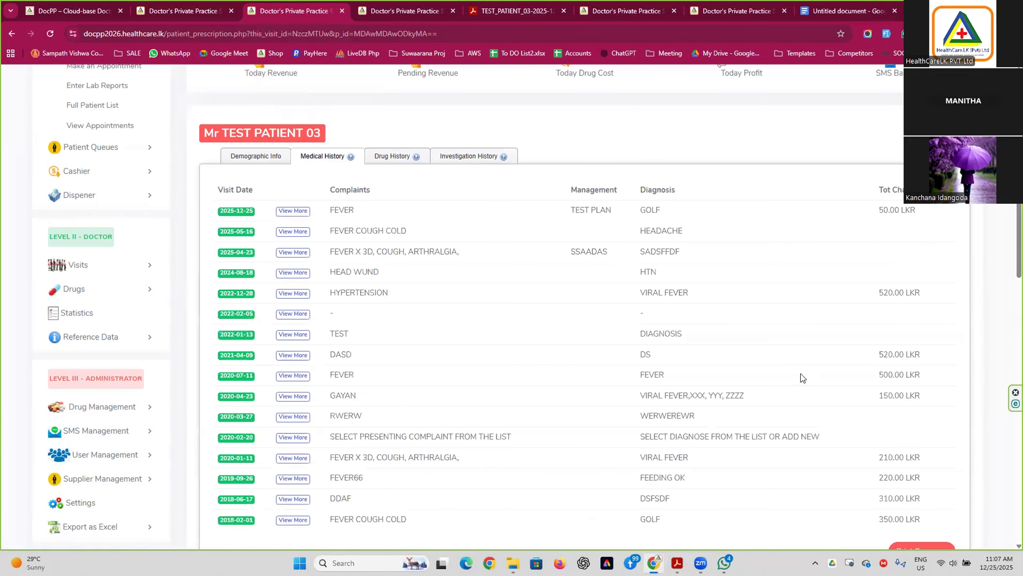
scroll(649, 369, "down", 3)
scroll(346, 261, "up", 2)
scroll(339, 259, "up", 1)
scroll(381, 212, "down", 4)
Open the printable Past Medical History summary PDF listing 16 visits with prescriptions.
left_click(917, 397)
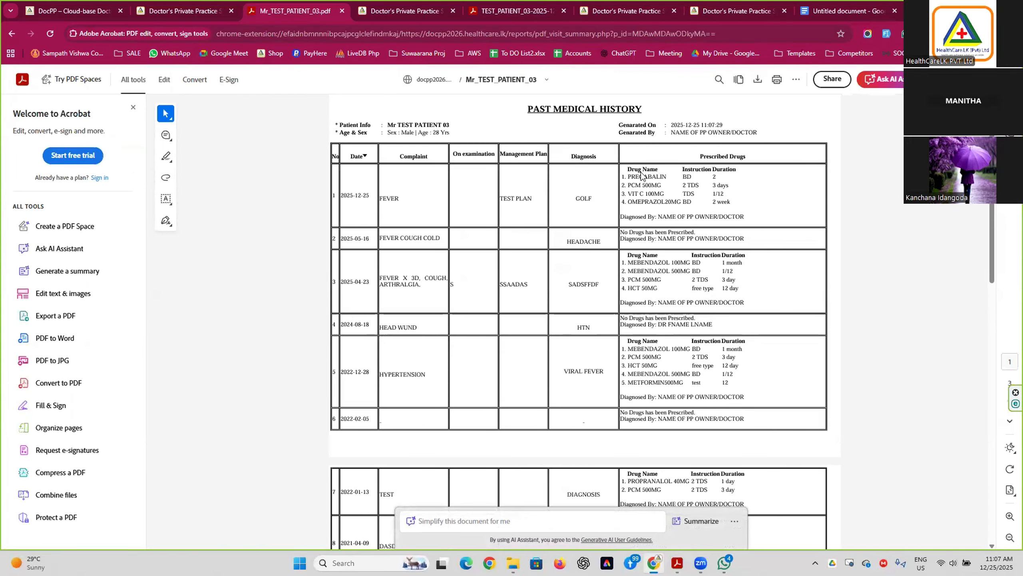
scroll(671, 240, "down", 20)
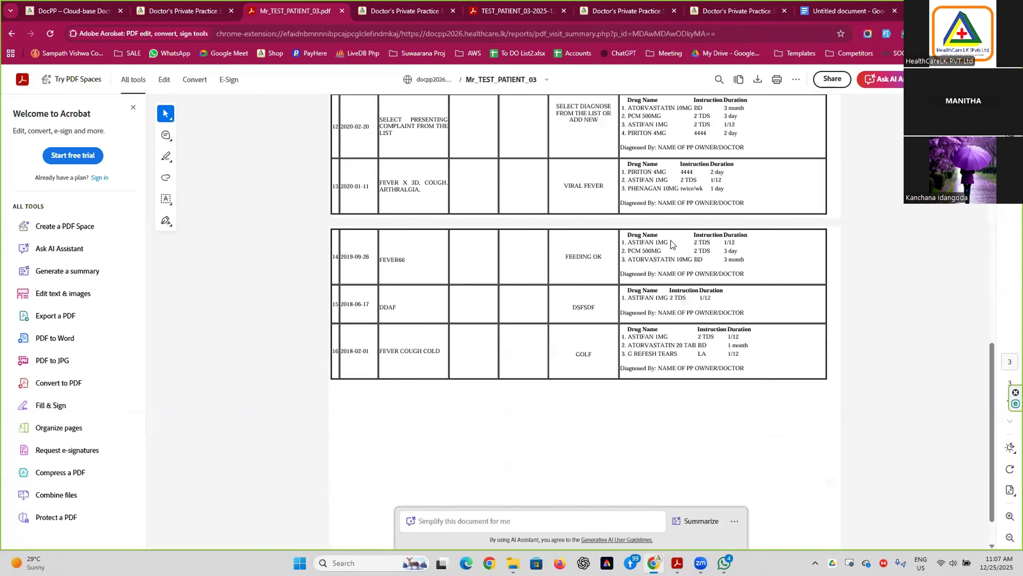
scroll(671, 241, "up", 20)
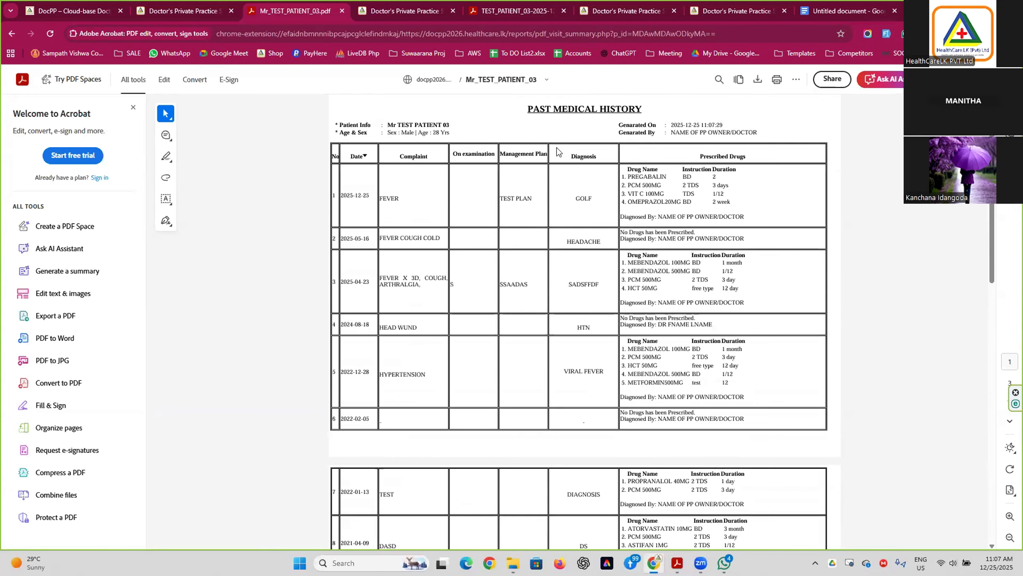
left_click_drag(526, 110, 645, 111)
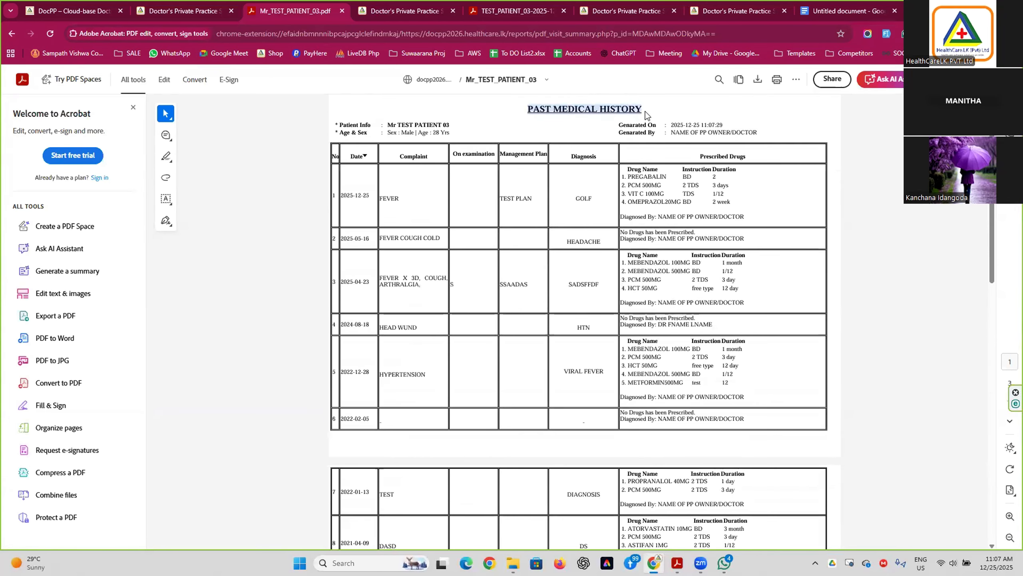
left_click(692, 202)
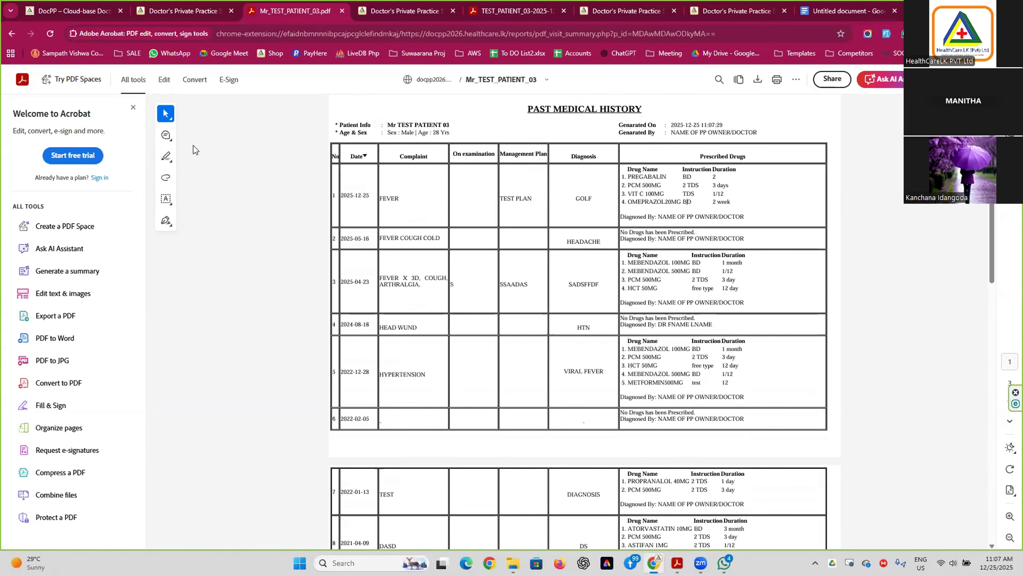
Close the Past Medical History PDF and return to the patient's lab history page.
left_click(343, 12)
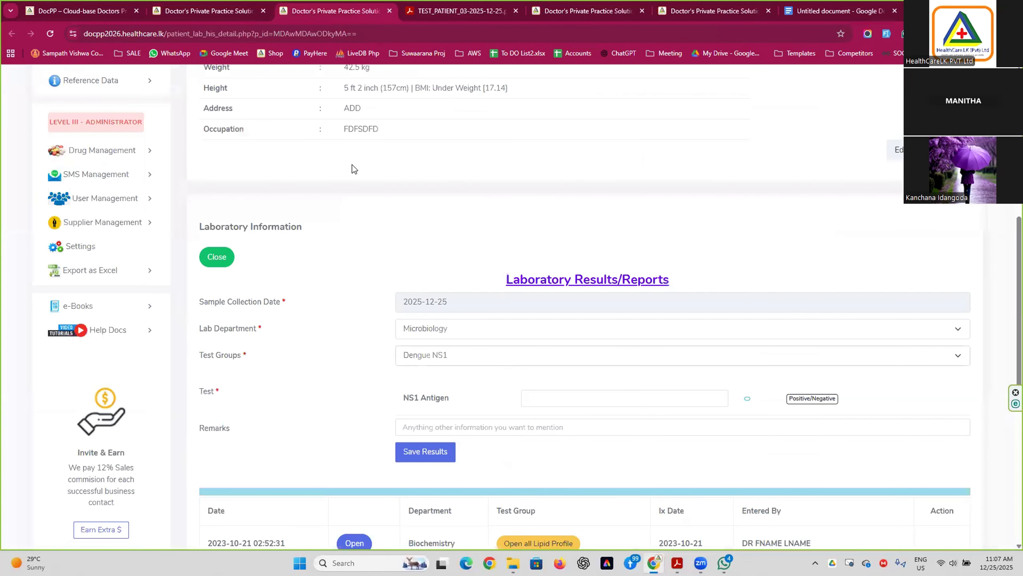
left_click(221, 14)
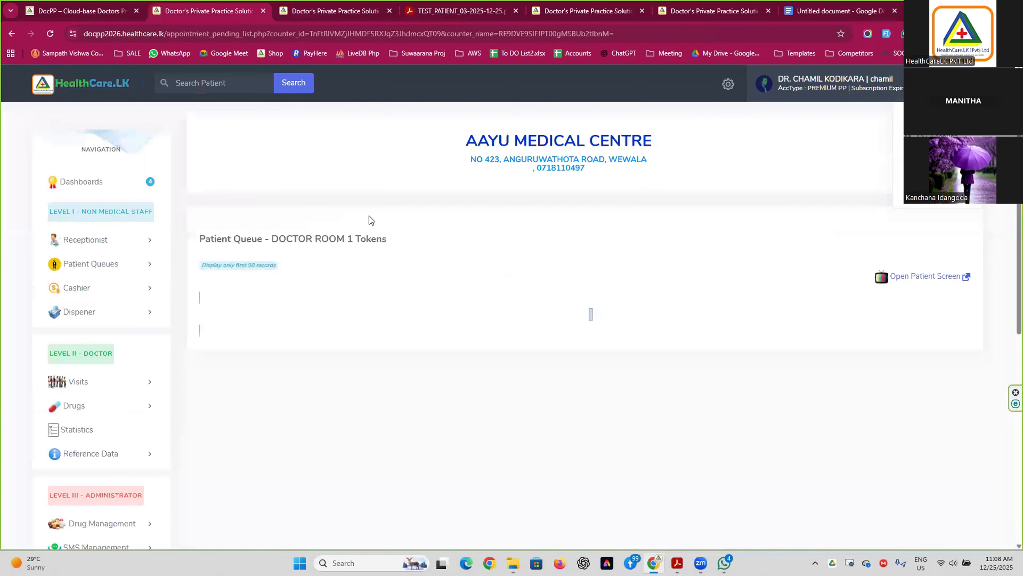
left_click(329, 16)
scroll(337, 219, "up", 6)
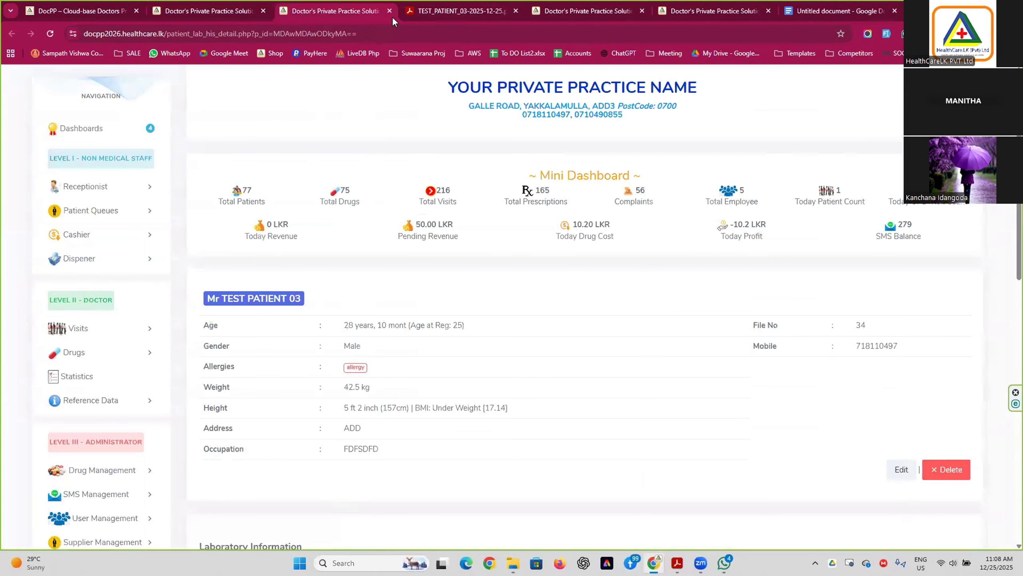
left_click(197, 12)
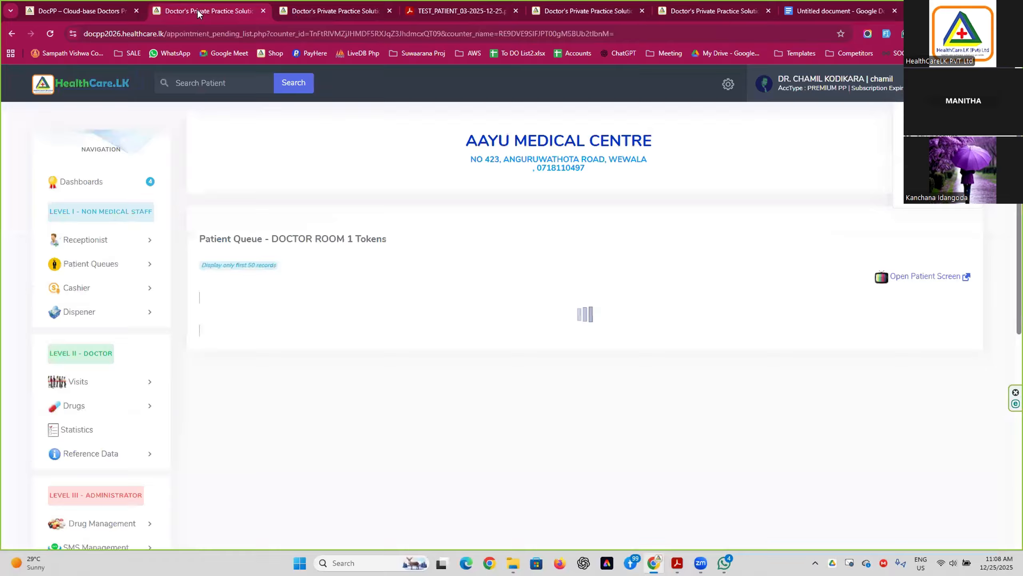
left_click(263, 11)
left_click(92, 11)
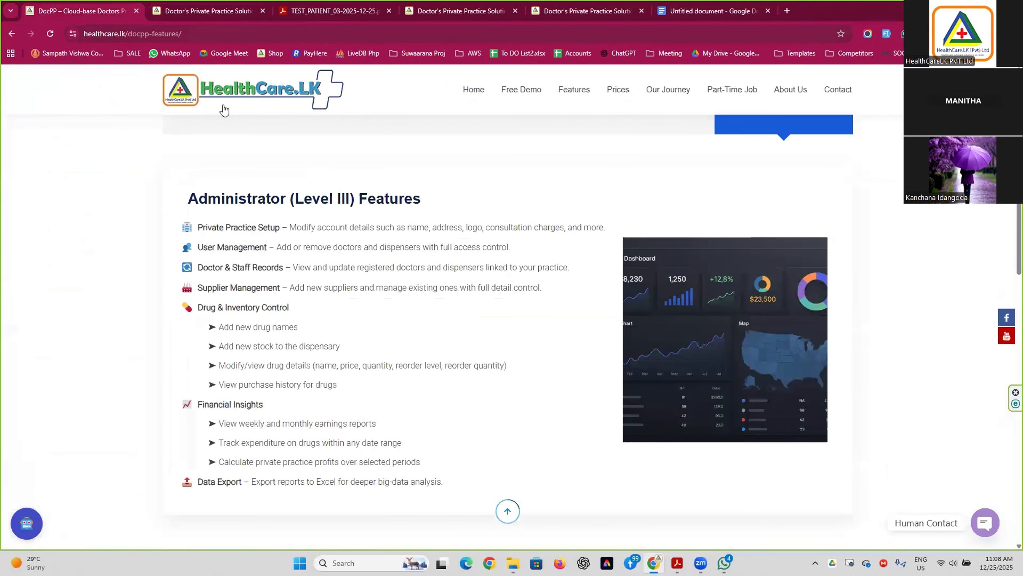
left_click(232, 11)
scroll(440, 201, "down", 1)
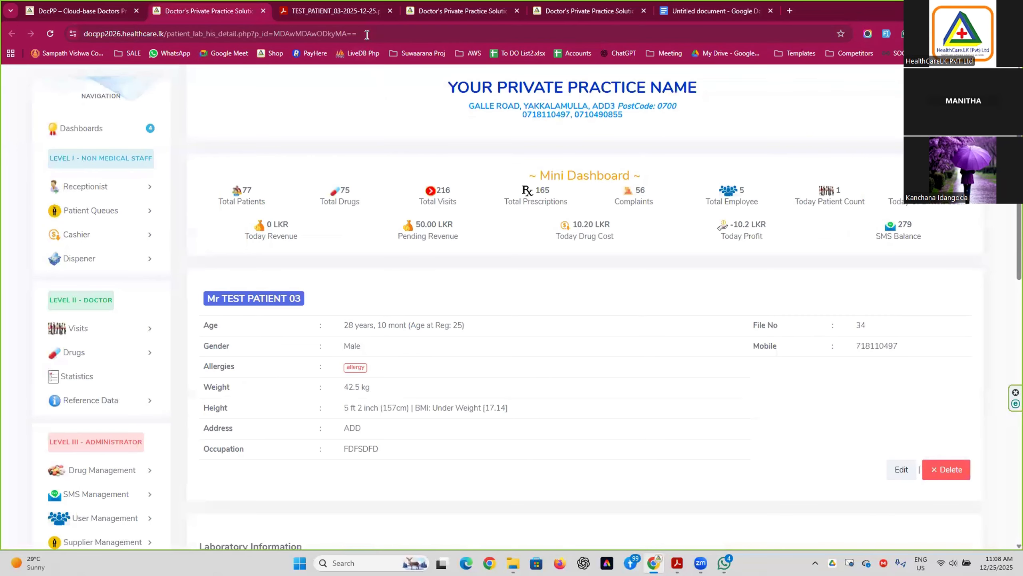
Open the 2023-10-21 Lipid Profile result (Serum Cholestrol 87) and generate its printable lab report PDF.
left_click(399, 15)
scroll(414, 286, "up", 10)
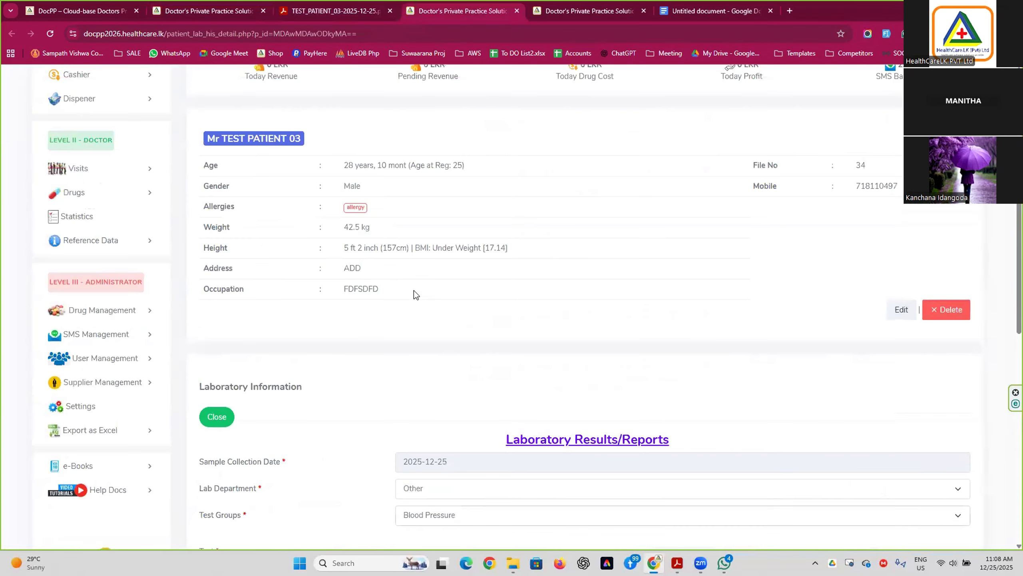
scroll(371, 259, "down", 6)
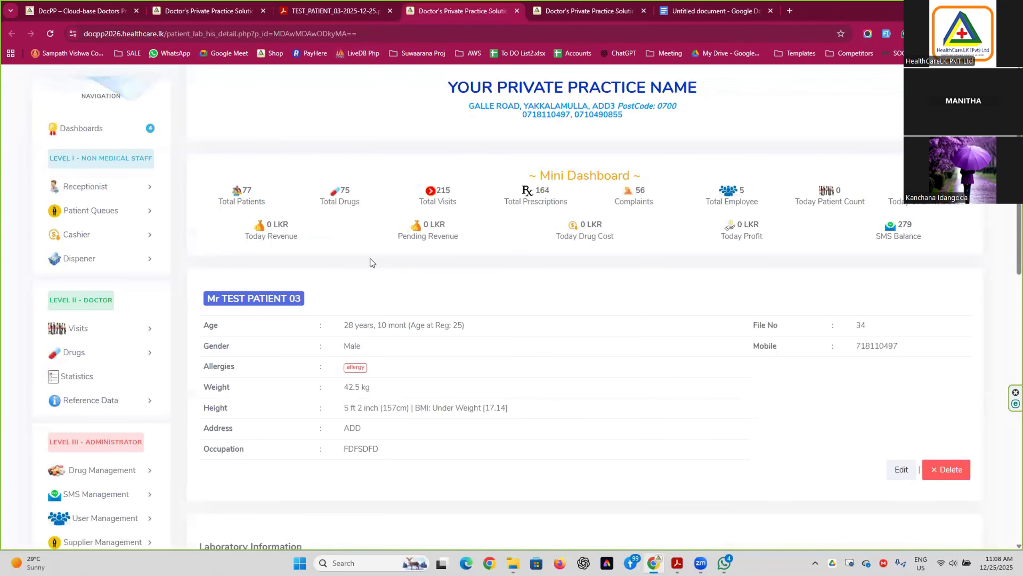
scroll(370, 258, "down", 10)
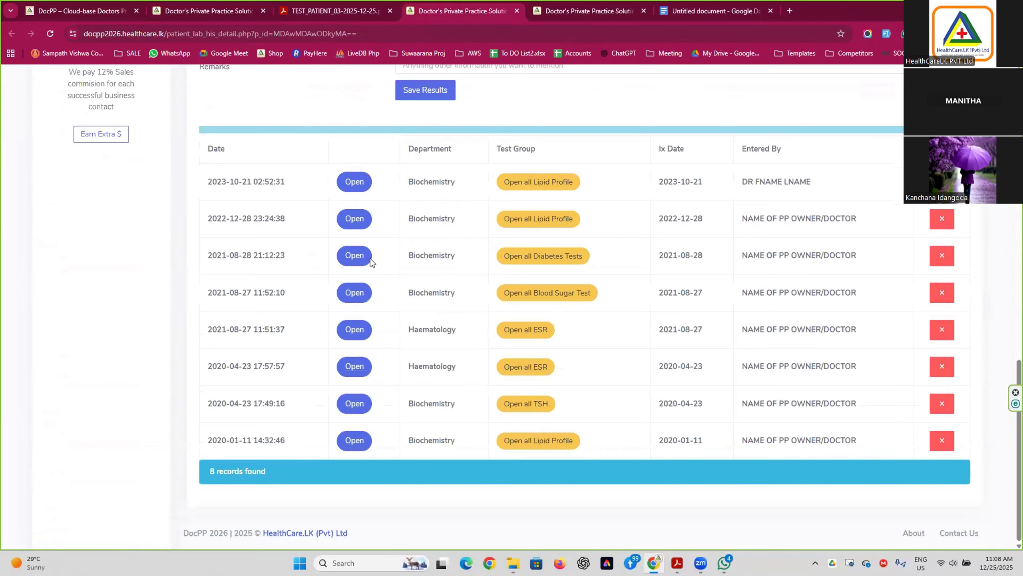
left_click(358, 183)
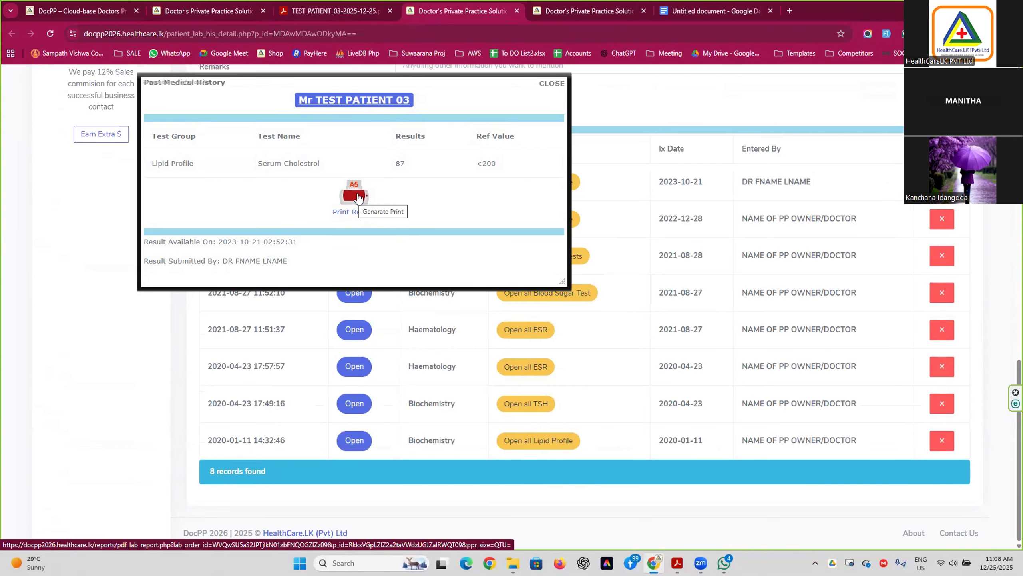
left_click(357, 196)
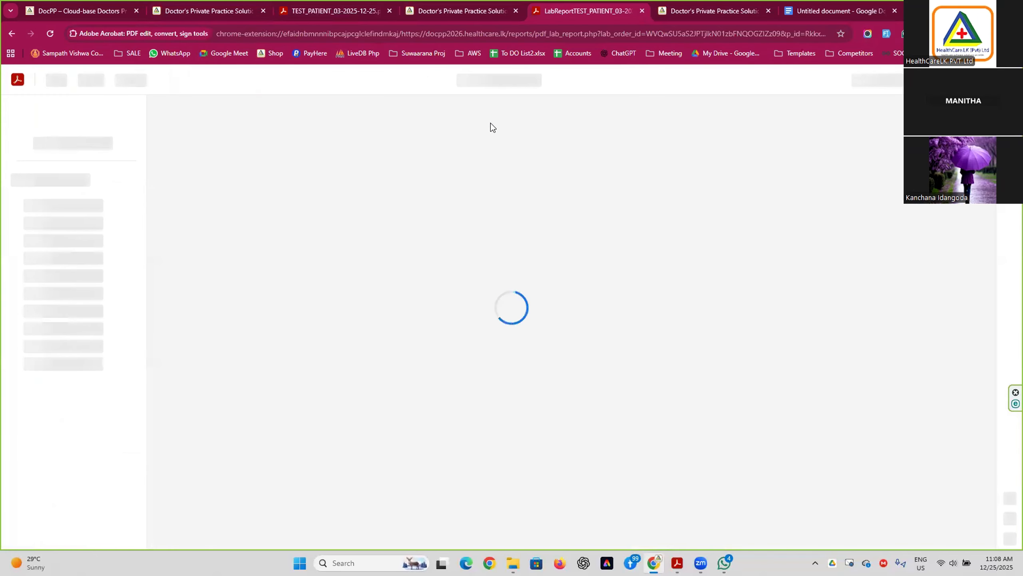
left_click(459, 15)
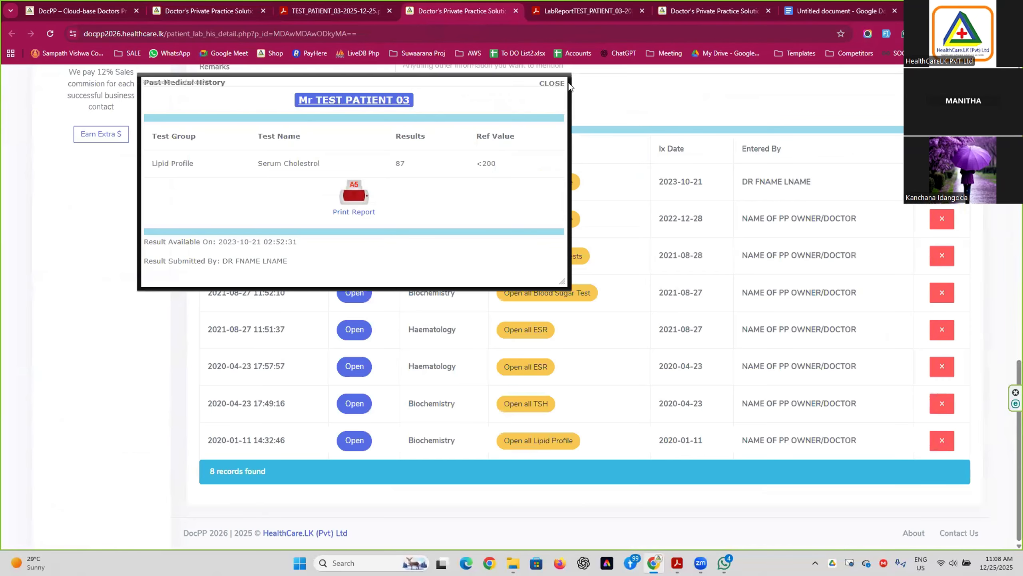
Close the single result popup and review all past Lipid Profile results together.
left_click(551, 83)
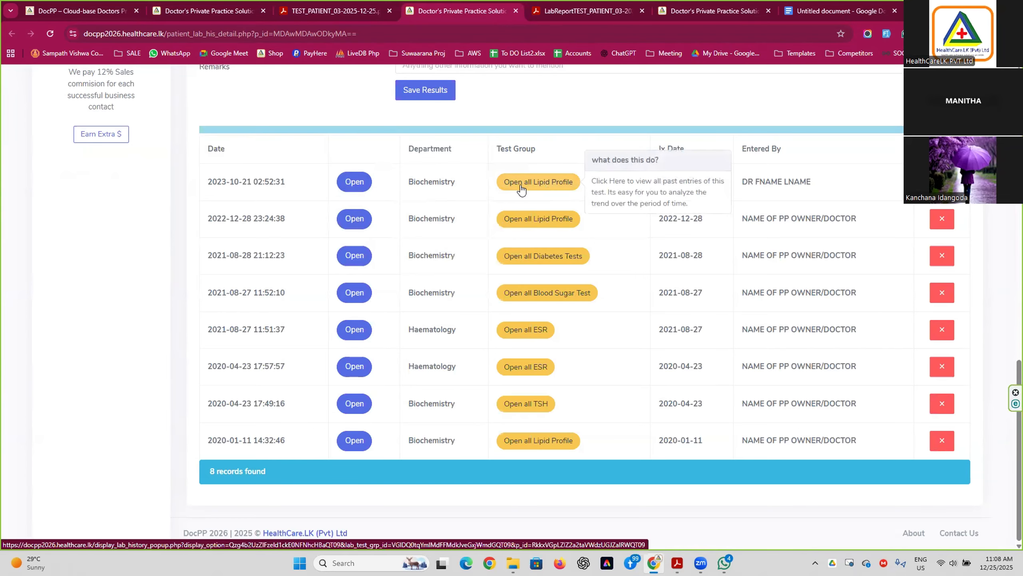
left_click(555, 188)
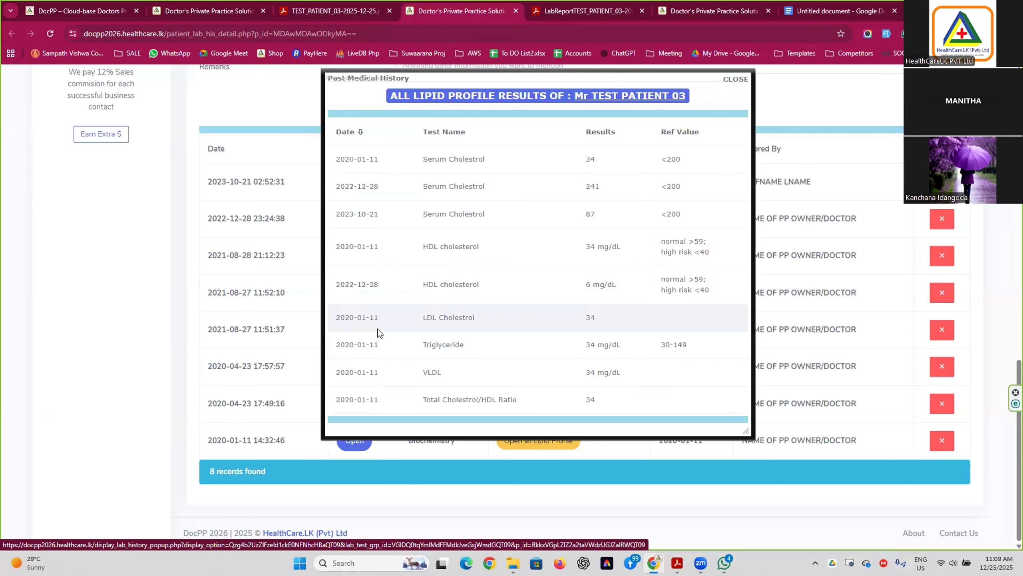
left_click(743, 86)
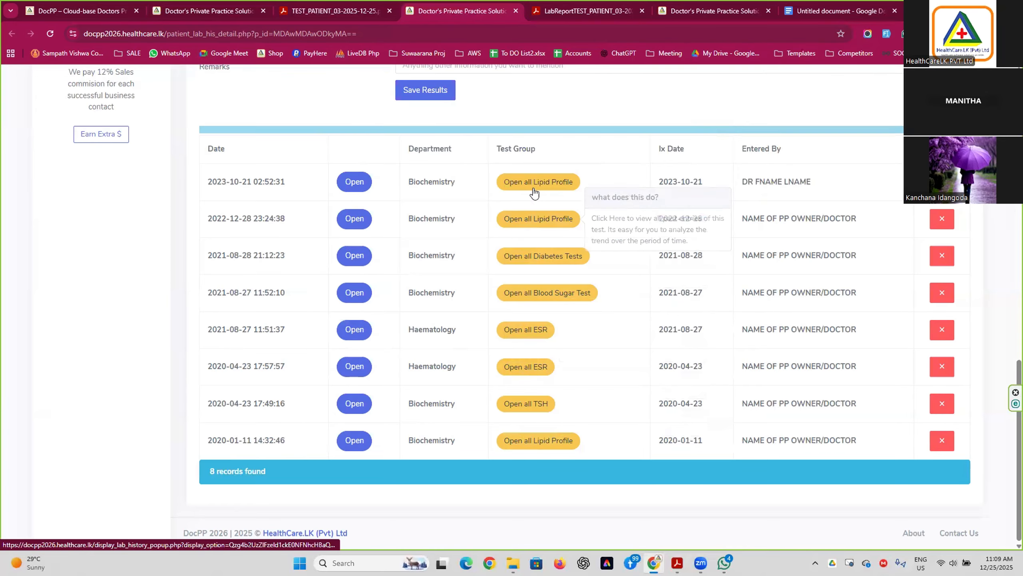
Review all past ESR results (56 mm, then 74 mm) and close the history.
scroll(460, 213, "up", 5)
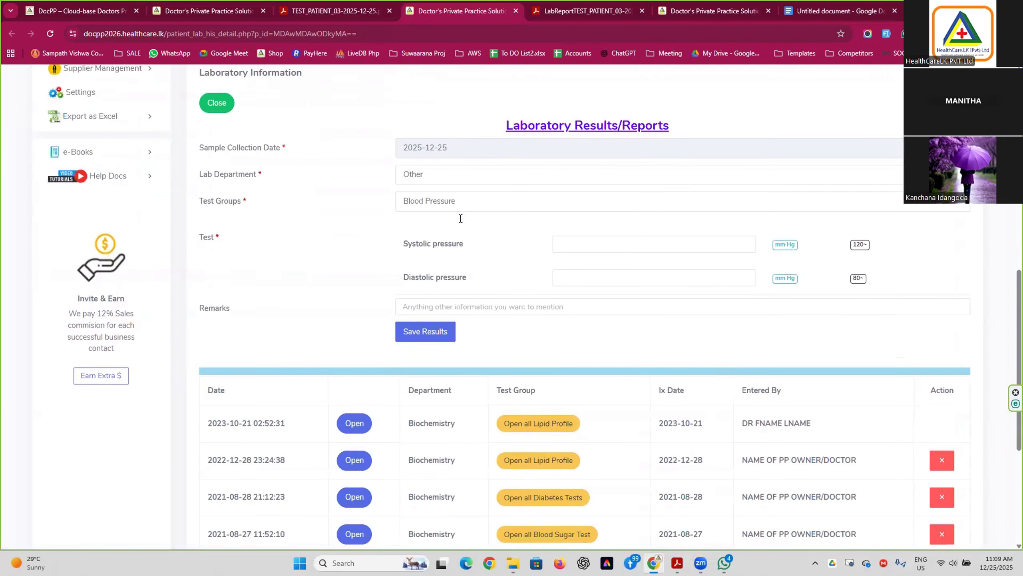
scroll(524, 281, "down", 5)
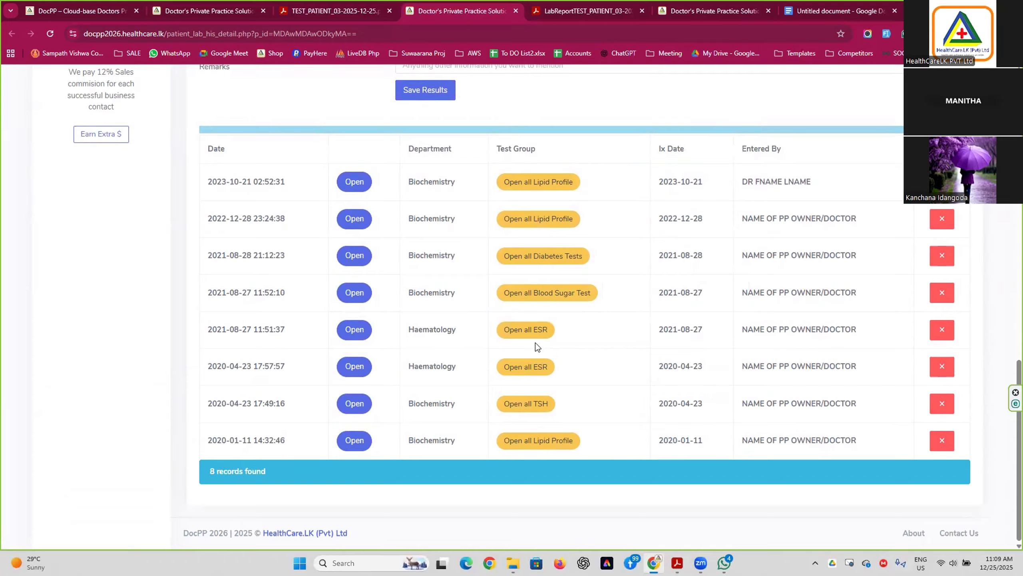
left_click(535, 329)
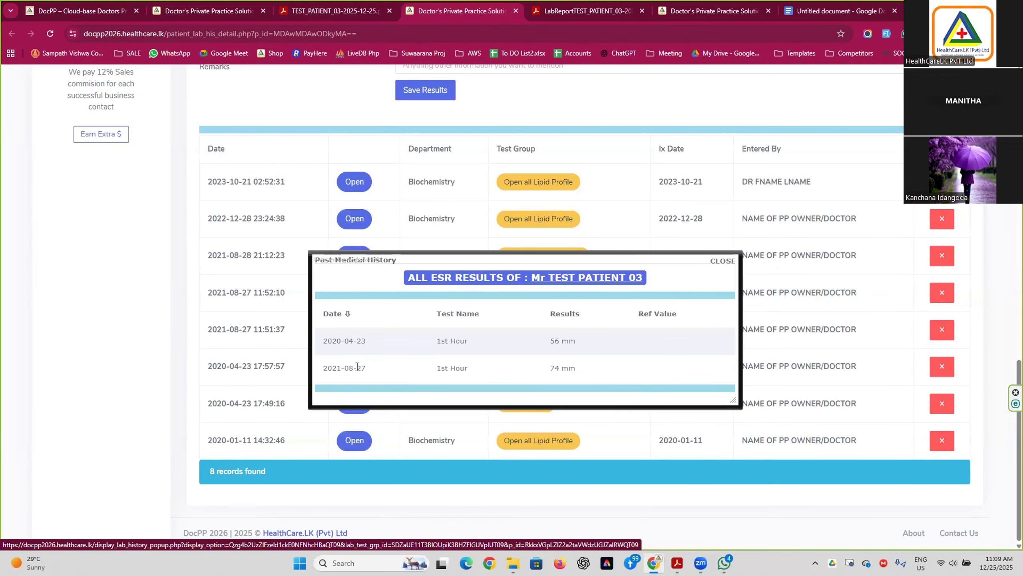
left_click(722, 262)
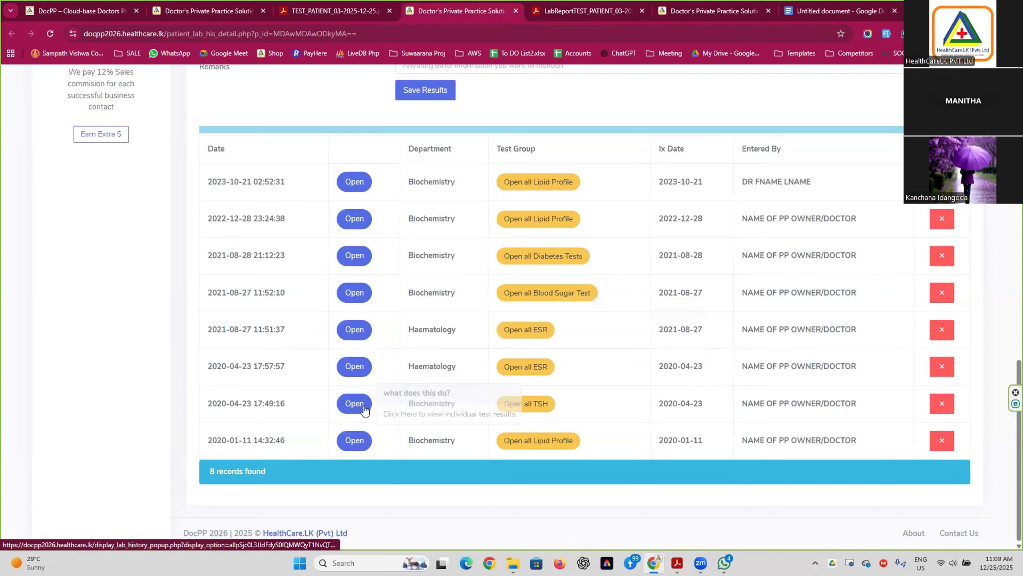
scroll(676, 377, "up", 8)
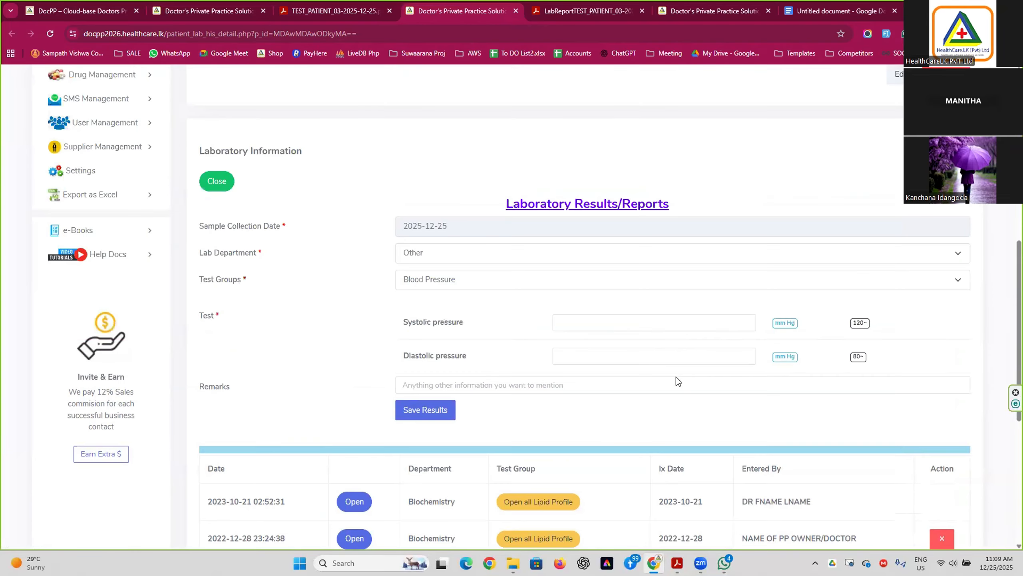
scroll(676, 376, "up", 6)
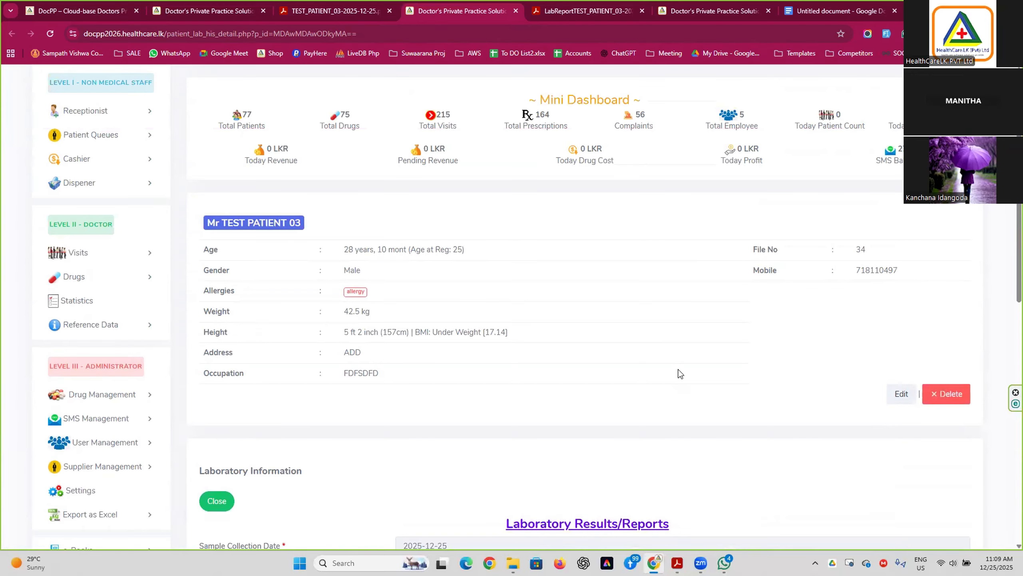
scroll(680, 374, "up", 3)
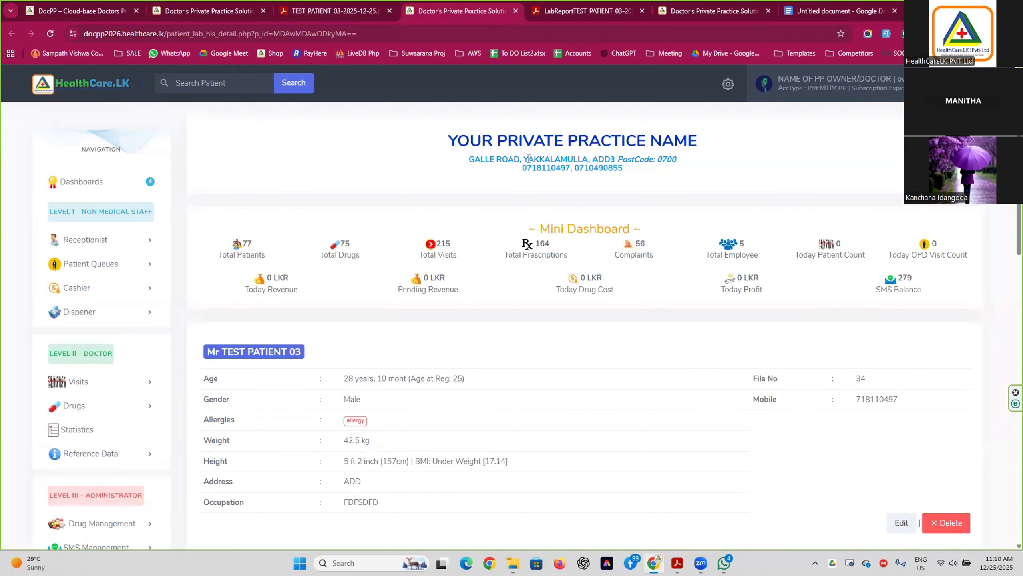
Go to the DocPP pricing plans section on the HealthCare.LK website.
left_click(102, 12)
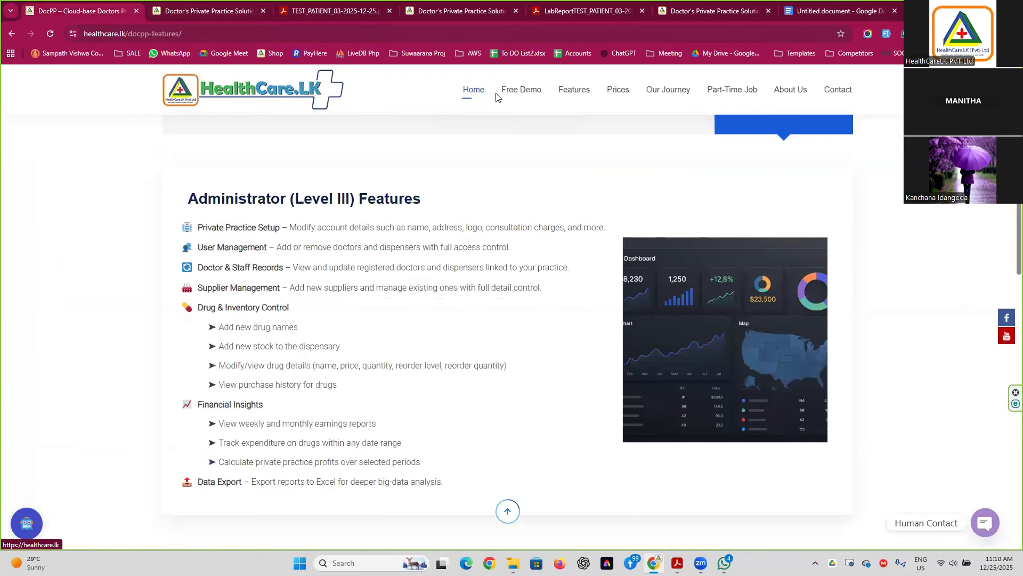
left_click(618, 90)
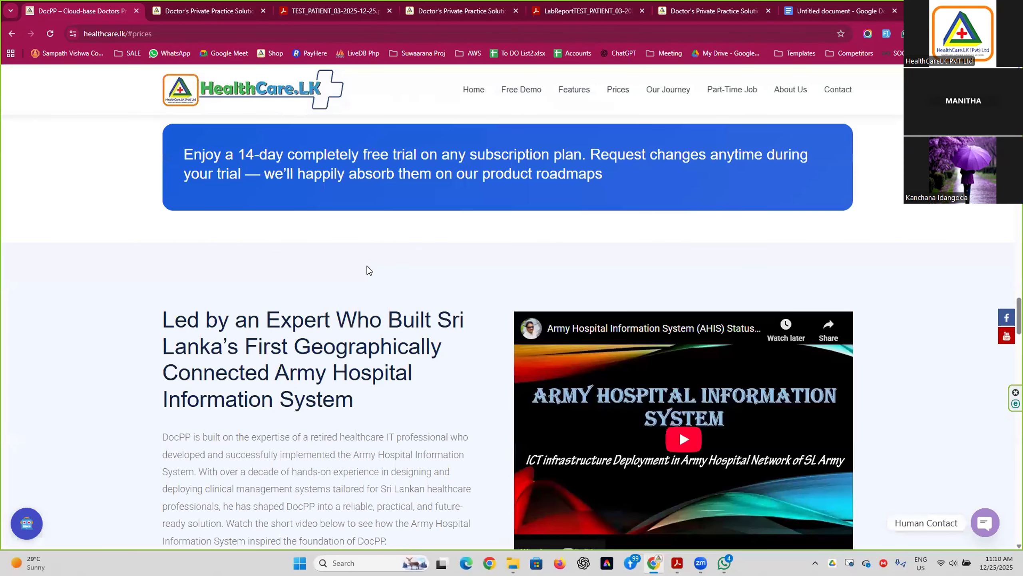
scroll(367, 266, "down", 10)
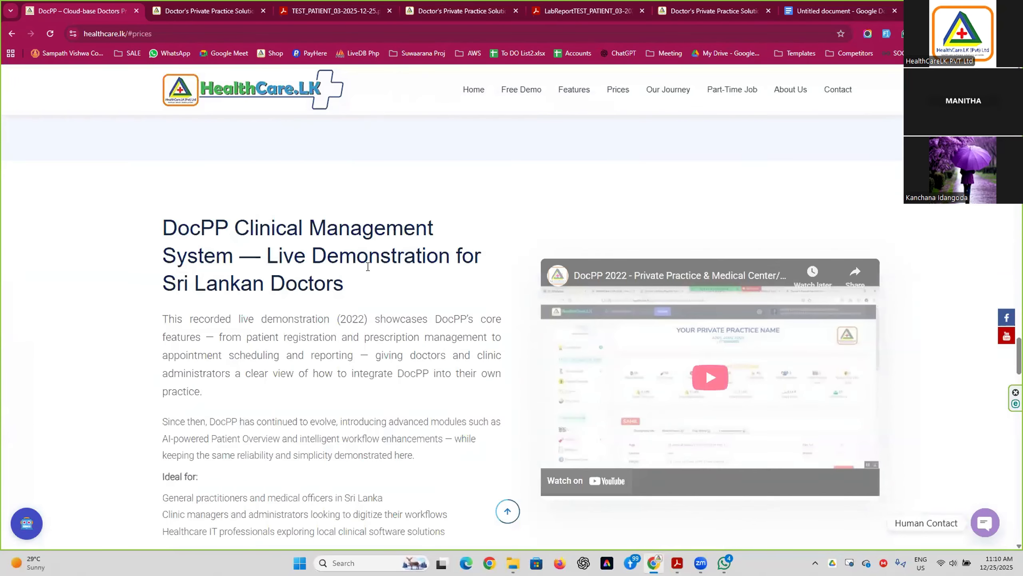
scroll(367, 266, "down", 12)
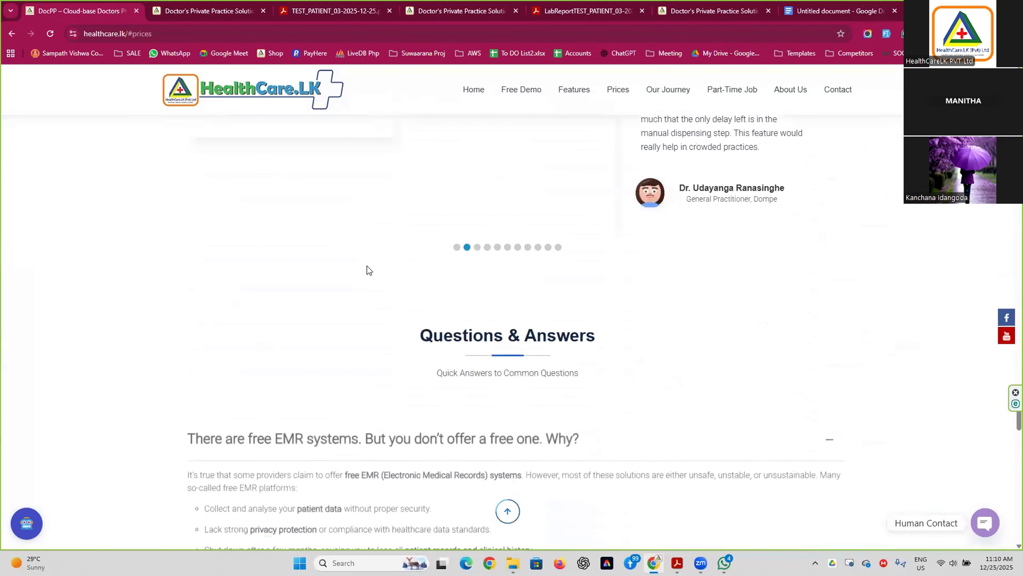
left_click(614, 96)
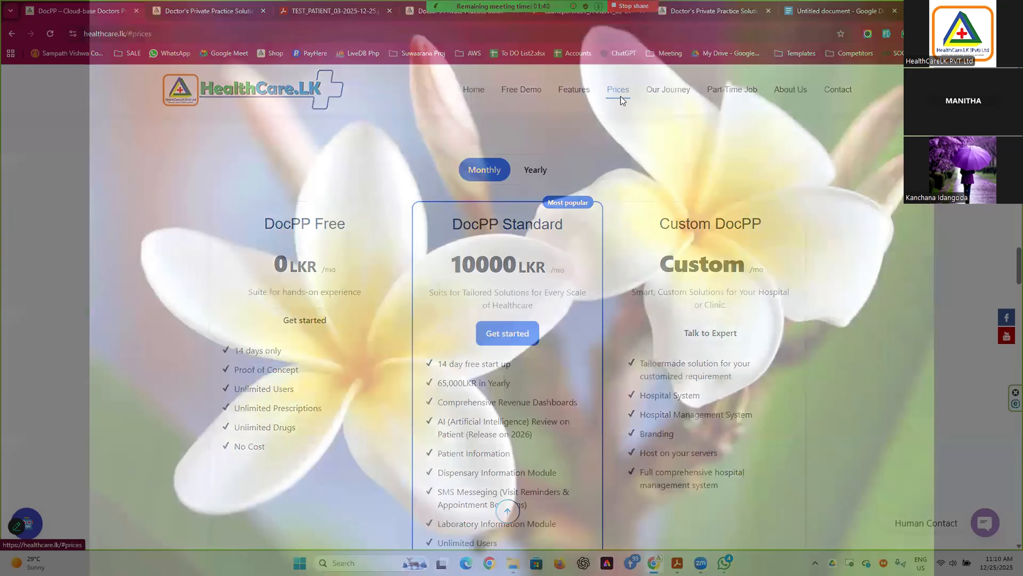
Exit the screensaver and show yearly prices, DocPP Standard at 65,000 LKR.
right_click(627, 117)
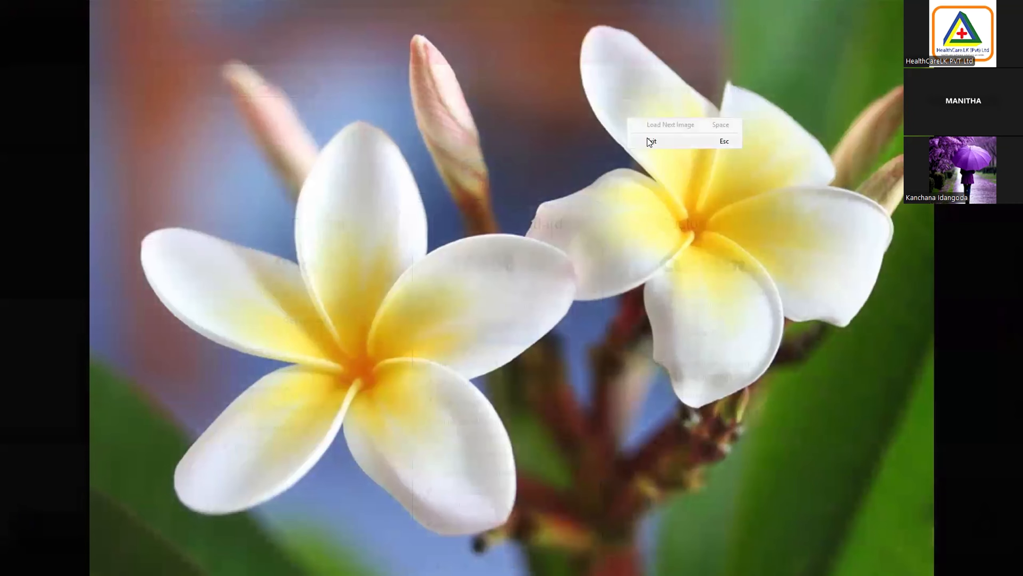
left_click(647, 139)
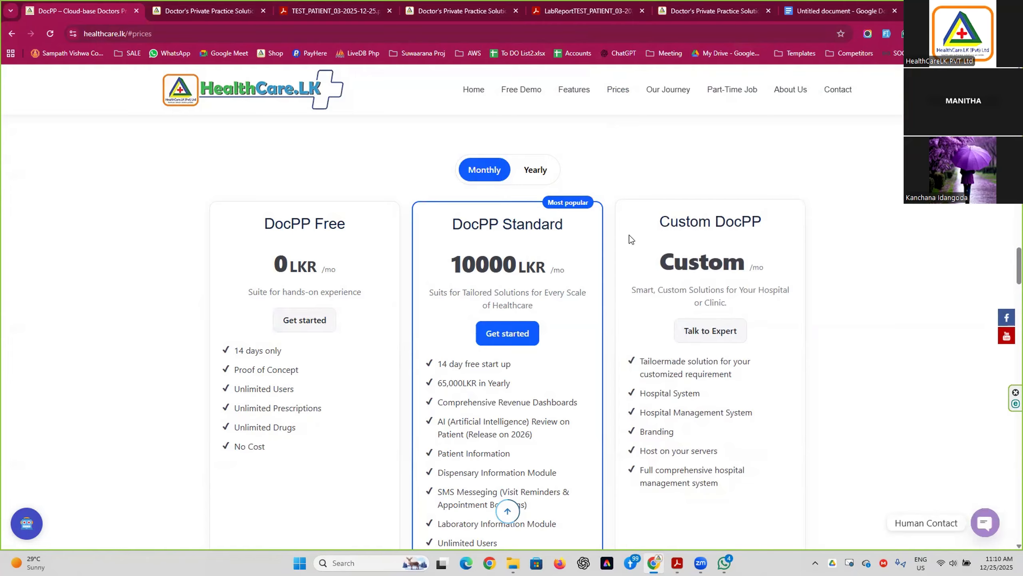
left_click(533, 173)
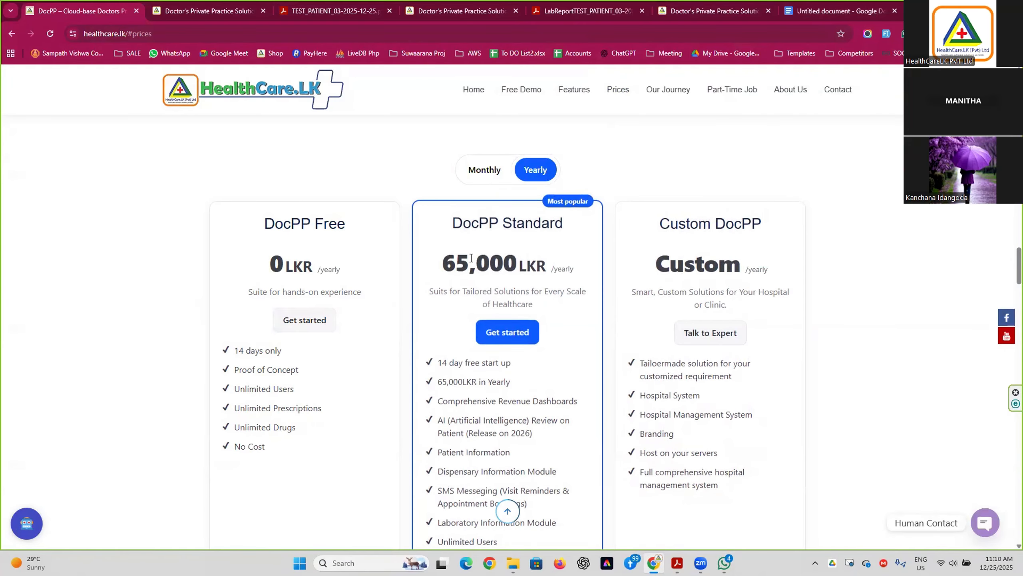